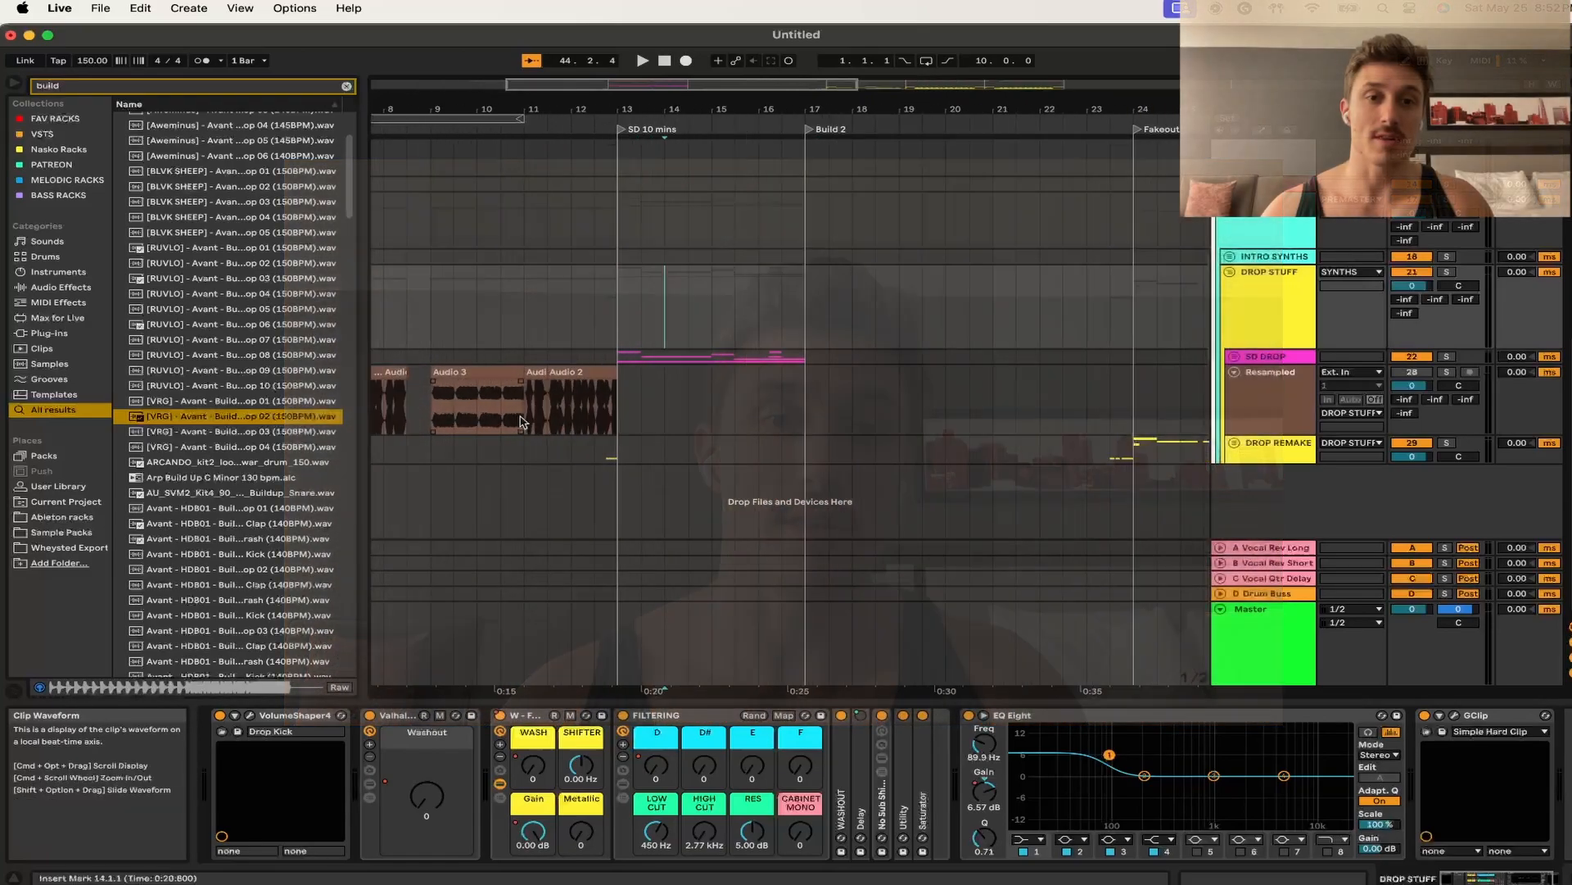
- Expand the SD DROP group track in the arrangement to show its individual tracks and clips
{"action": "scroll", "coordinate": [521, 422], "scroll_direction": "up", "scroll_amount": 5}
{"action": "scroll", "coordinate": [521, 422], "scroll_direction": "down", "scroll_amount": 6}
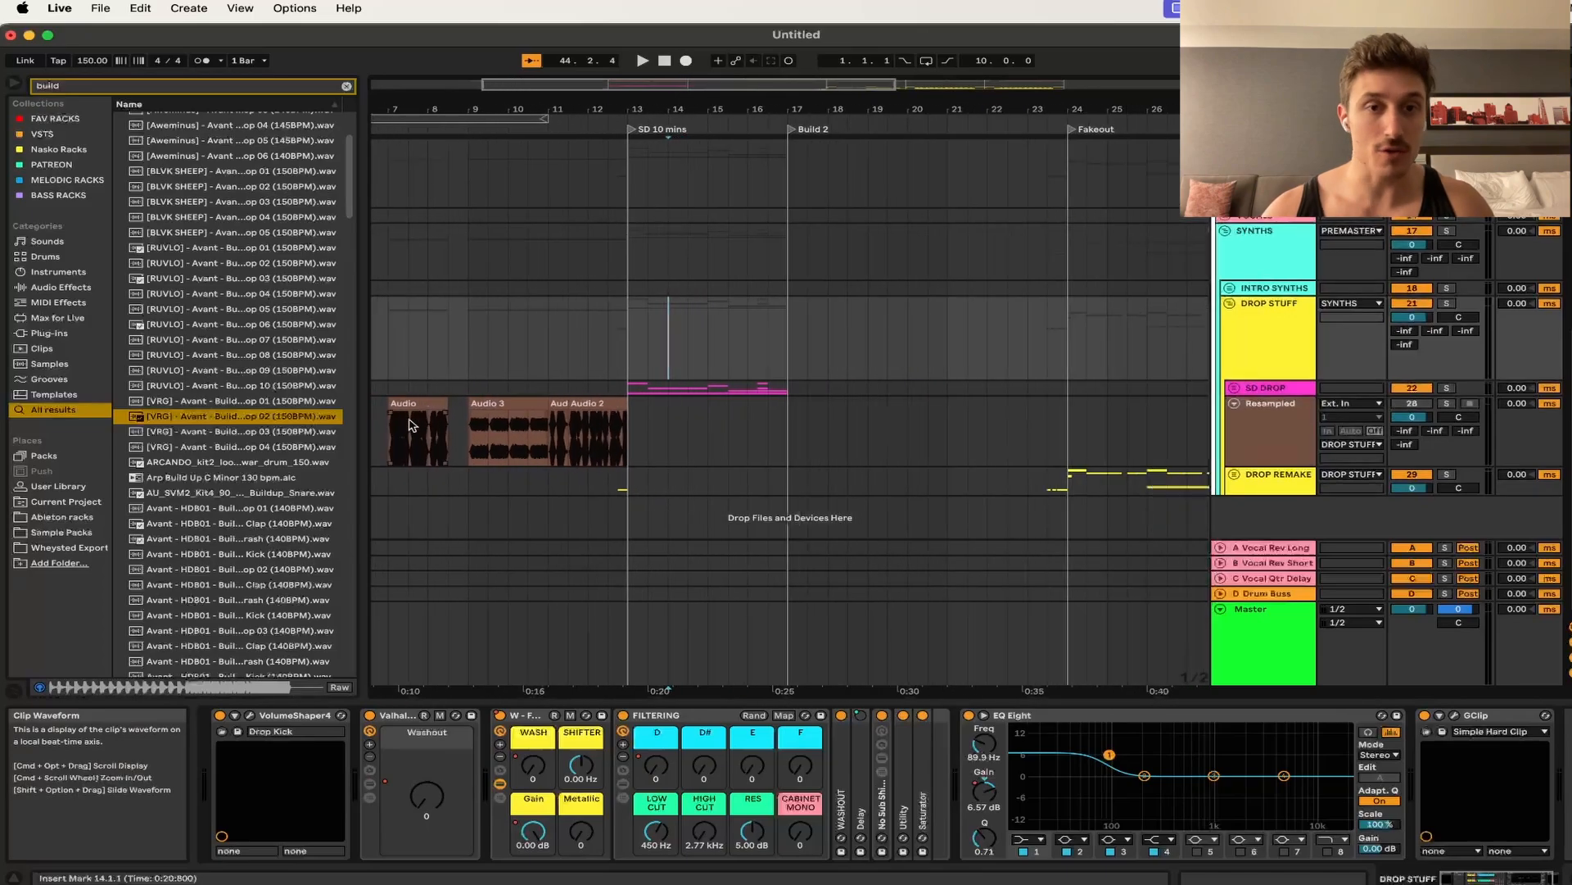
{"action": "scroll", "coordinate": [995, 444], "scroll_direction": "right", "scroll_amount": 10}
{"action": "scroll", "coordinate": [996, 445], "scroll_direction": "up", "scroll_amount": 1}
{"action": "scroll", "coordinate": [997, 444], "scroll_direction": "left", "scroll_amount": 8}
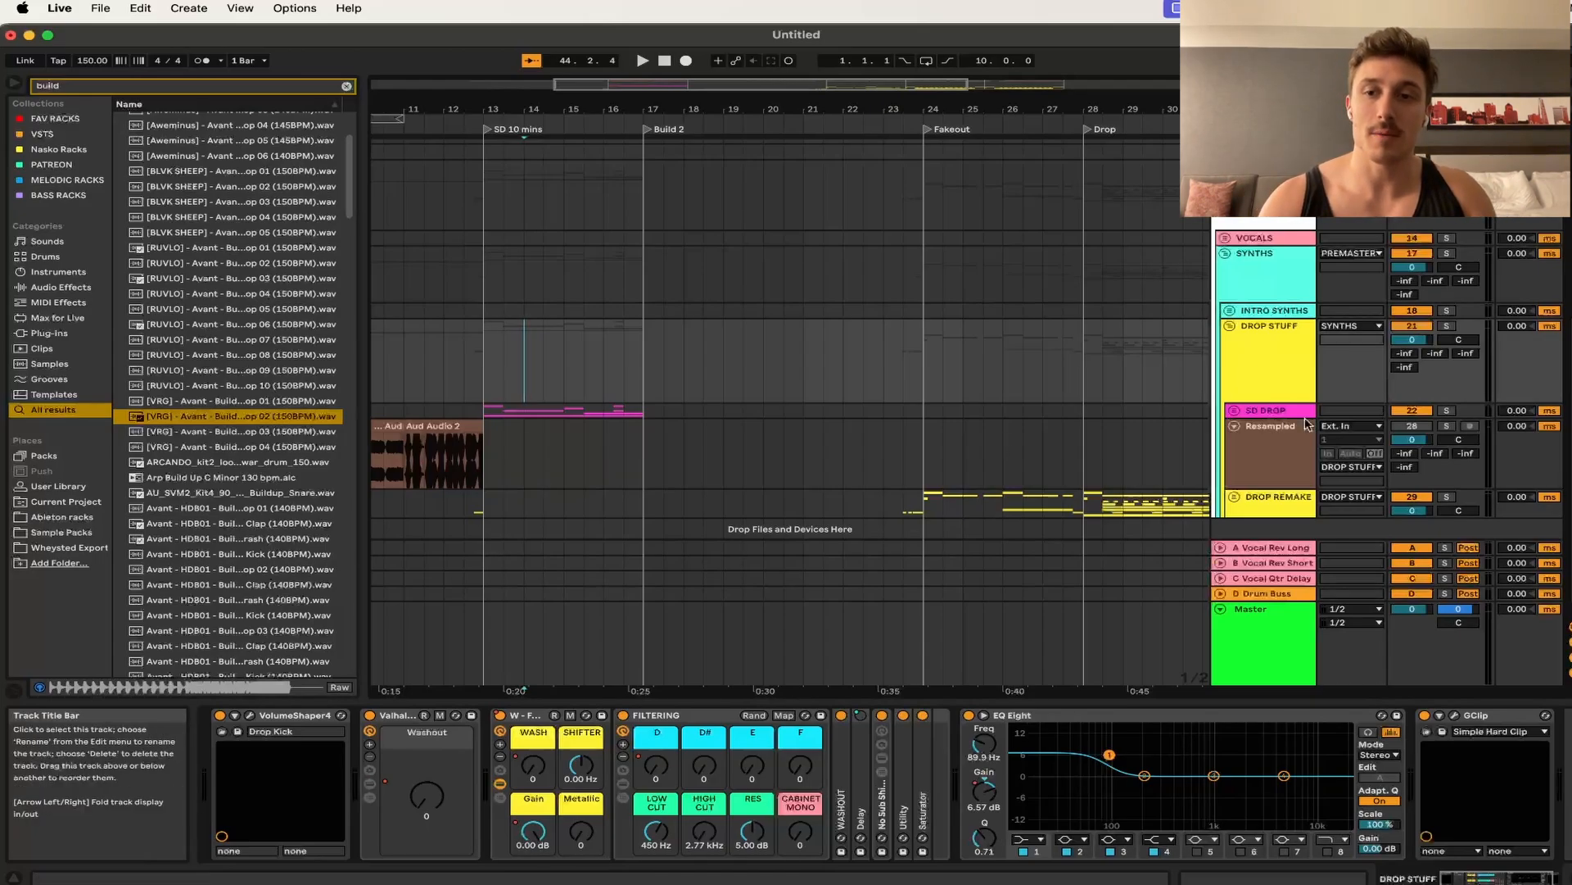
{"action": "left_click", "coordinate": [1235, 415]}
{"action": "scroll", "coordinate": [833, 379], "scroll_direction": "down", "scroll_amount": 5}
{"action": "scroll", "coordinate": [832, 378], "scroll_direction": "left", "scroll_amount": 3}
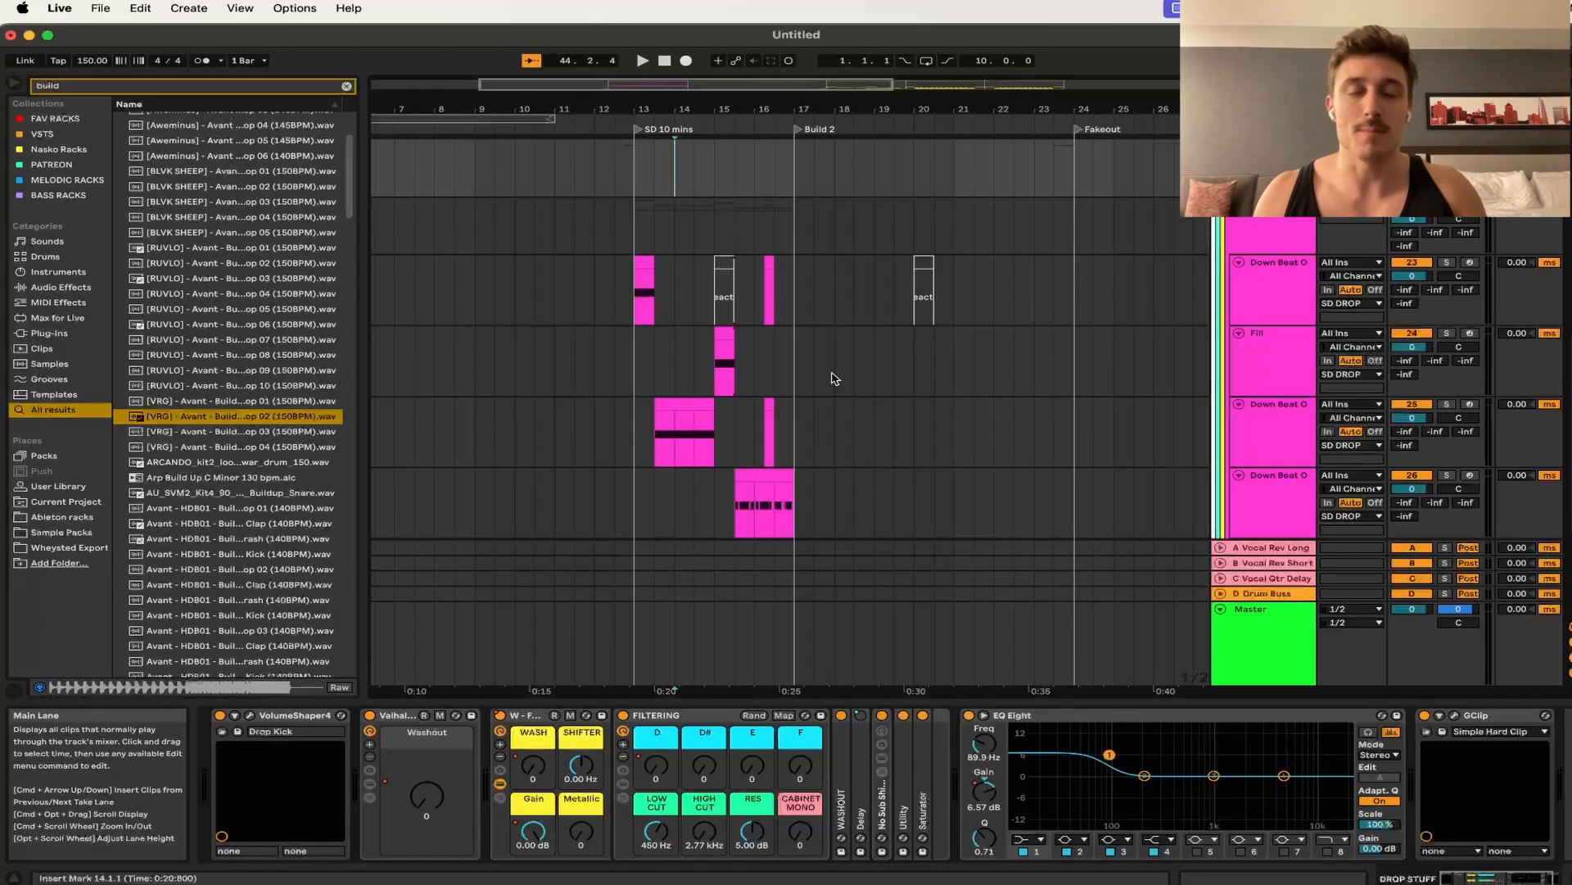
{"action": "scroll", "coordinate": [704, 272], "scroll_direction": "up", "scroll_amount": 2}
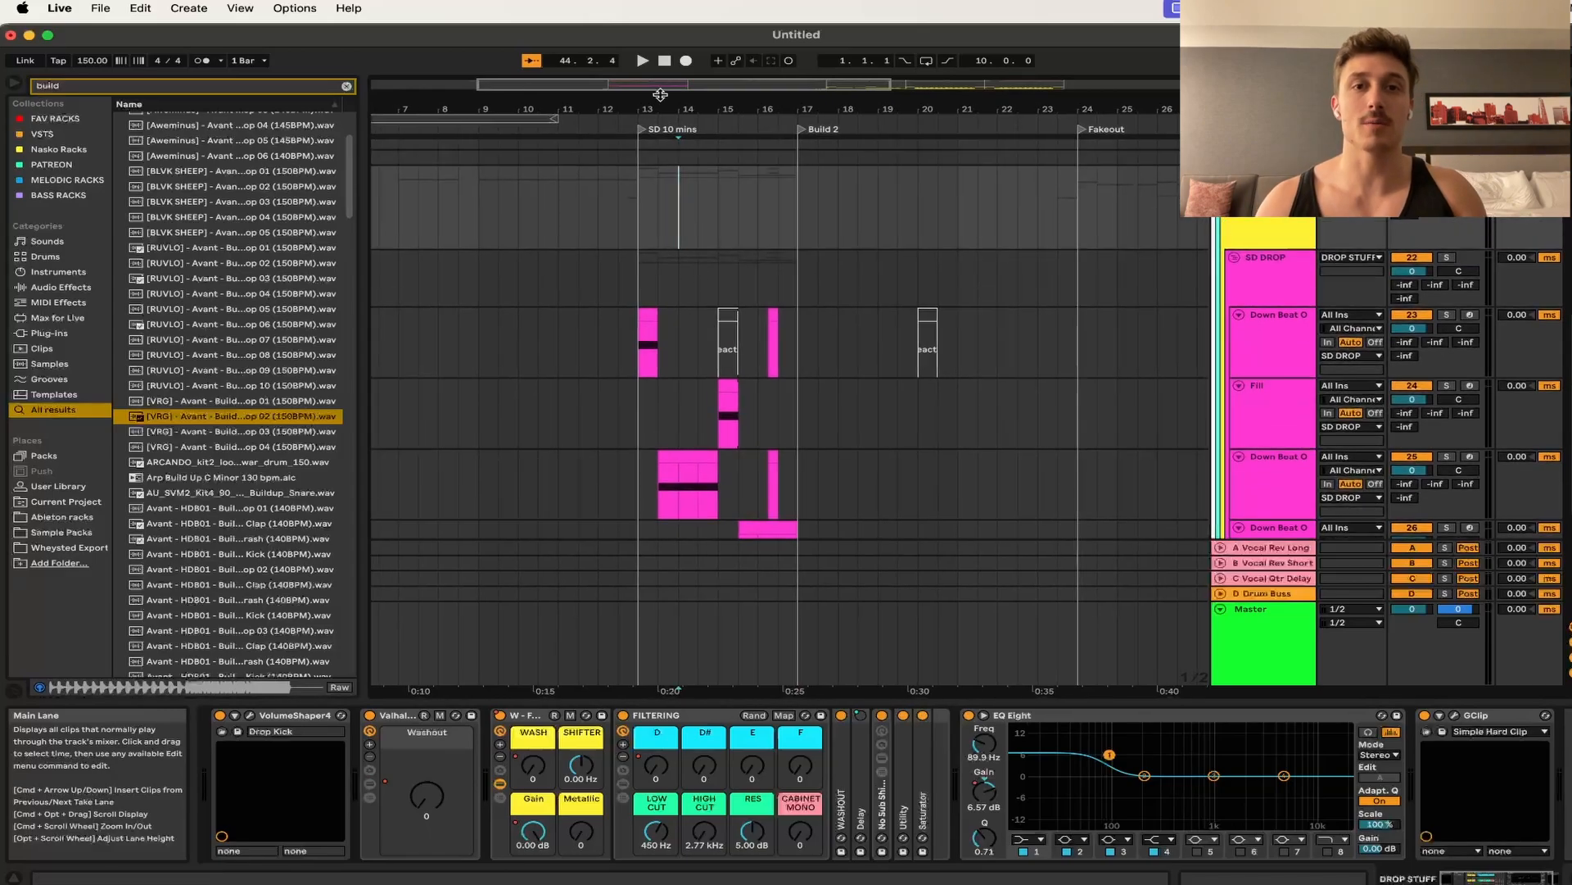
- Look over the arrangement from the Build 2 marker through the Fakeout and Drop sections
{"action": "scroll", "coordinate": [766, 273], "scroll_direction": "right", "scroll_amount": 10}
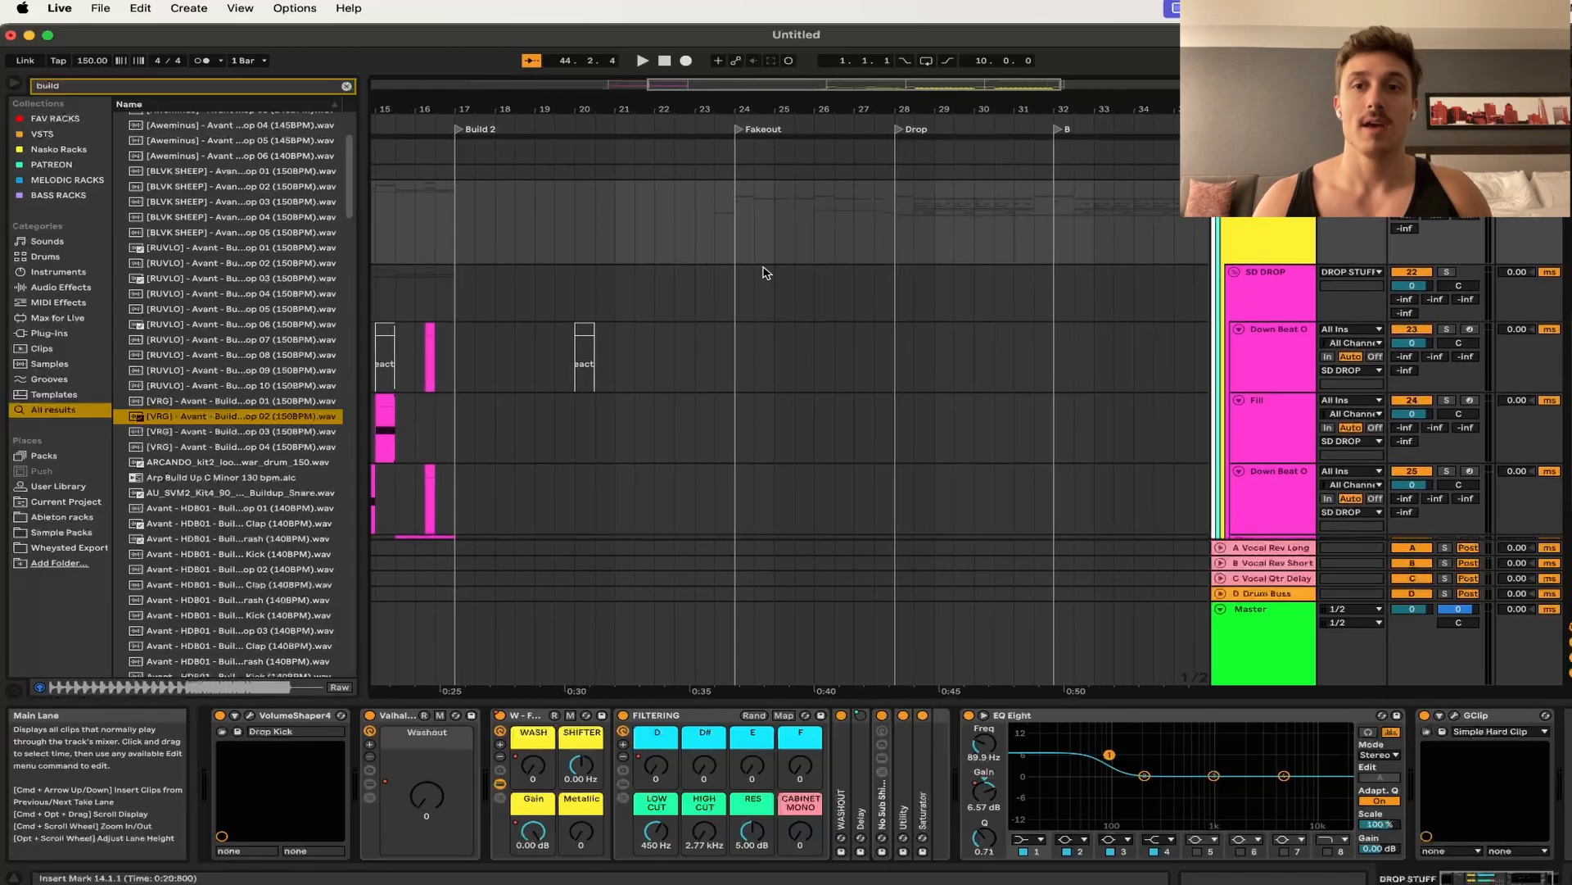
{"action": "left_click_drag", "start_coordinate": [651, 203], "coordinate": [1054, 204]}
{"action": "left_click", "coordinate": [909, 201]}
{"action": "scroll", "coordinate": [907, 214], "scroll_direction": "left", "scroll_amount": 10}
{"action": "scroll", "coordinate": [907, 214], "scroll_direction": "left", "scroll_amount": 2}
{"action": "scroll", "coordinate": [713, 293], "scroll_direction": "up", "scroll_amount": 1}
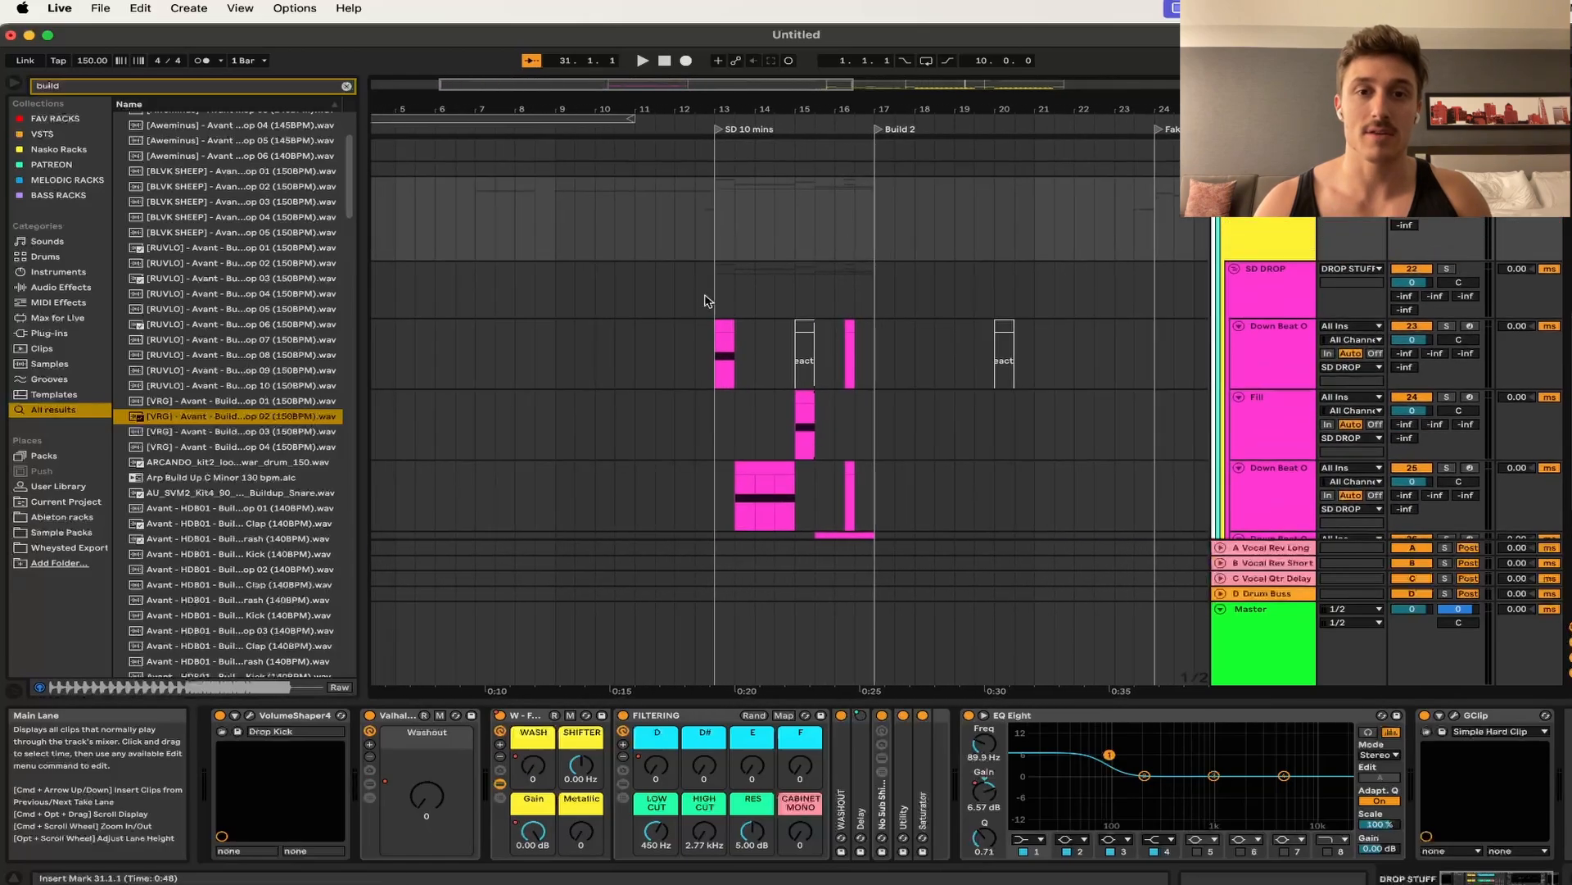
- Select the Down Beat OG track at bar 13 and inspect its collapsed EQ Eight and 4 band ott devices
{"action": "left_click", "coordinate": [711, 305]}
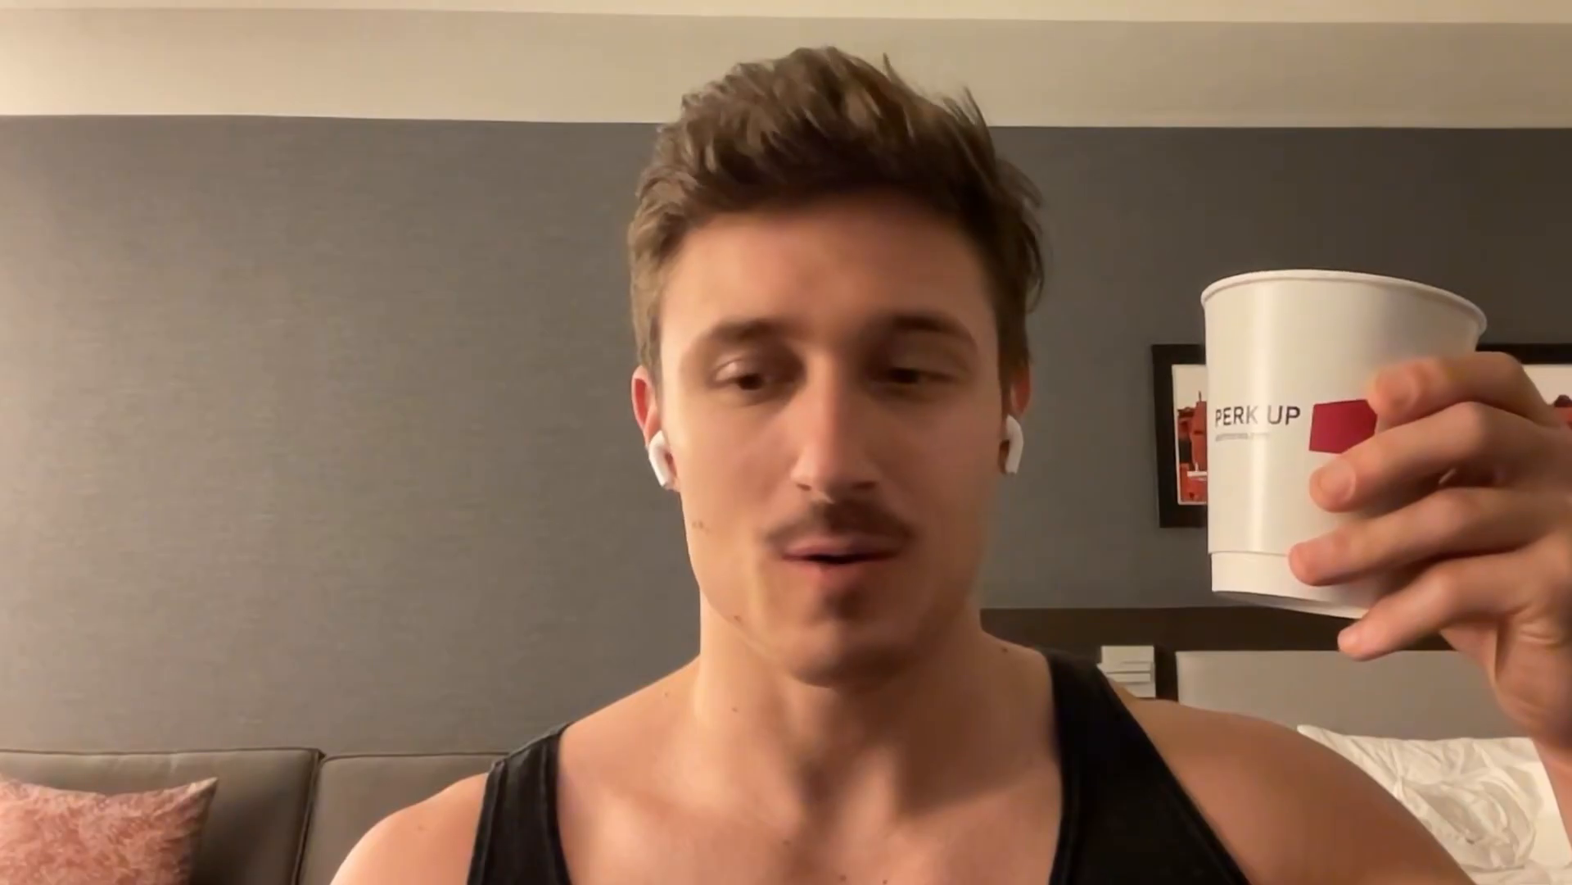
{"action": "key", "text": "Down"}
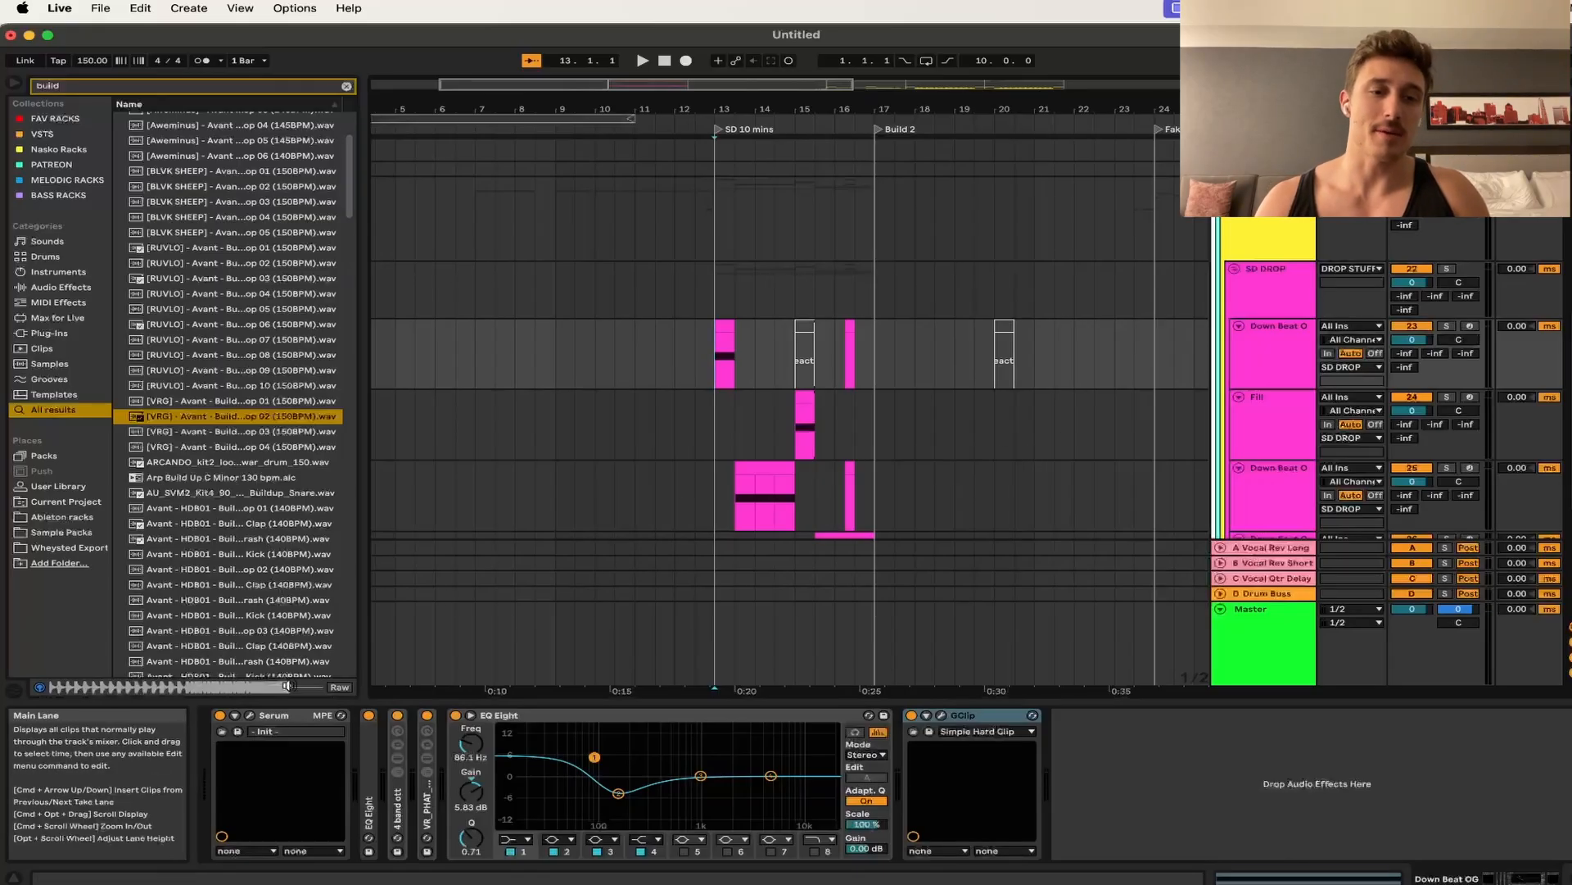
{"action": "double_click", "coordinate": [370, 811]}
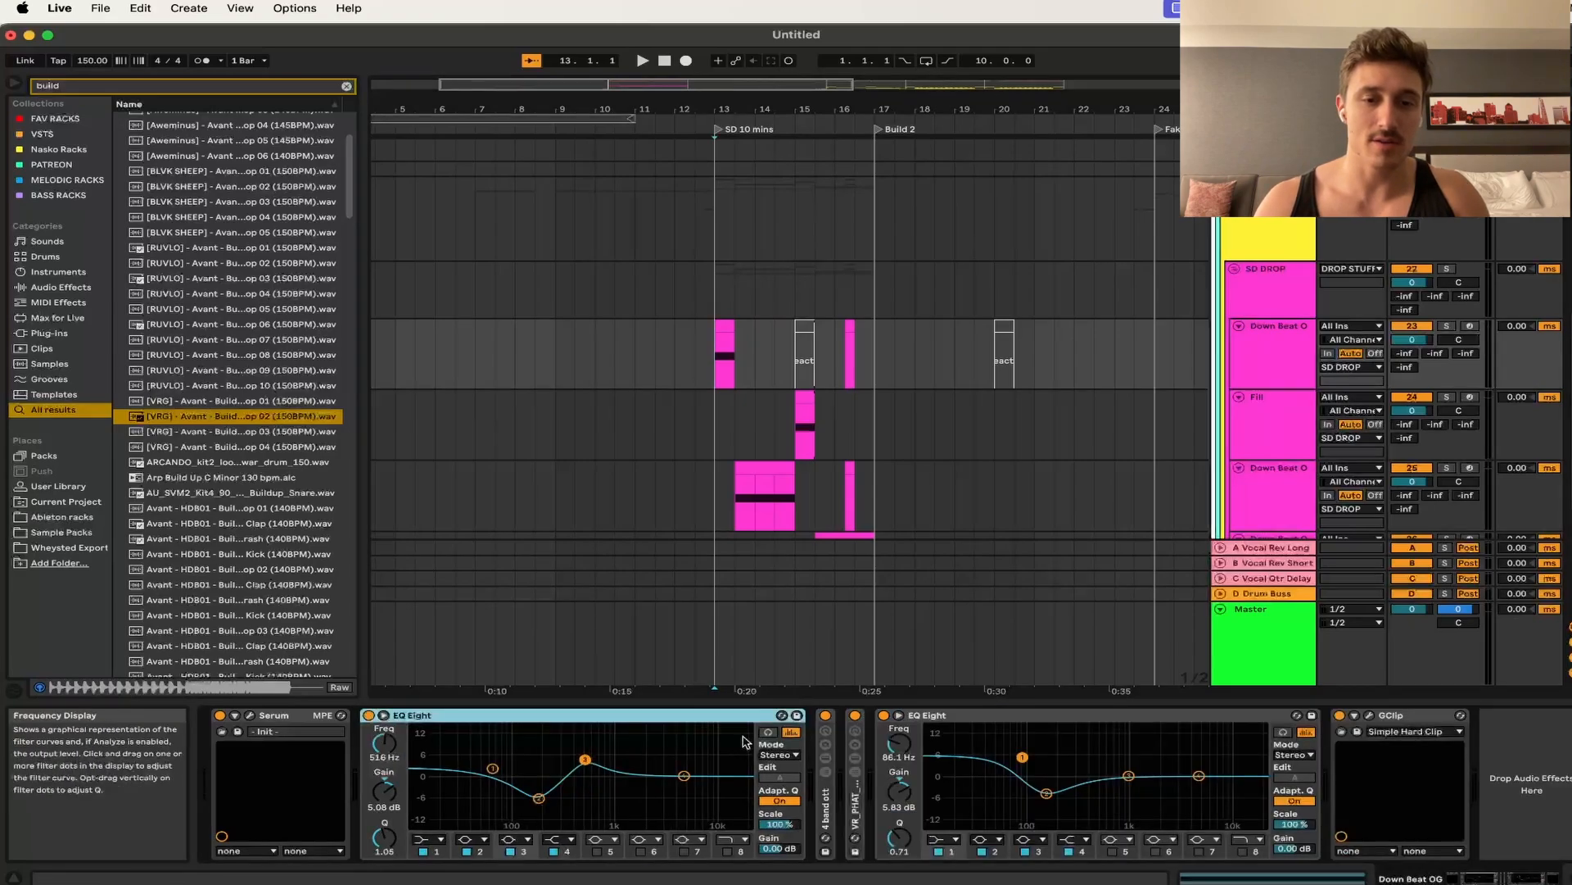
{"action": "double_click", "coordinate": [554, 715]}
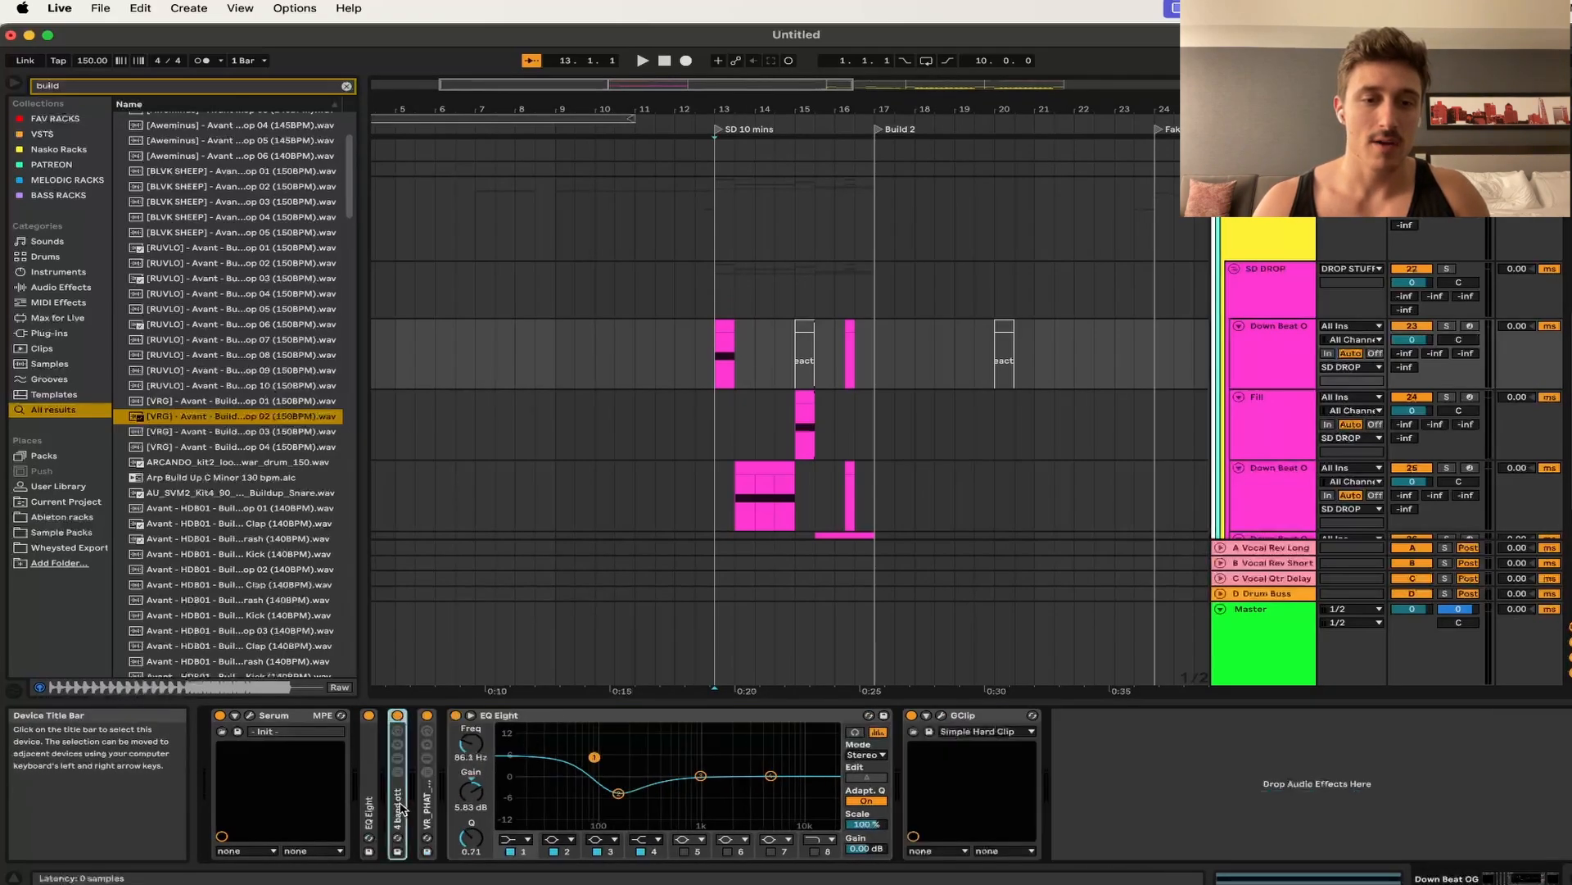
{"action": "double_click", "coordinate": [401, 802]}
{"action": "double_click", "coordinate": [526, 716]}
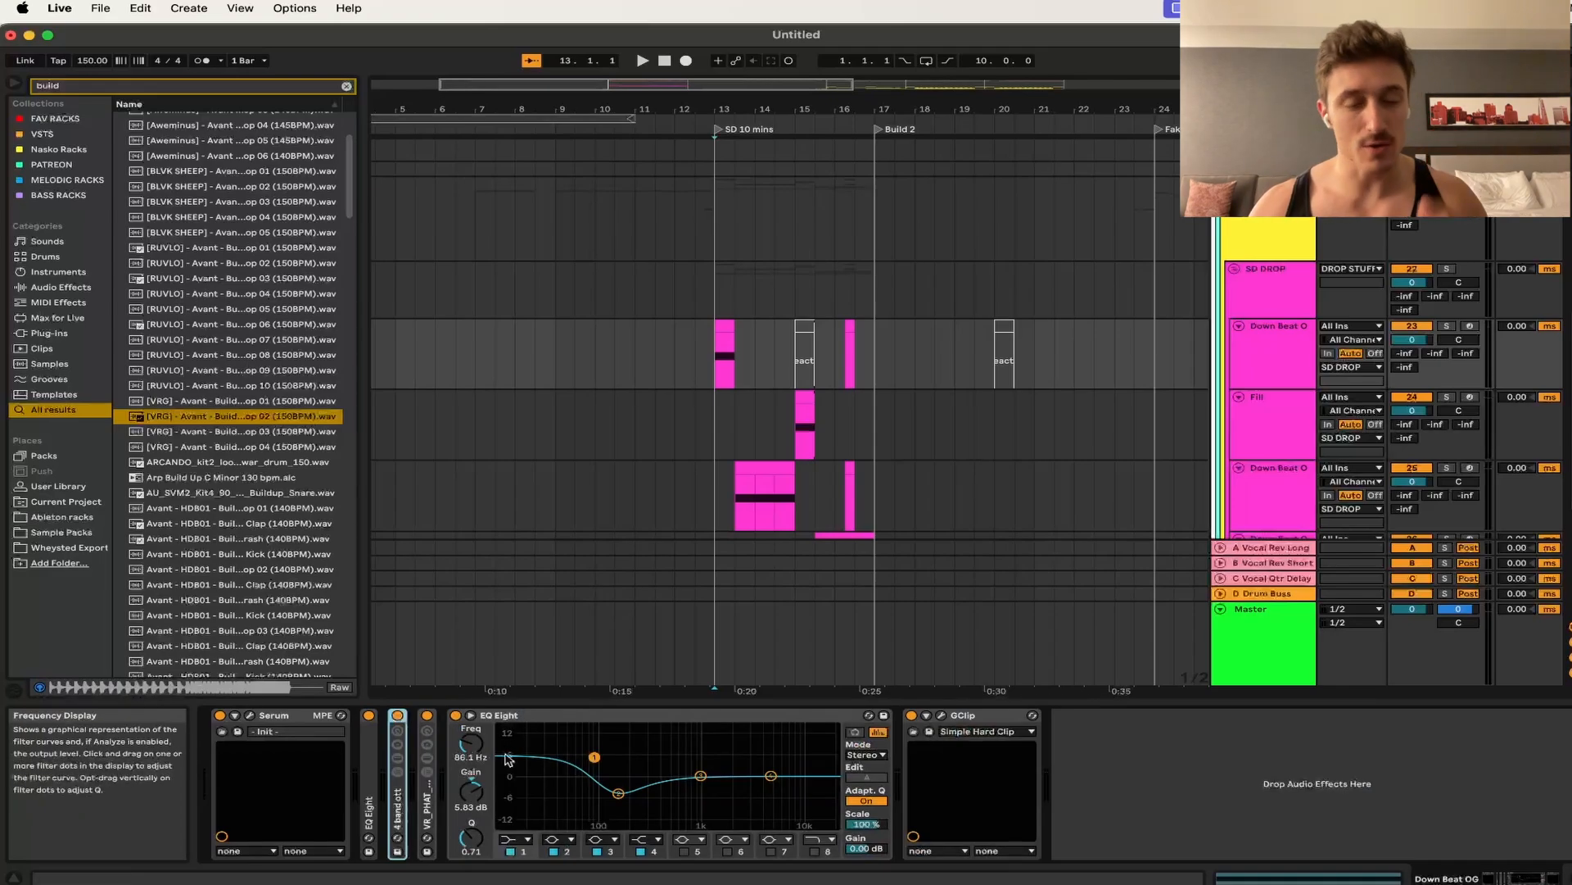
- Open Serum on the Down Beat OG track, reposition its window and play the sound from bar 13
{"action": "left_click", "coordinate": [250, 716]}
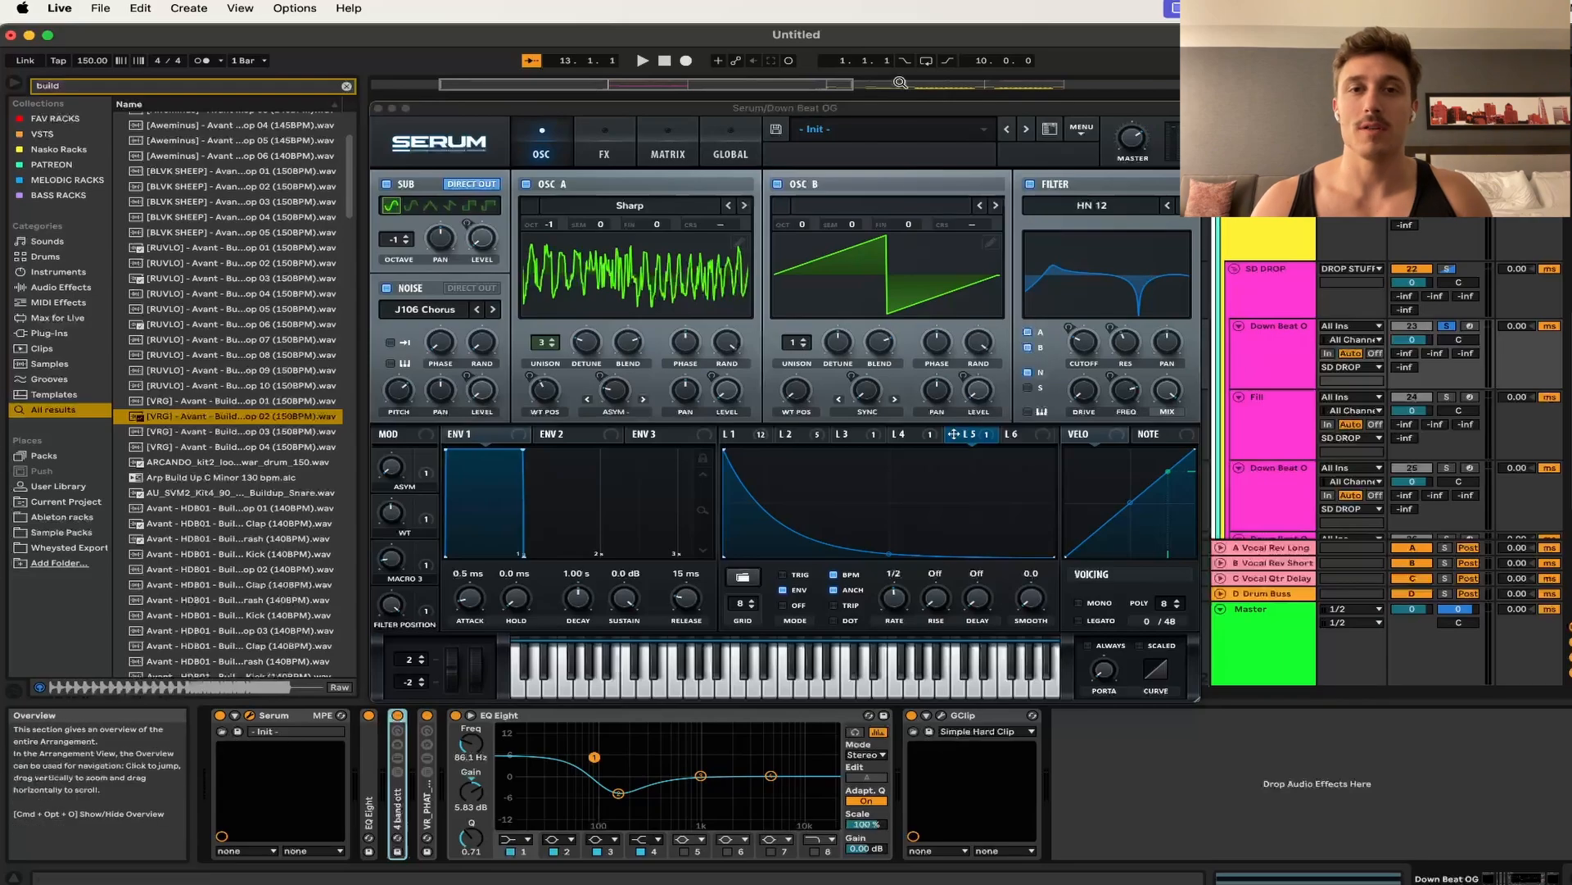
{"action": "left_click_drag", "start_coordinate": [882, 110], "coordinate": [932, 481]}
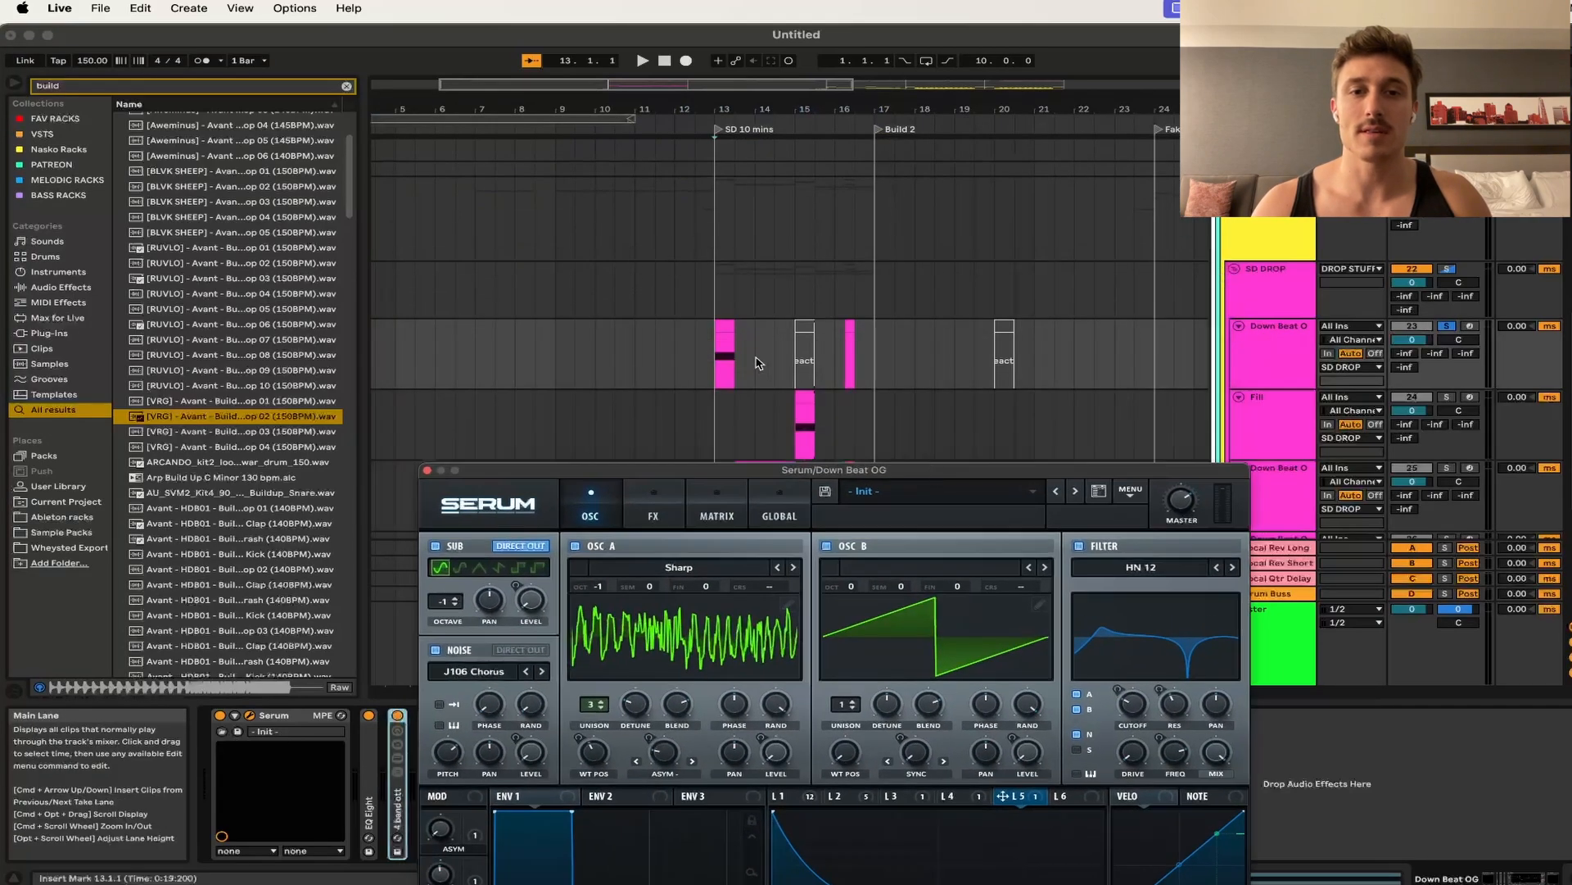
{"action": "left_click_drag", "start_coordinate": [786, 479], "coordinate": [784, 269]}
{"action": "key", "text": "space"}
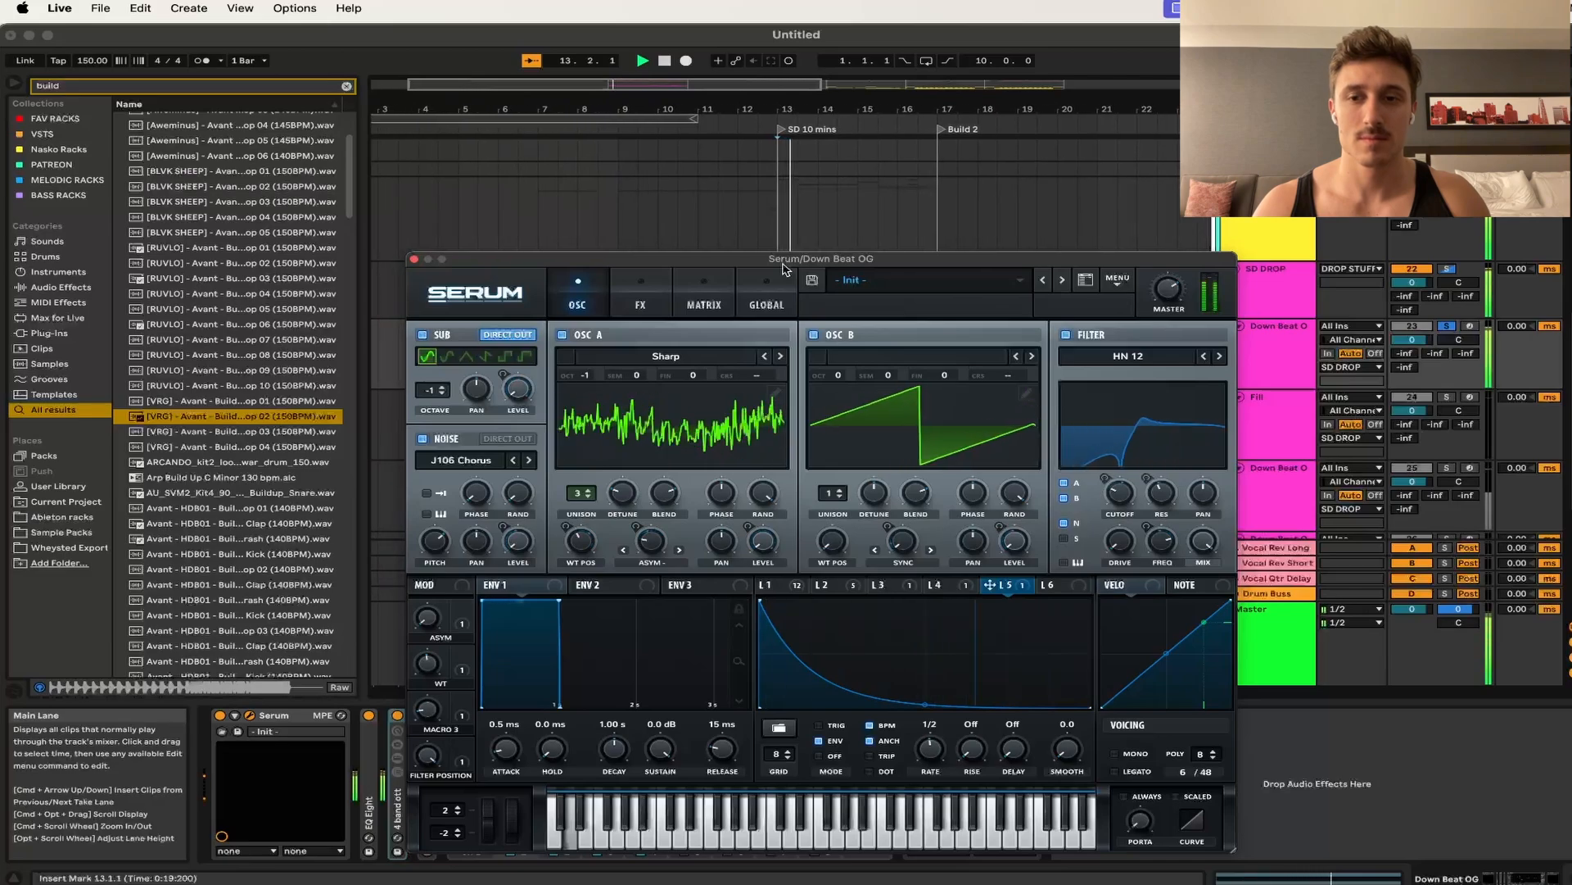
{"action": "left_click_drag", "start_coordinate": [784, 269], "coordinate": [771, 167]}
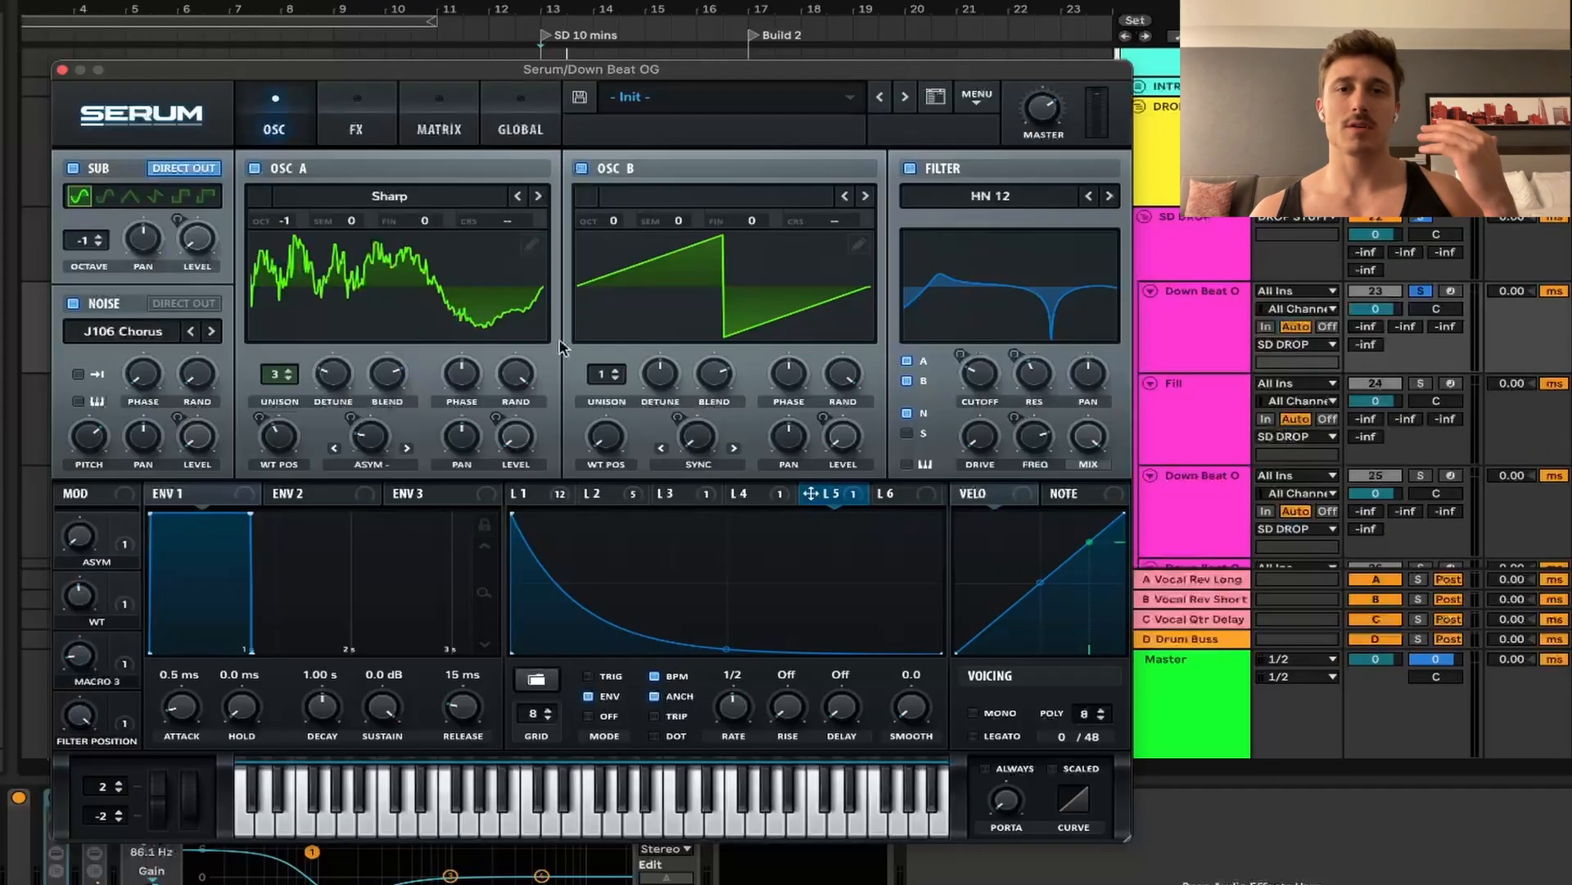
- Show LFO 1 in Serum and check the wavetable categories available for oscillator A, keeping the Sharp wavetable
{"action": "left_click", "coordinate": [543, 495]}
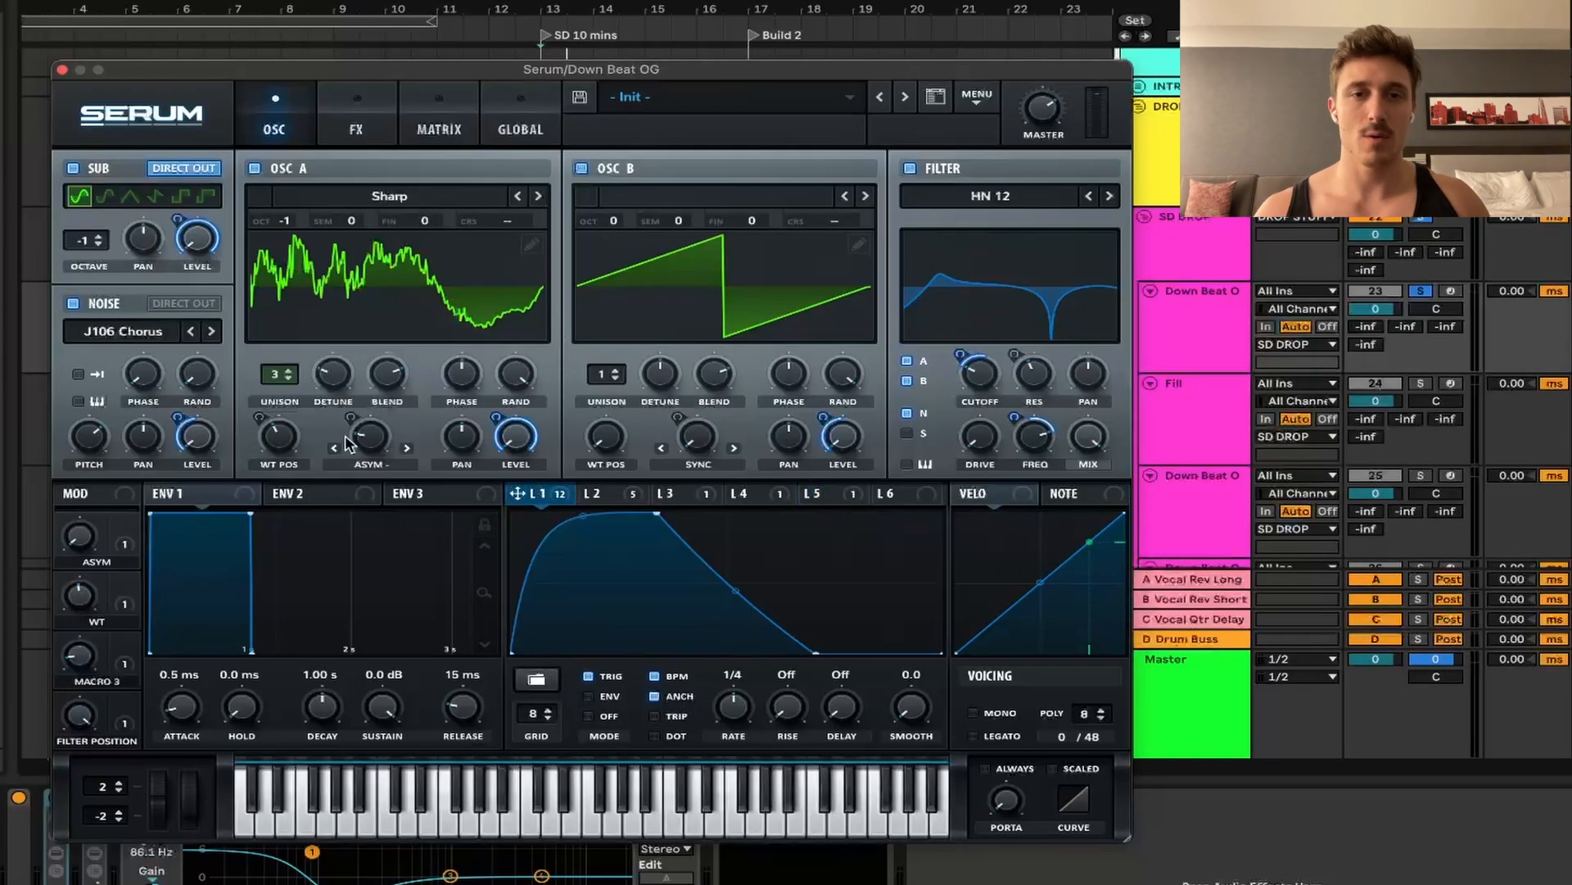
{"action": "left_click", "coordinate": [460, 203]}
{"action": "mouse_move", "coordinate": [747, 827]}
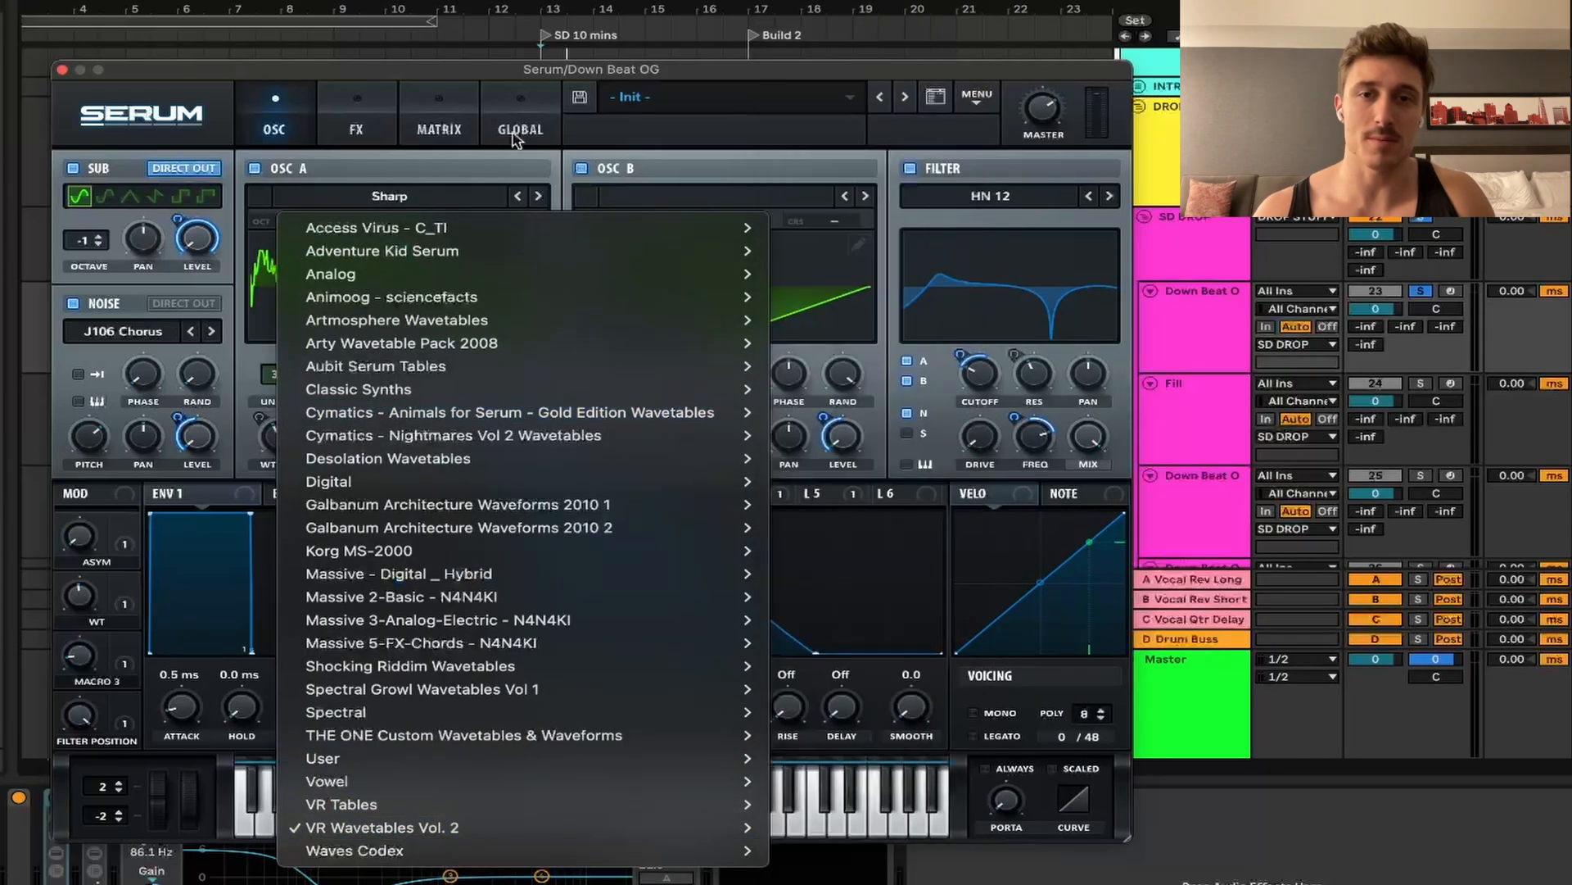
{"action": "left_click", "coordinate": [502, 80]}
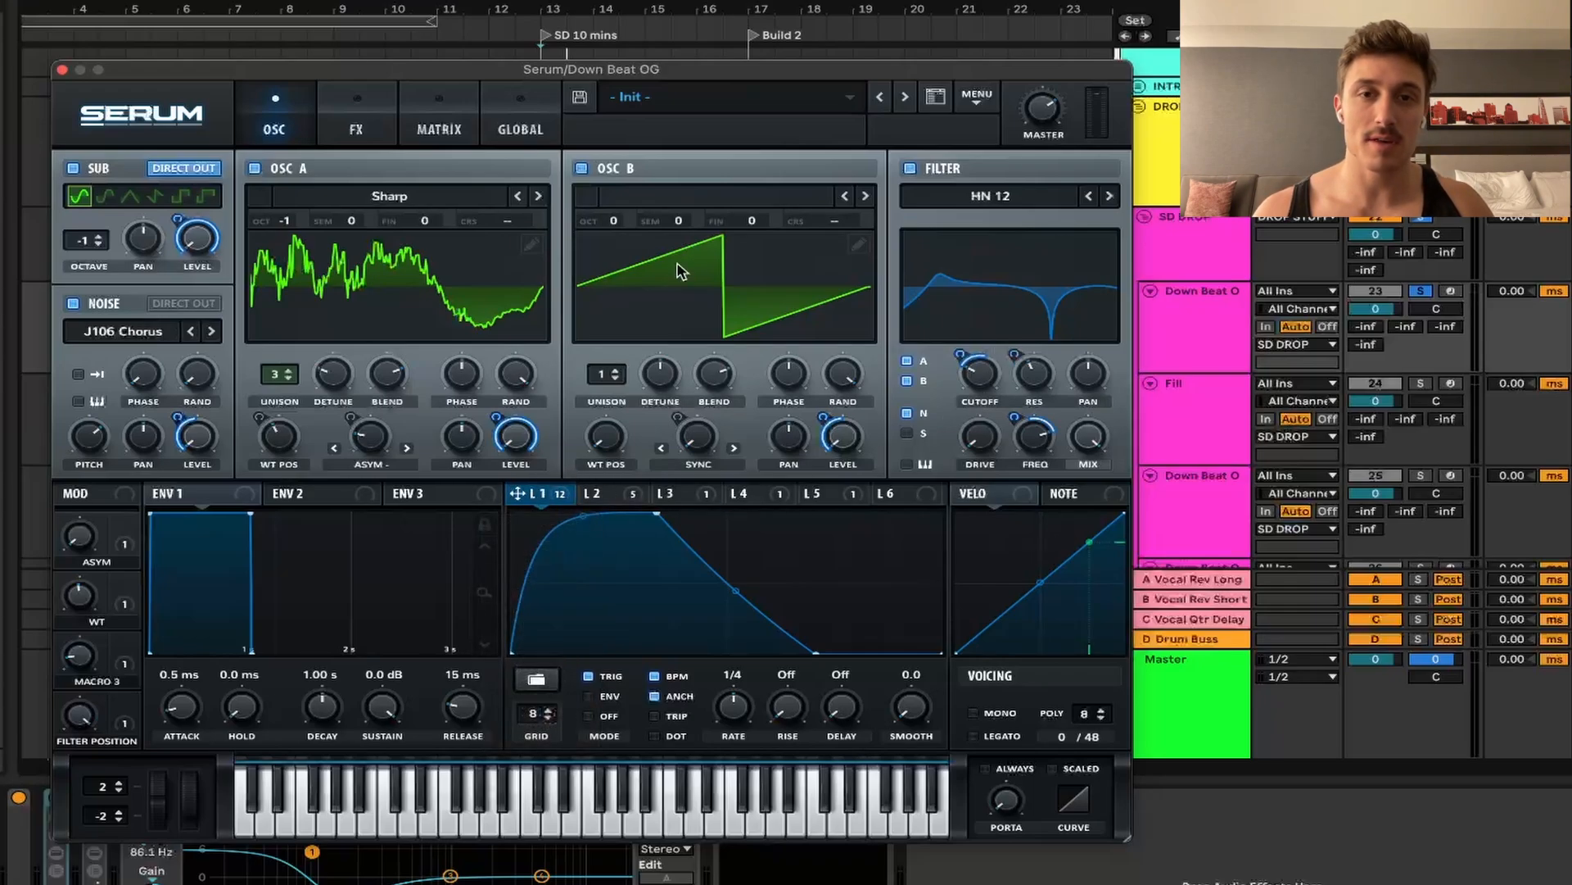
- Review Serum's effects chain and compare the LFO 2 and LFO 1 shapes in the oscillator view
{"action": "left_click", "coordinate": [359, 88]}
{"action": "left_click_drag", "start_coordinate": [1122, 214], "coordinate": [1034, 189]}
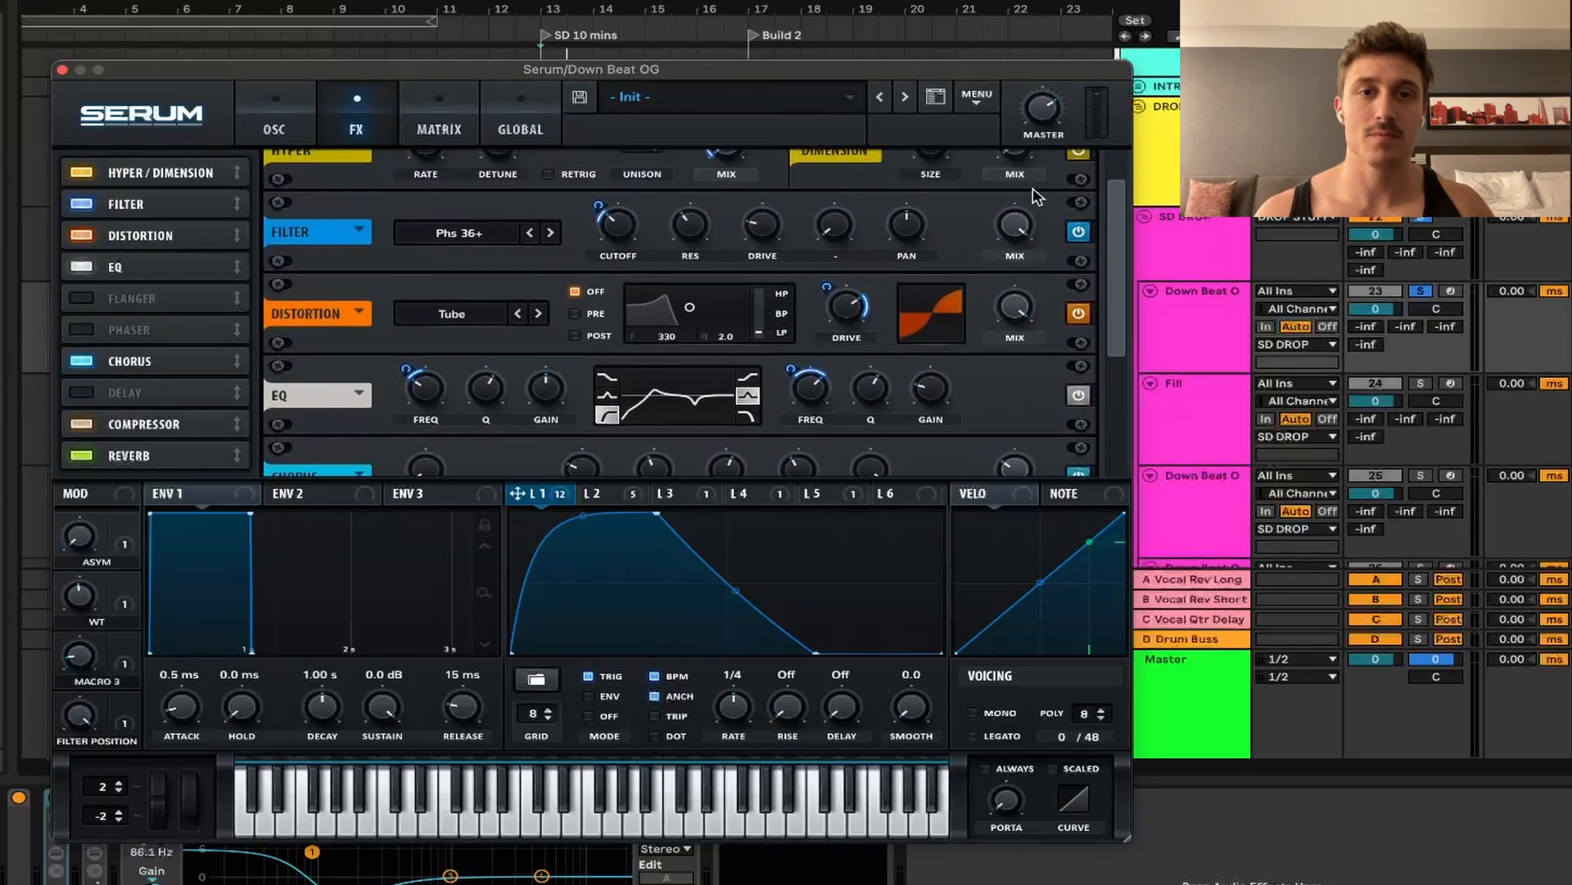
{"action": "left_click", "coordinate": [276, 118]}
{"action": "left_click", "coordinate": [611, 494]}
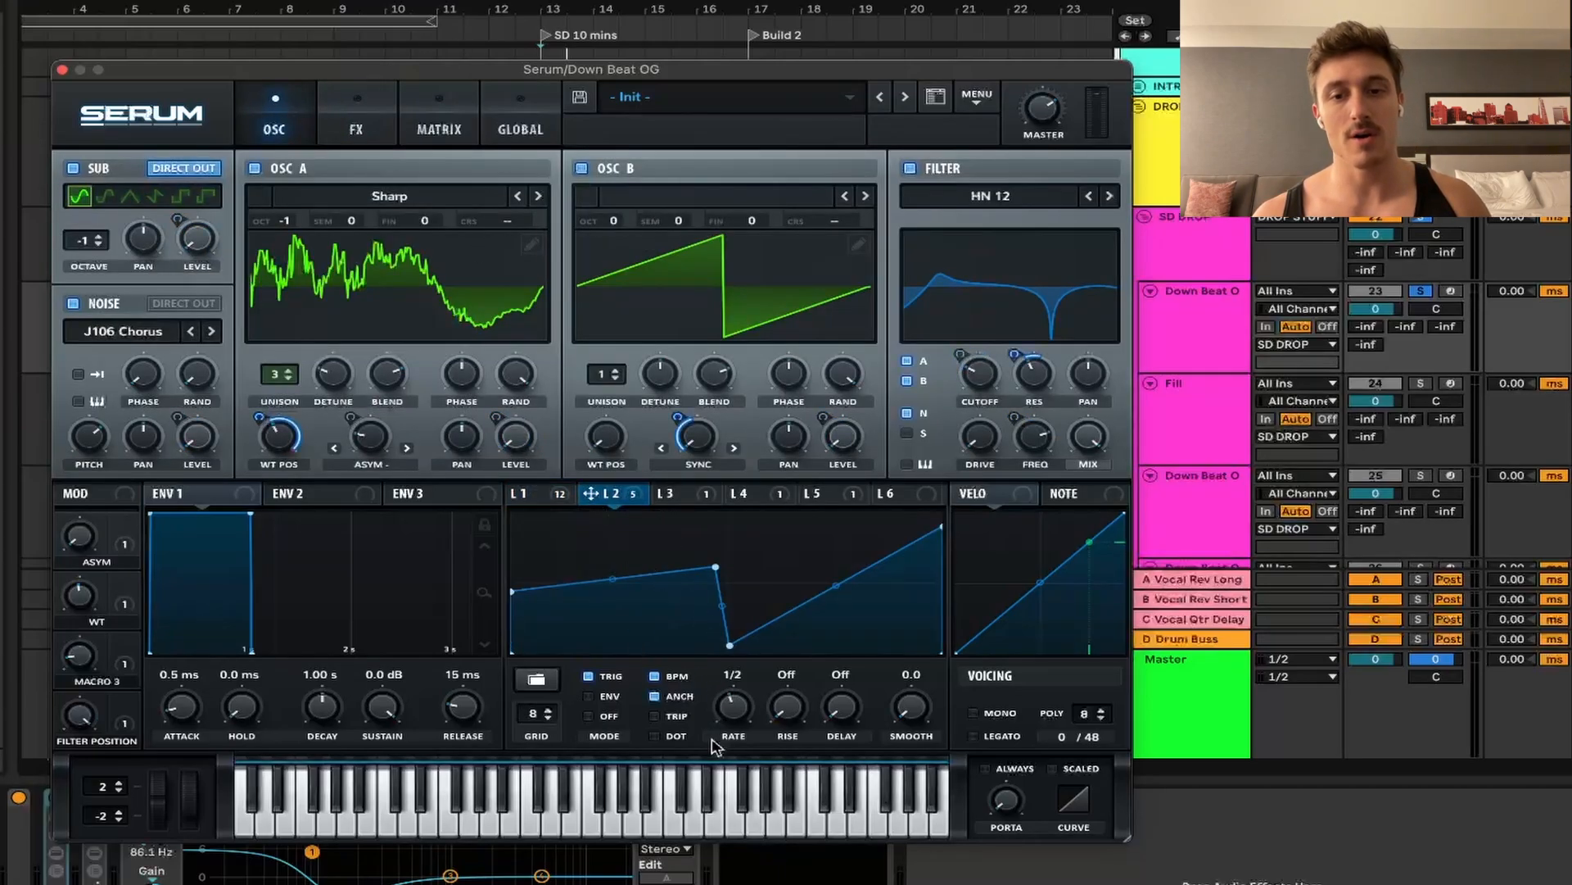
{"action": "left_click", "coordinate": [525, 493]}
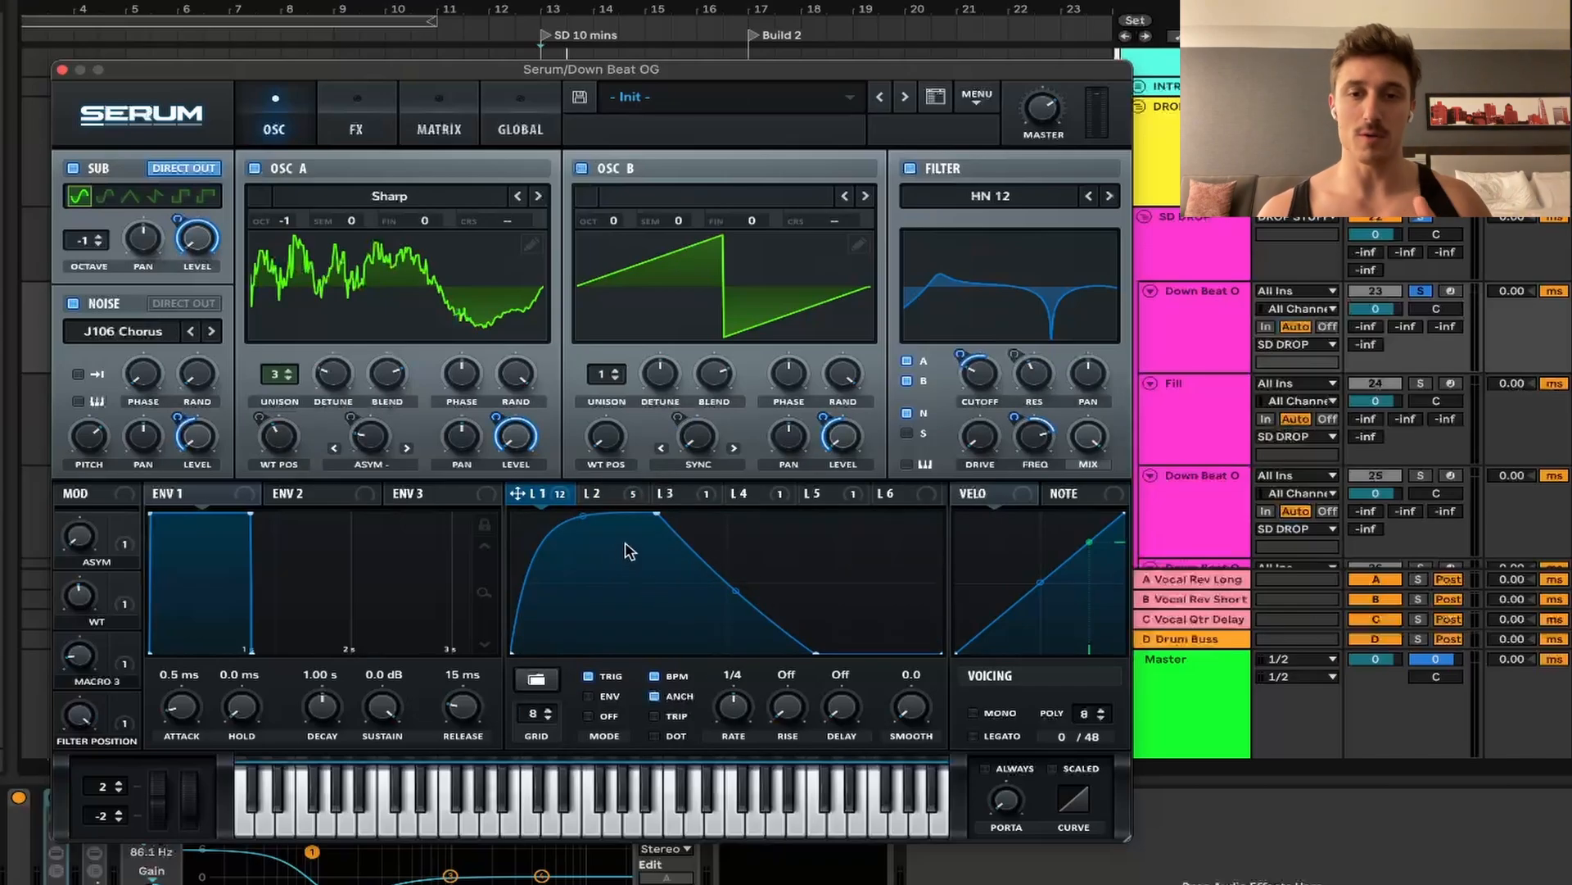
- Audition the bass and pull the lowest middle points of the LFO 2 and LFO 3 curves down to the graph's floor
{"action": "left_click", "coordinate": [613, 494]}
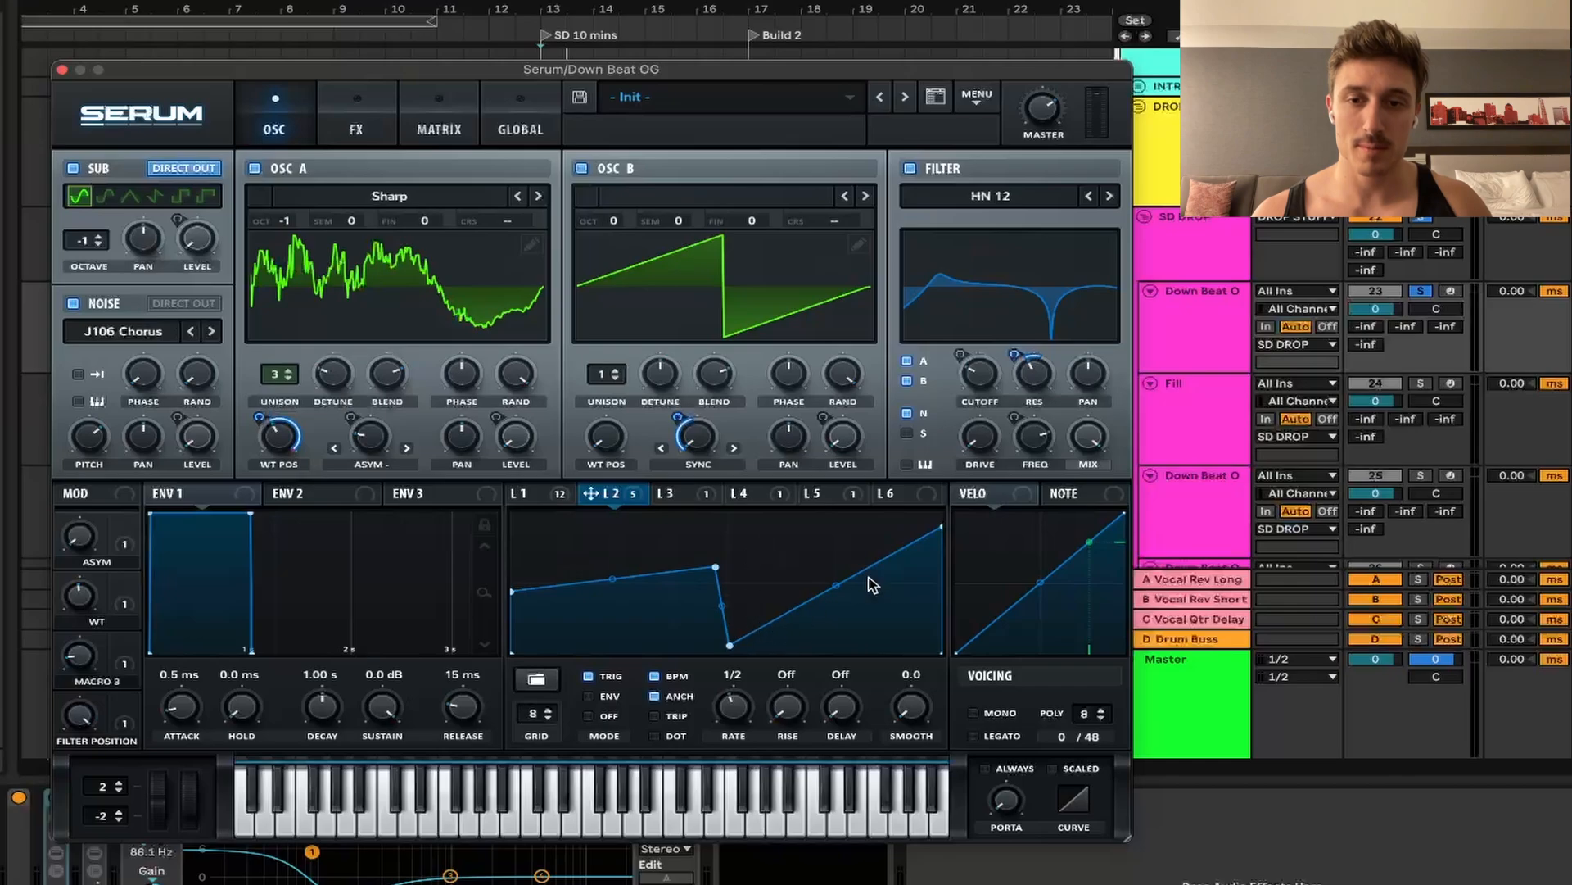
{"action": "key", "text": "space"}
{"action": "key", "text": "space"}
{"action": "mouse_move", "coordinate": [731, 647]}
{"action": "left_mouse_down"}
{"action": "mouse_move", "coordinate": [729, 461]}
{"action": "mouse_move", "coordinate": [729, 678]}
{"action": "left_mouse_up"}
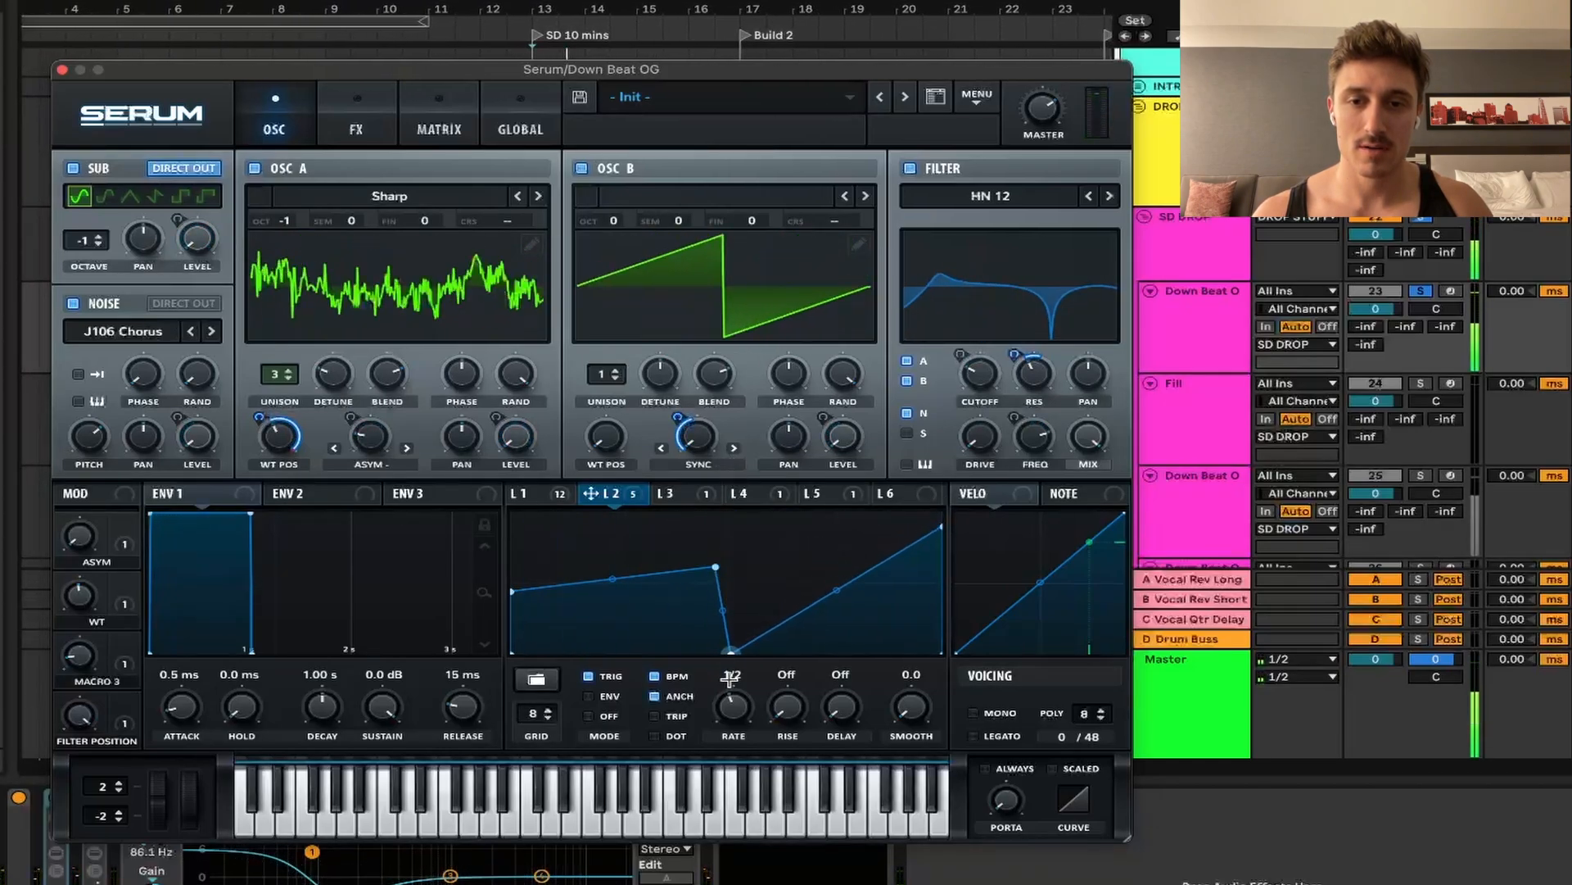
{"action": "left_click", "coordinate": [684, 494]}
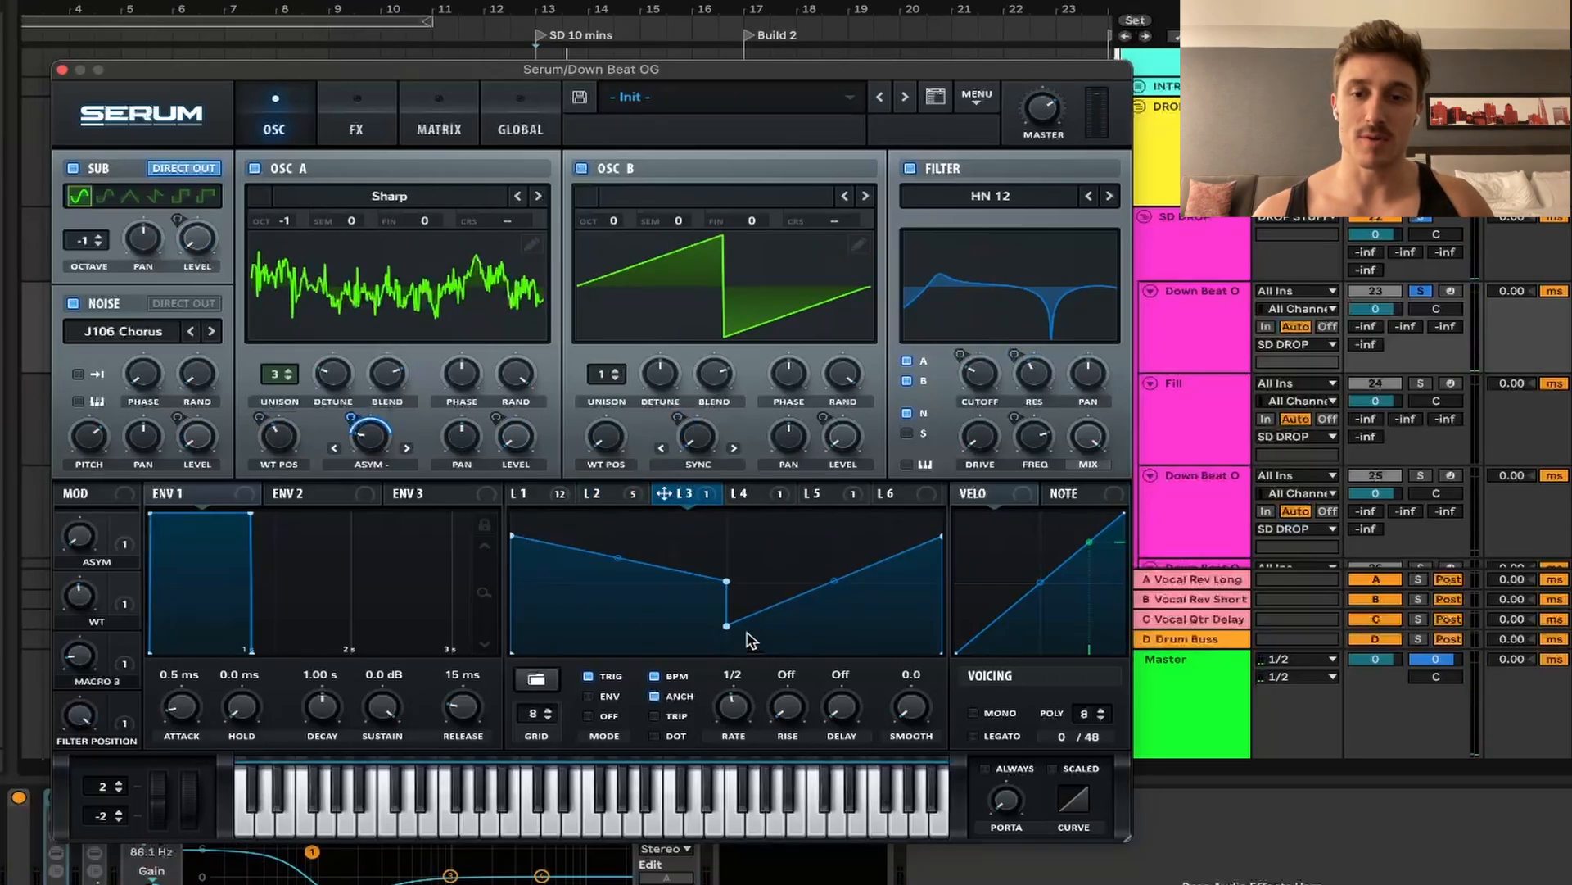
{"action": "mouse_move", "coordinate": [727, 625]}
{"action": "left_mouse_down"}
{"action": "mouse_move", "coordinate": [854, 529]}
{"action": "mouse_move", "coordinate": [725, 655]}
{"action": "left_mouse_up"}
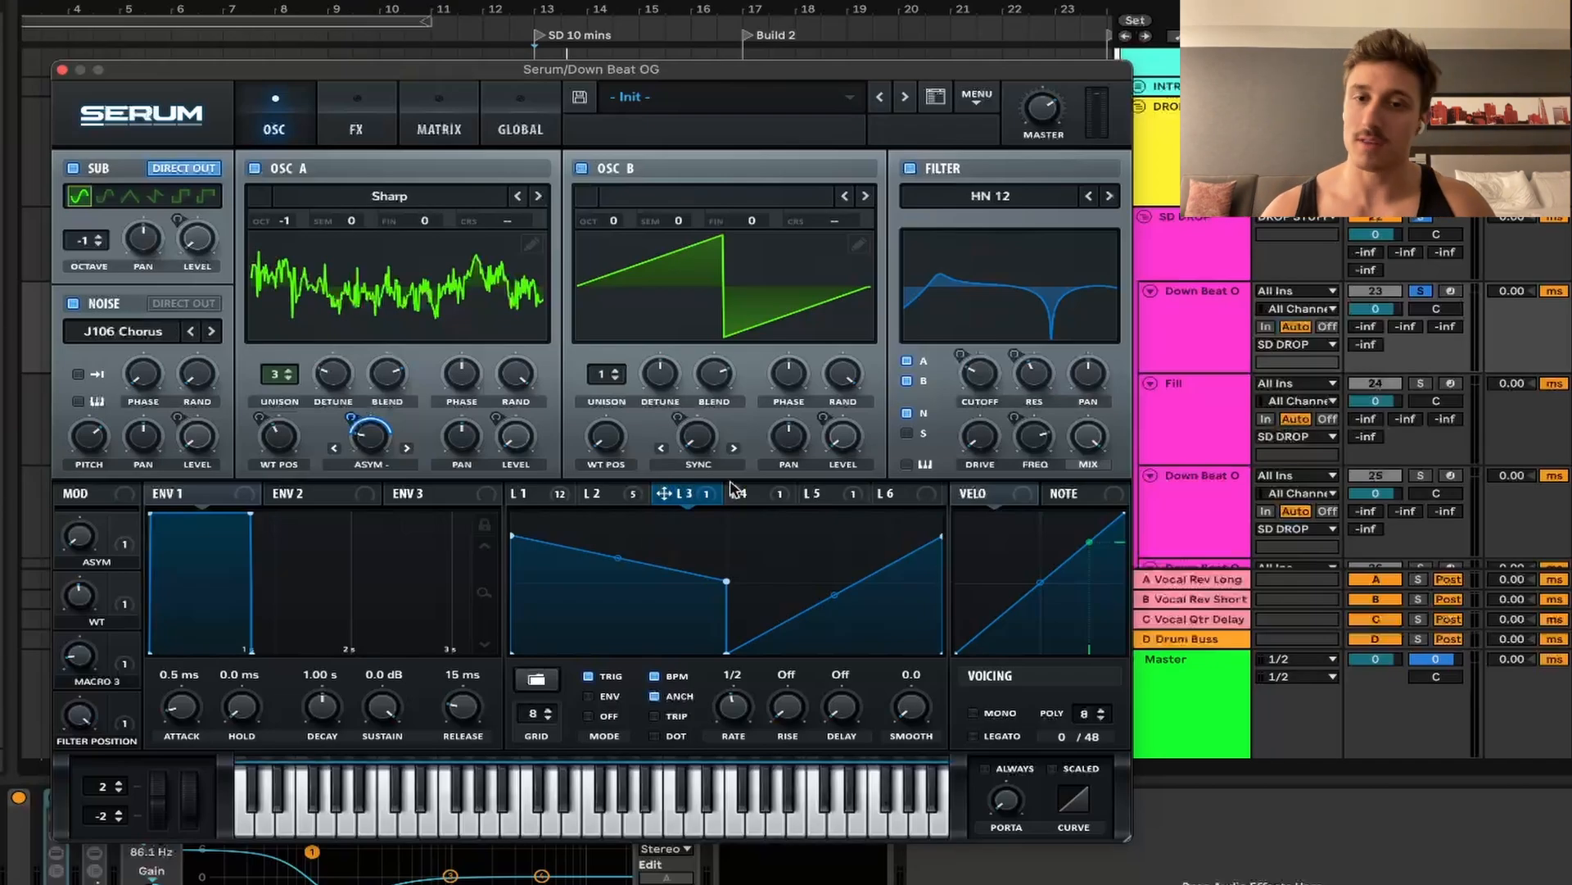
- Show LFO 4 and examine its assignment among the modulation matrix routings
{"action": "left_click", "coordinate": [762, 495]}
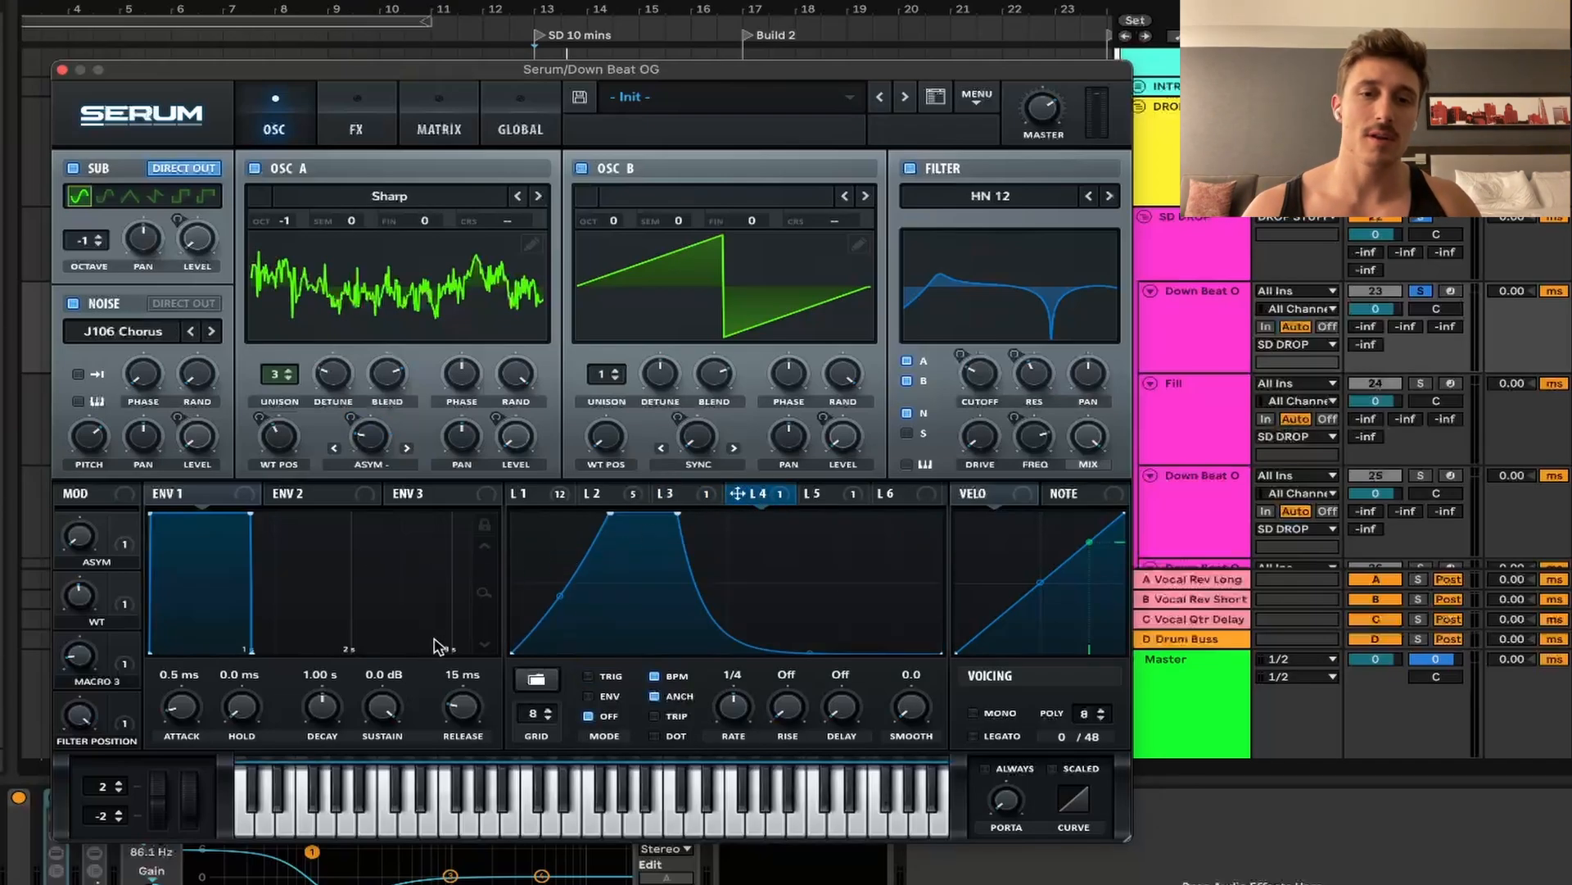
{"action": "left_click", "coordinate": [528, 114]}
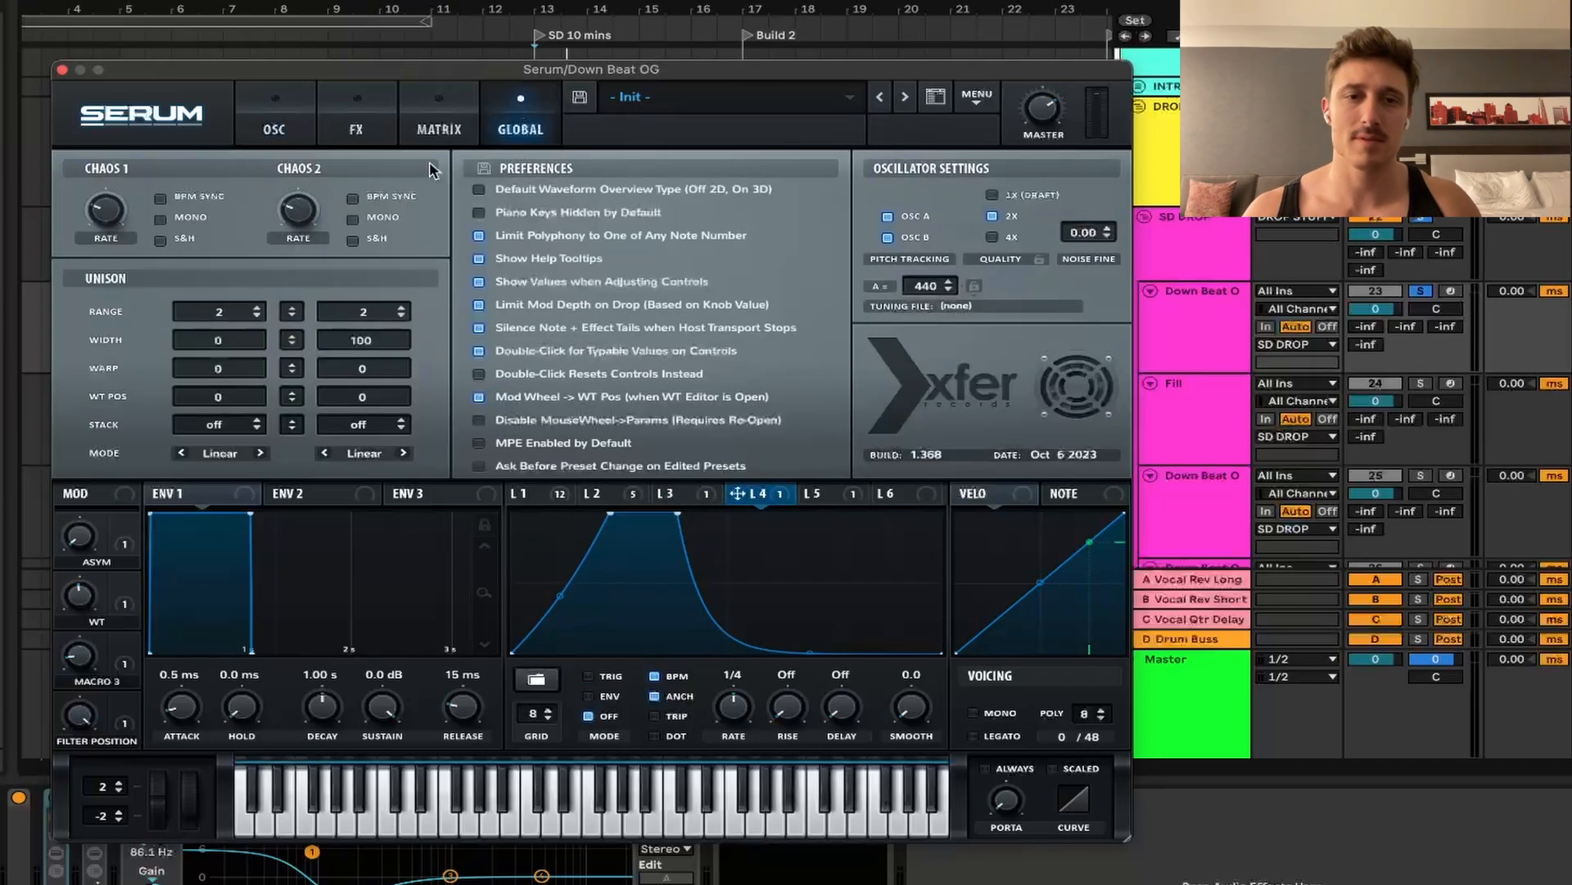
{"action": "left_click", "coordinate": [440, 114]}
{"action": "scroll", "coordinate": [490, 366], "scroll_direction": "down", "scroll_amount": 4}
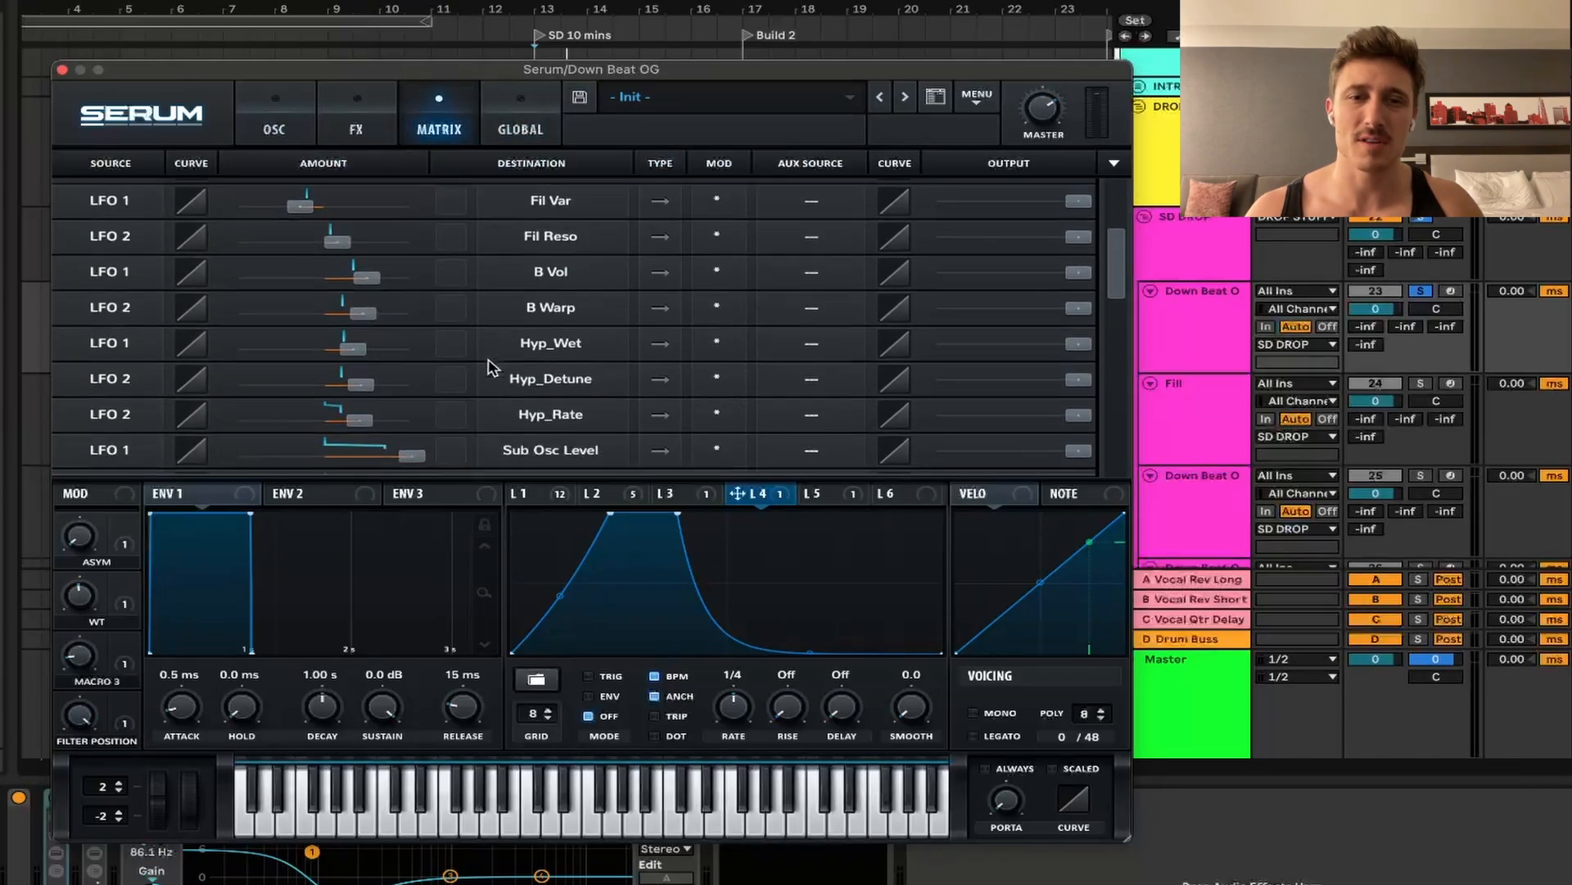
{"action": "scroll", "coordinate": [490, 366], "scroll_direction": "down", "scroll_amount": 6}
{"action": "scroll", "coordinate": [489, 366], "scroll_direction": "down", "scroll_amount": 2}
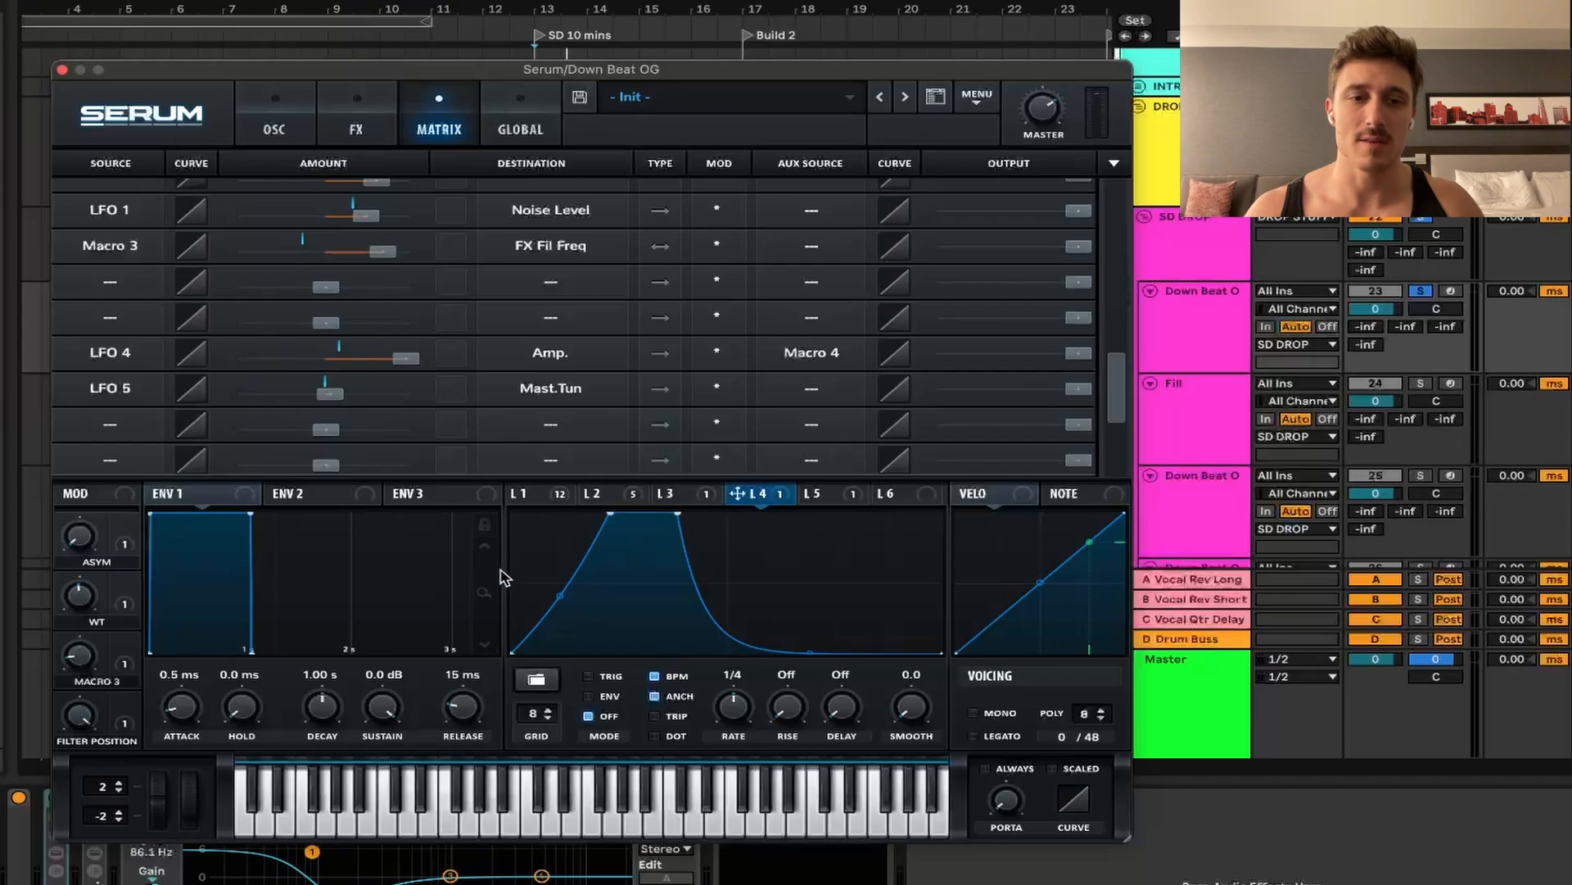
- Play the bass while lowering the Filter Position macro to 0% and turning it back up
{"action": "key", "text": "space"}
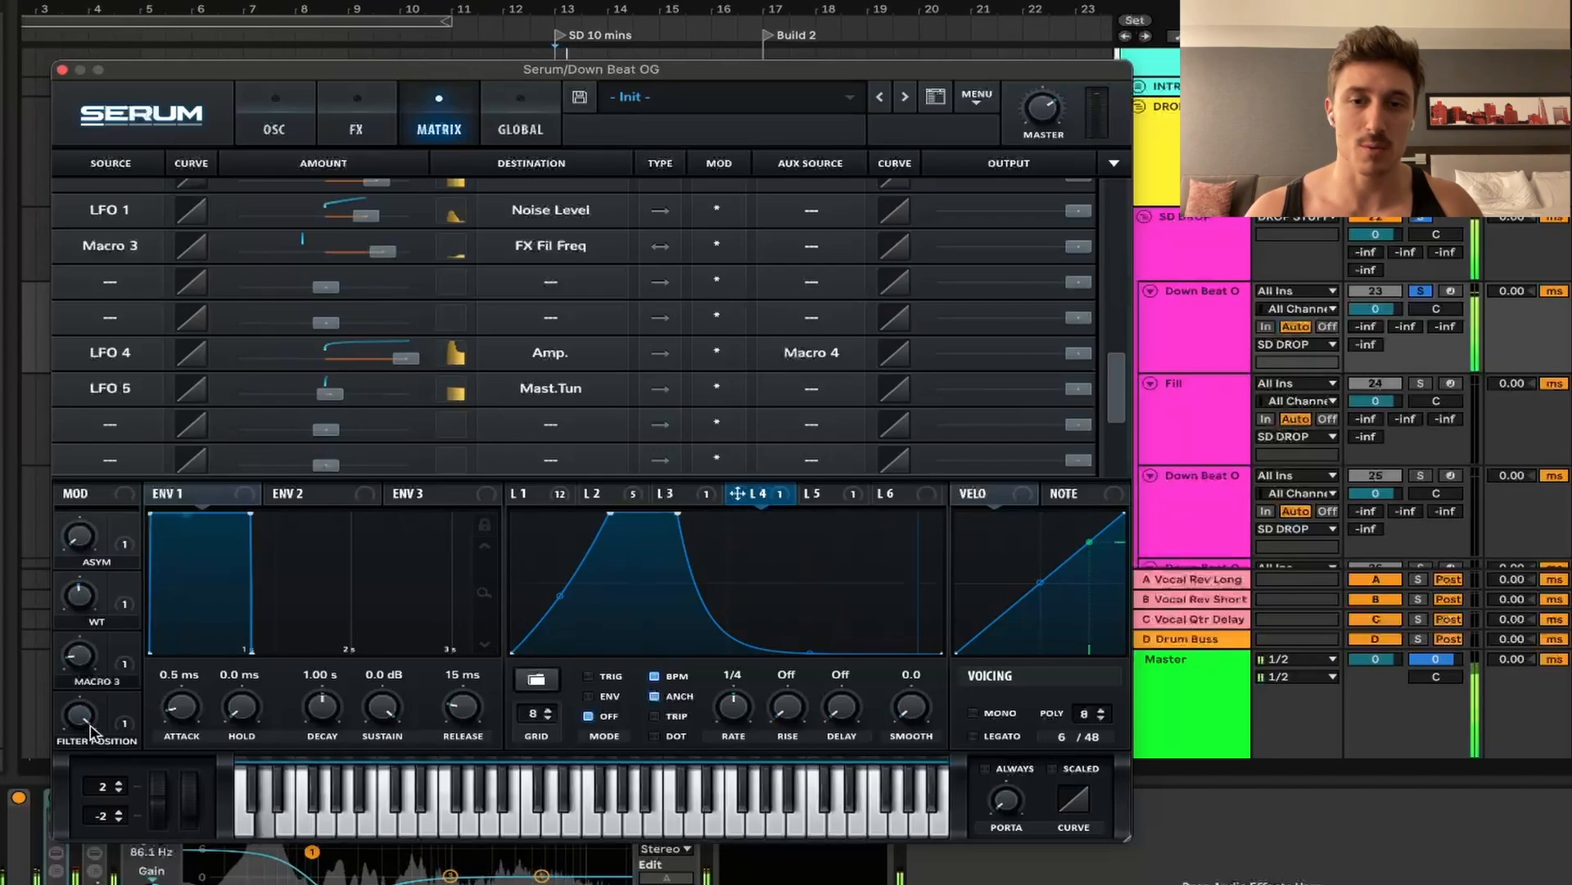
{"action": "left_click_drag", "start_coordinate": [79, 715], "coordinate": [79, 810]}
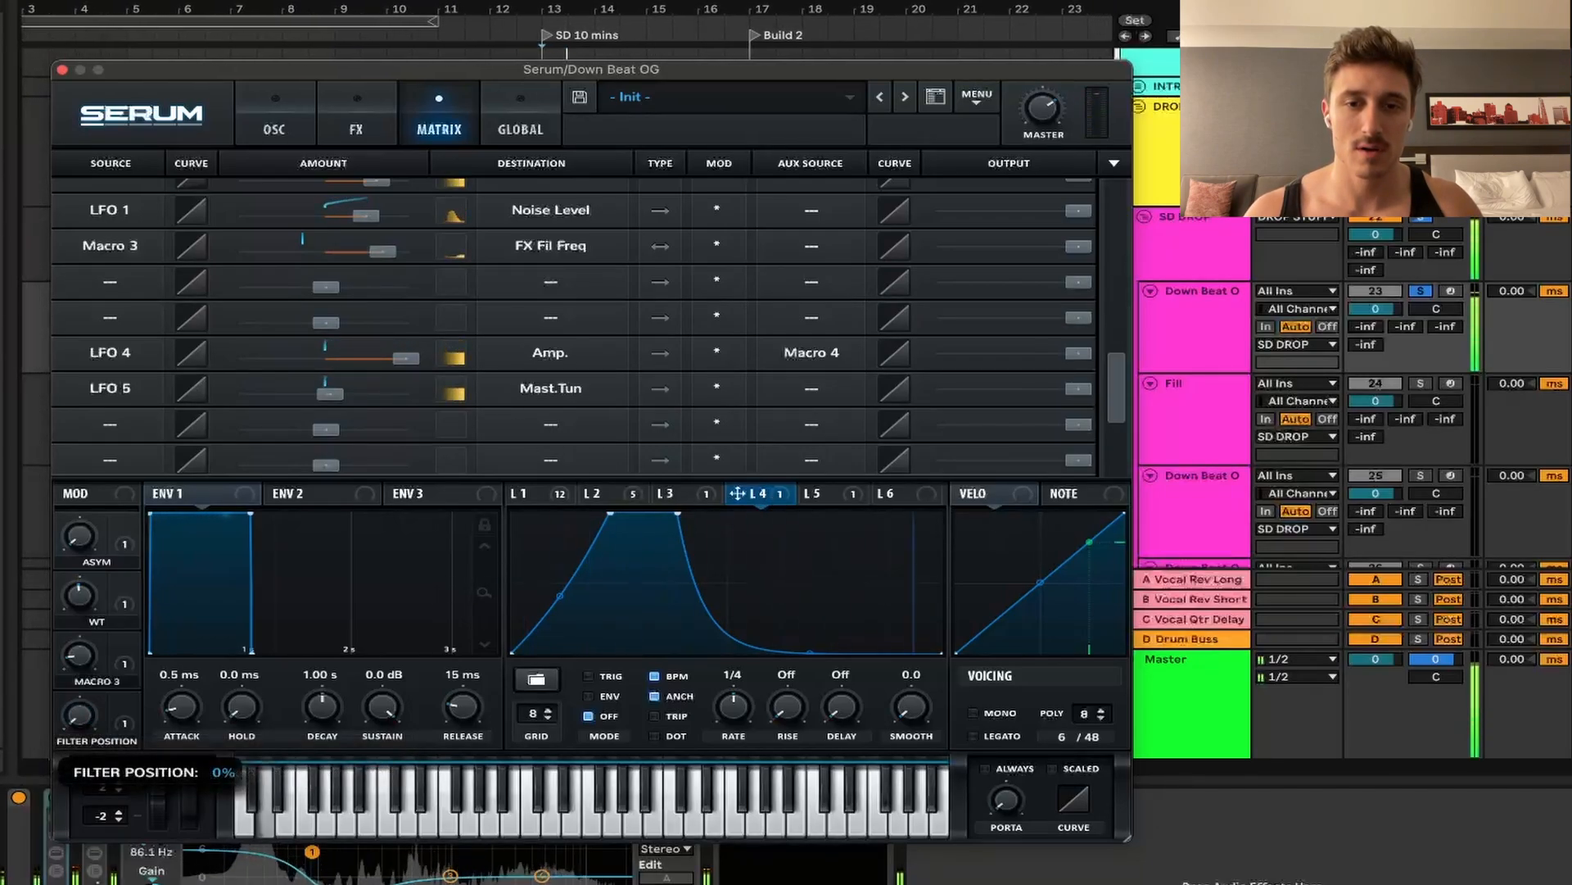
{"action": "left_click_drag", "start_coordinate": [79, 715], "coordinate": [240, 391]}
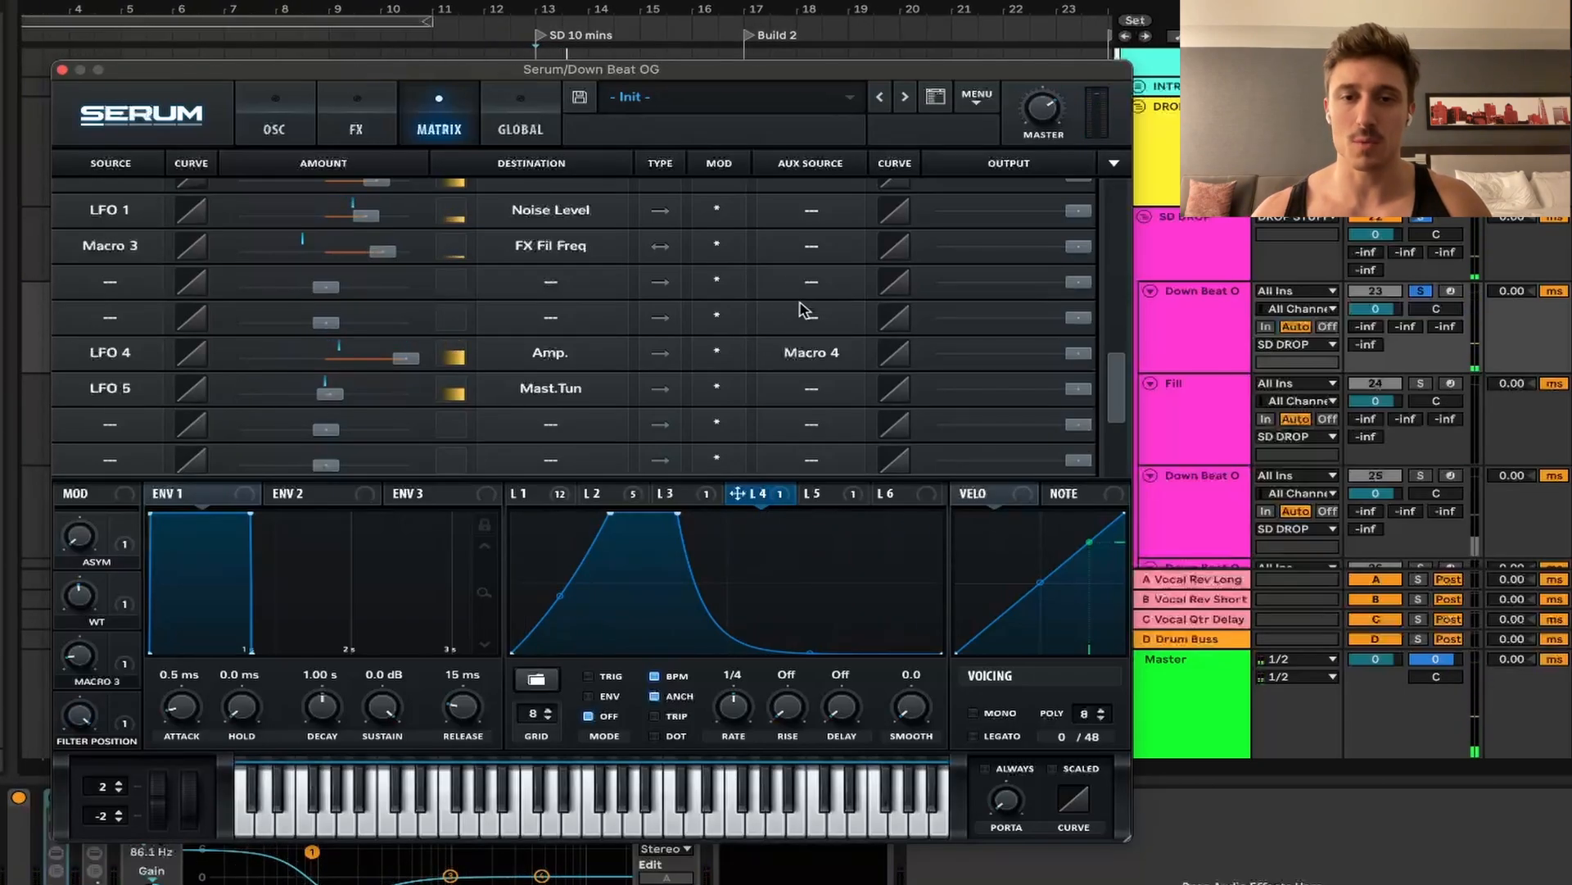
- Play the bass and reshape LFO 5 into a shallower, more gradual falling curve by raising its curve handle
{"action": "left_click", "coordinate": [525, 493]}
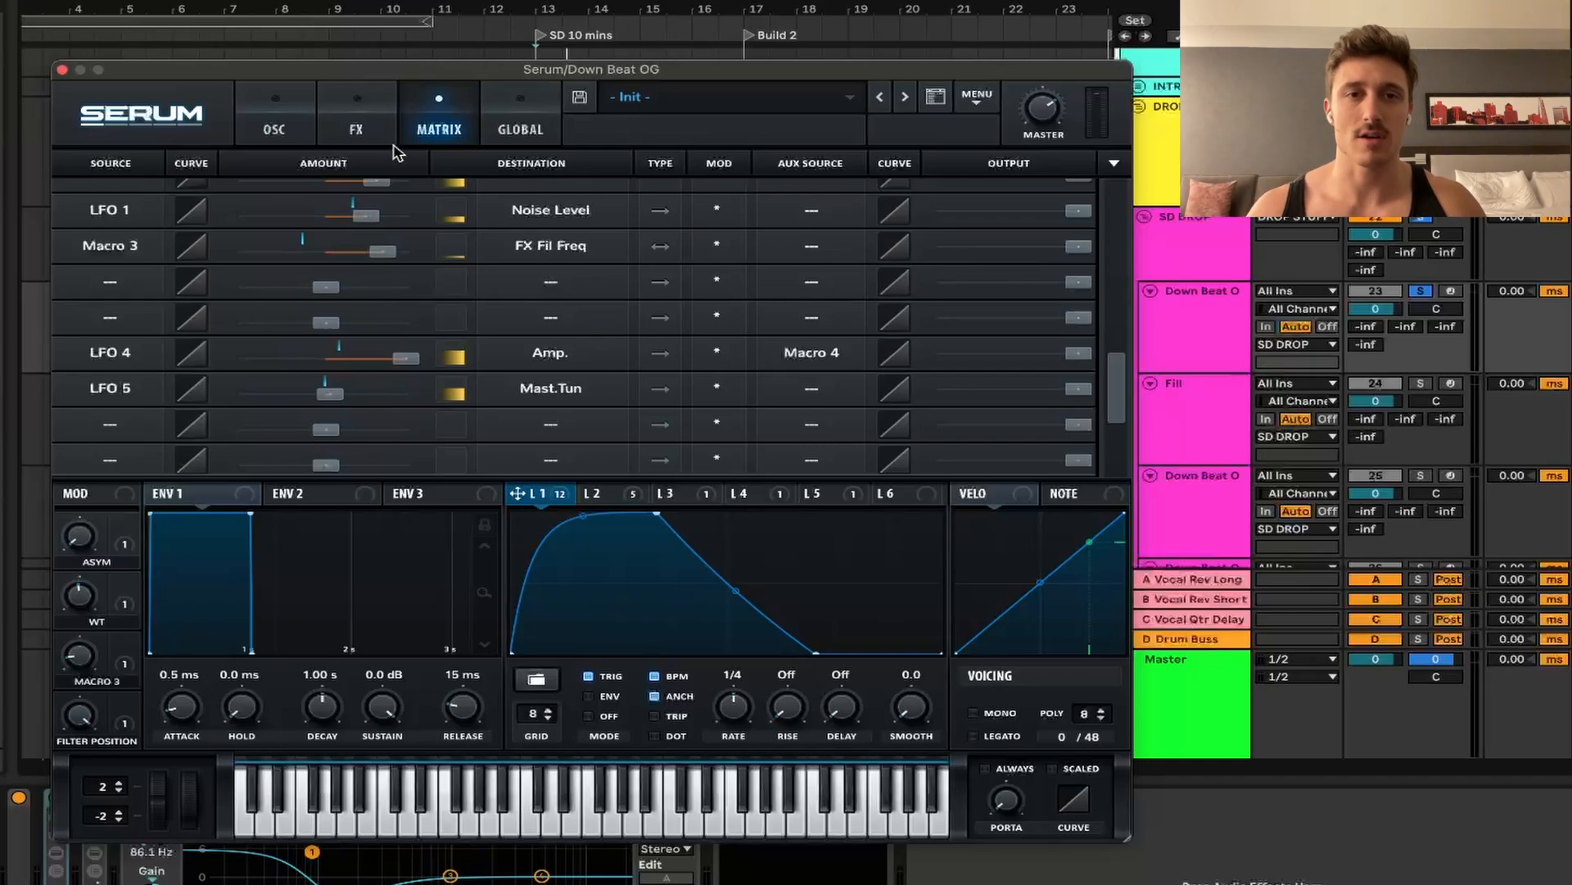
{"action": "left_click", "coordinate": [290, 127]}
{"action": "left_click", "coordinate": [839, 496]}
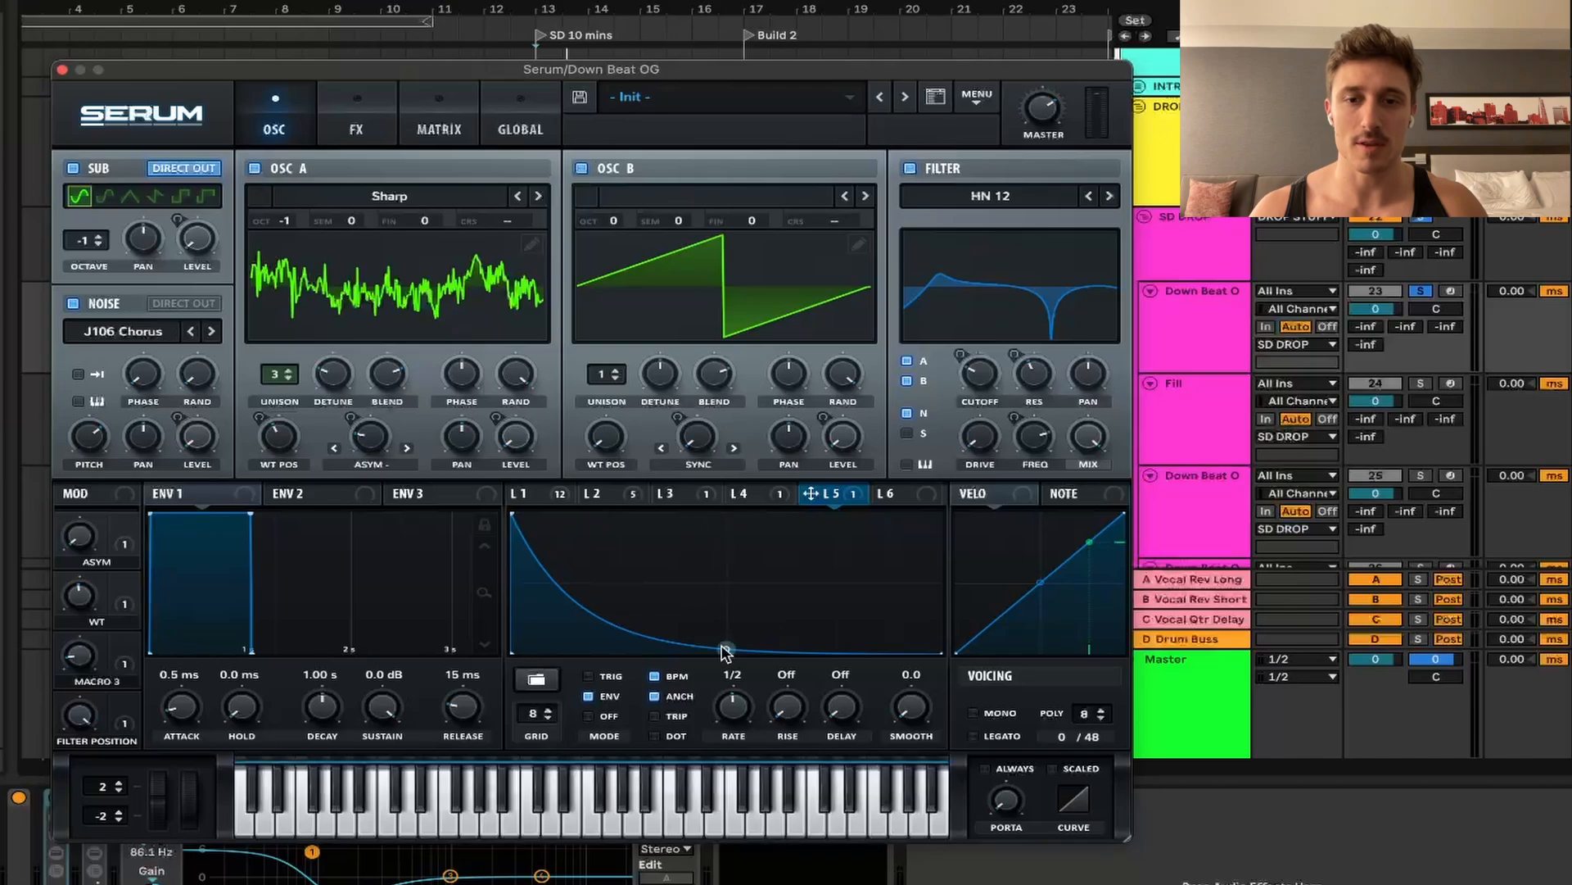
{"action": "key", "text": "space"}
{"action": "left_click_drag", "start_coordinate": [725, 651], "coordinate": [706, 622]}
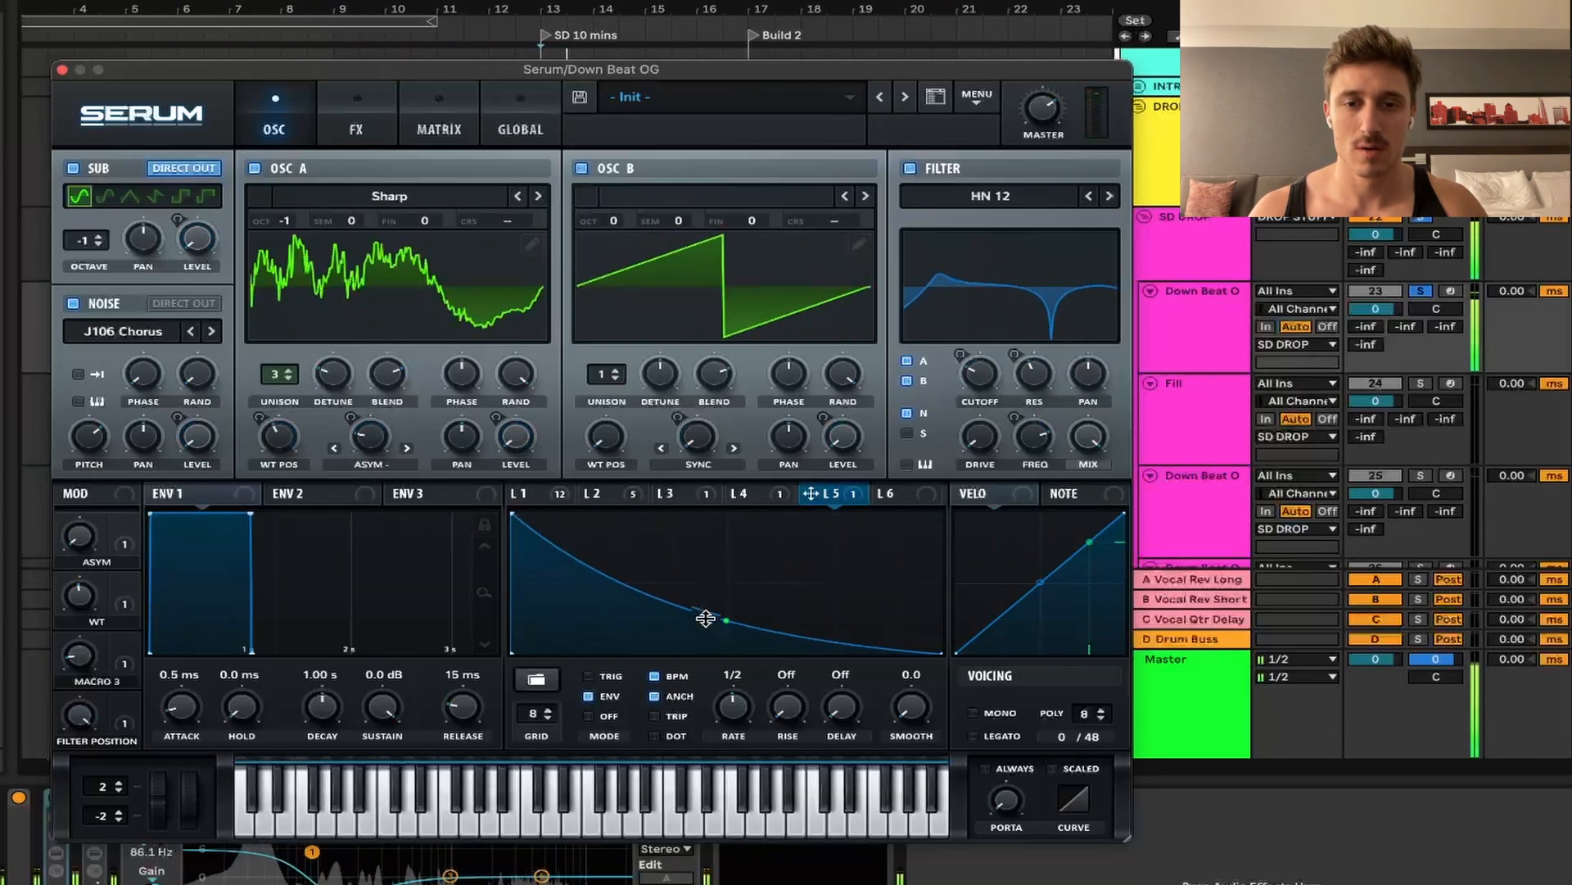
- In the effects view, raise the LFO 2 peak to the ceiling, bow its rising segment, and bring both back to a gentle slope
{"action": "left_click", "coordinate": [607, 493]}
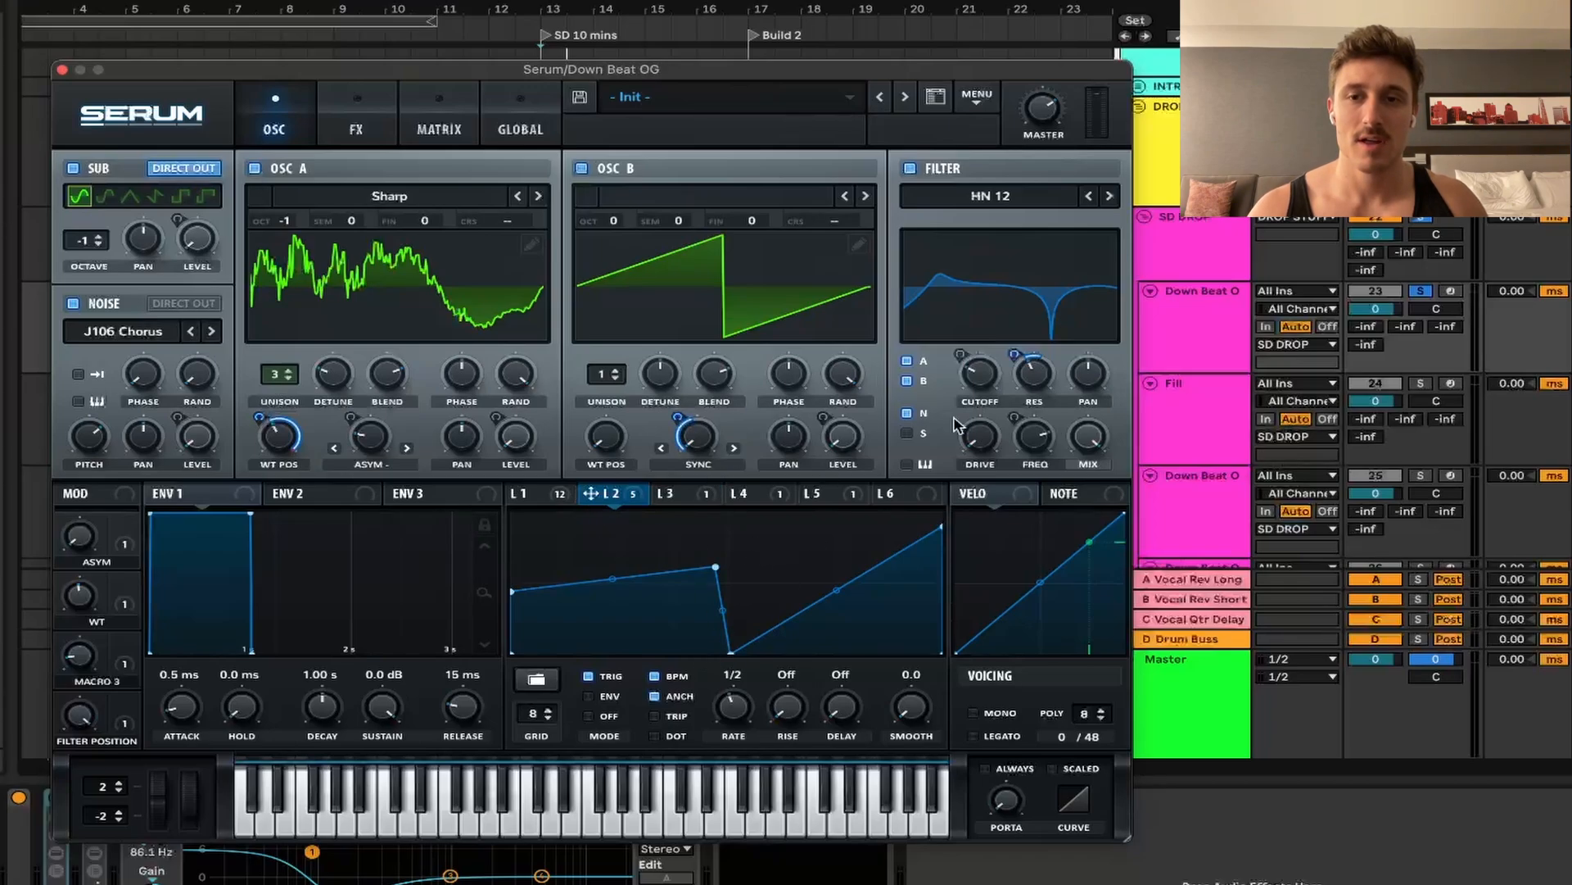
{"action": "left_click", "coordinate": [361, 127]}
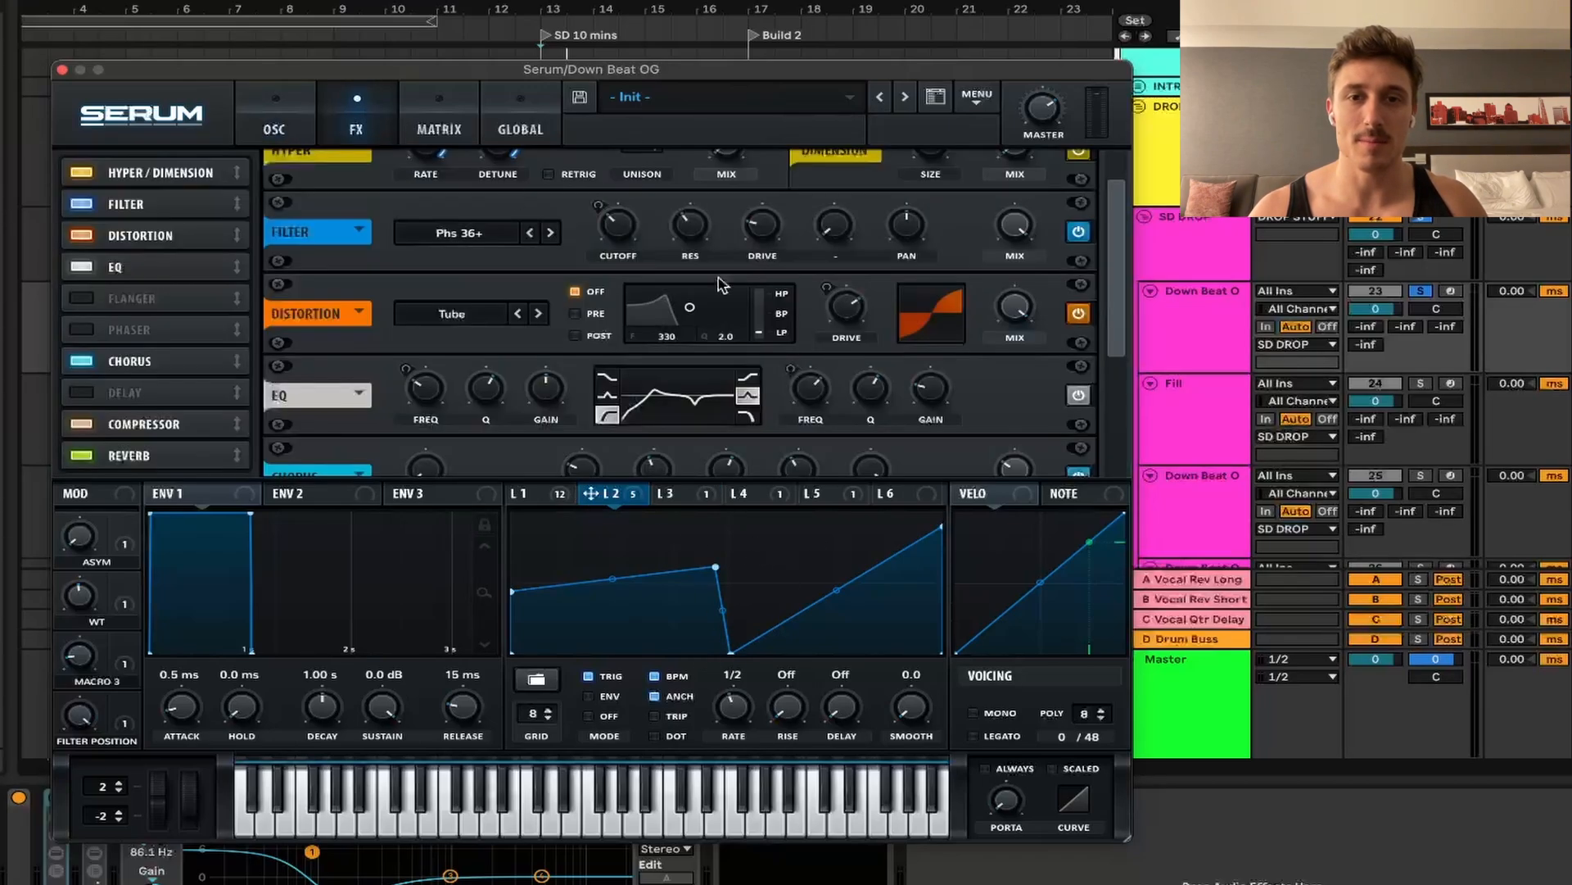
{"action": "scroll", "coordinate": [1109, 258], "scroll_direction": "up", "scroll_amount": 2}
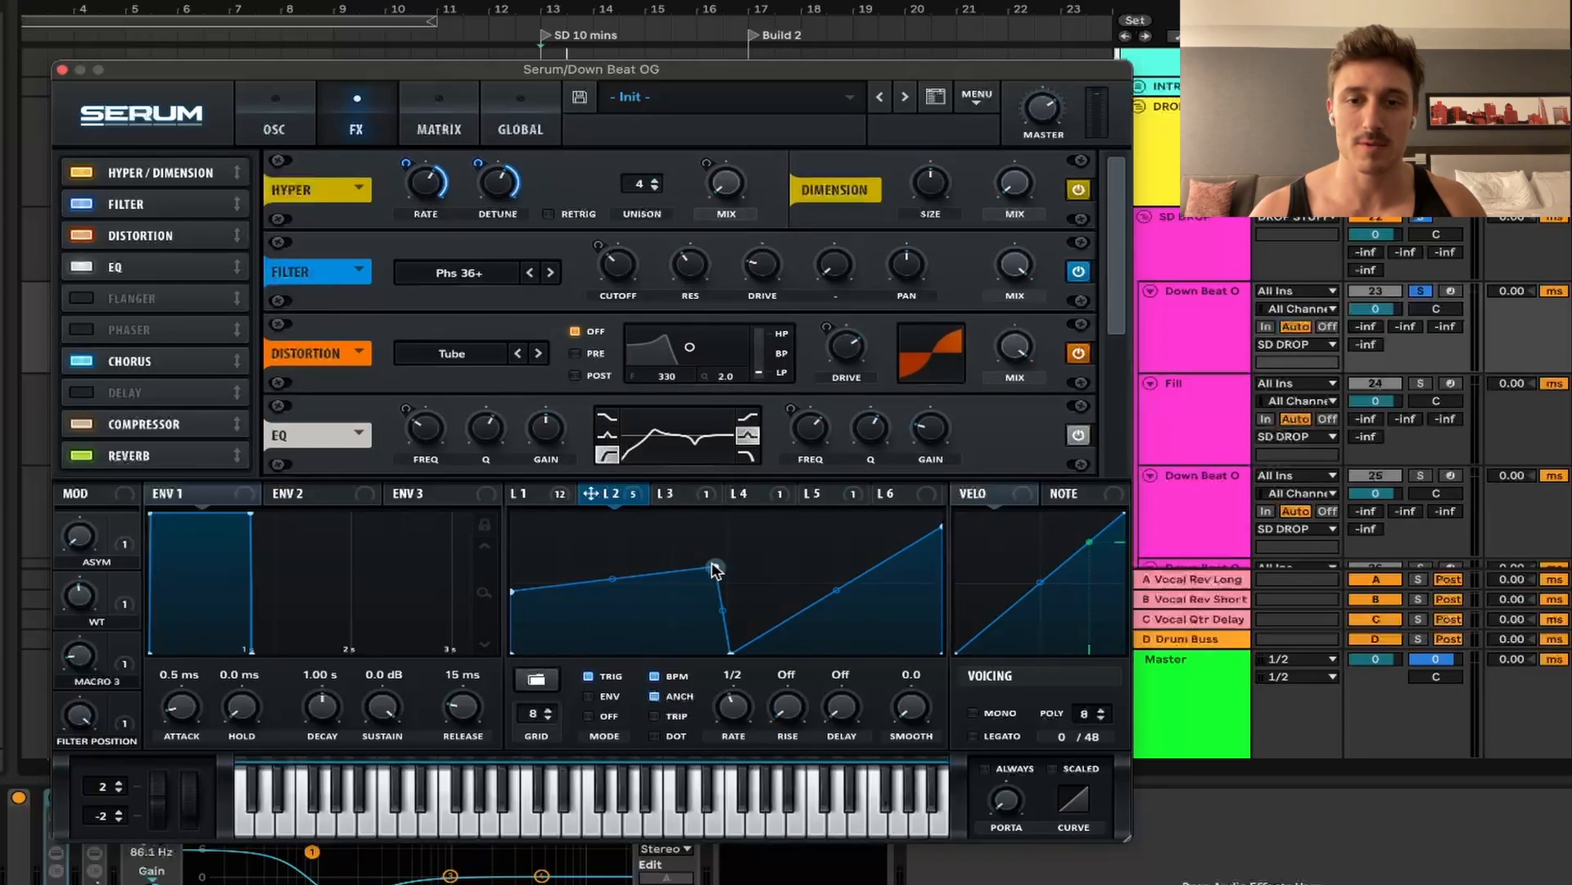
{"action": "left_click_drag", "start_coordinate": [714, 568], "coordinate": [762, 437]}
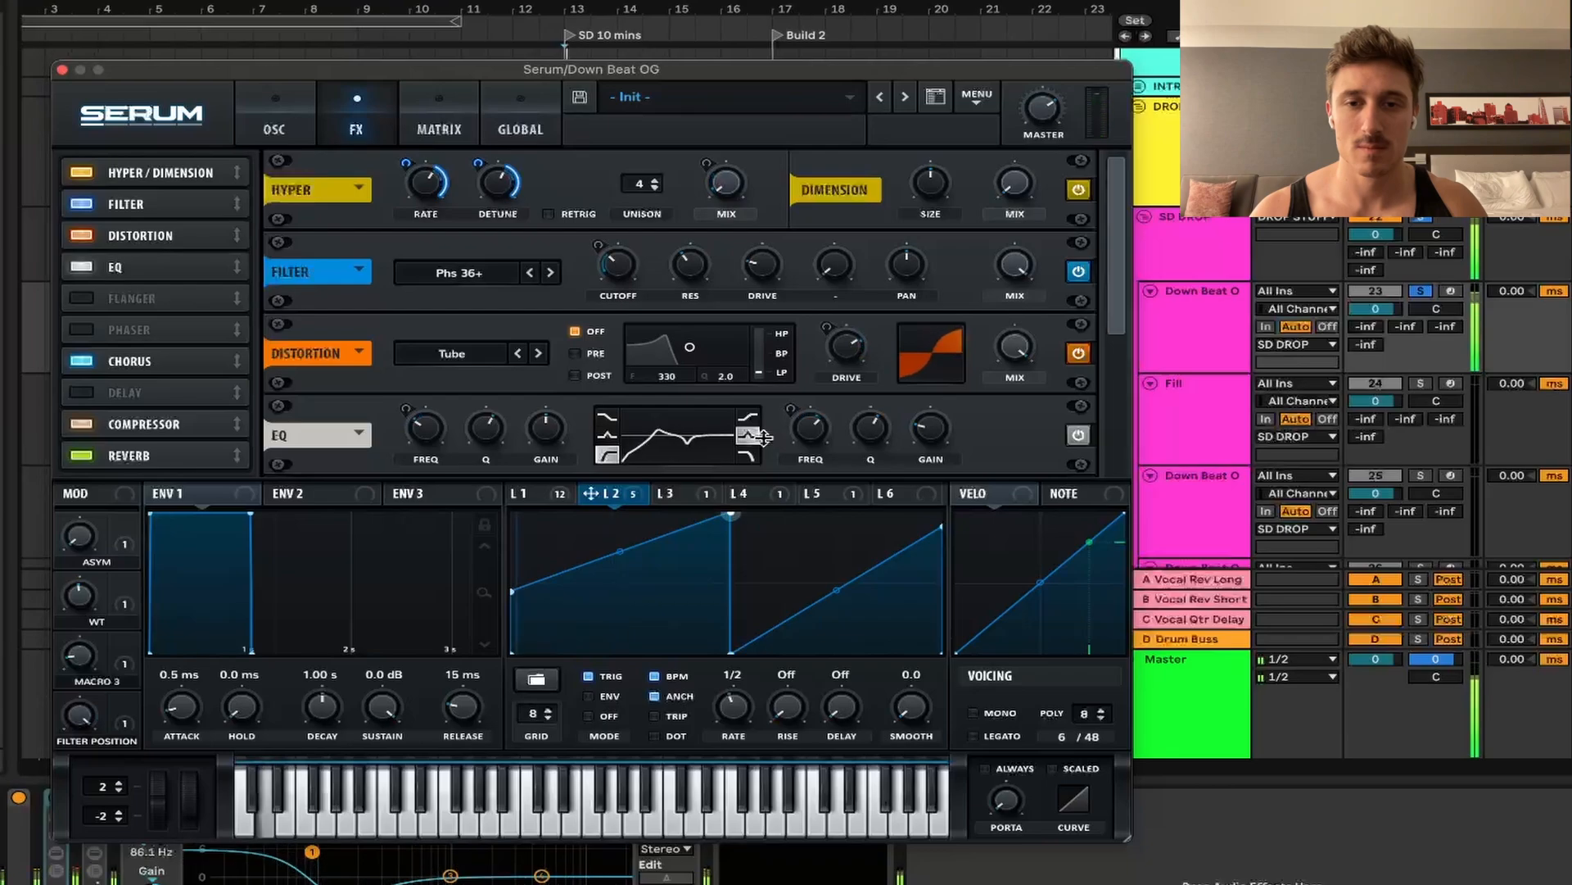
{"action": "left_click_drag", "start_coordinate": [620, 551], "coordinate": [610, 500]}
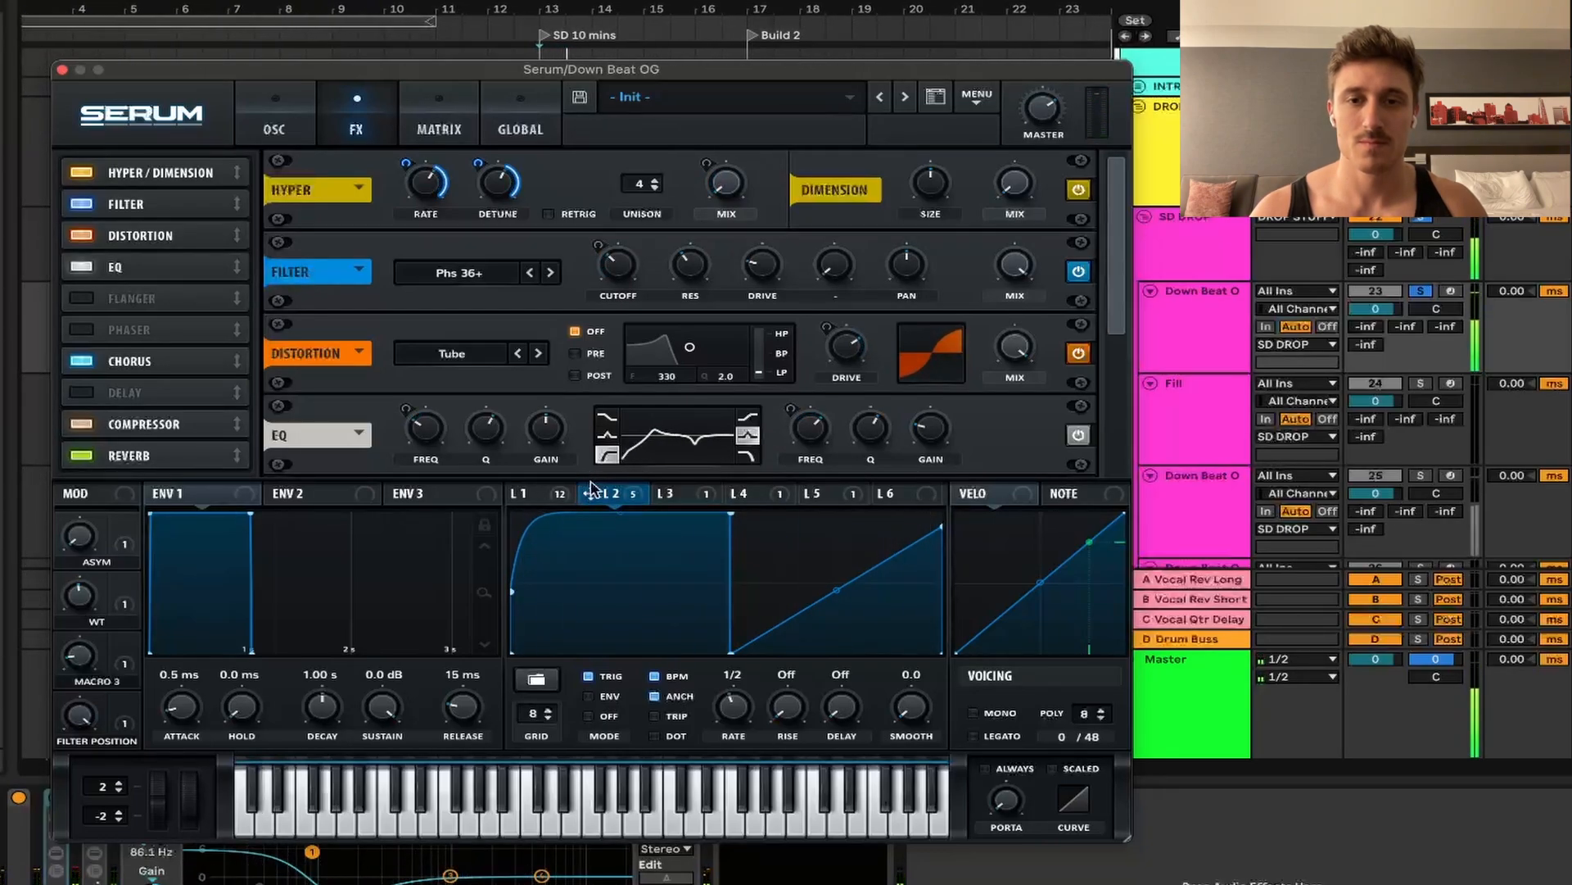
{"action": "left_click_drag", "start_coordinate": [619, 524], "coordinate": [627, 580]}
{"action": "left_click_drag", "start_coordinate": [731, 517], "coordinate": [729, 573]}
- Play the bass with the oscillators shown while raising the LFO 3 curve's middle point to the ceiling and lowering it back
{"action": "left_click", "coordinate": [665, 493]}
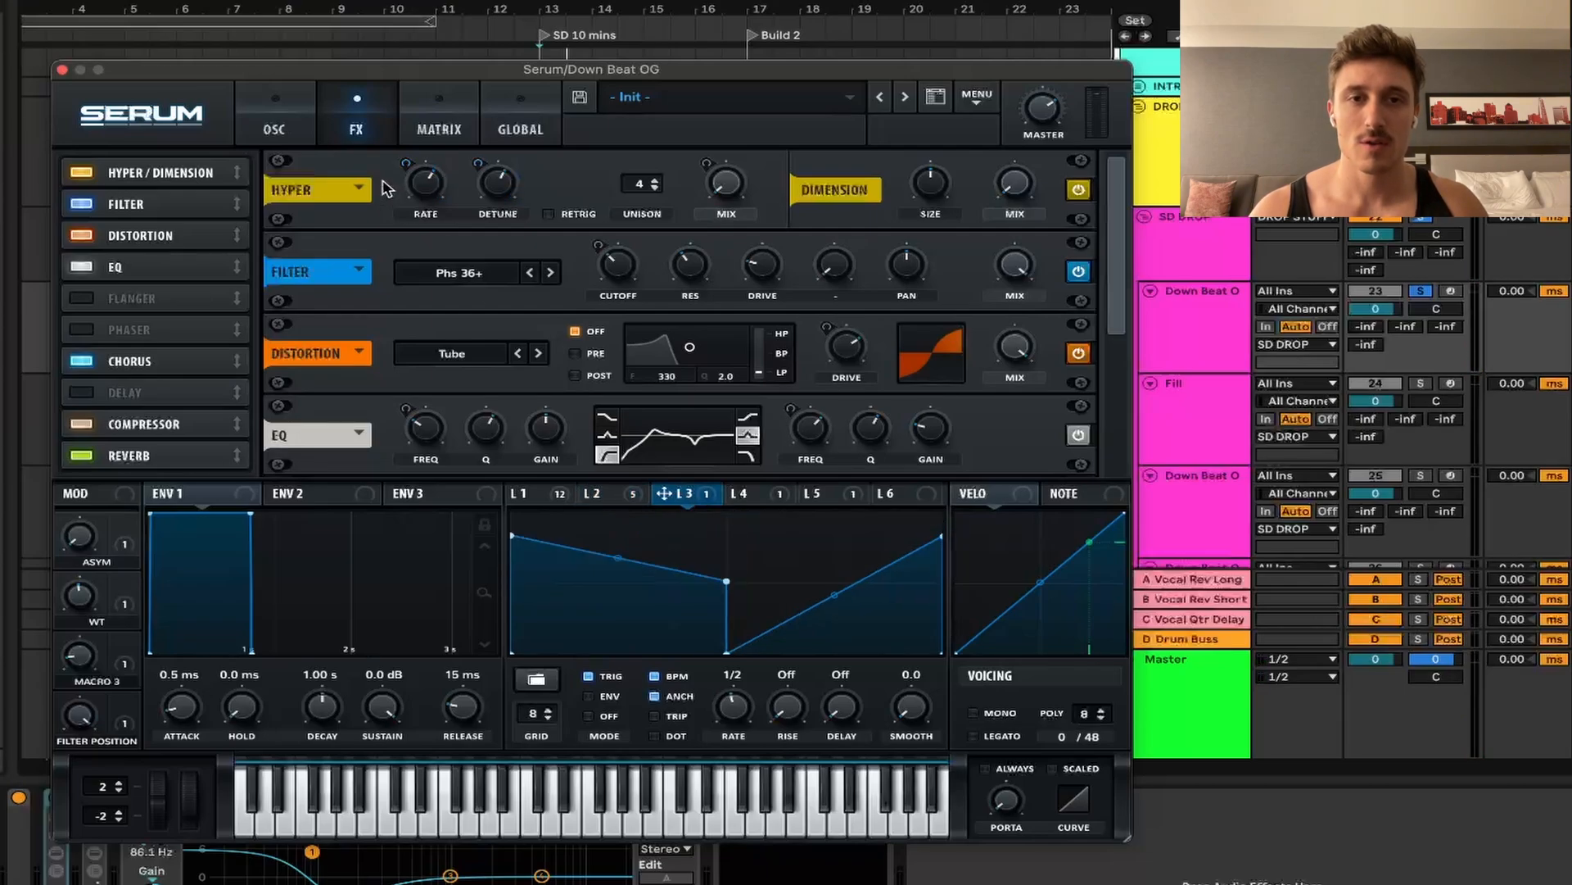
{"action": "left_click", "coordinate": [276, 122]}
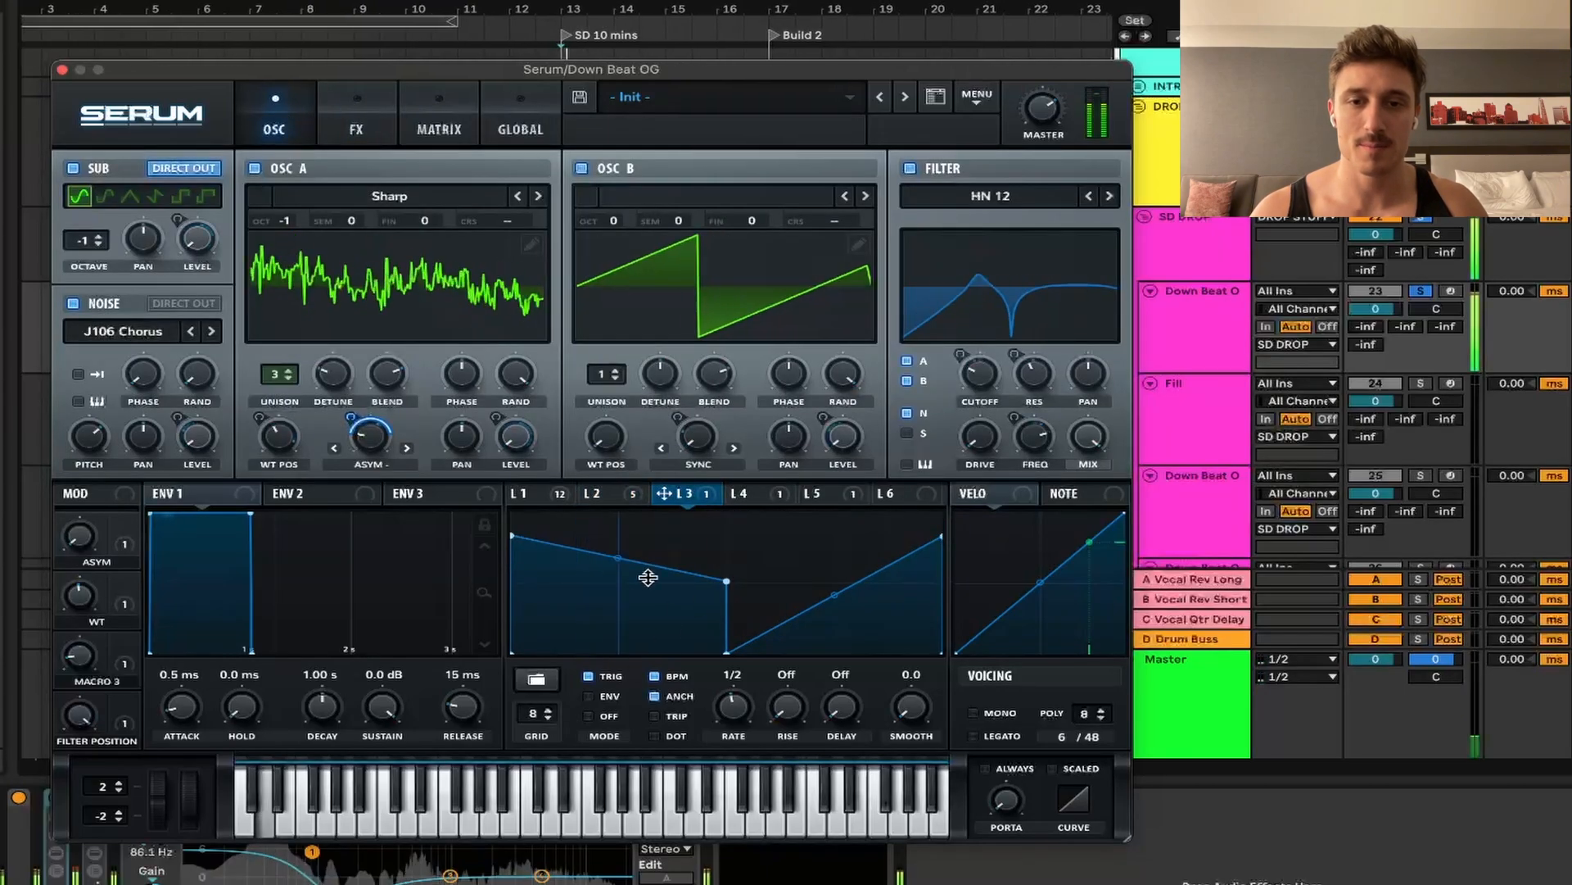
{"action": "left_click_drag", "start_coordinate": [726, 582], "coordinate": [729, 508]}
{"action": "left_click_drag", "start_coordinate": [813, 456], "coordinate": [783, 588]}
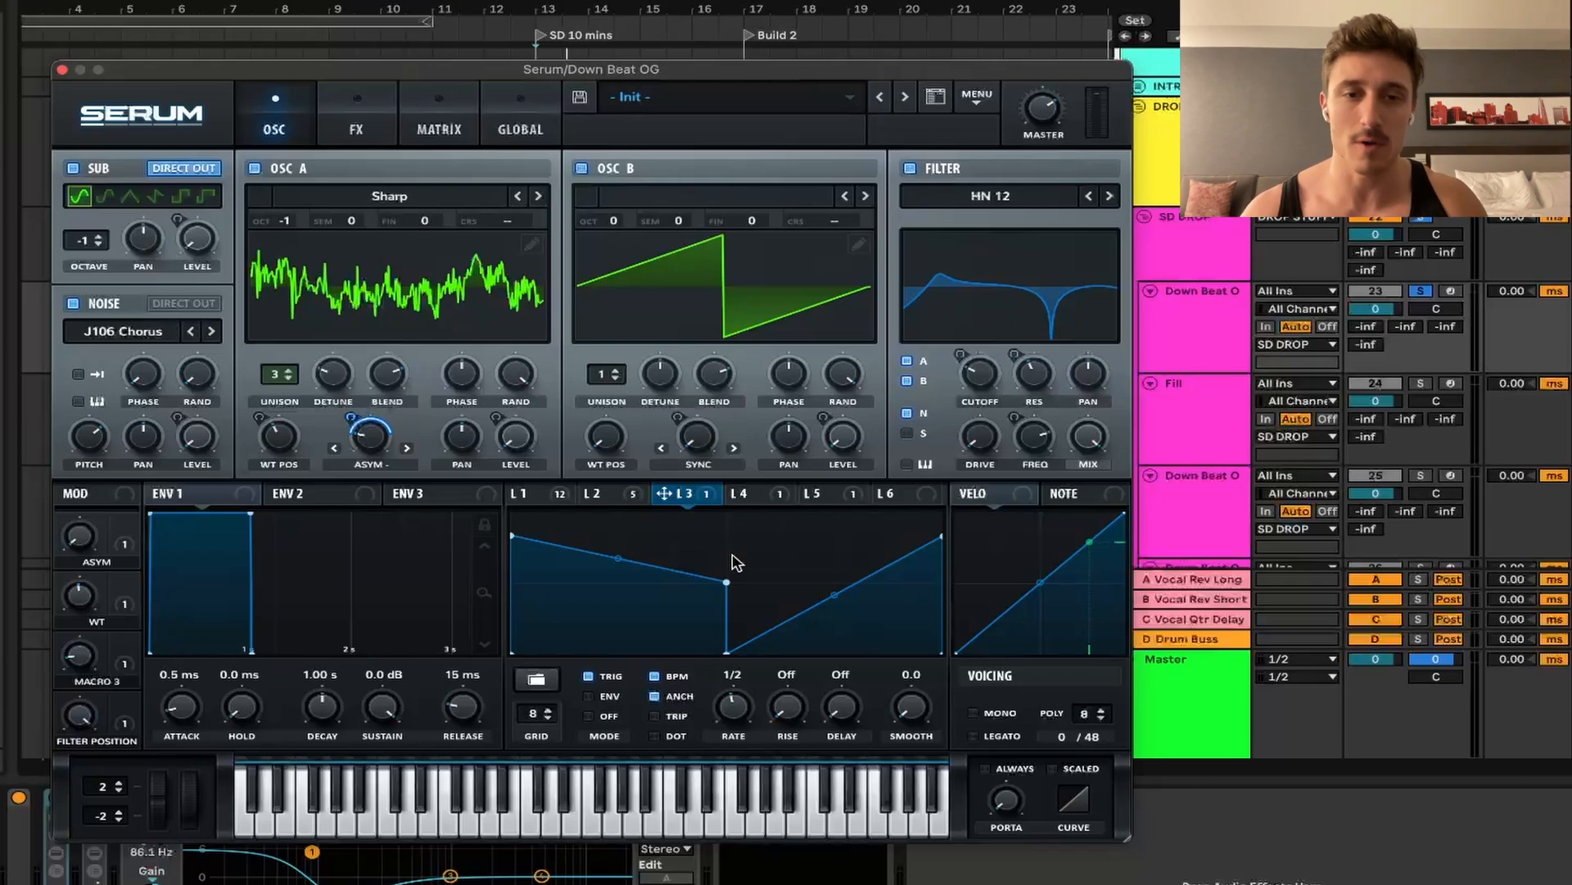
- Widen the flat top of the LFO 4 curve by shifting its end point slightly later, and show LFO 5
{"action": "left_click", "coordinate": [752, 496]}
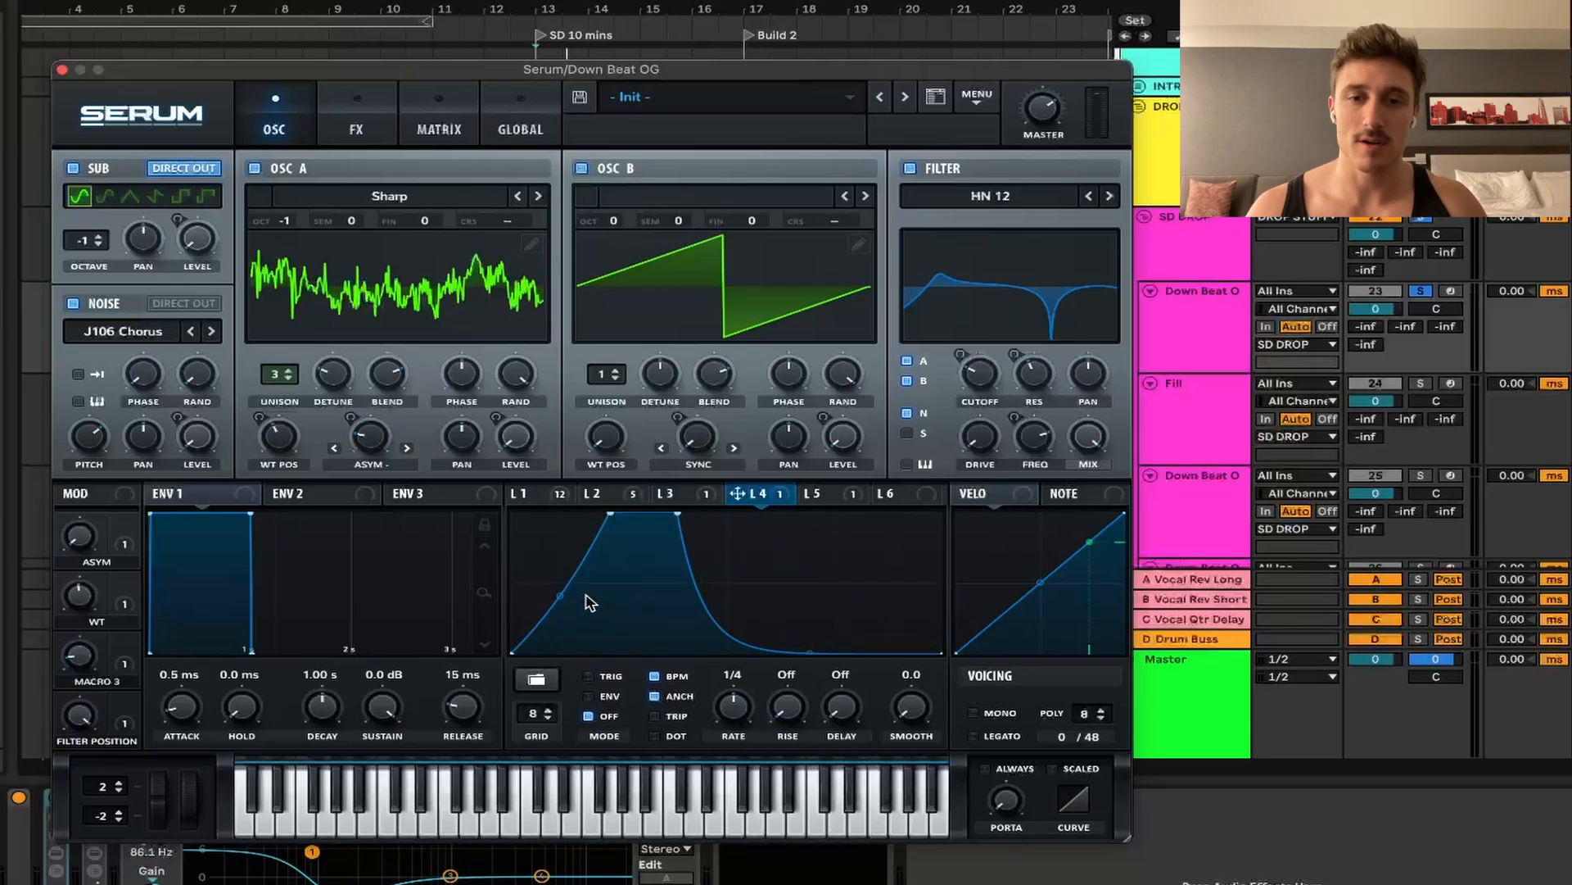
{"action": "left_click_drag", "start_coordinate": [678, 514], "coordinate": [697, 513]}
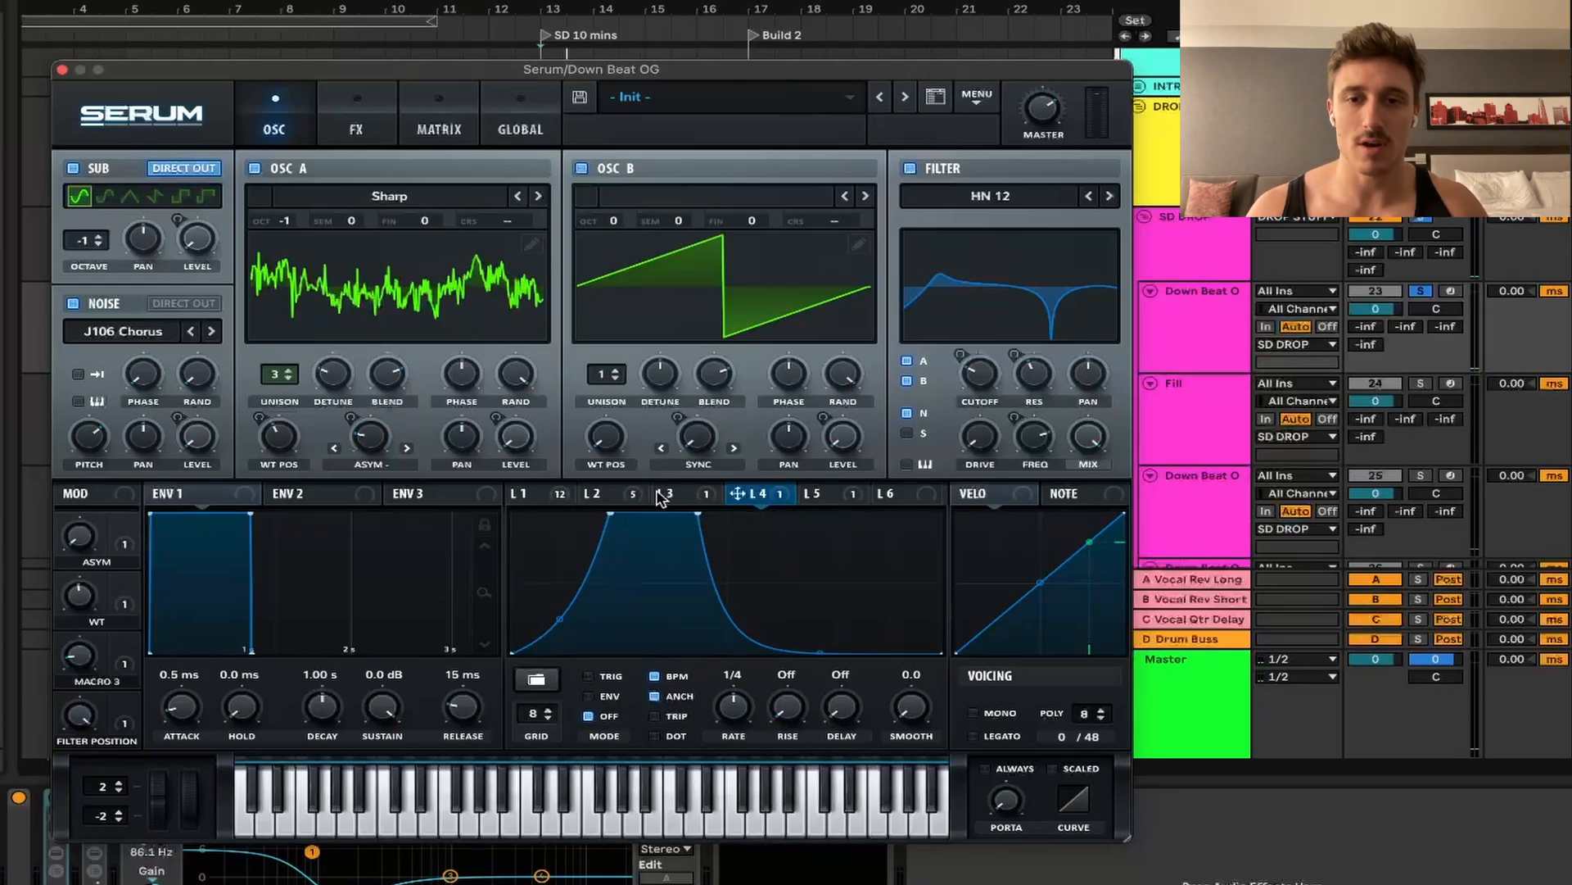
{"action": "left_click", "coordinate": [832, 494]}
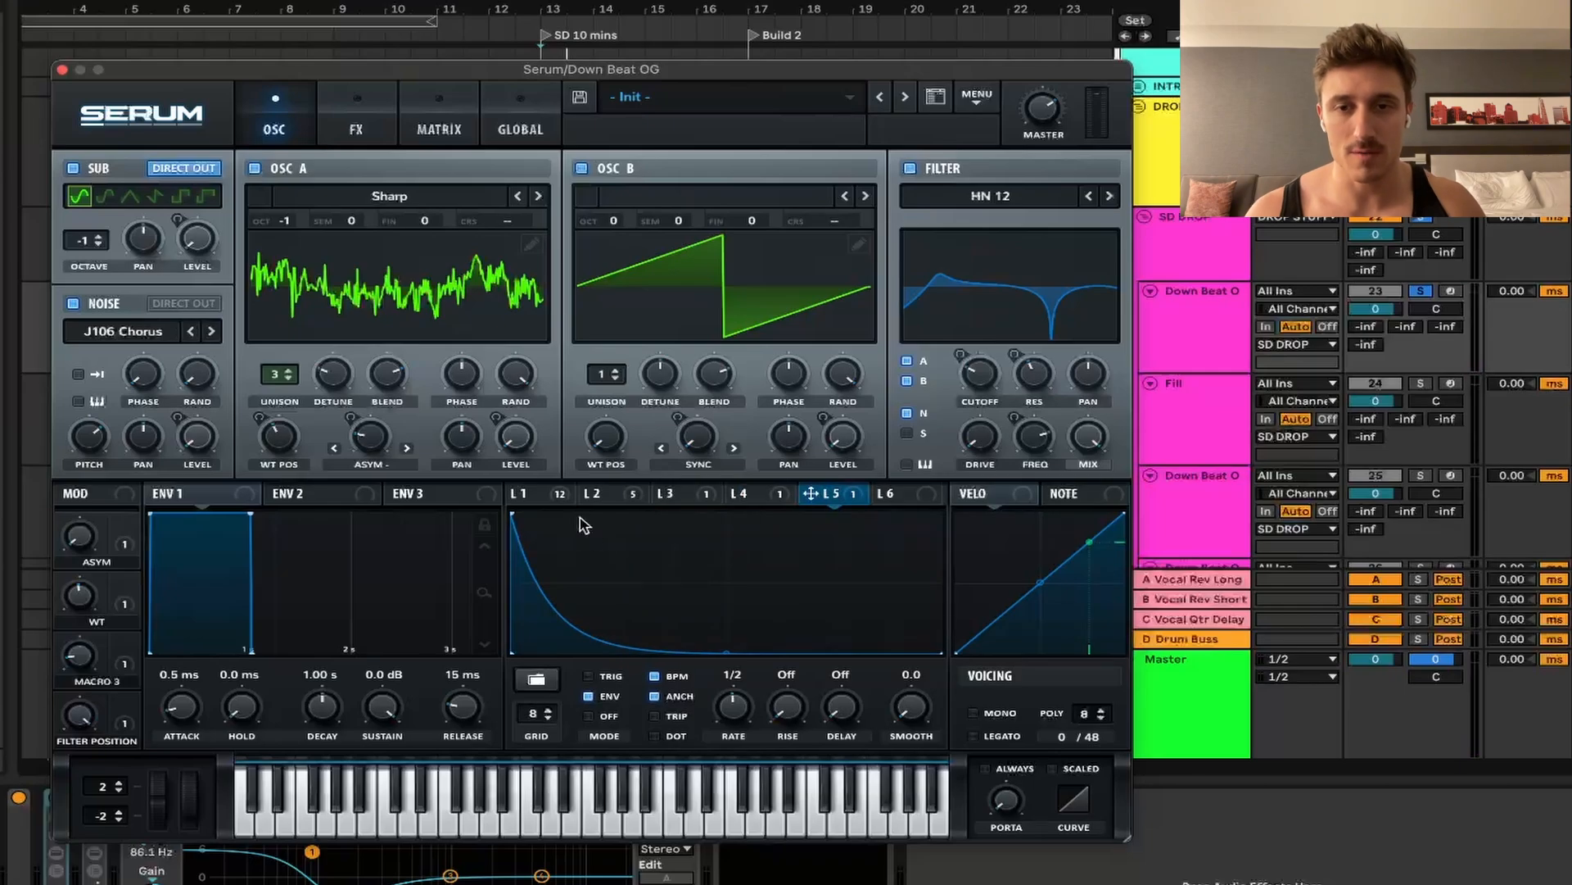
- Compare which knobs in the effects rack are modulated by LFO 2, LFO 3, LFO 4 and LFO 1
{"action": "left_click", "coordinate": [584, 494]}
{"action": "left_click", "coordinate": [358, 111]}
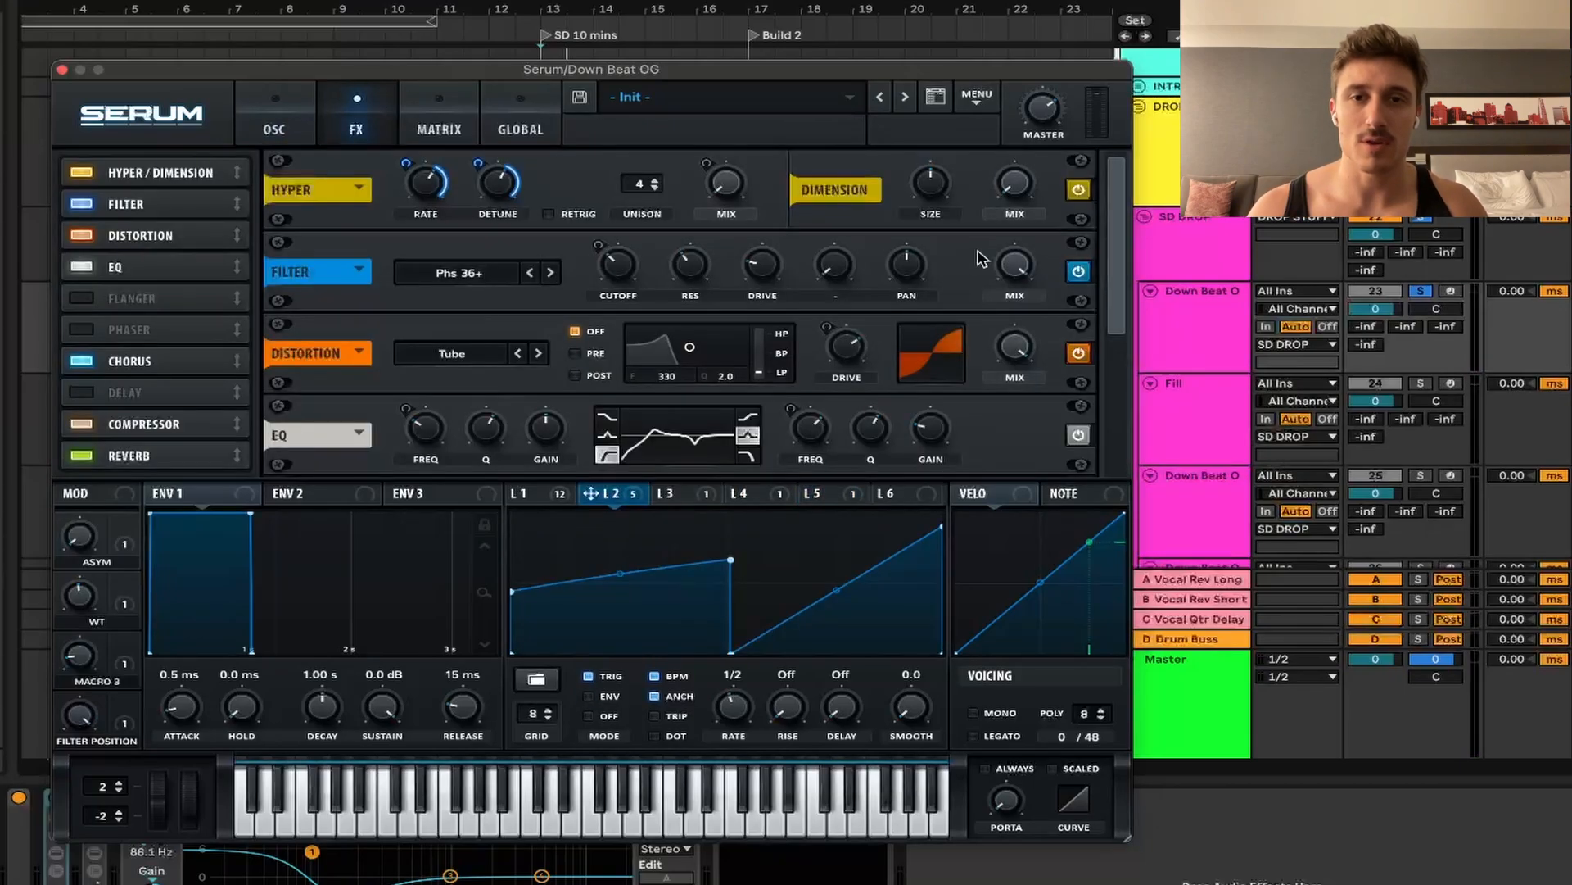
{"action": "left_click_drag", "start_coordinate": [1124, 287], "coordinate": [1152, 243]}
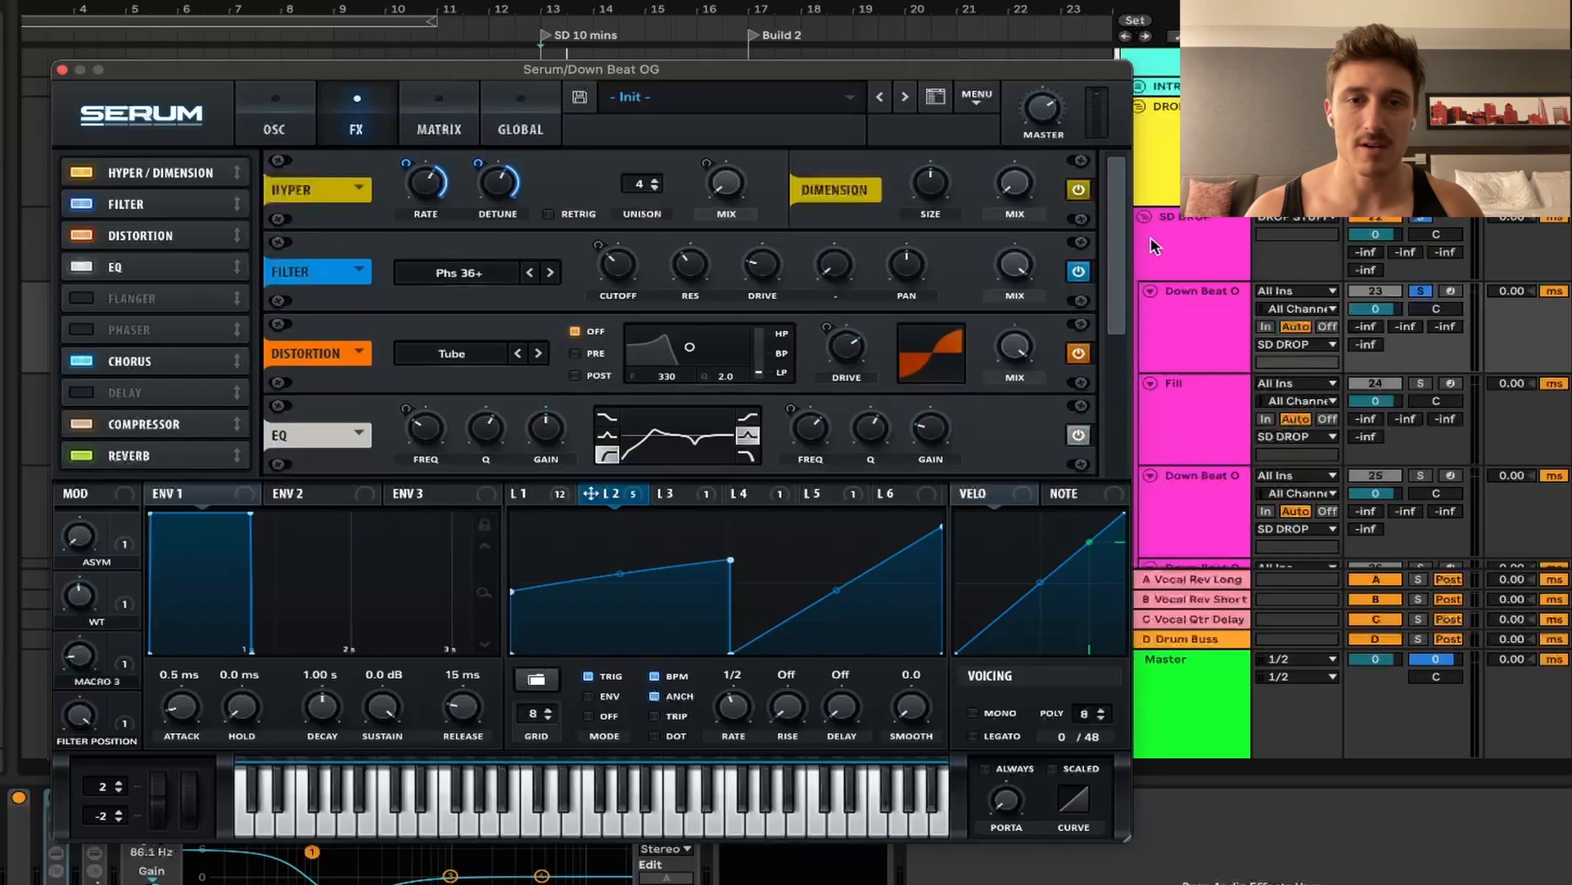
{"action": "left_click", "coordinate": [676, 494]}
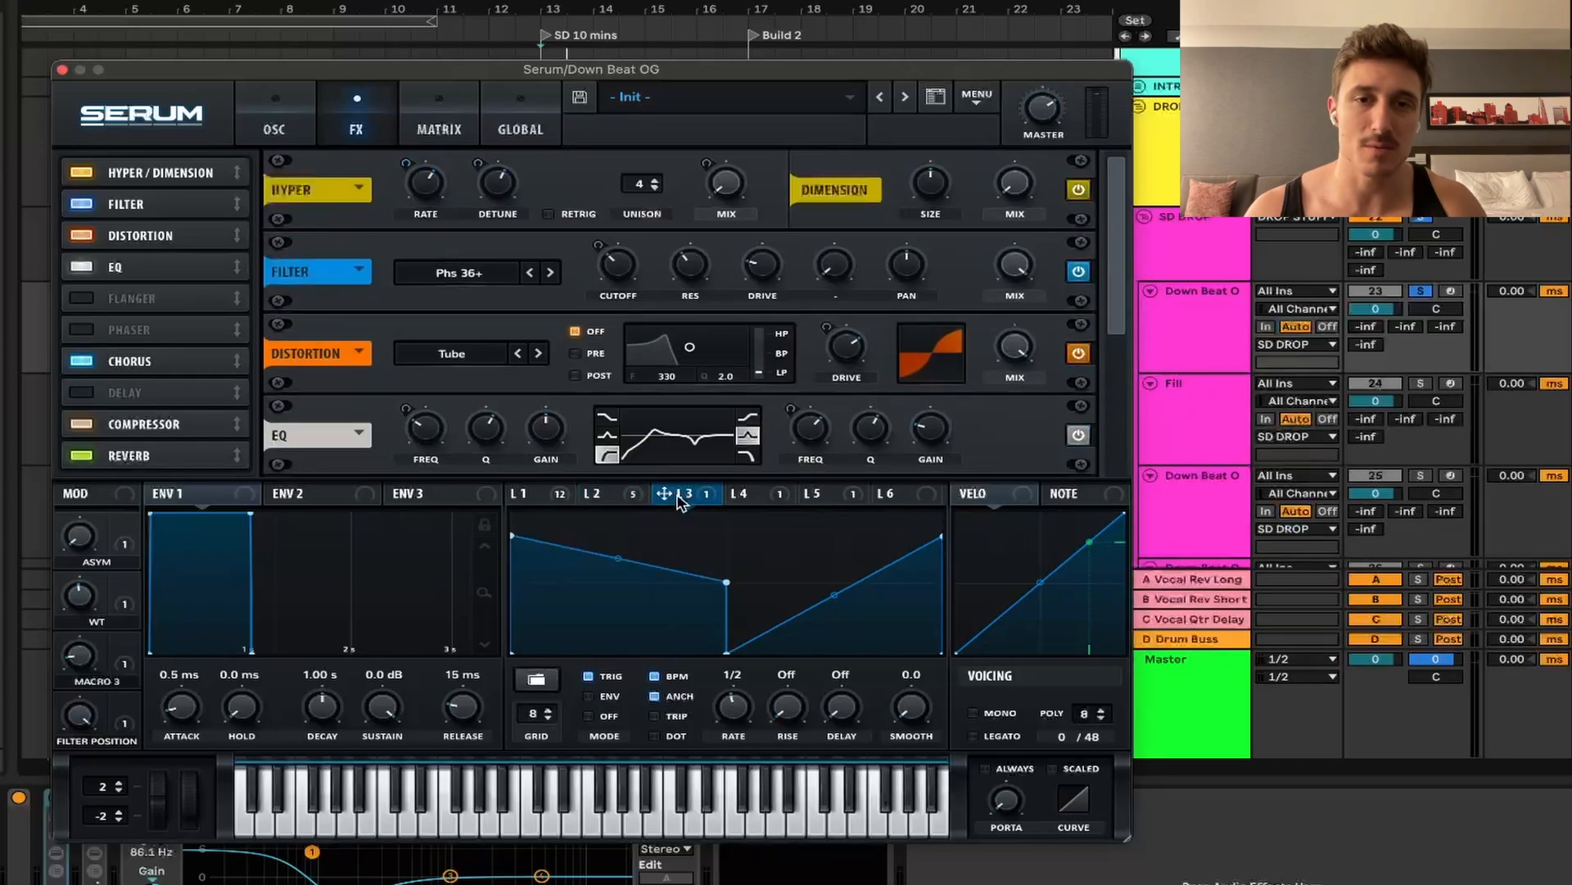
{"action": "left_click", "coordinate": [760, 493]}
{"action": "left_click", "coordinate": [538, 494]}
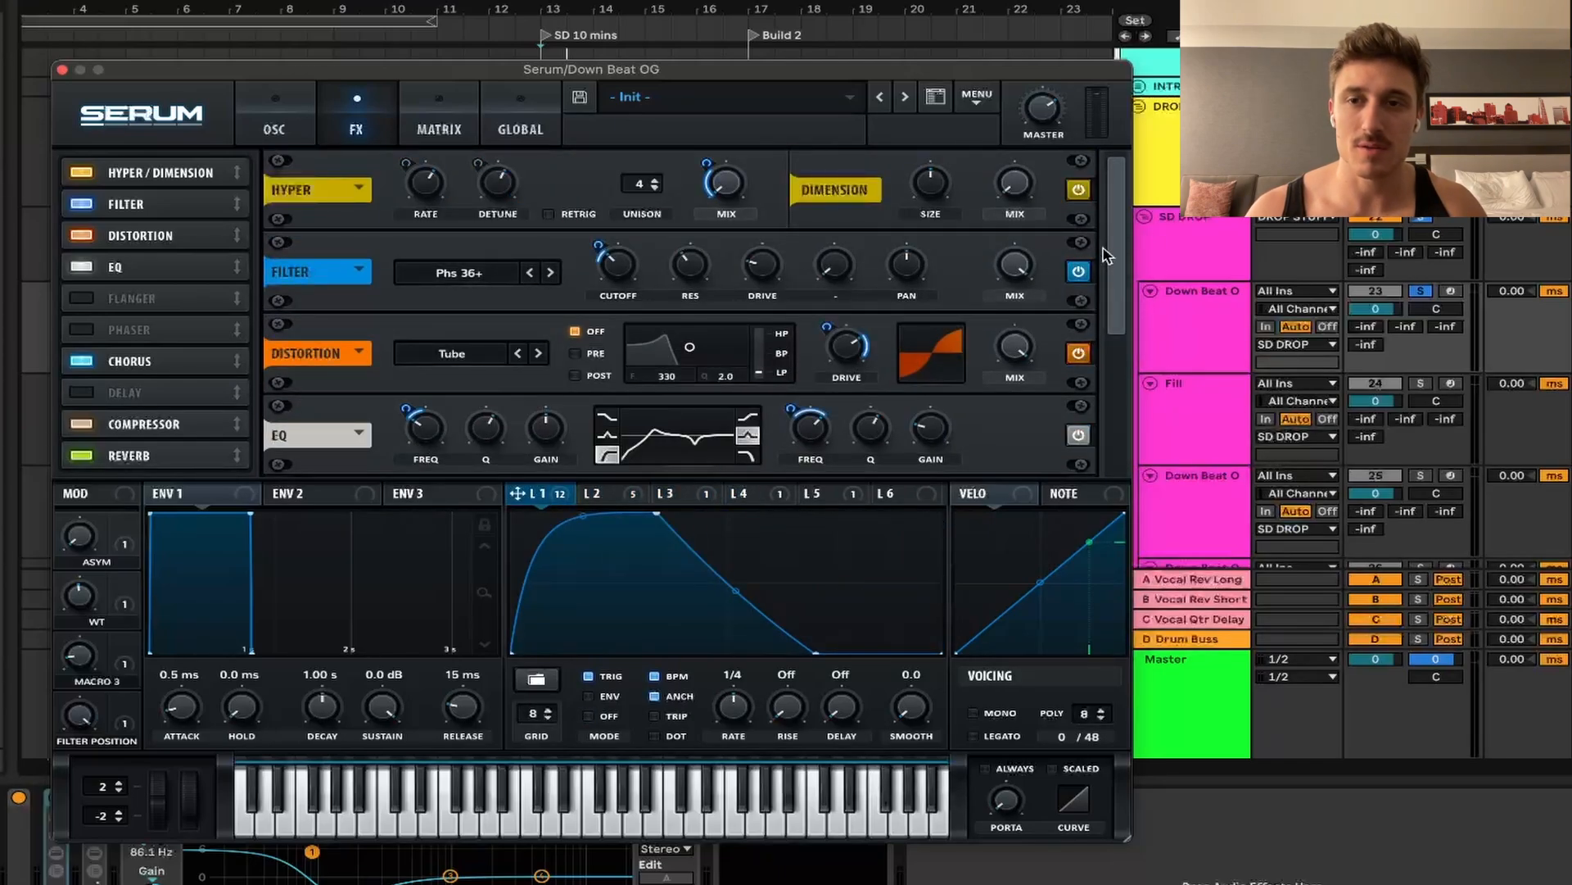
{"action": "scroll", "coordinate": [1126, 242], "scroll_direction": "down", "scroll_amount": 1}
{"action": "scroll", "coordinate": [1124, 239], "scroll_direction": "up", "scroll_amount": 1}
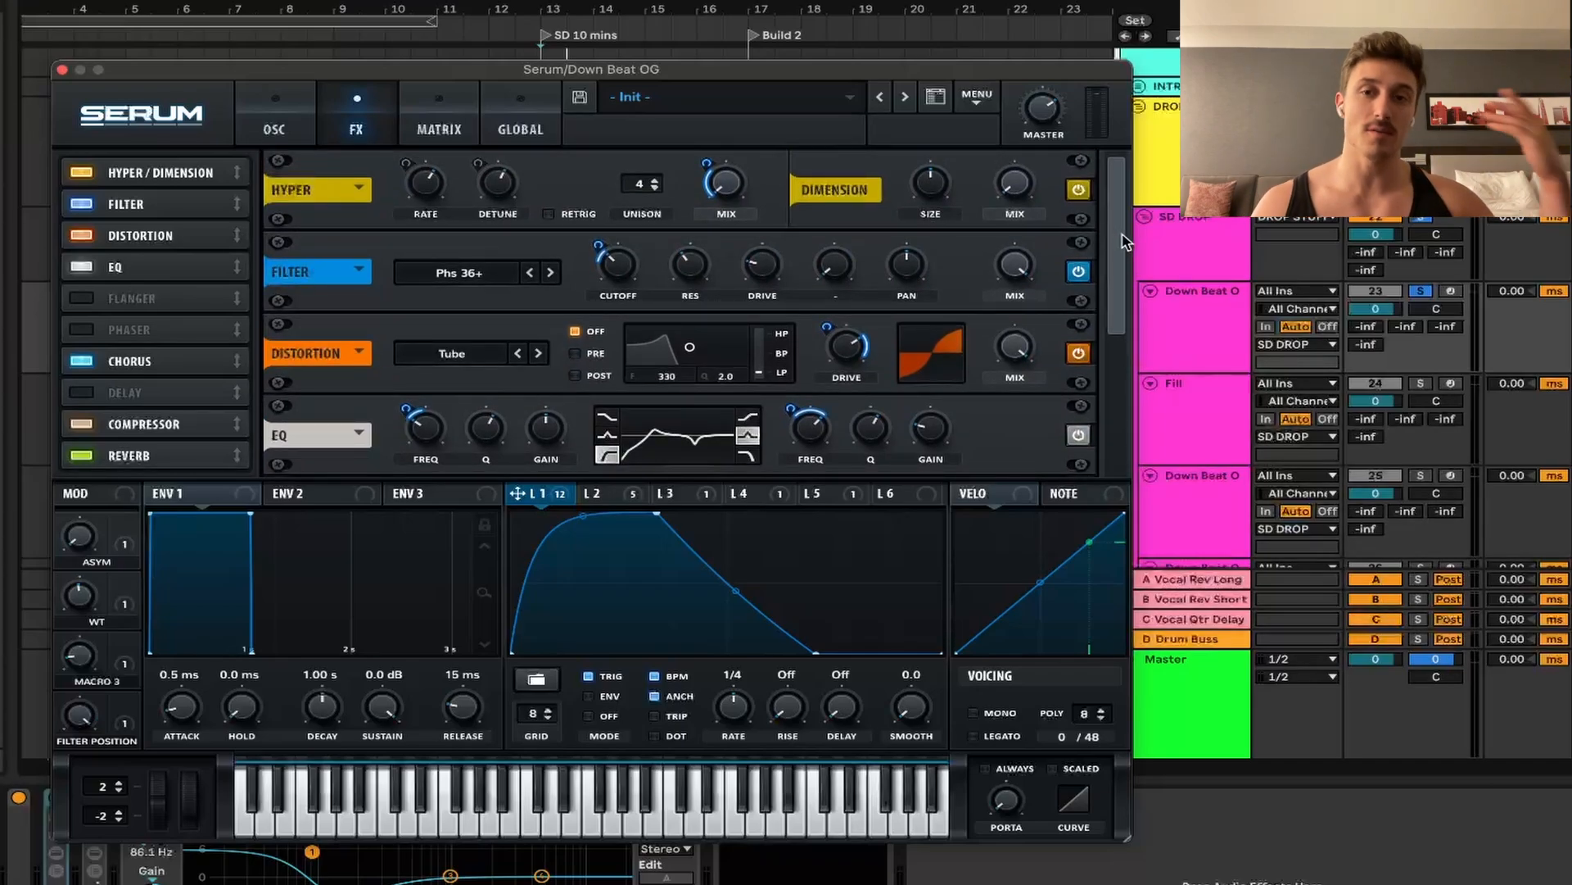
- Audition the bass with the reverb at the end of the effects rack bypassed and switched back on
{"action": "scroll", "coordinate": [1126, 244], "scroll_direction": "down", "scroll_amount": 1}
{"action": "left_click_drag", "start_coordinate": [1126, 248], "coordinate": [1124, 398]}
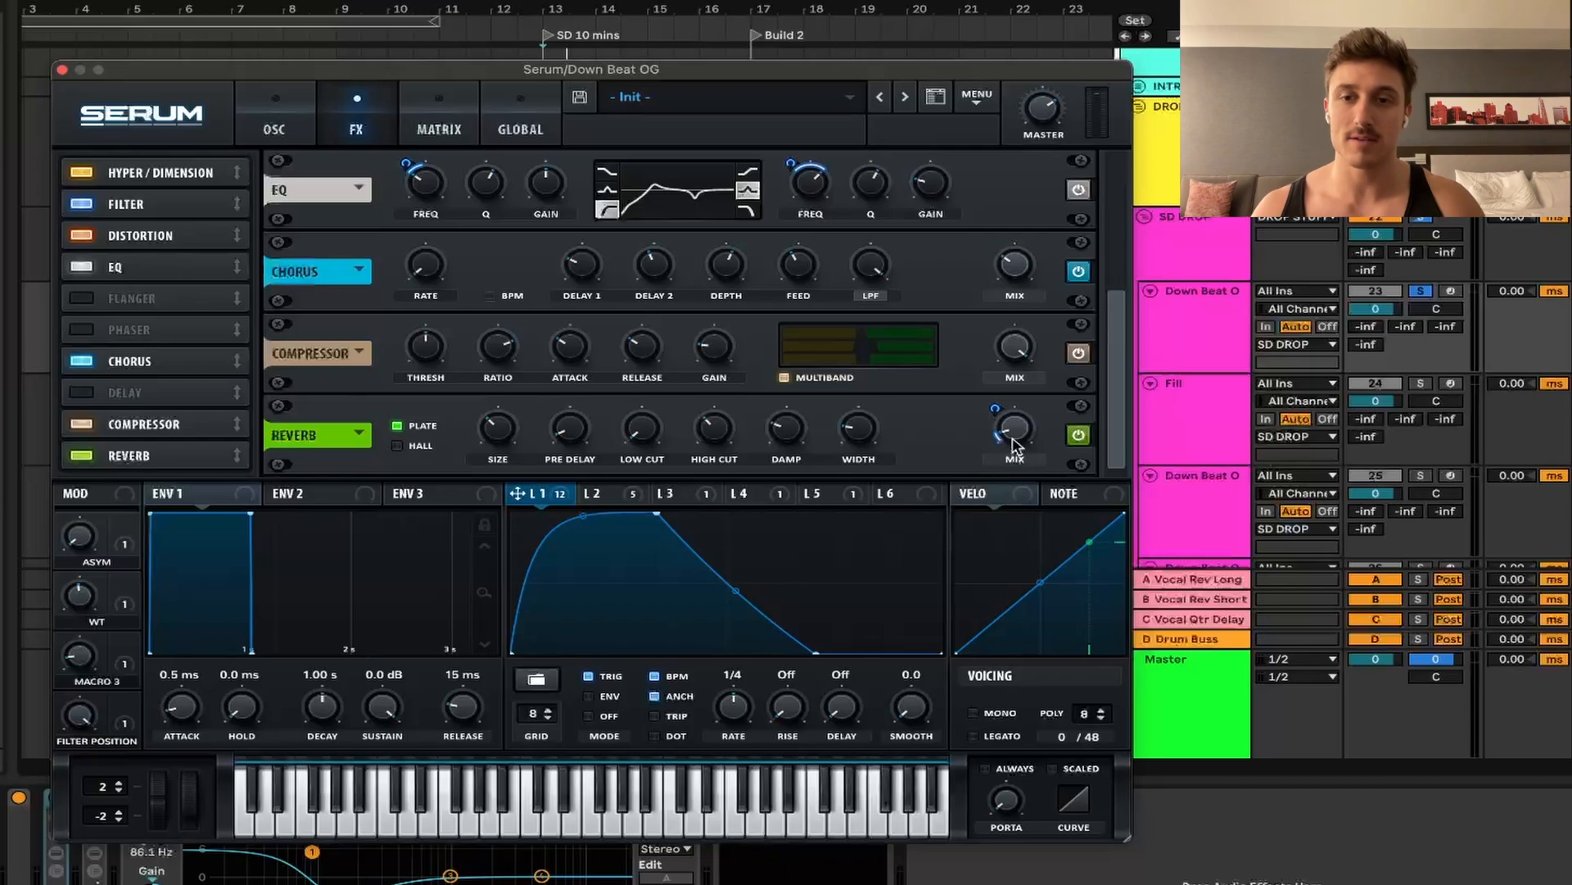
{"action": "key", "text": "space"}
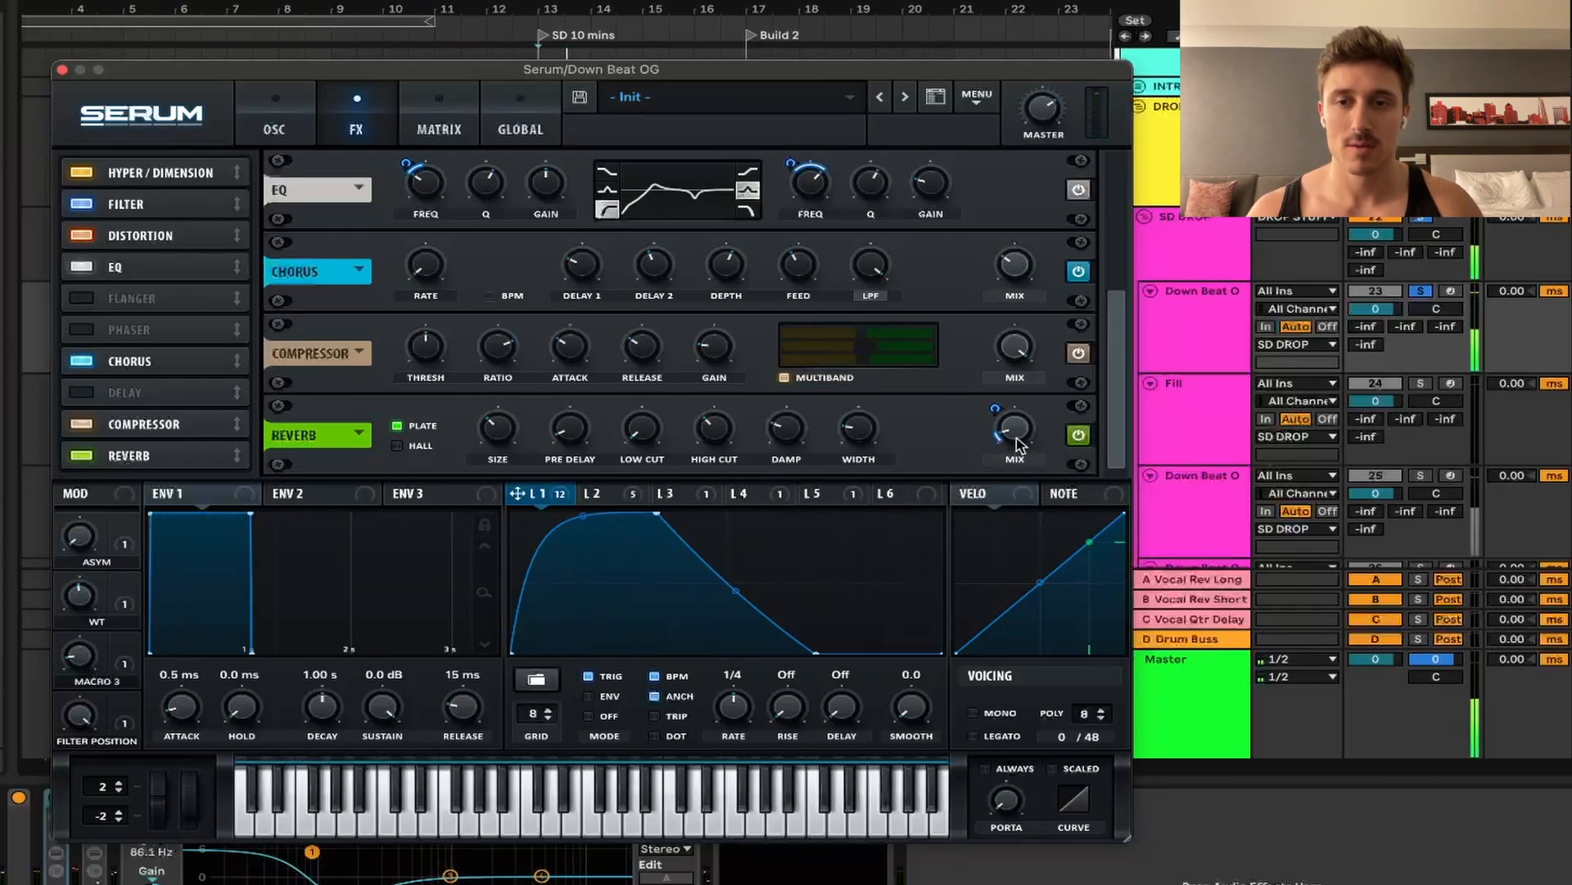
{"action": "left_click", "coordinate": [1078, 436]}
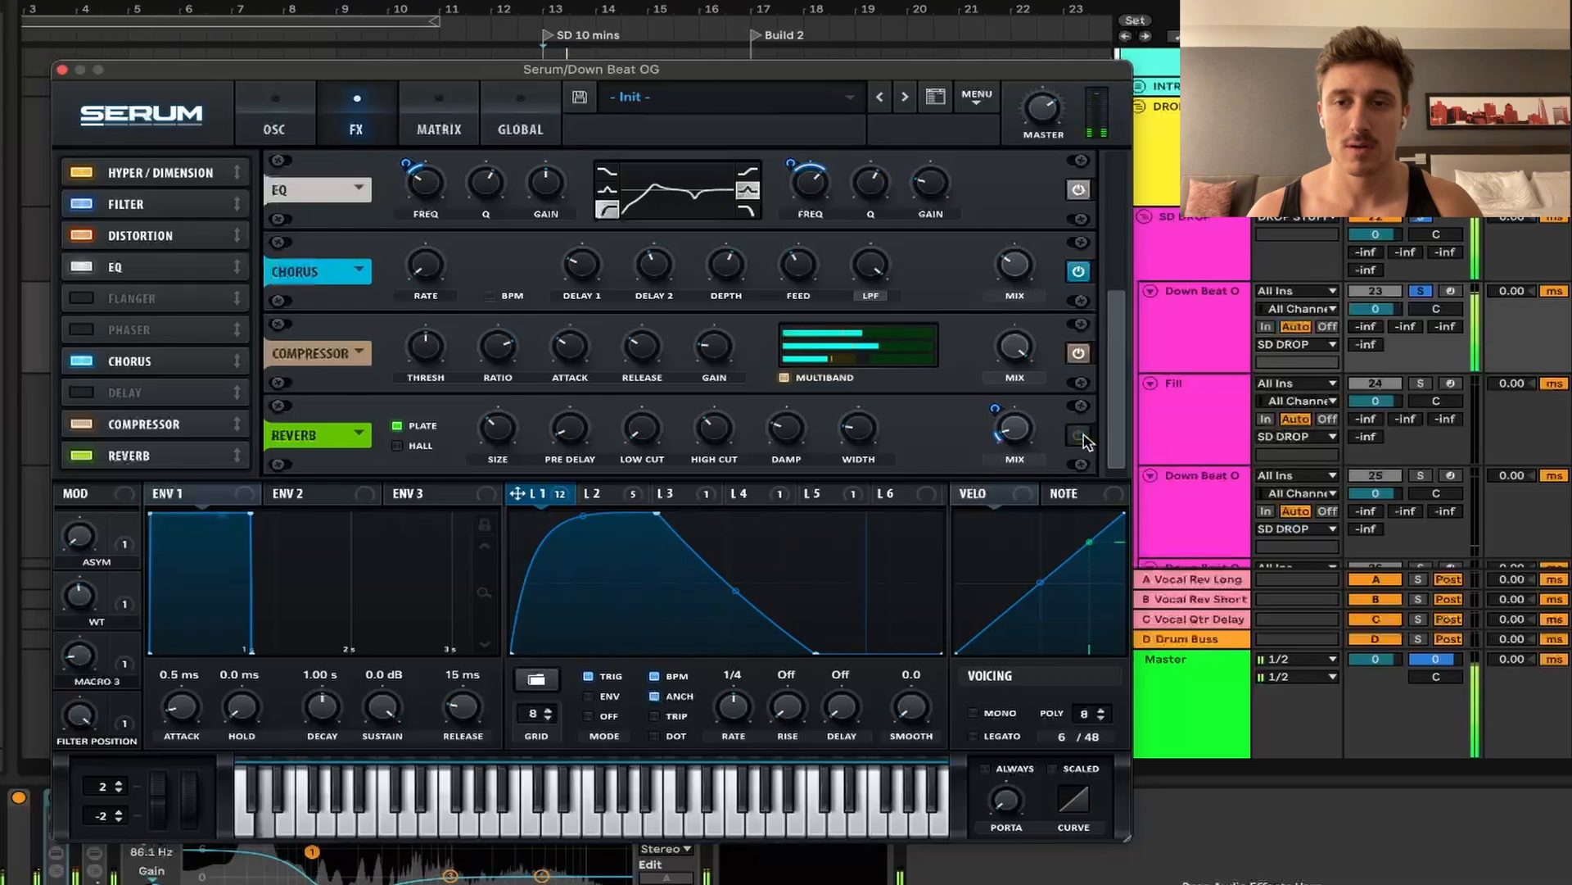
{"action": "left_click", "coordinate": [1078, 436]}
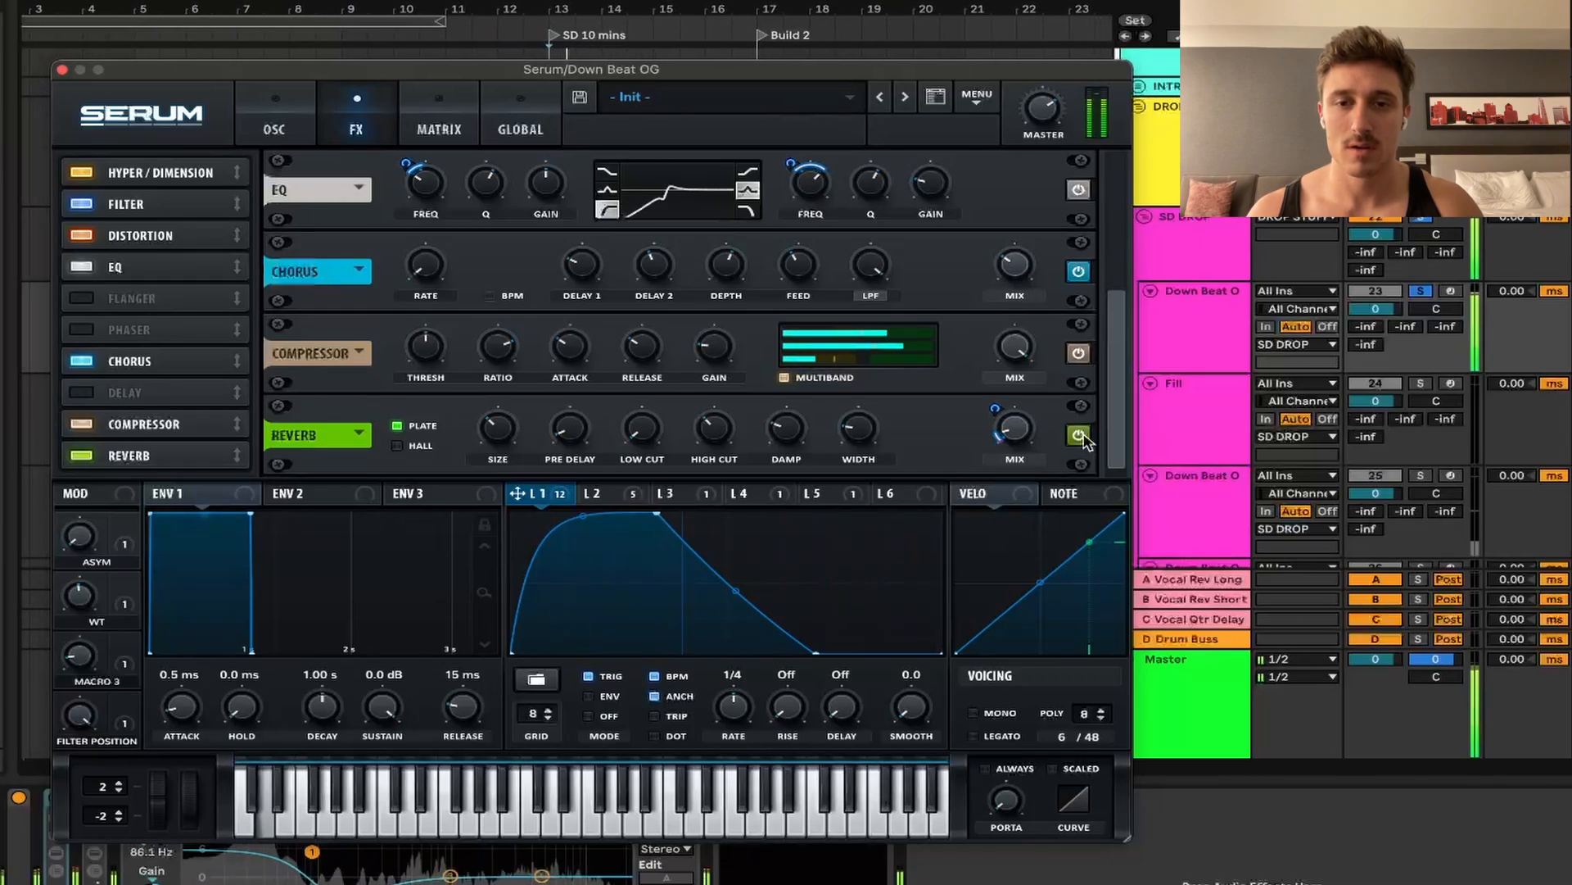
- Audition OSC B at octave +1 and OSC A at octaves 0, -2 and -3, and restore them to 0 and -1
{"action": "left_click", "coordinate": [291, 131]}
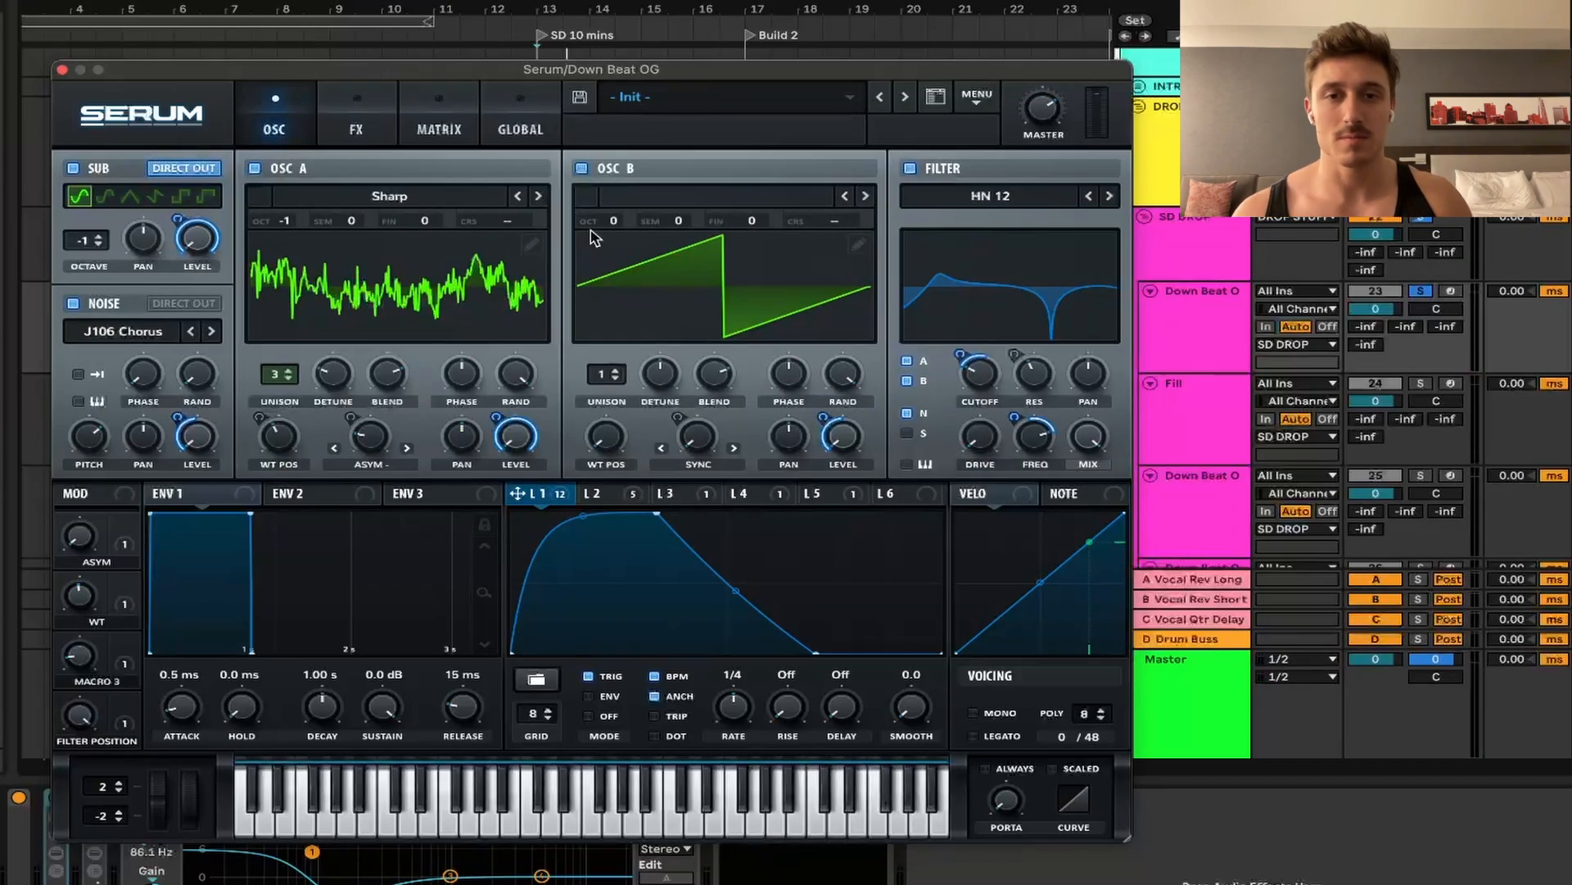
{"action": "left_click_drag", "start_coordinate": [613, 220], "coordinate": [647, 180]}
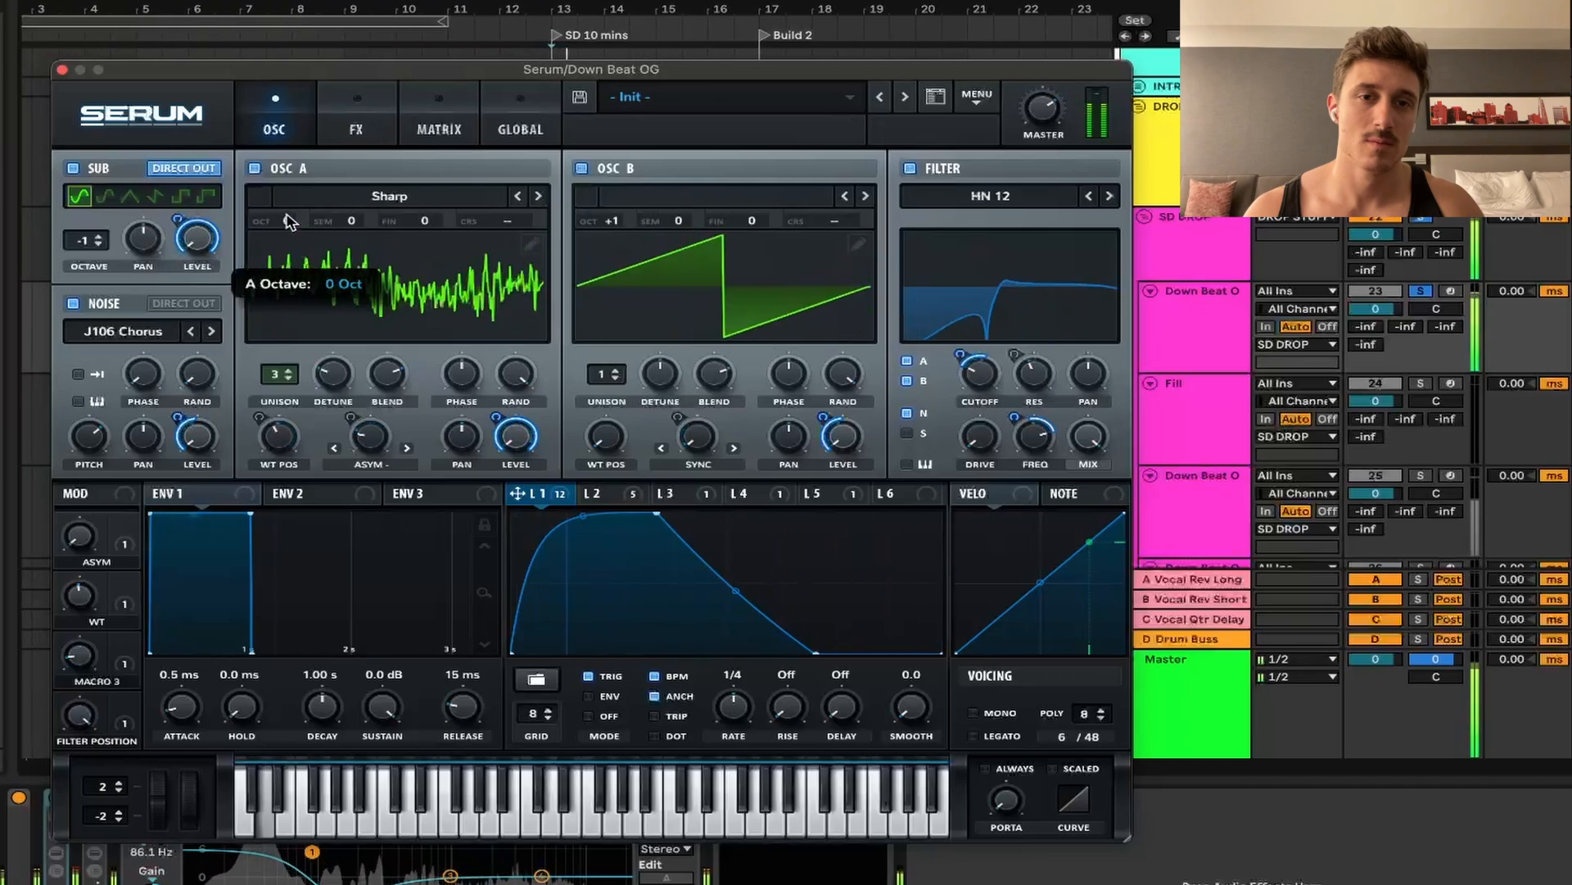
{"action": "left_click_drag", "start_coordinate": [294, 259], "coordinate": [295, 309]}
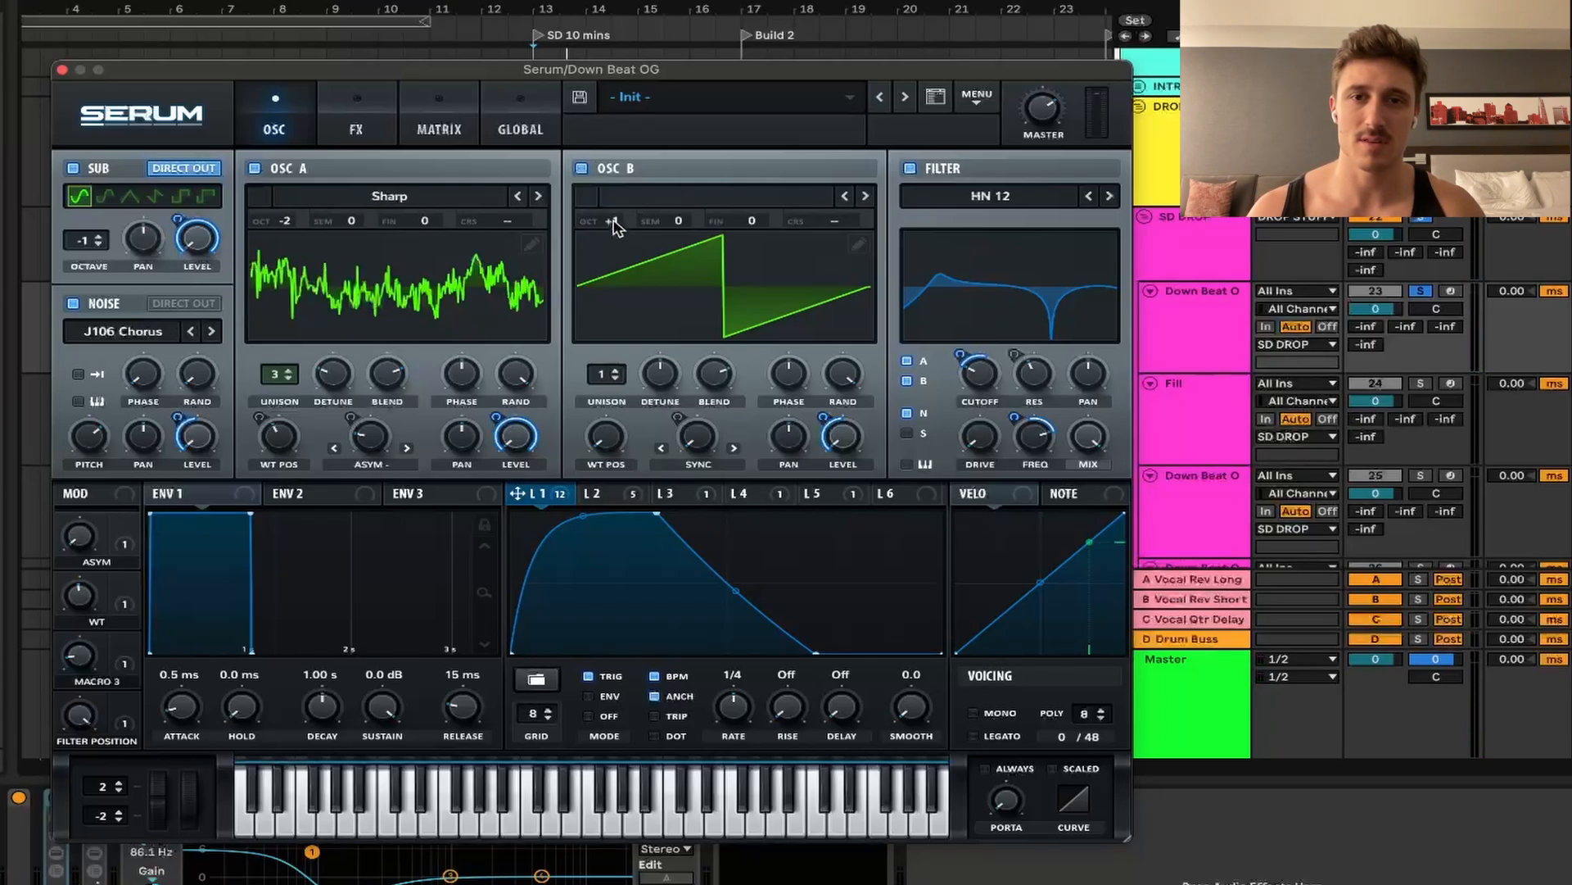
{"action": "left_click_drag", "start_coordinate": [272, 247], "coordinate": [272, 264]}
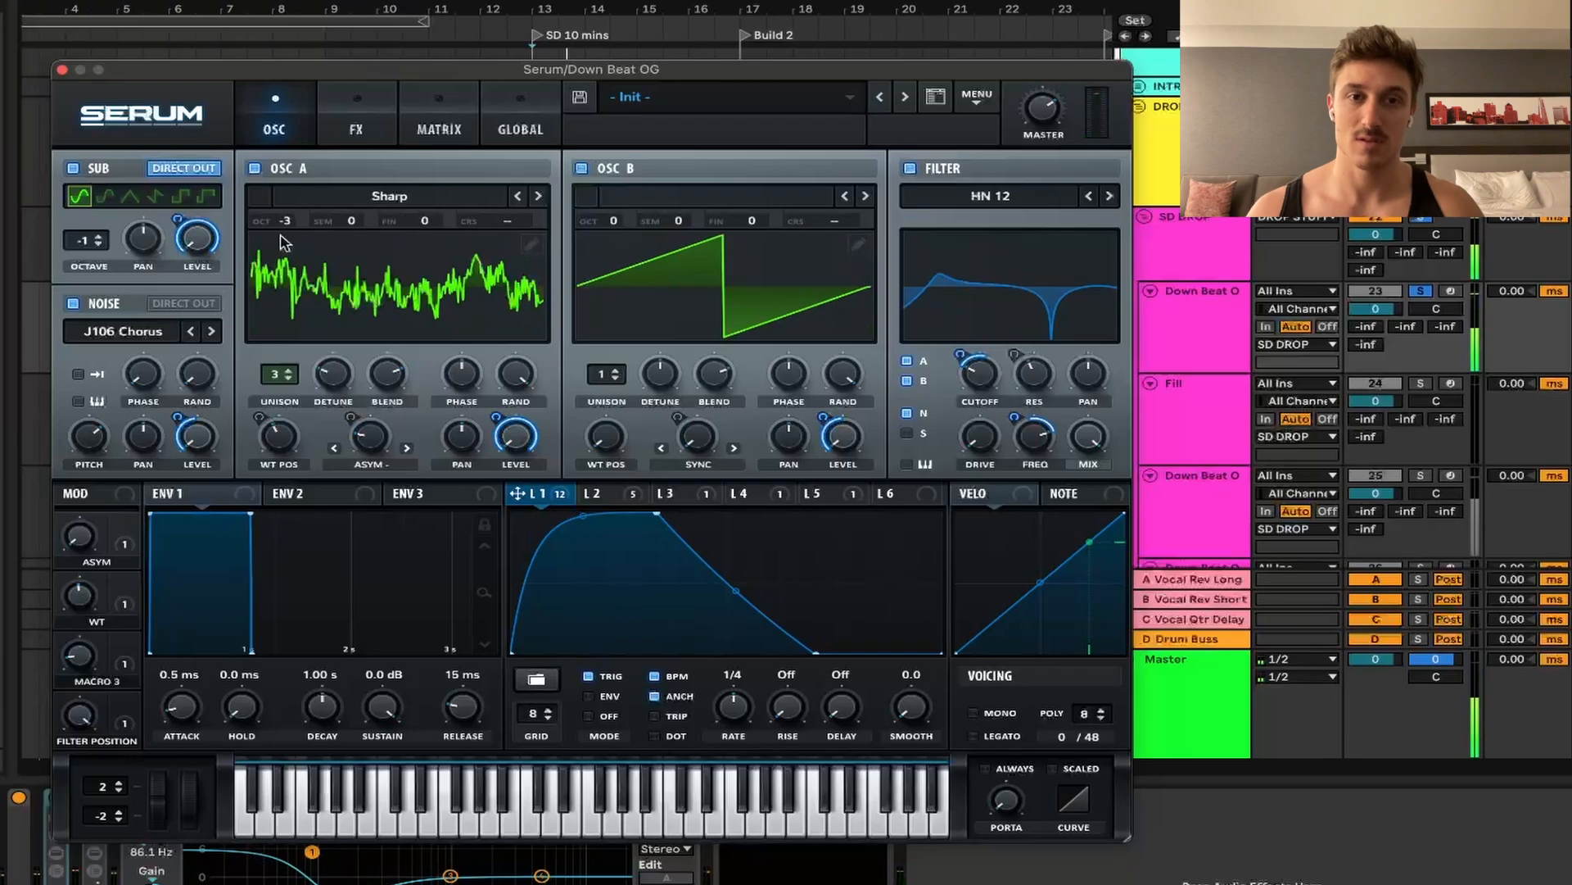
{"action": "left_click_drag", "start_coordinate": [284, 220], "coordinate": [284, 203]}
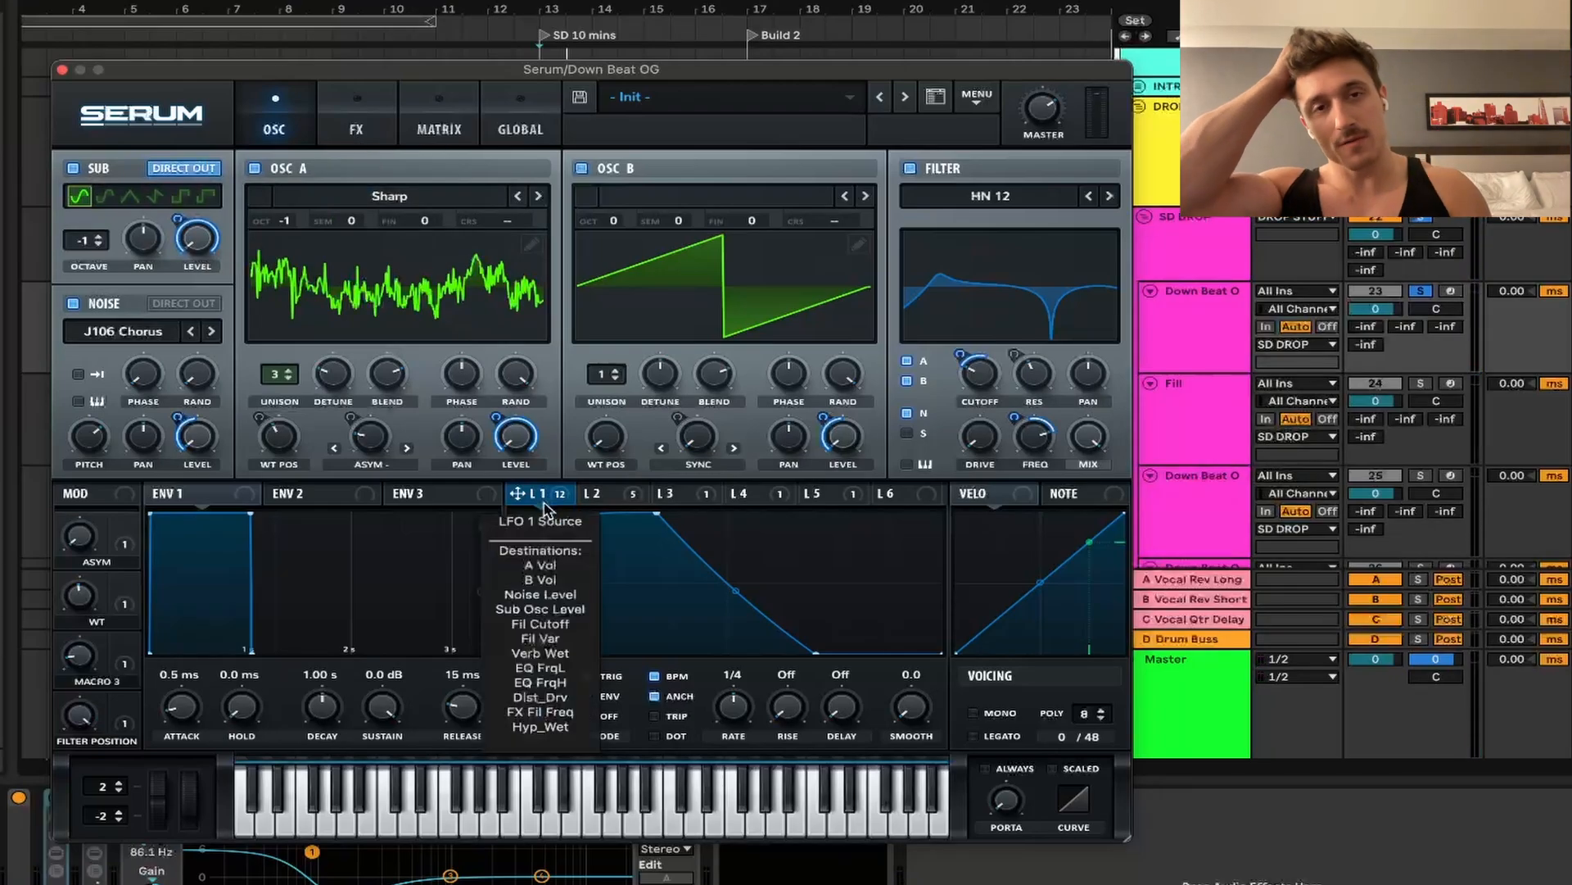
- Close the Down Beat OG synth, solo and play the Fill clip at bar 15, and open the Fill track's Serum
{"action": "left_click", "coordinate": [62, 70]}
{"action": "scroll", "coordinate": [649, 410], "scroll_direction": "up", "scroll_amount": 2}
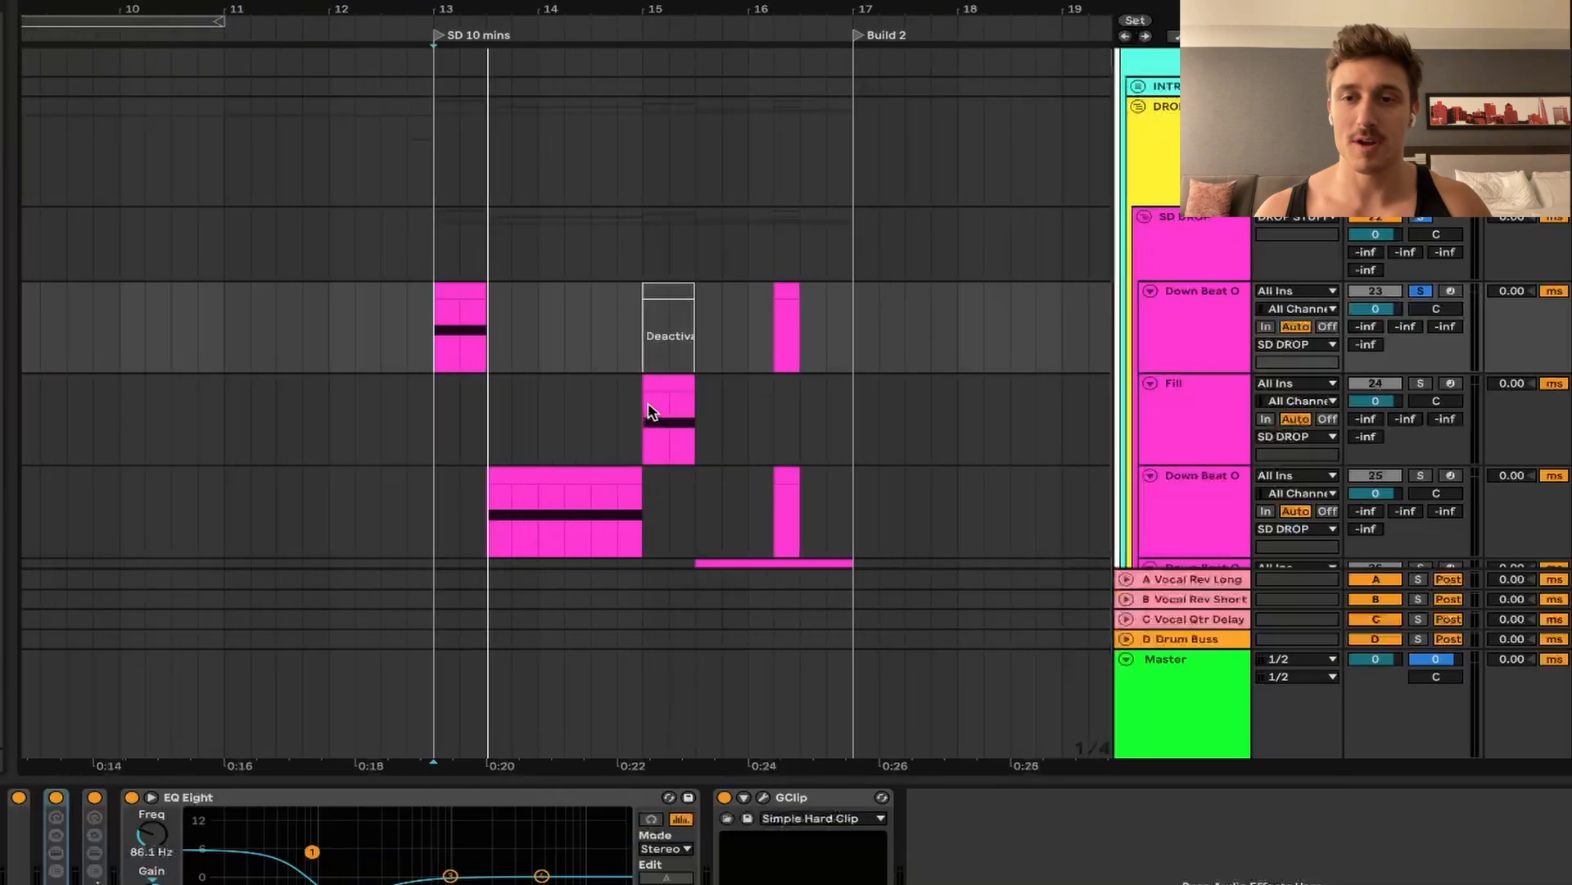
{"action": "left_click", "coordinate": [672, 434]}
{"action": "key", "text": "space"}
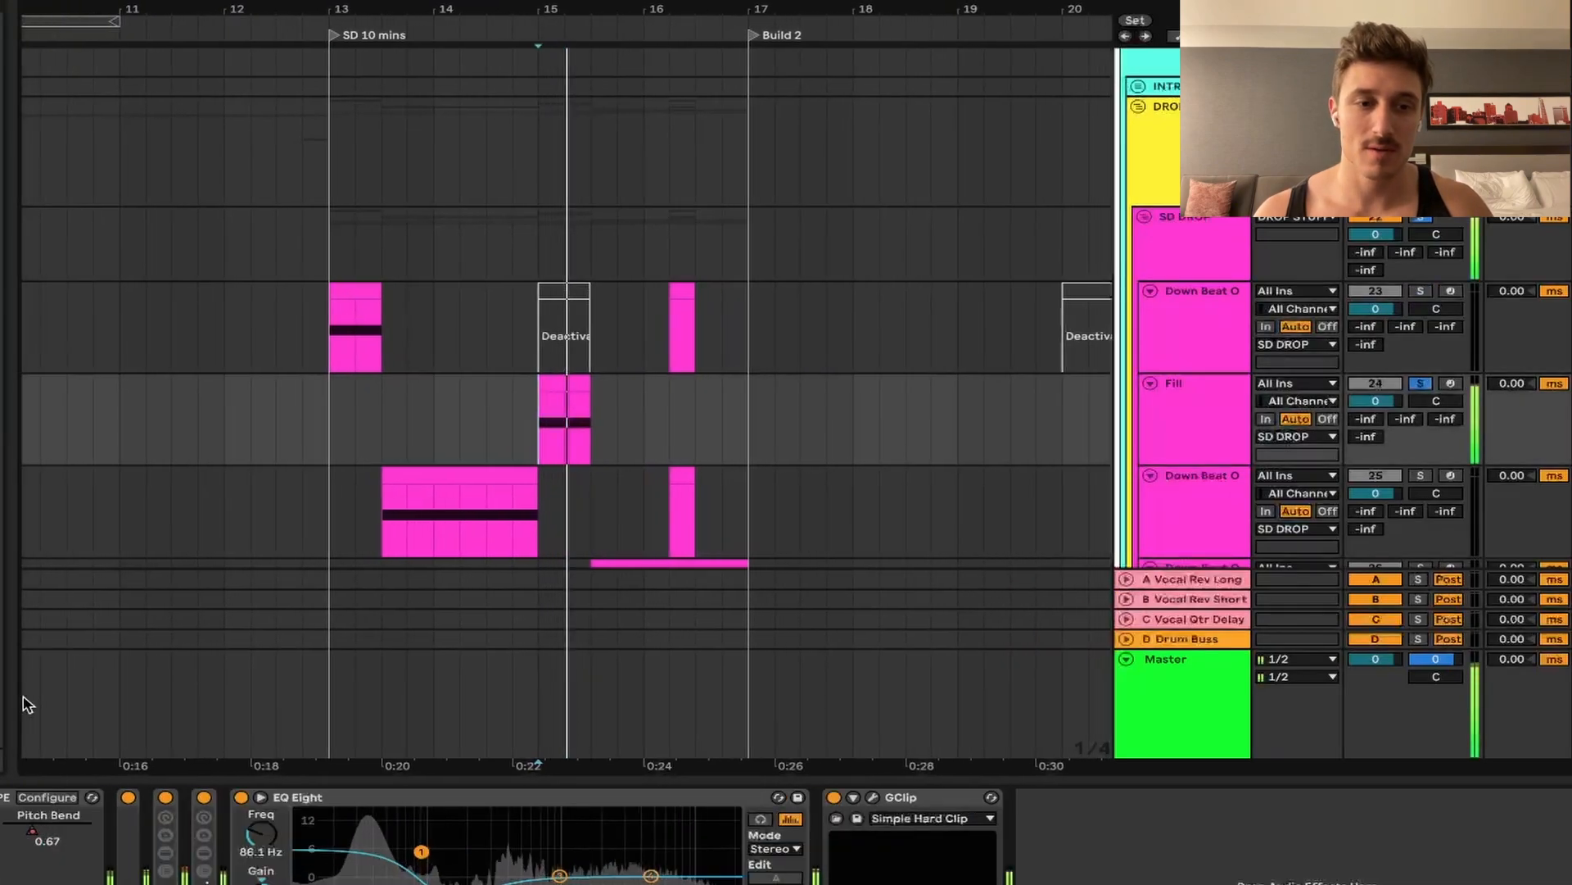
{"action": "left_click", "coordinate": [2, 796]}
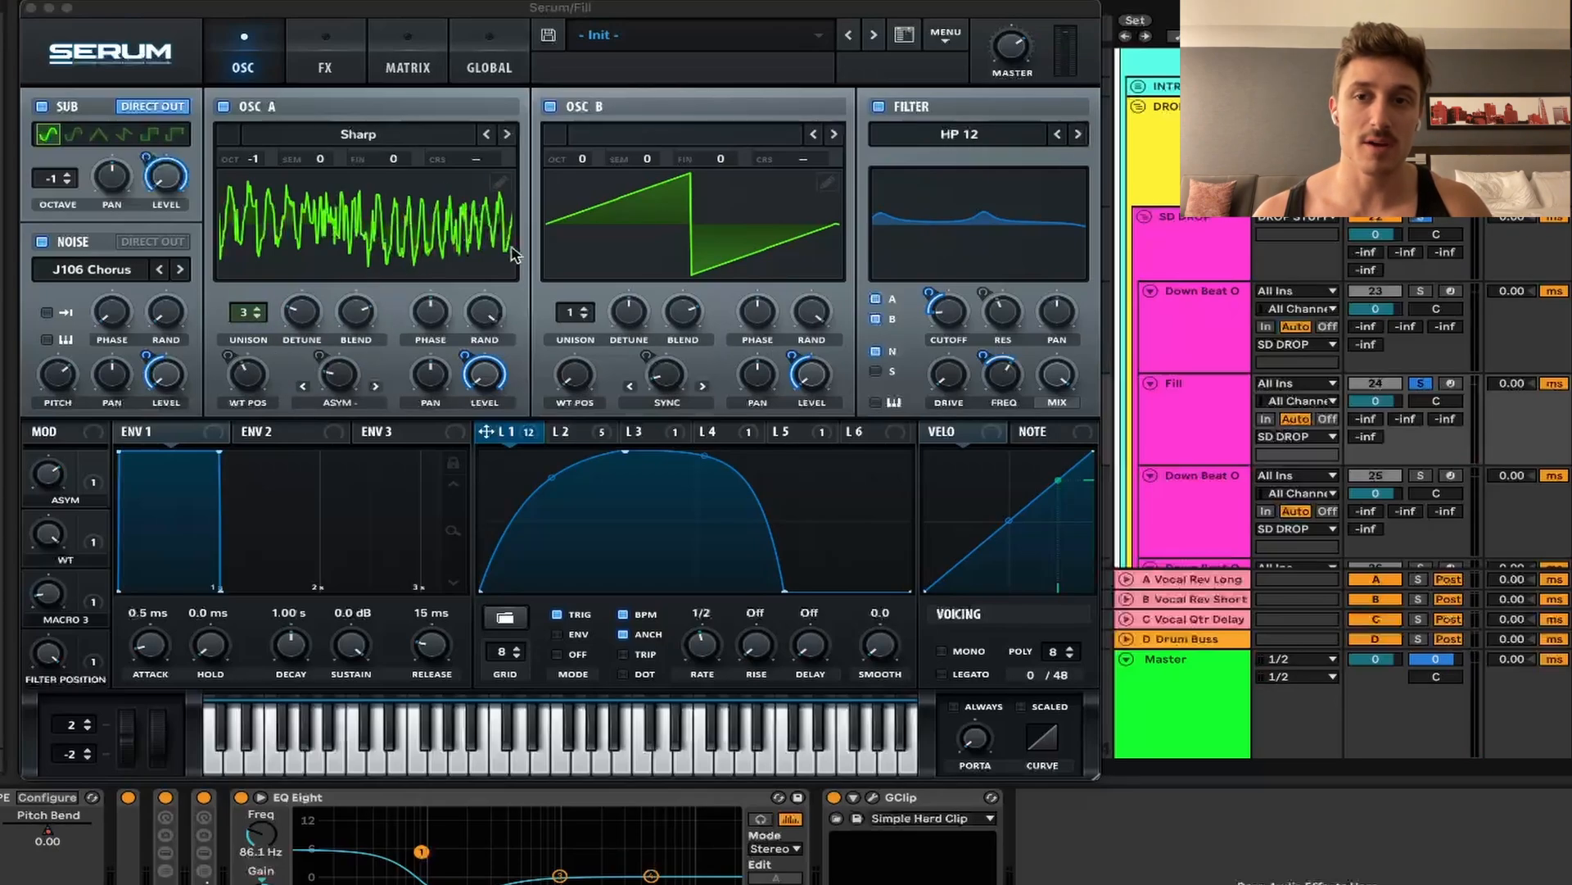
- Examine the Fill patch's effects rack and oscillators, and its LFO 2, 3, 4, 5 and 1 curves
{"action": "left_click", "coordinate": [324, 61]}
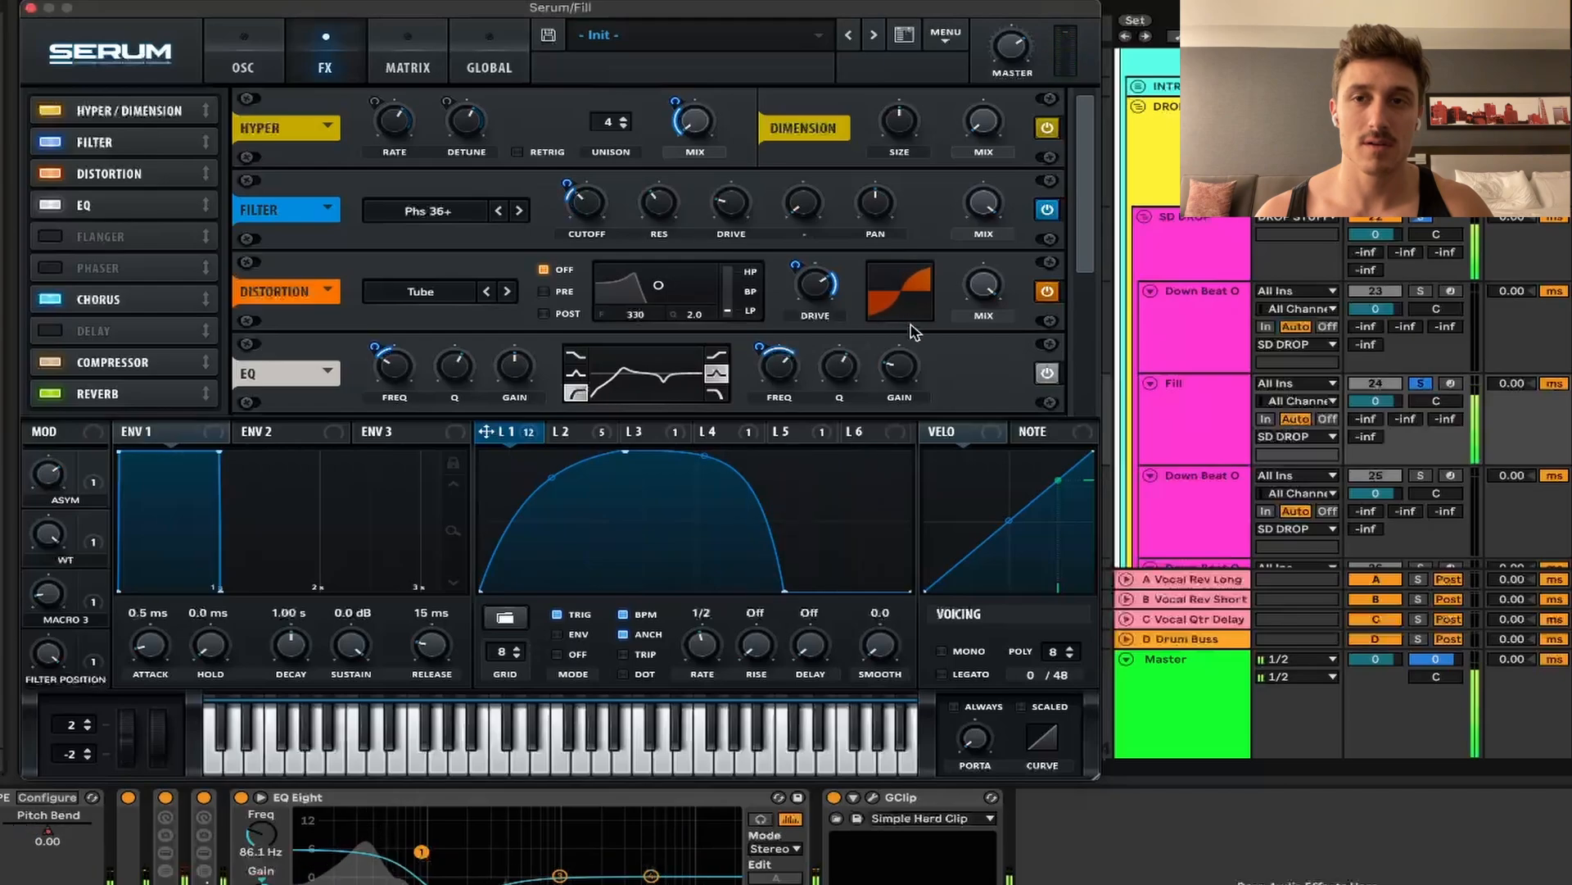
{"action": "left_click", "coordinate": [278, 54]}
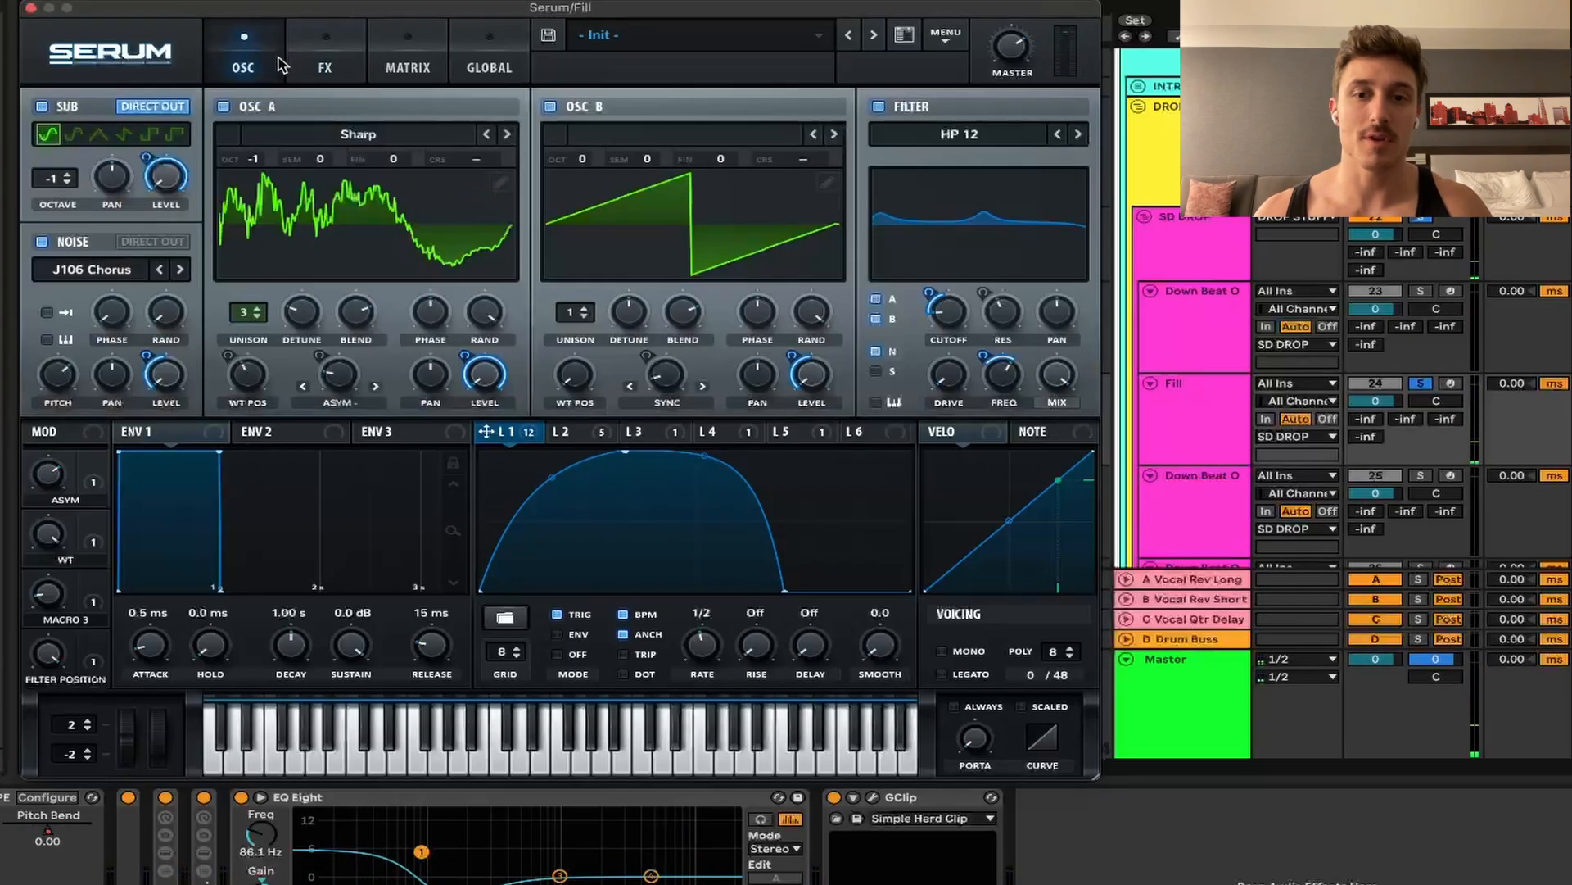
{"action": "left_click", "coordinate": [579, 432]}
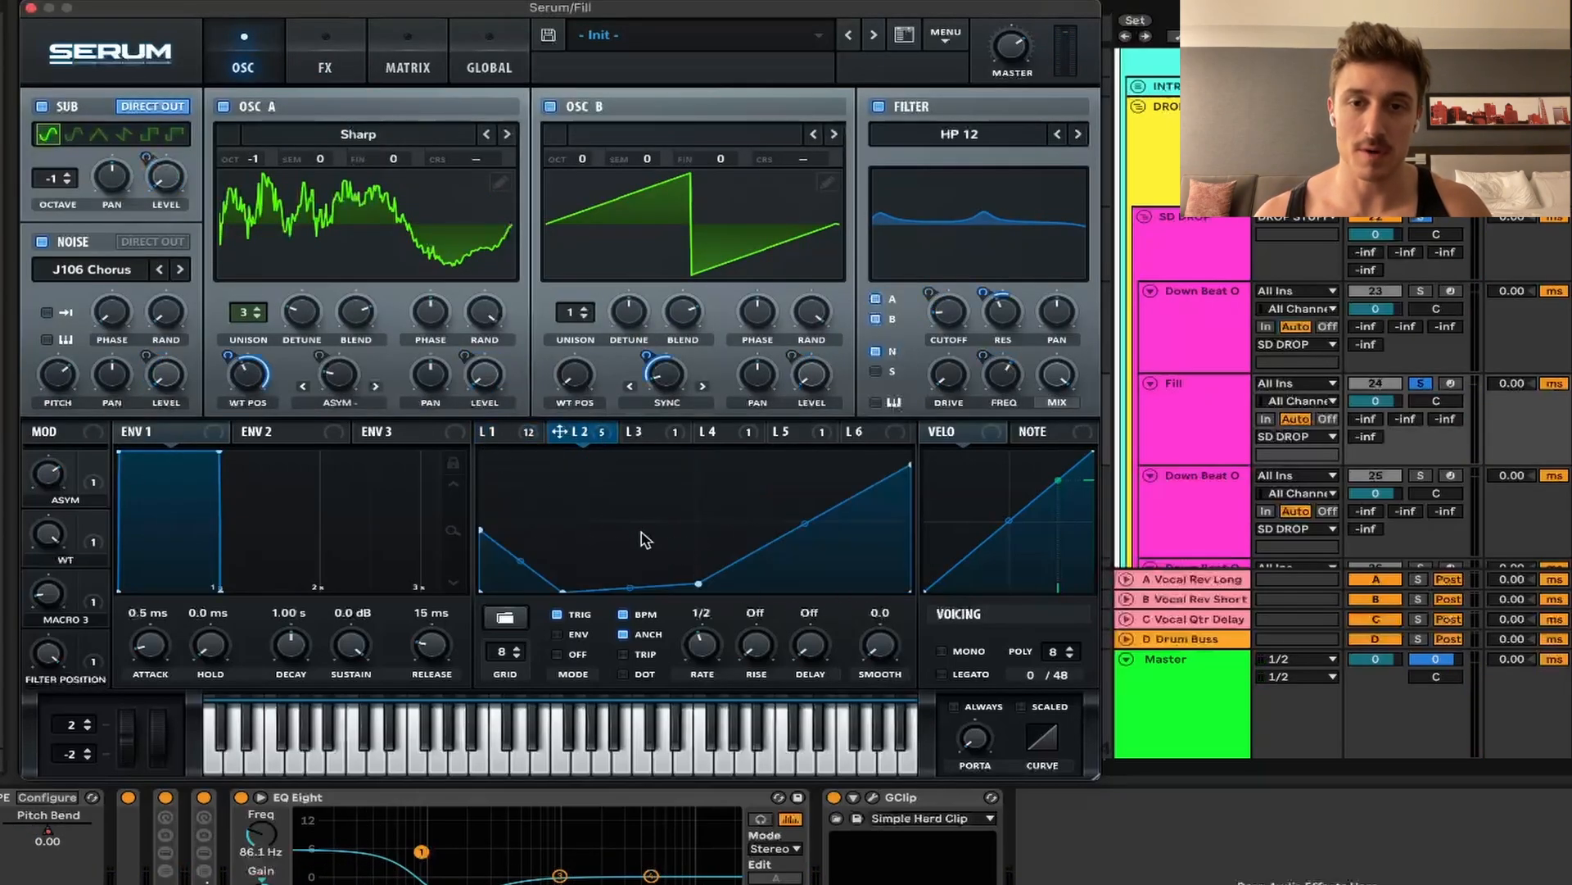
{"action": "left_click", "coordinate": [653, 432]}
{"action": "left_click", "coordinate": [709, 432]}
{"action": "left_click", "coordinate": [782, 432]}
{"action": "left_click", "coordinate": [509, 428]}
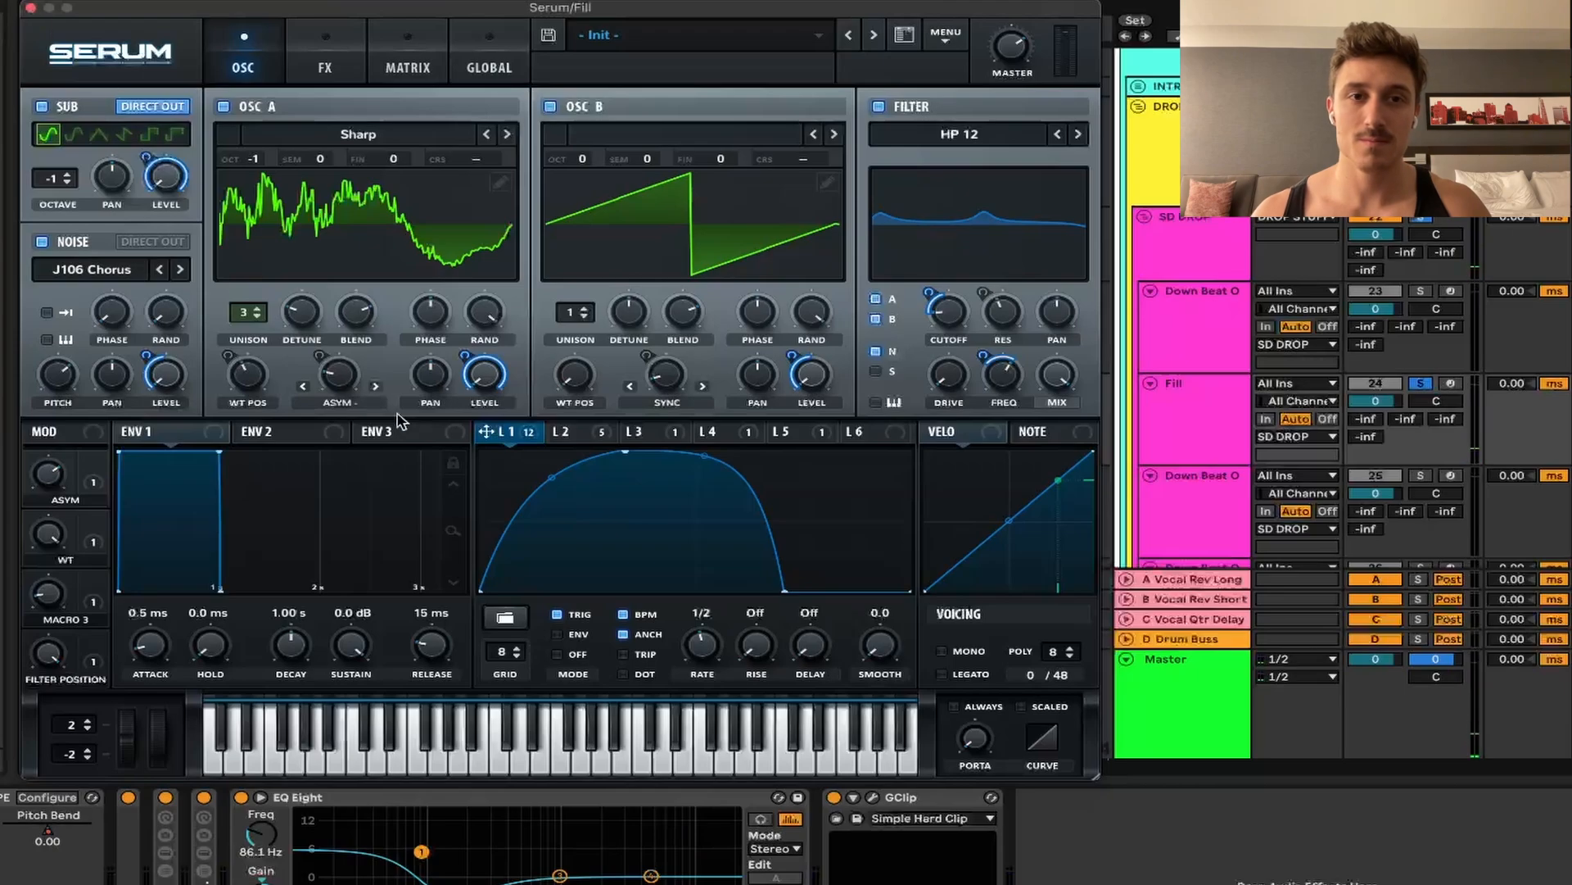
- Close the Fill synth and open the Serum of the Down Beat track whose long clip starts at bar 13.3
{"action": "left_click", "coordinate": [31, 8]}
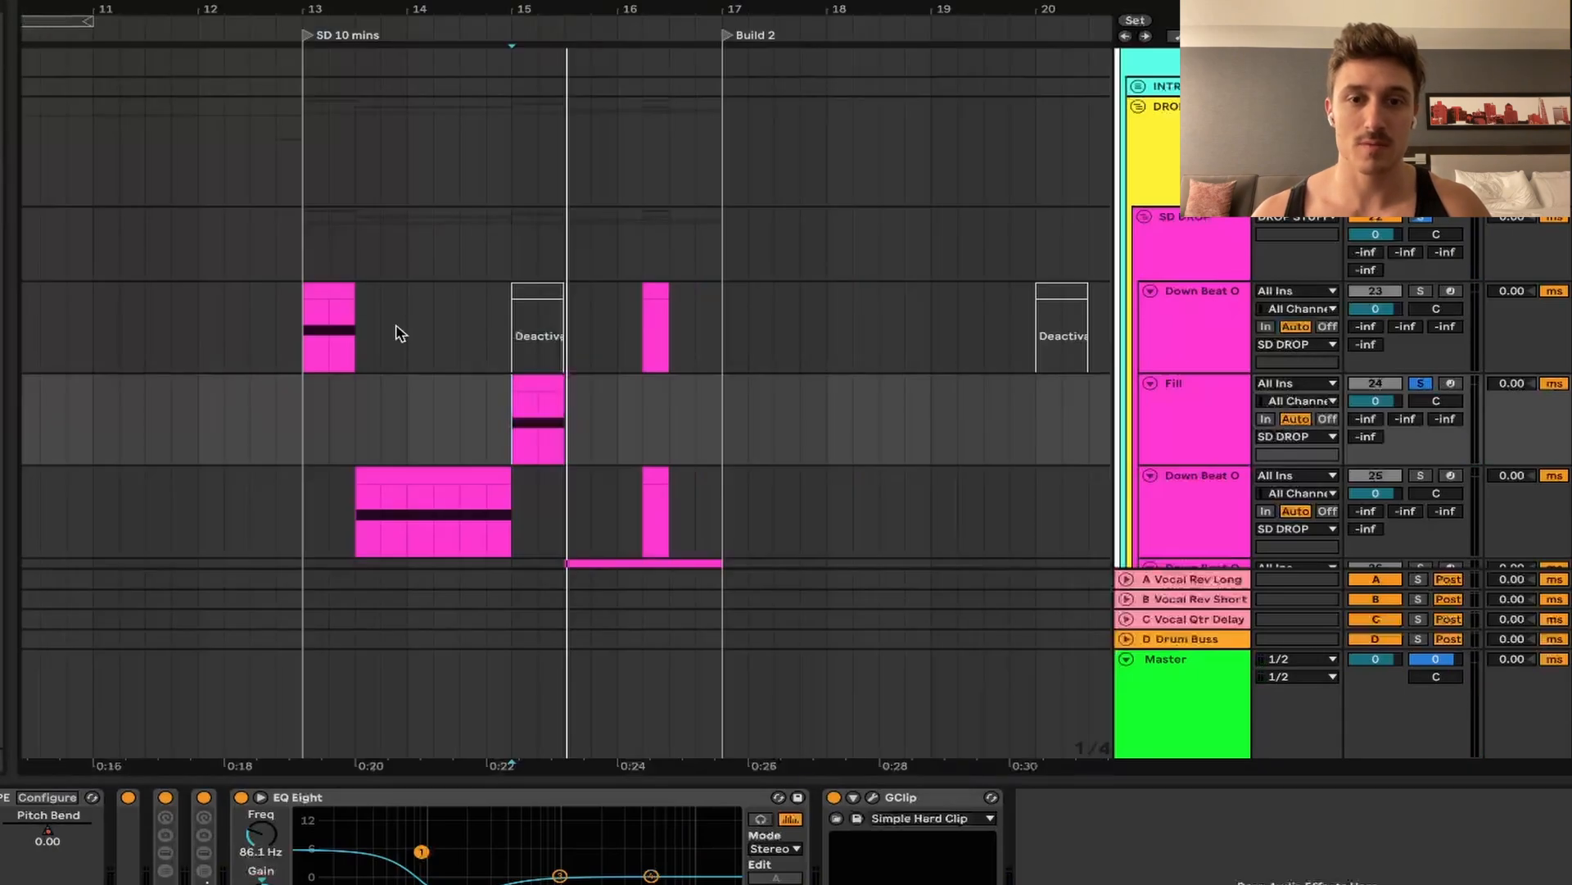
{"action": "scroll", "coordinate": [394, 333], "scroll_direction": "down", "scroll_amount": 3}
{"action": "left_click", "coordinate": [456, 439]}
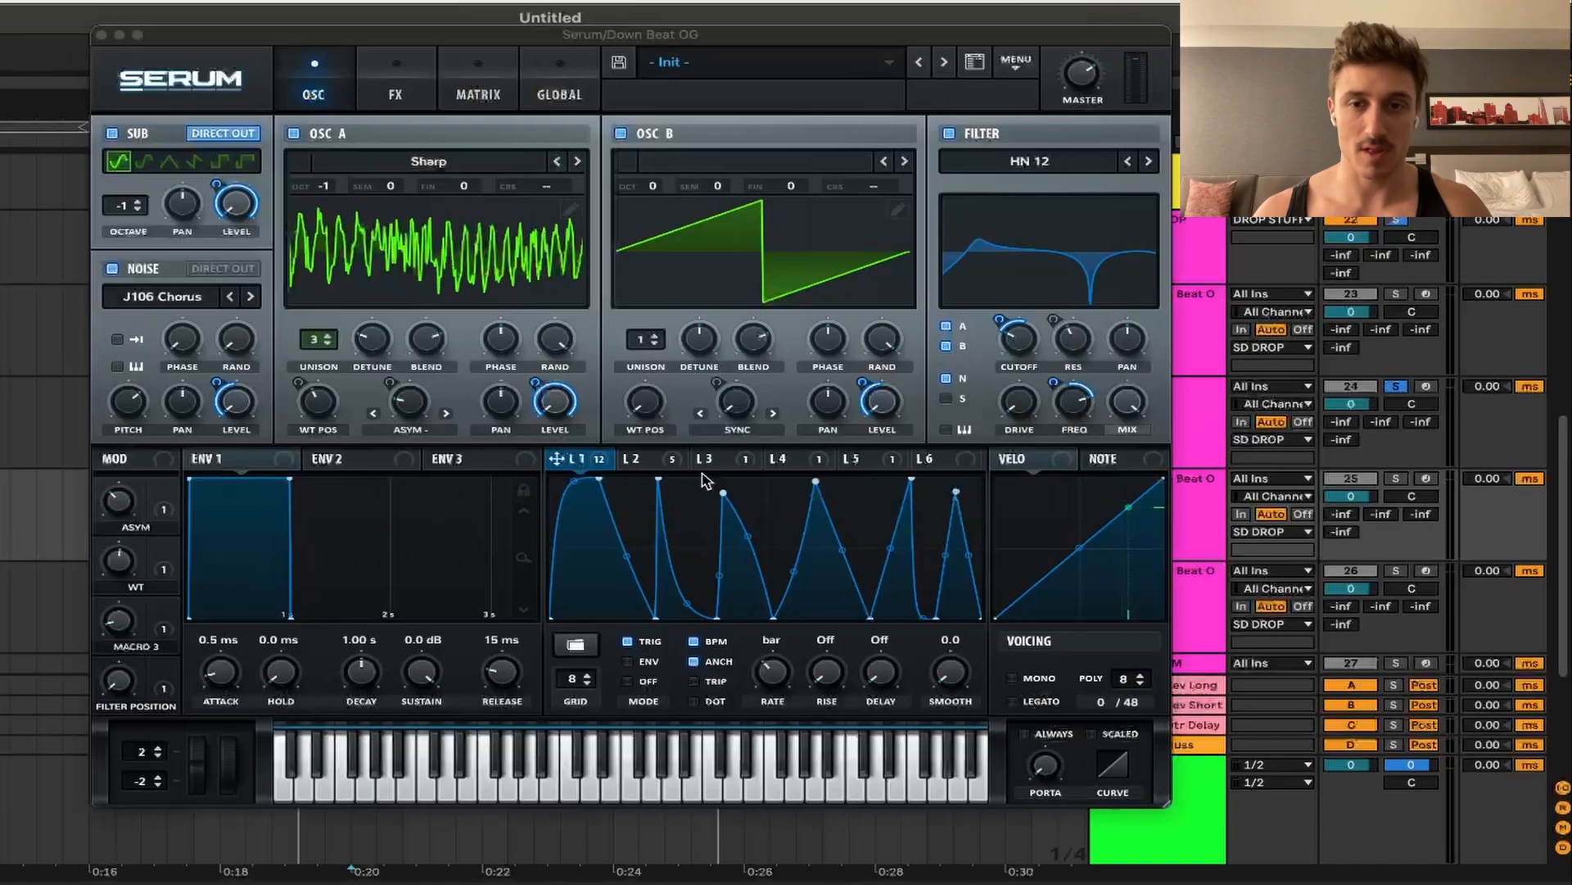
- Examine the patch's LFO 2, 3 and 1 curves and its effects rack, play the section, and close the synth
{"action": "left_click", "coordinate": [631, 458]}
{"action": "left_click", "coordinate": [719, 459]}
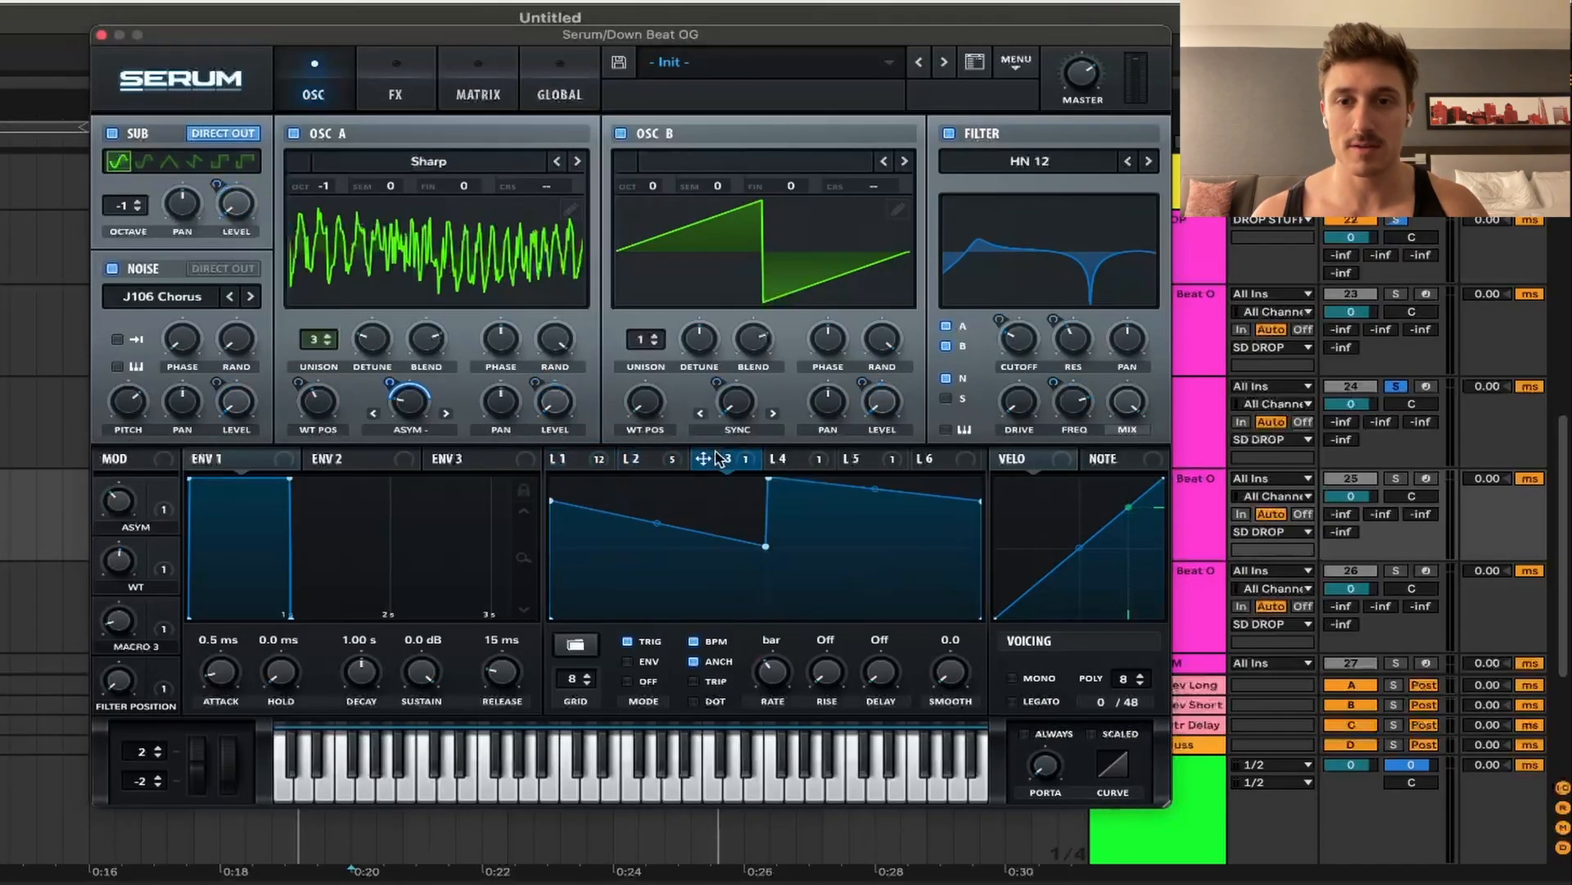
{"action": "left_click", "coordinate": [650, 459]}
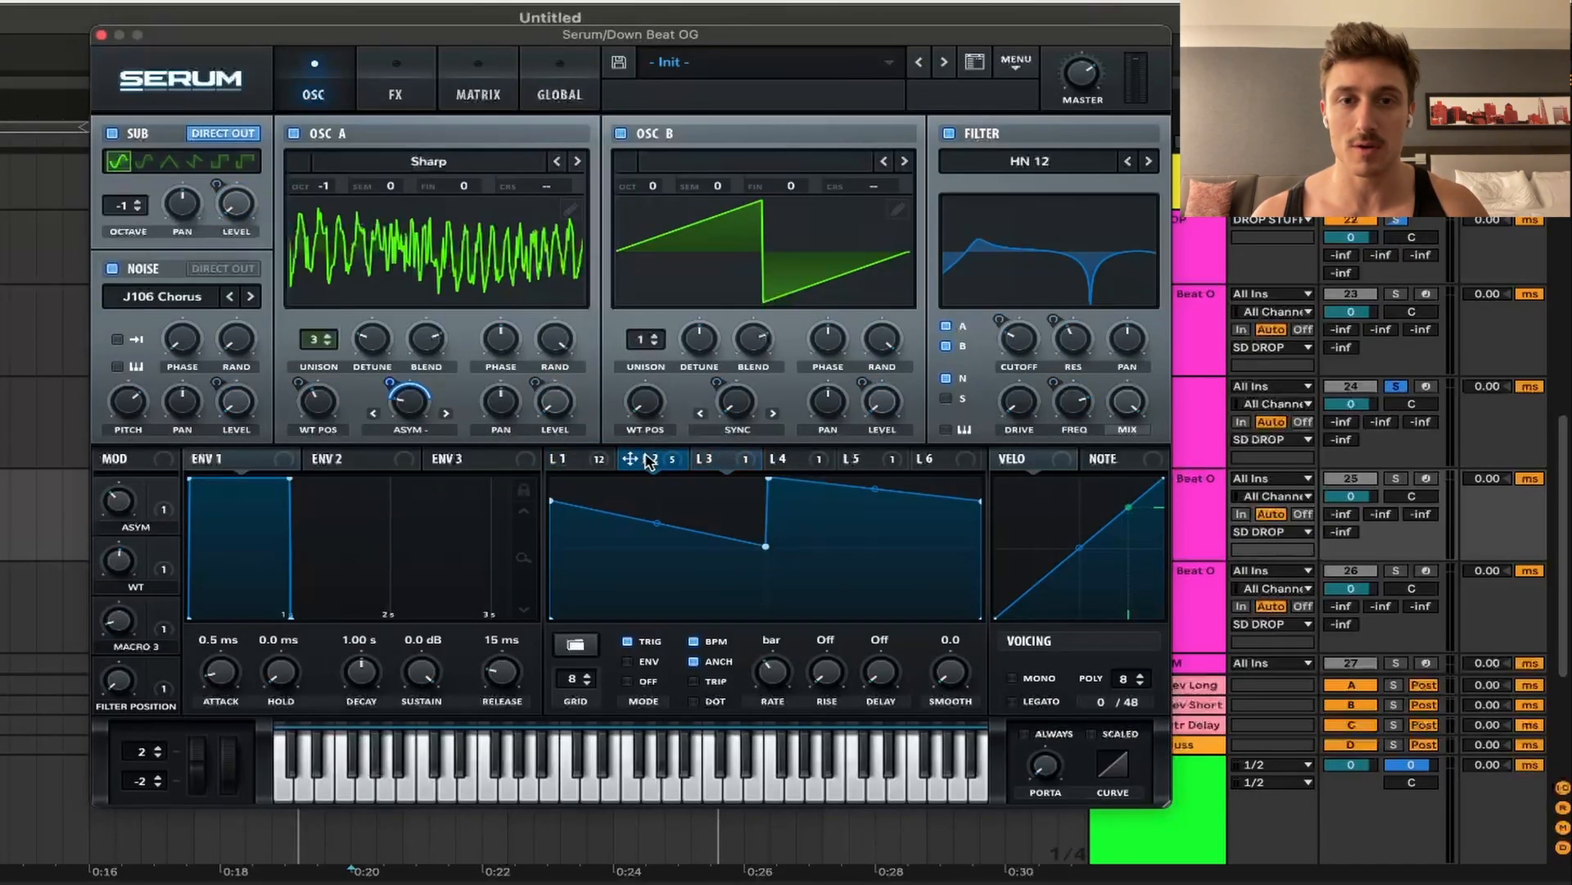
{"action": "left_click", "coordinate": [401, 82]}
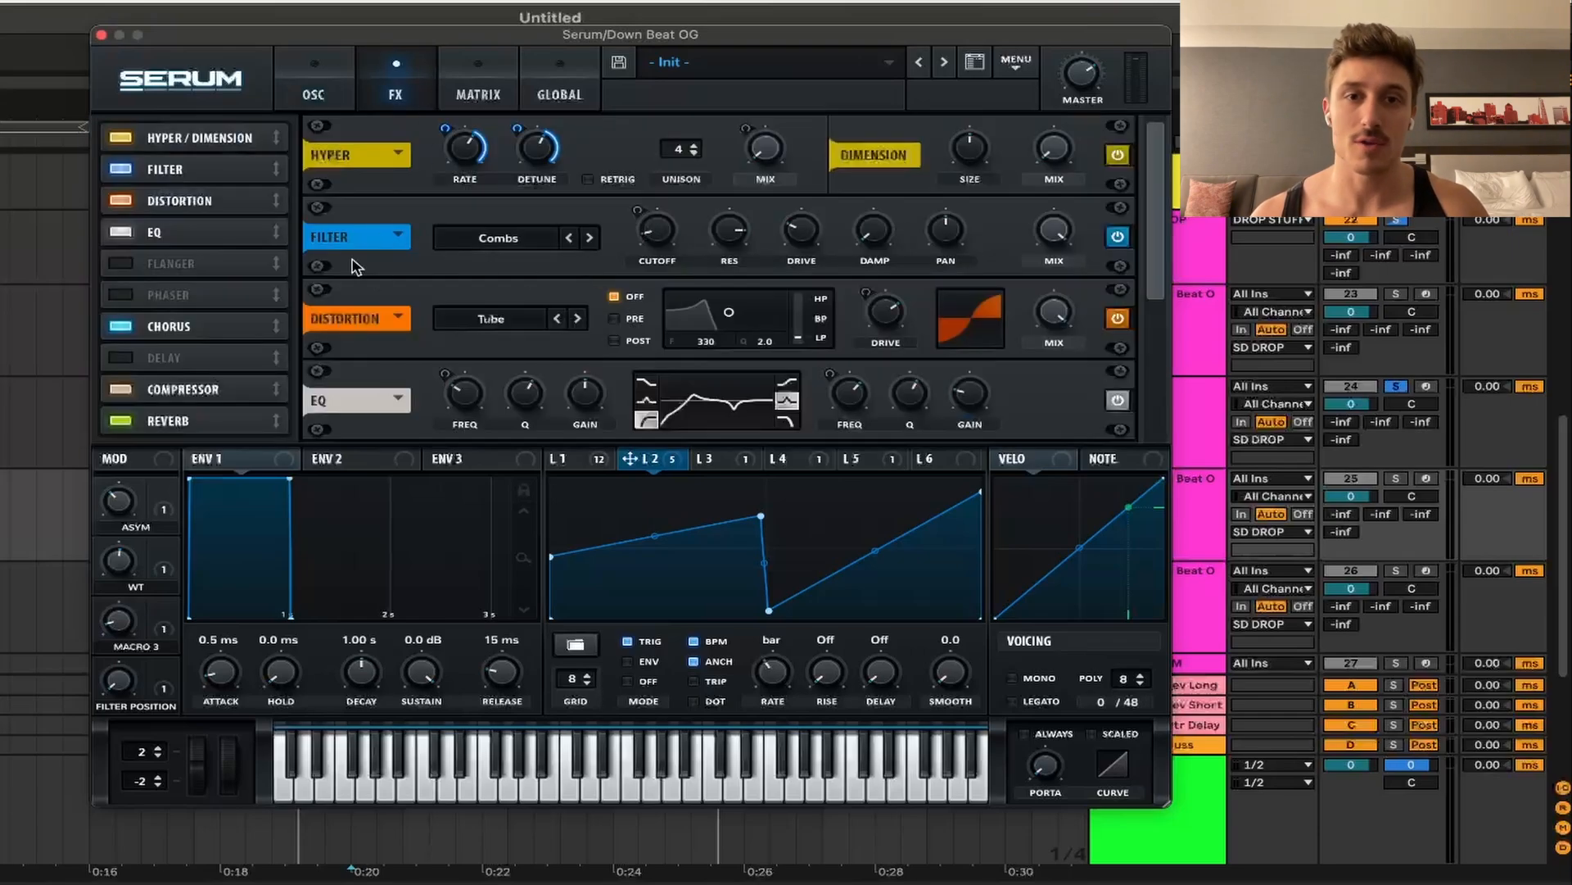
{"action": "left_click", "coordinate": [314, 89]}
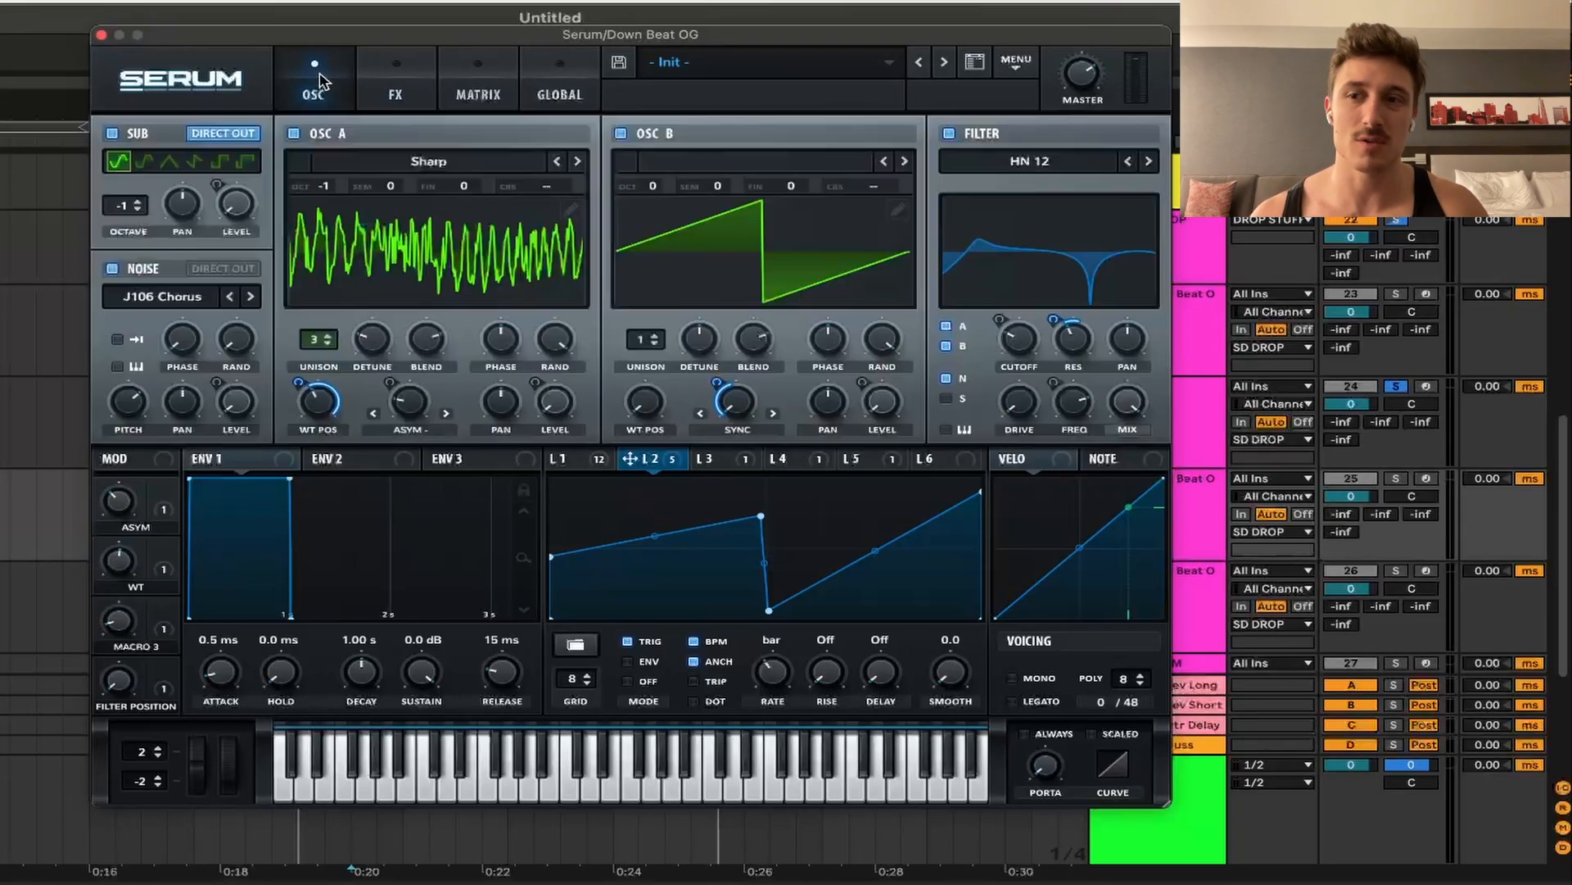
{"action": "left_click", "coordinate": [558, 458]}
{"action": "key", "text": "space"}
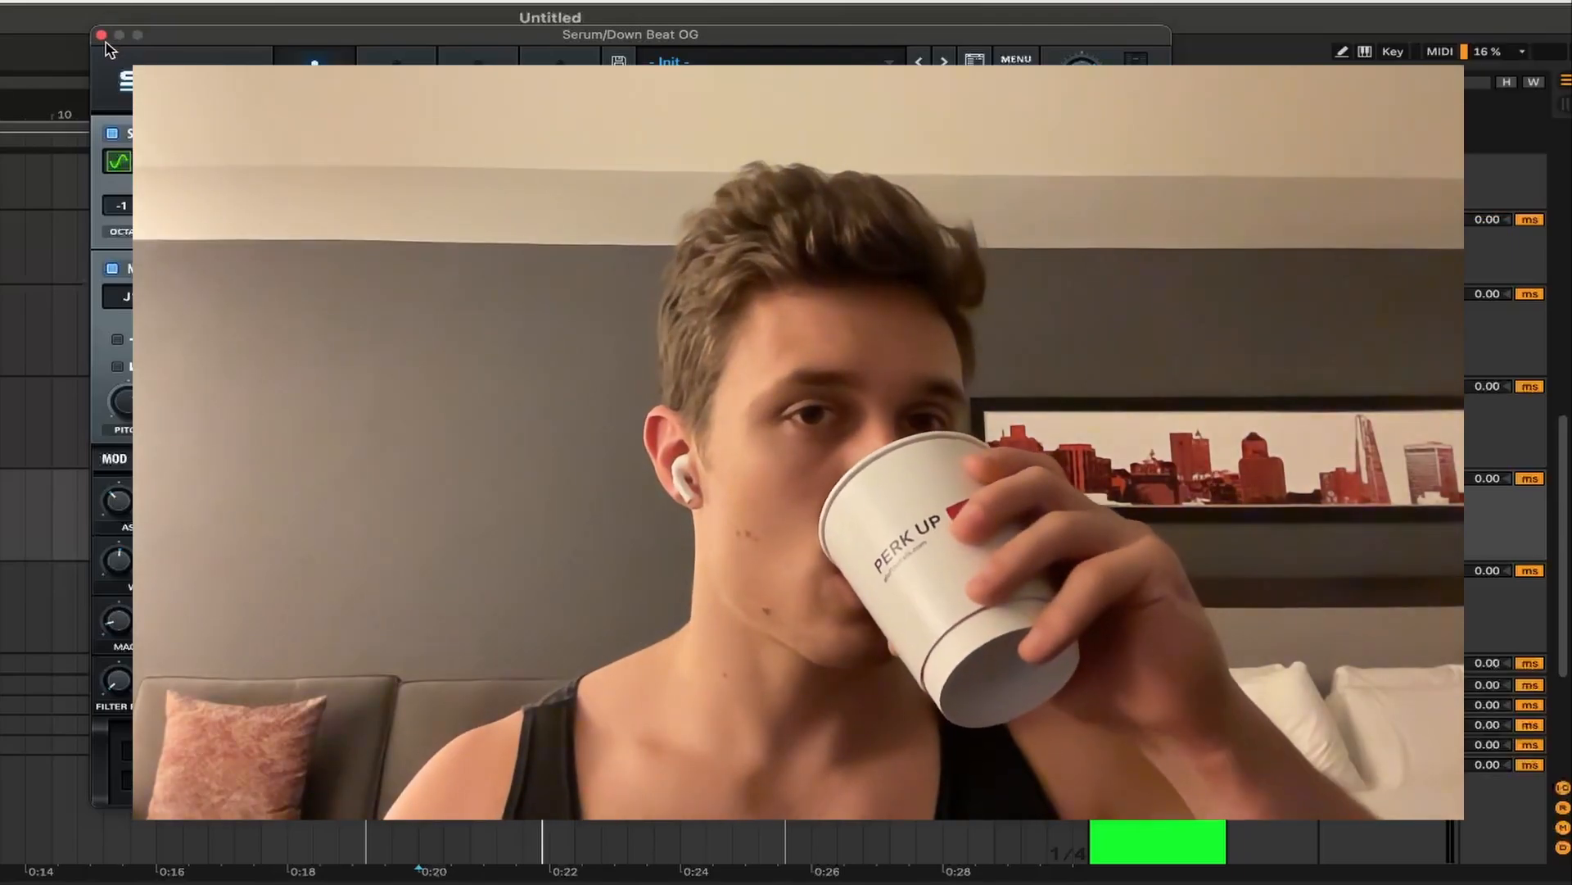
{"action": "left_click", "coordinate": [102, 36]}
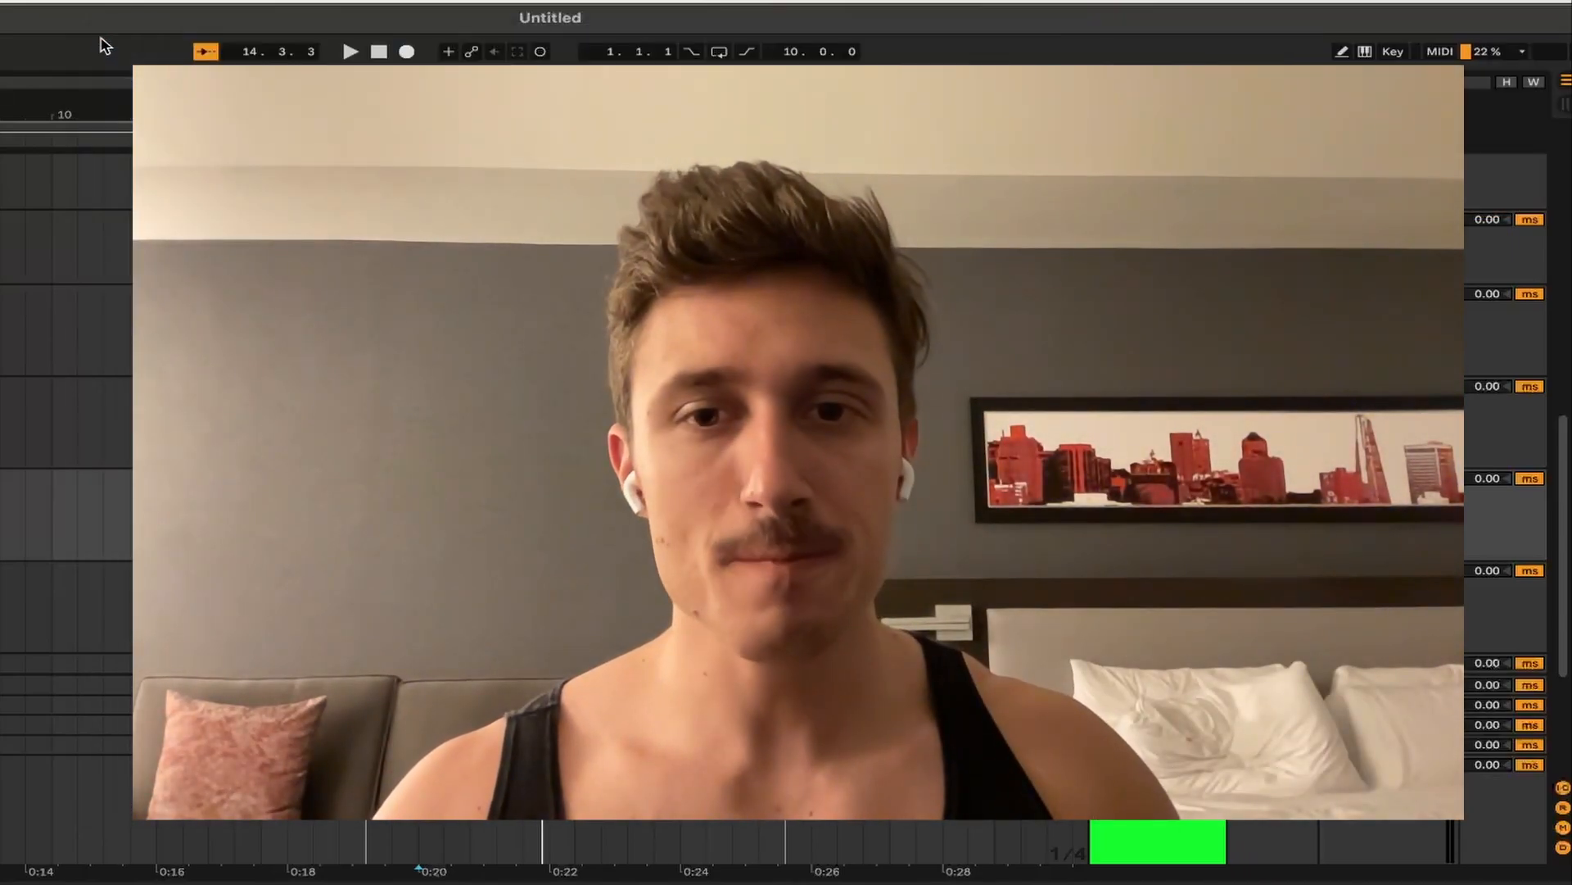
- Select the start of the Down Beat clip at bar 15.3, open its track's Serum and play the soloed clip
{"action": "scroll", "coordinate": [647, 455], "scroll_direction": "up", "scroll_amount": 2}
{"action": "left_click", "coordinate": [633, 419]}
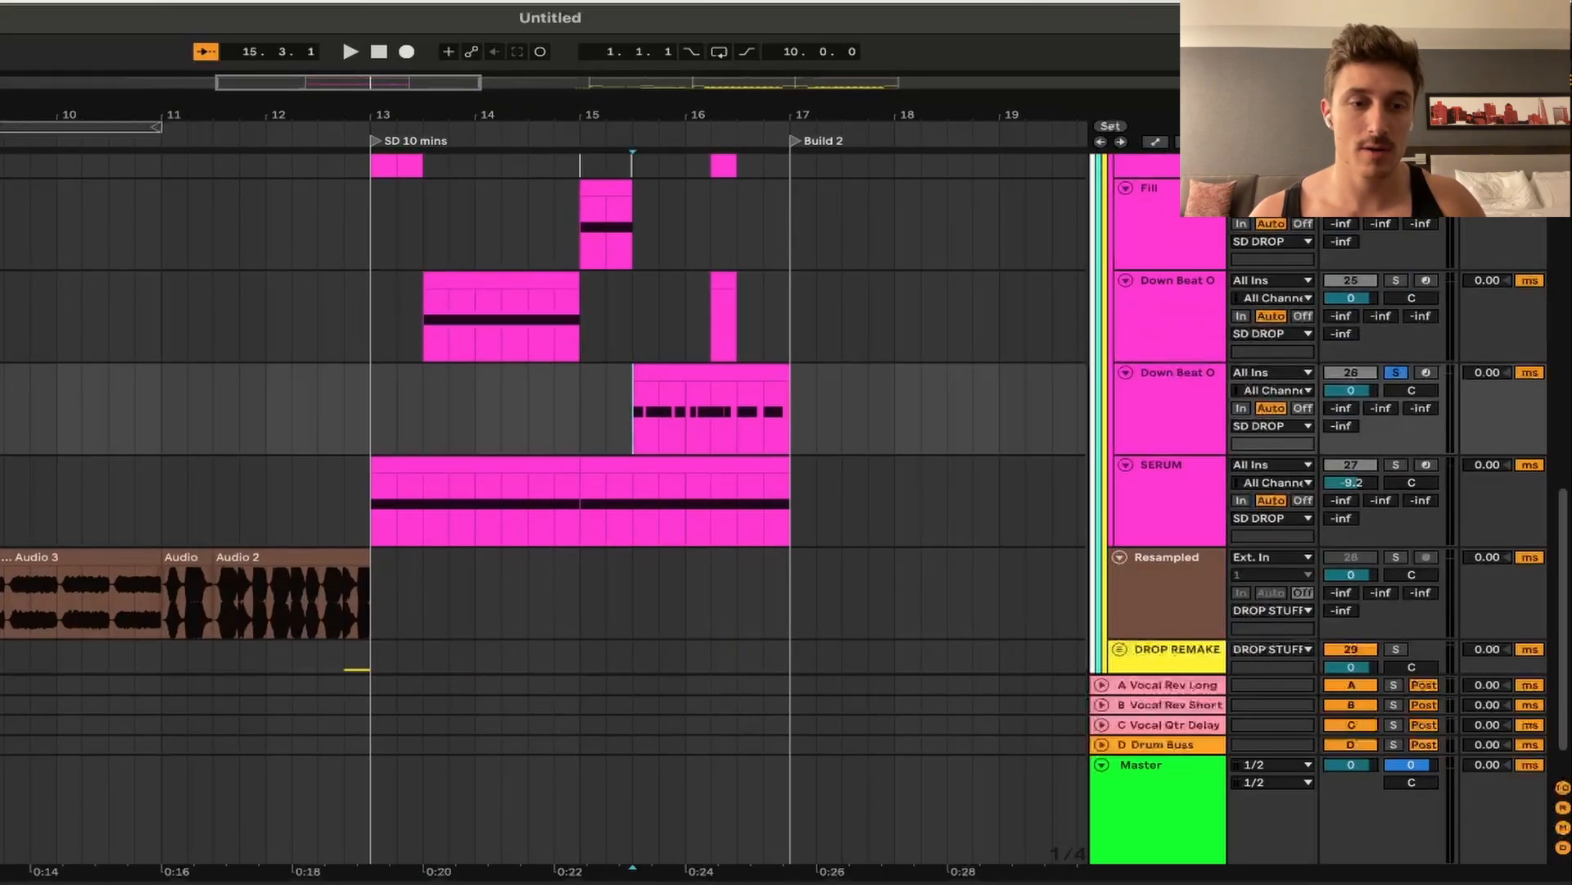
{"action": "key", "text": "super+alt+p"}
{"action": "key", "text": "space"}
{"action": "key", "text": "space"}
- Reposition the Serum window to compare the bar 15.3 clip with the moving patch during playback, and close the synth
{"action": "left_click_drag", "start_coordinate": [495, 37], "coordinate": [473, 527]}
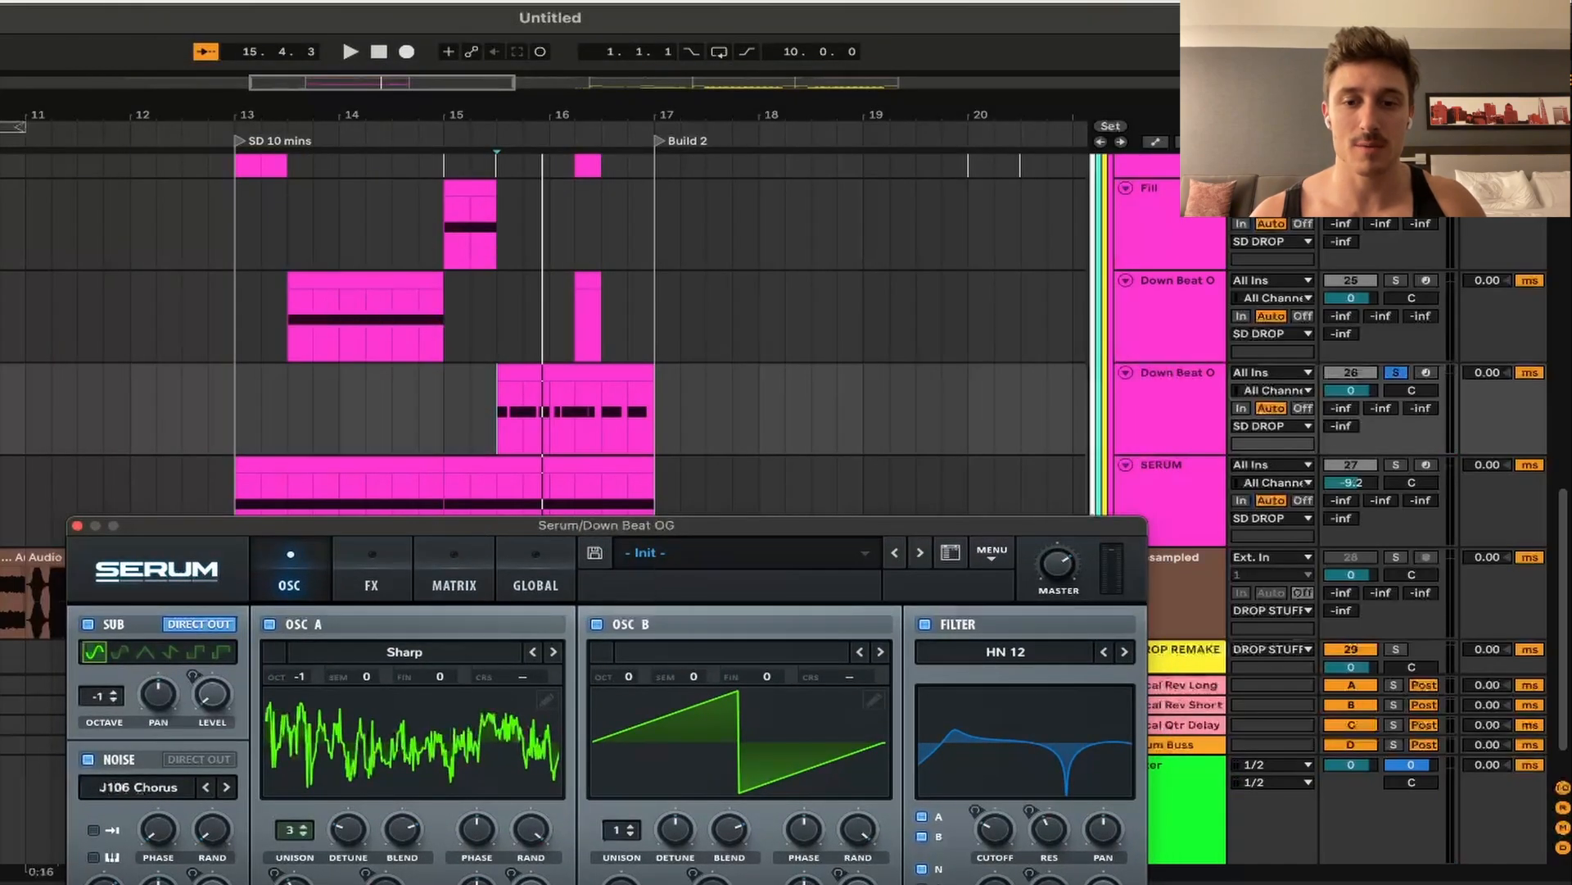
{"action": "left_click_drag", "start_coordinate": [667, 534], "coordinate": [650, 38]}
{"action": "left_click_drag", "start_coordinate": [436, 46], "coordinate": [482, 441]}
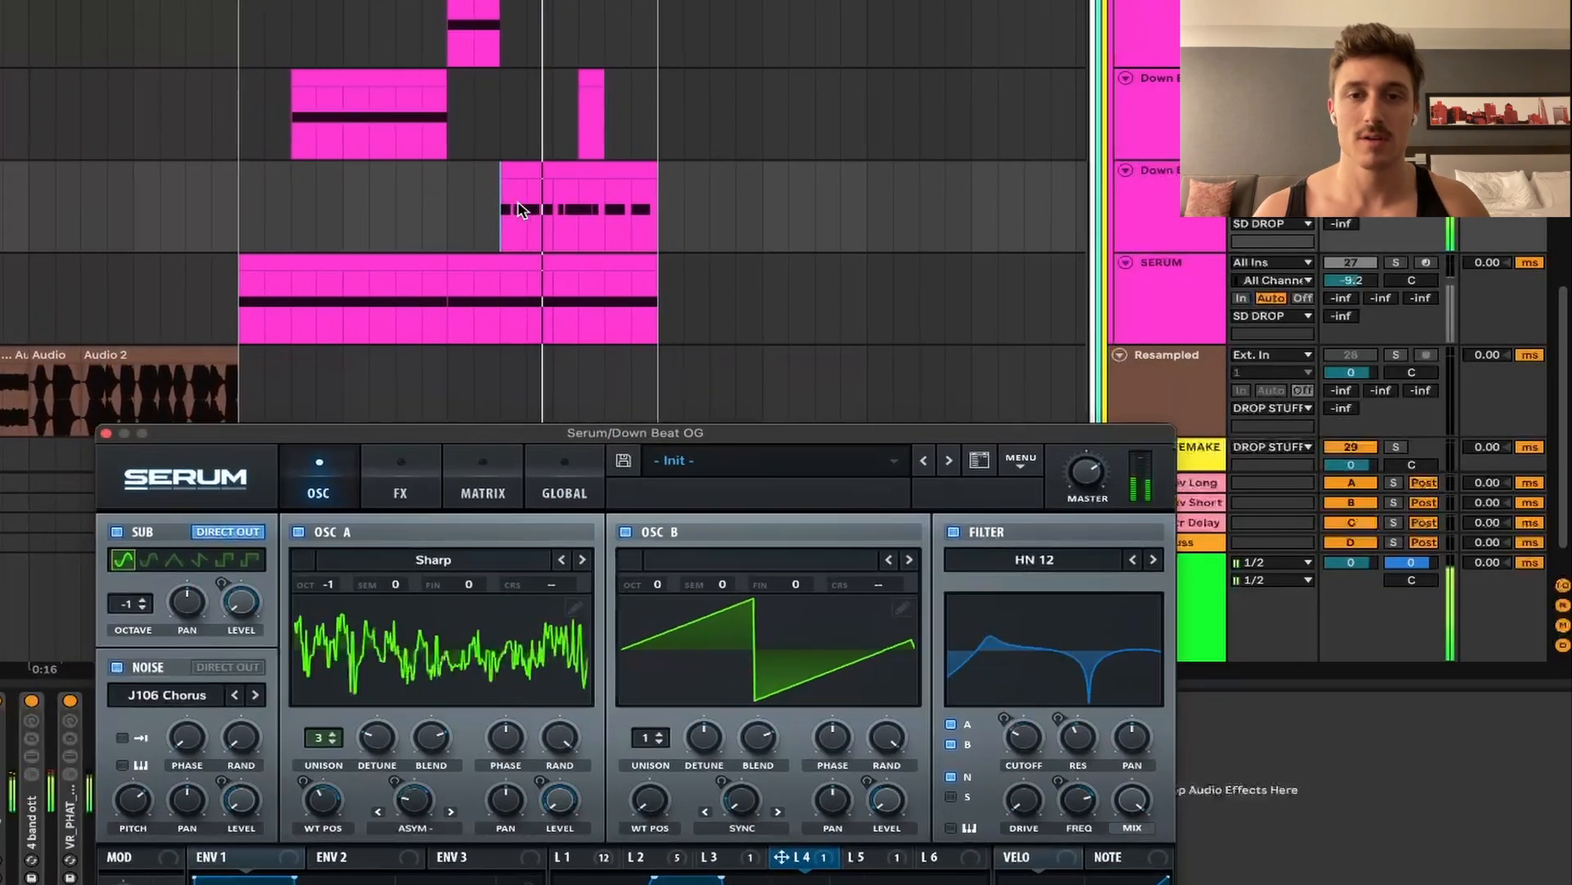
{"action": "left_click_drag", "start_coordinate": [483, 437], "coordinate": [490, 227]}
{"action": "scroll", "coordinate": [318, 166], "scroll_direction": "down", "scroll_amount": 2}
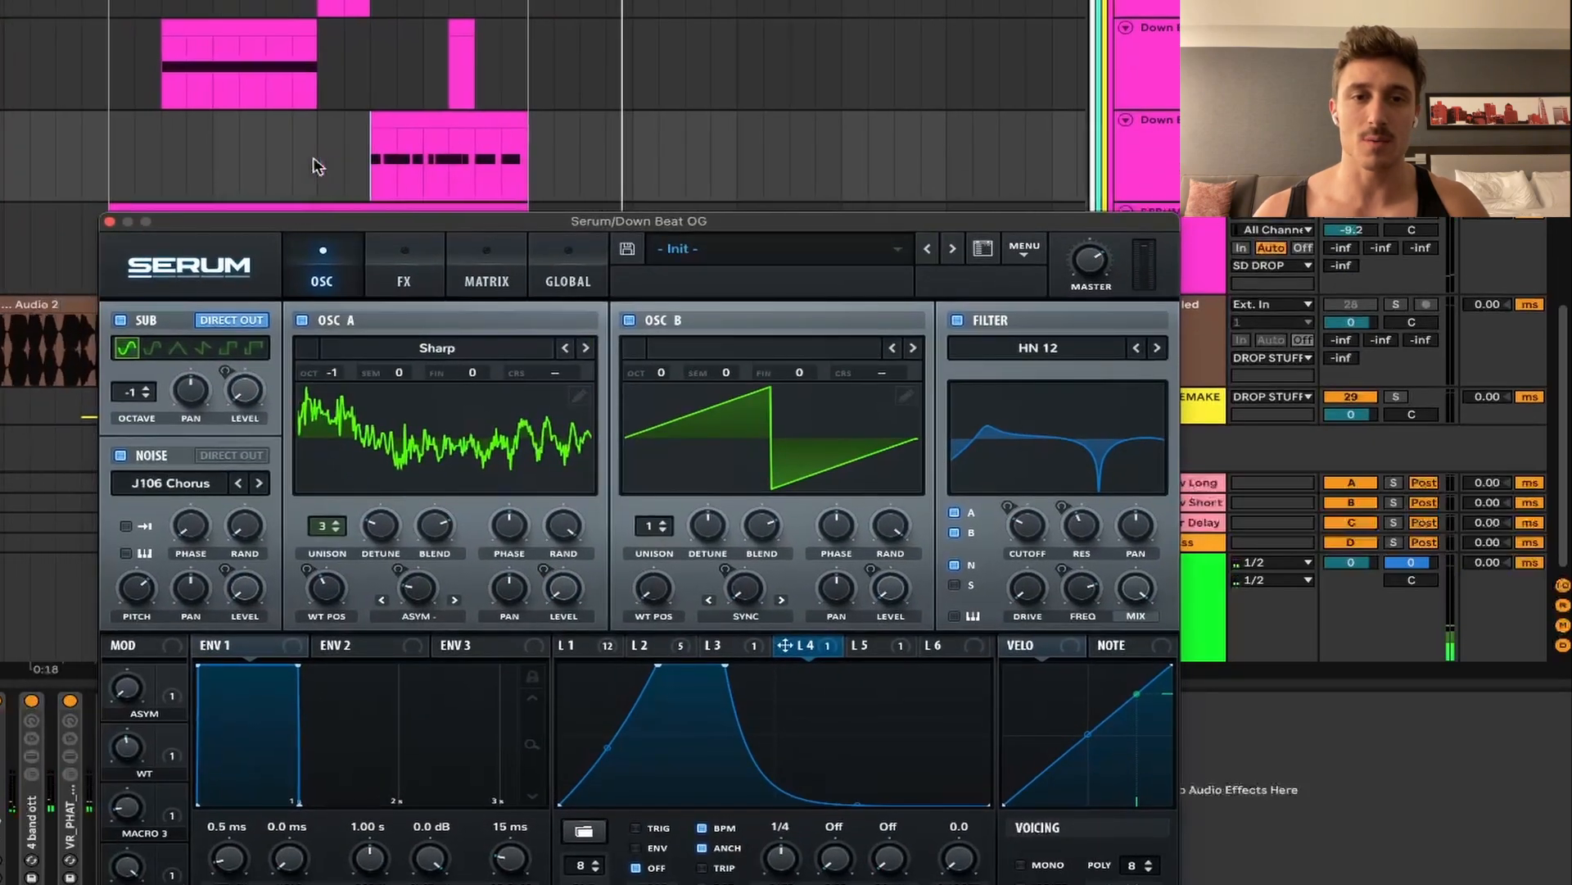
{"action": "scroll", "coordinate": [317, 166], "scroll_direction": "left", "scroll_amount": 3}
{"action": "left_click", "coordinate": [109, 222]}
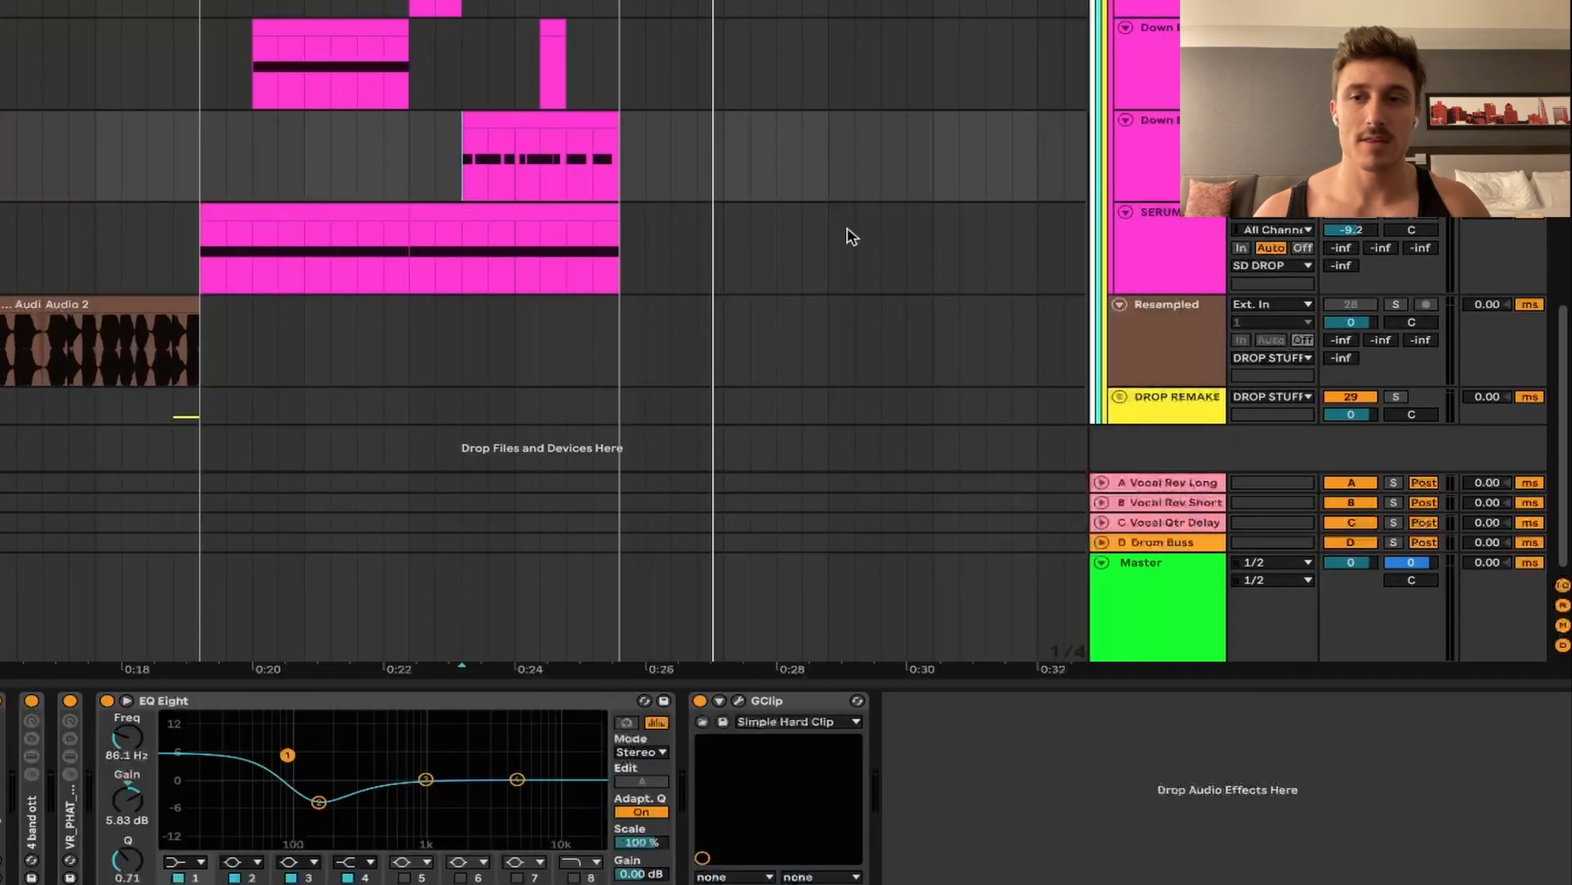
- Open the SERUM track's synth, examine its LFO 1, 2, 4 and 3 curves, play it soloed, and close it
{"action": "left_click", "coordinate": [1151, 256]}
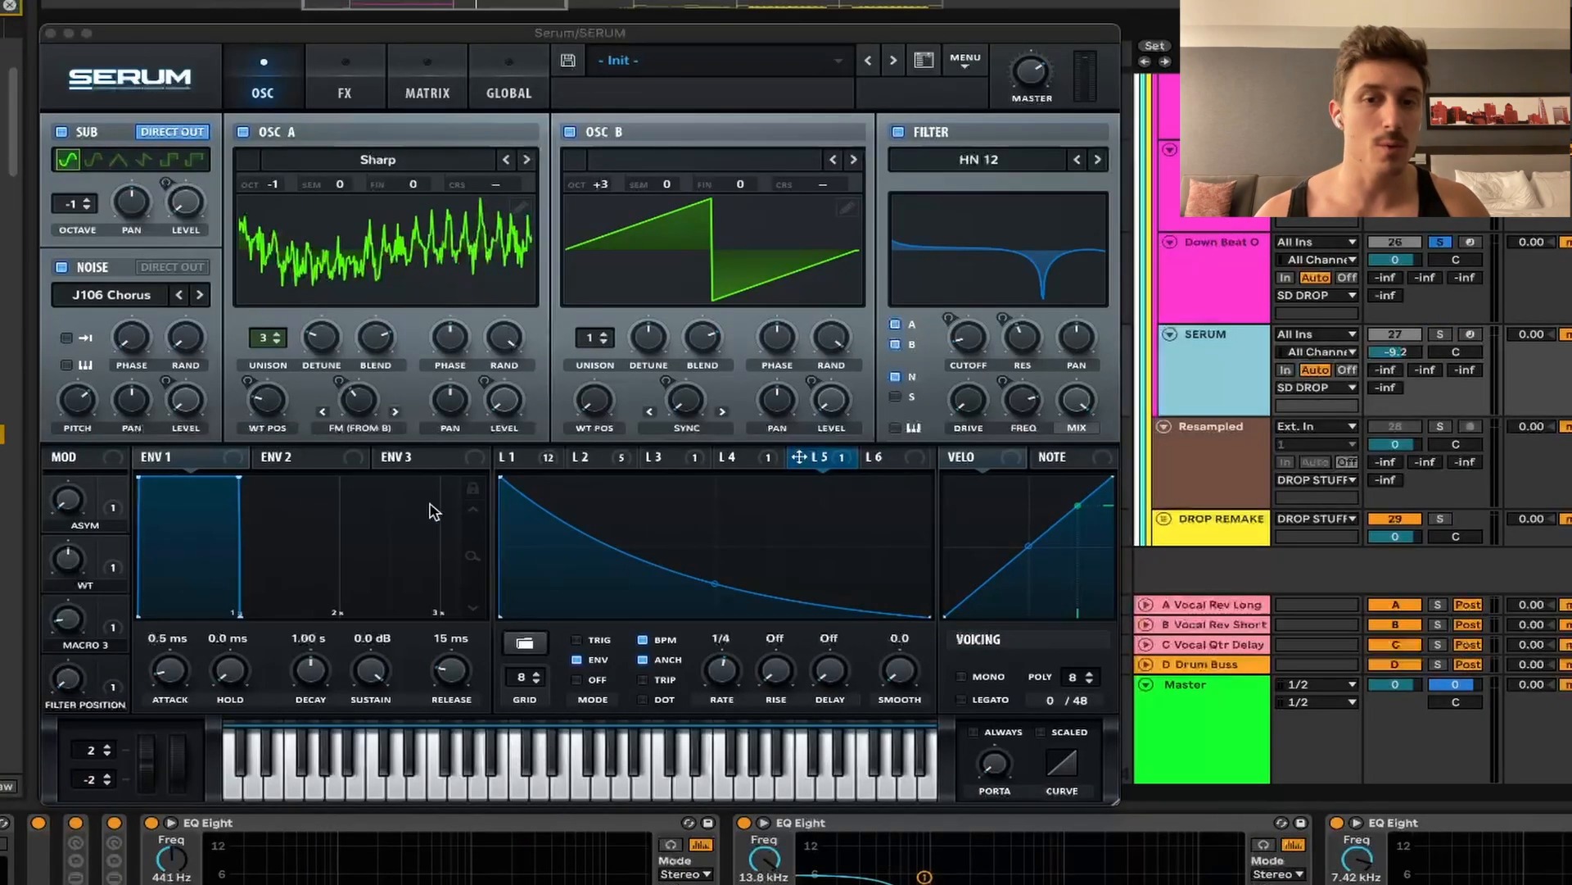
{"action": "left_click", "coordinate": [534, 456]}
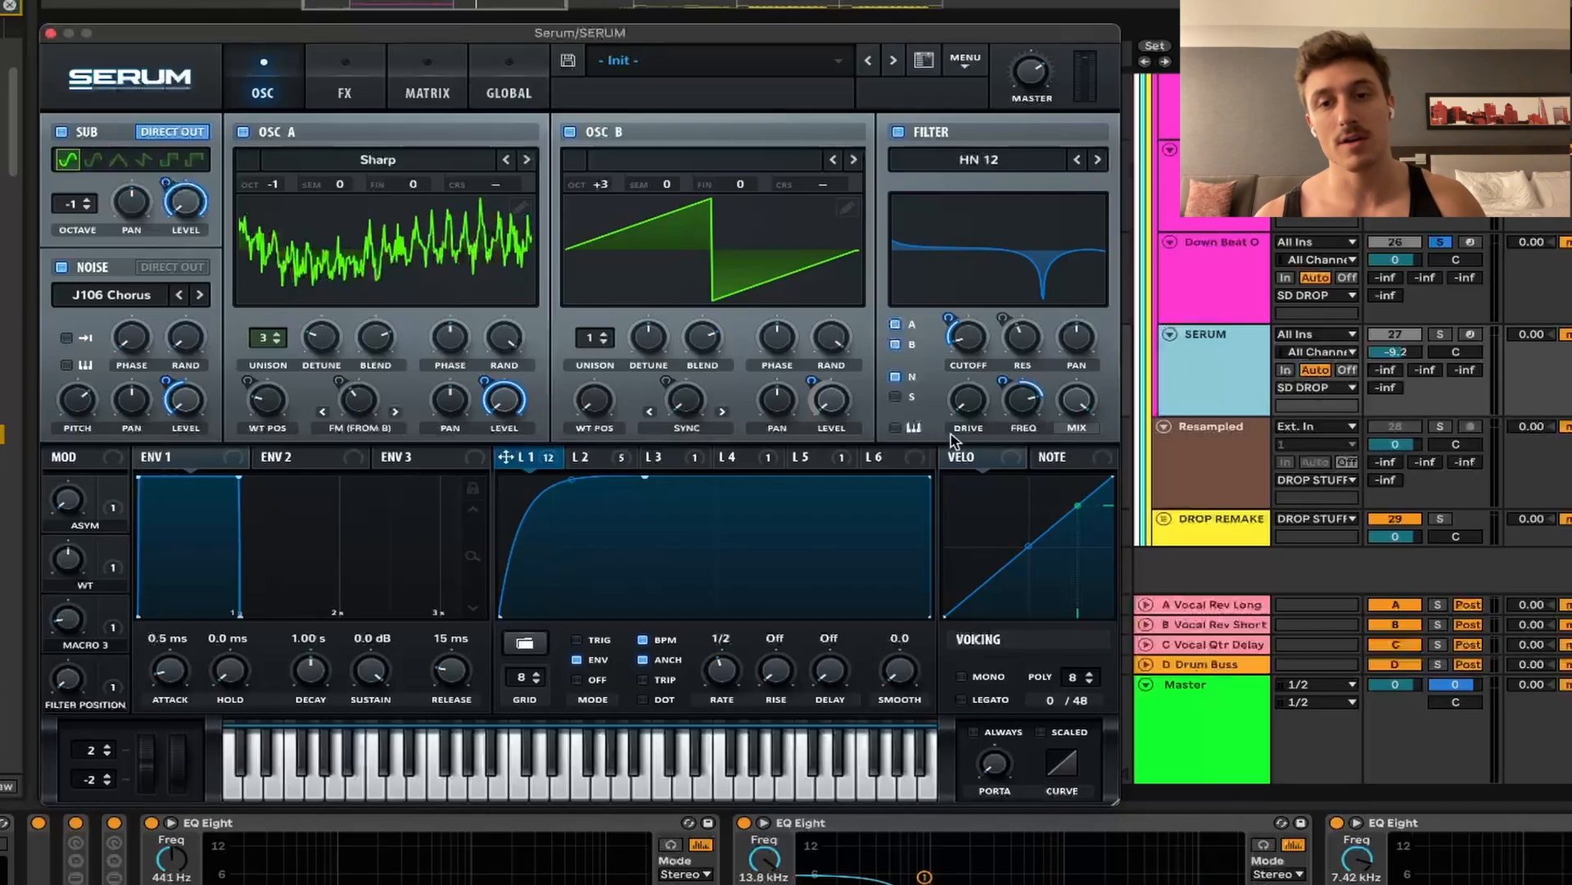
{"action": "left_click", "coordinate": [601, 458]}
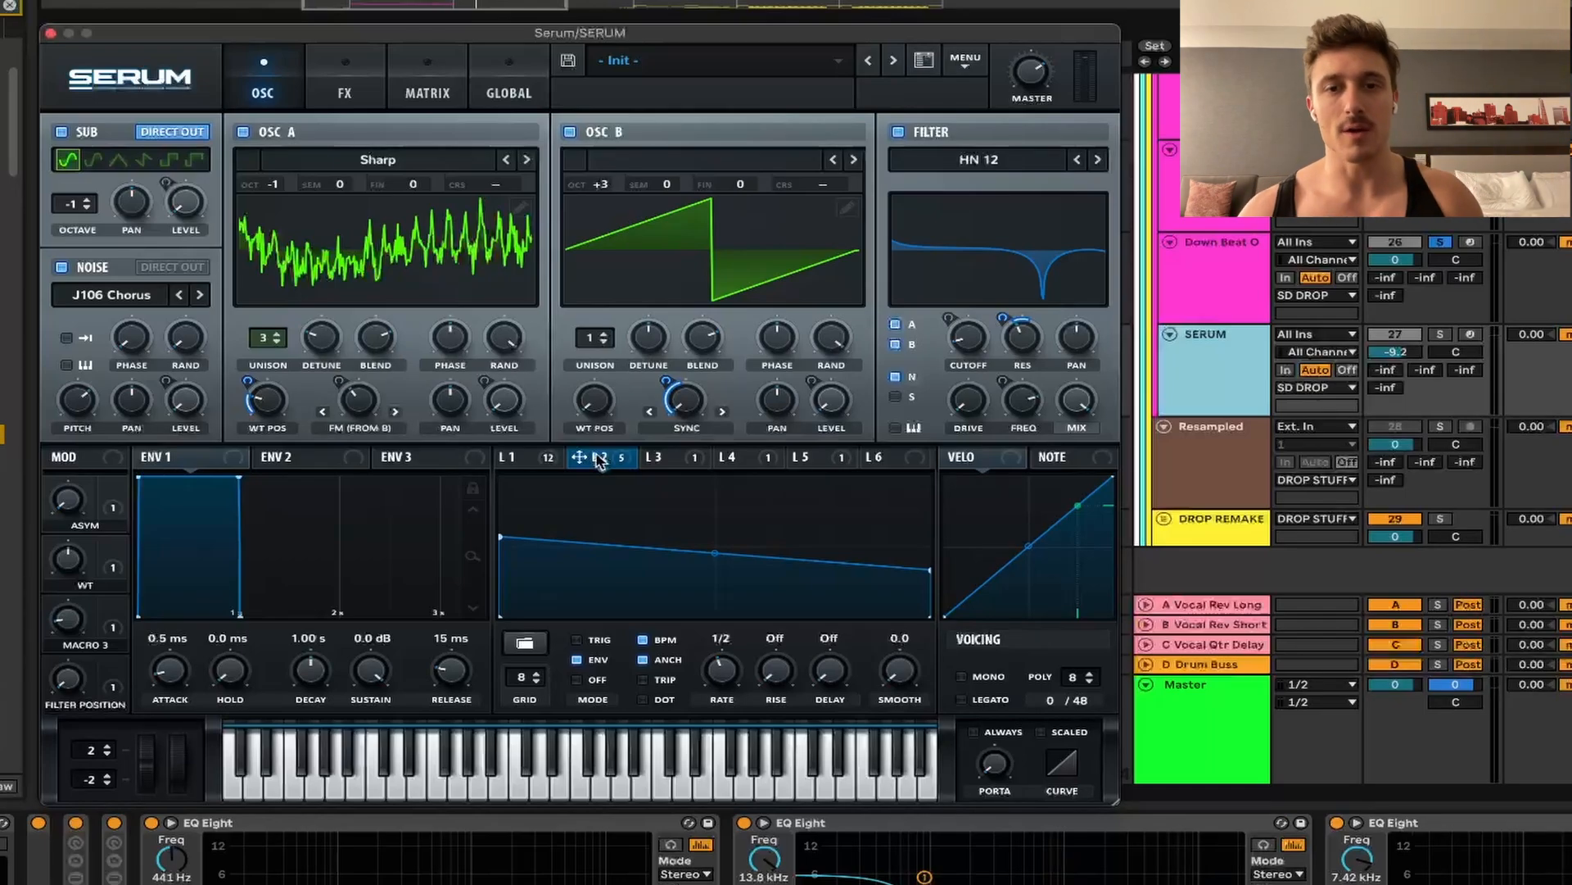
{"action": "left_click", "coordinate": [673, 460]}
{"action": "left_click", "coordinate": [741, 464]}
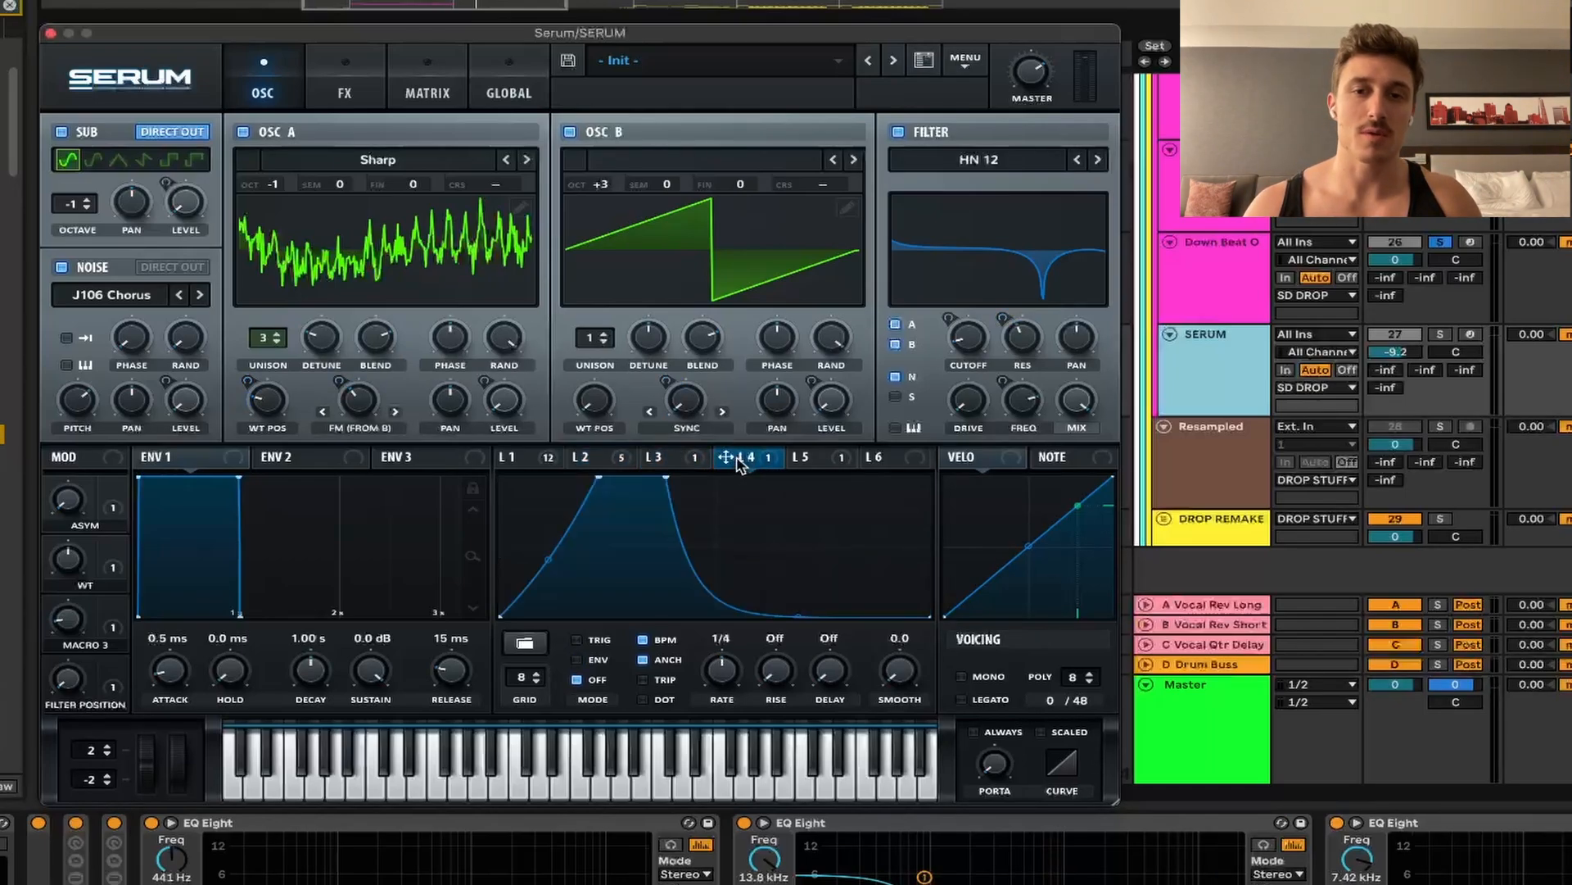
{"action": "left_click", "coordinate": [652, 471]}
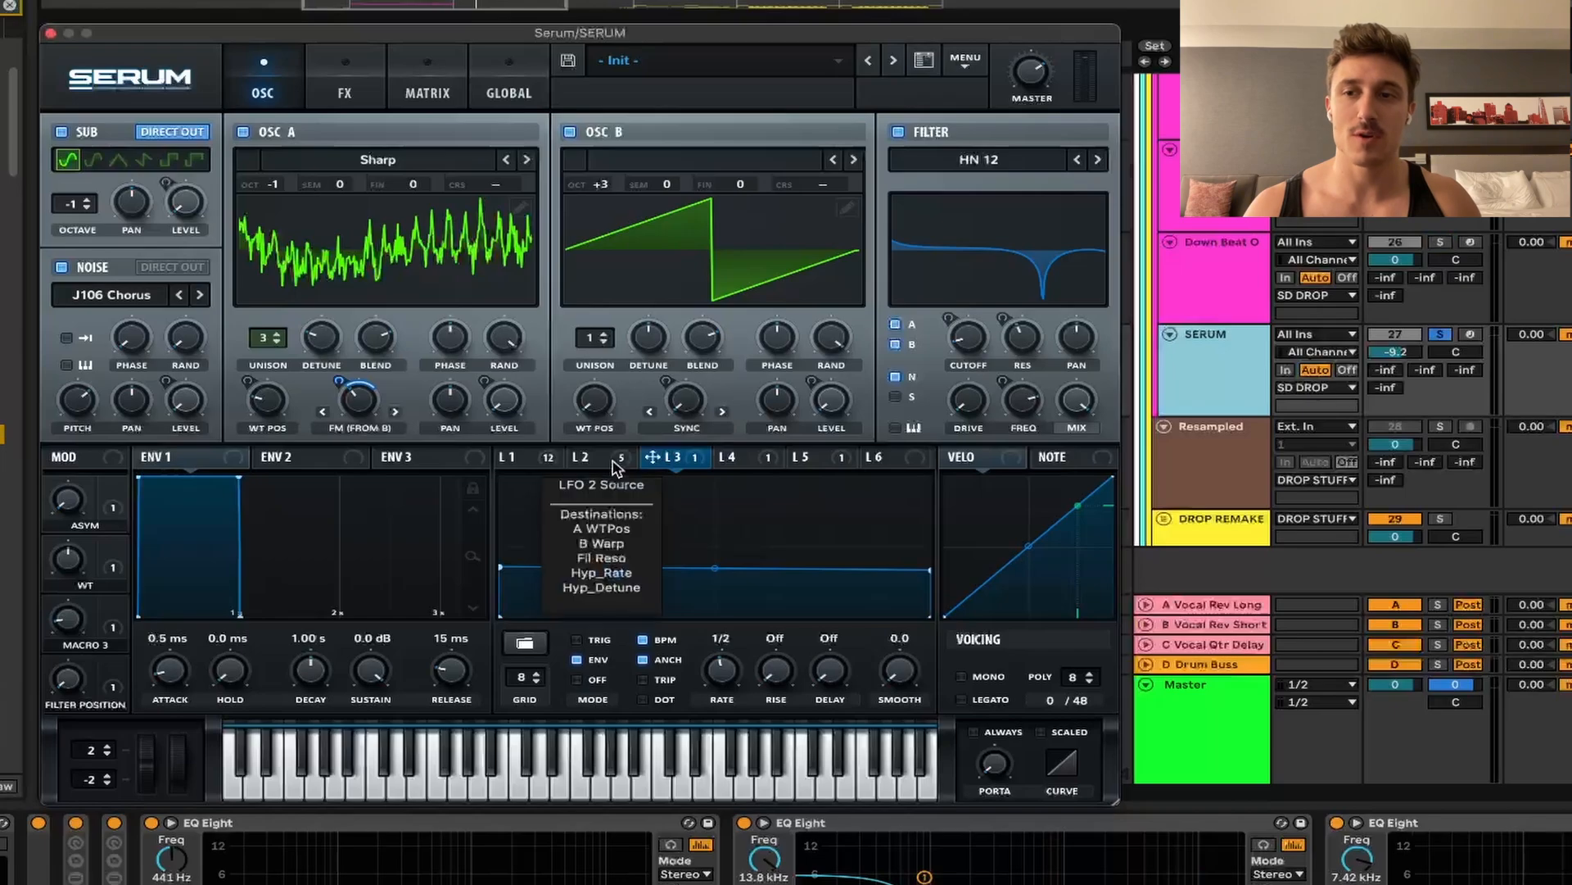
{"action": "key", "text": "space"}
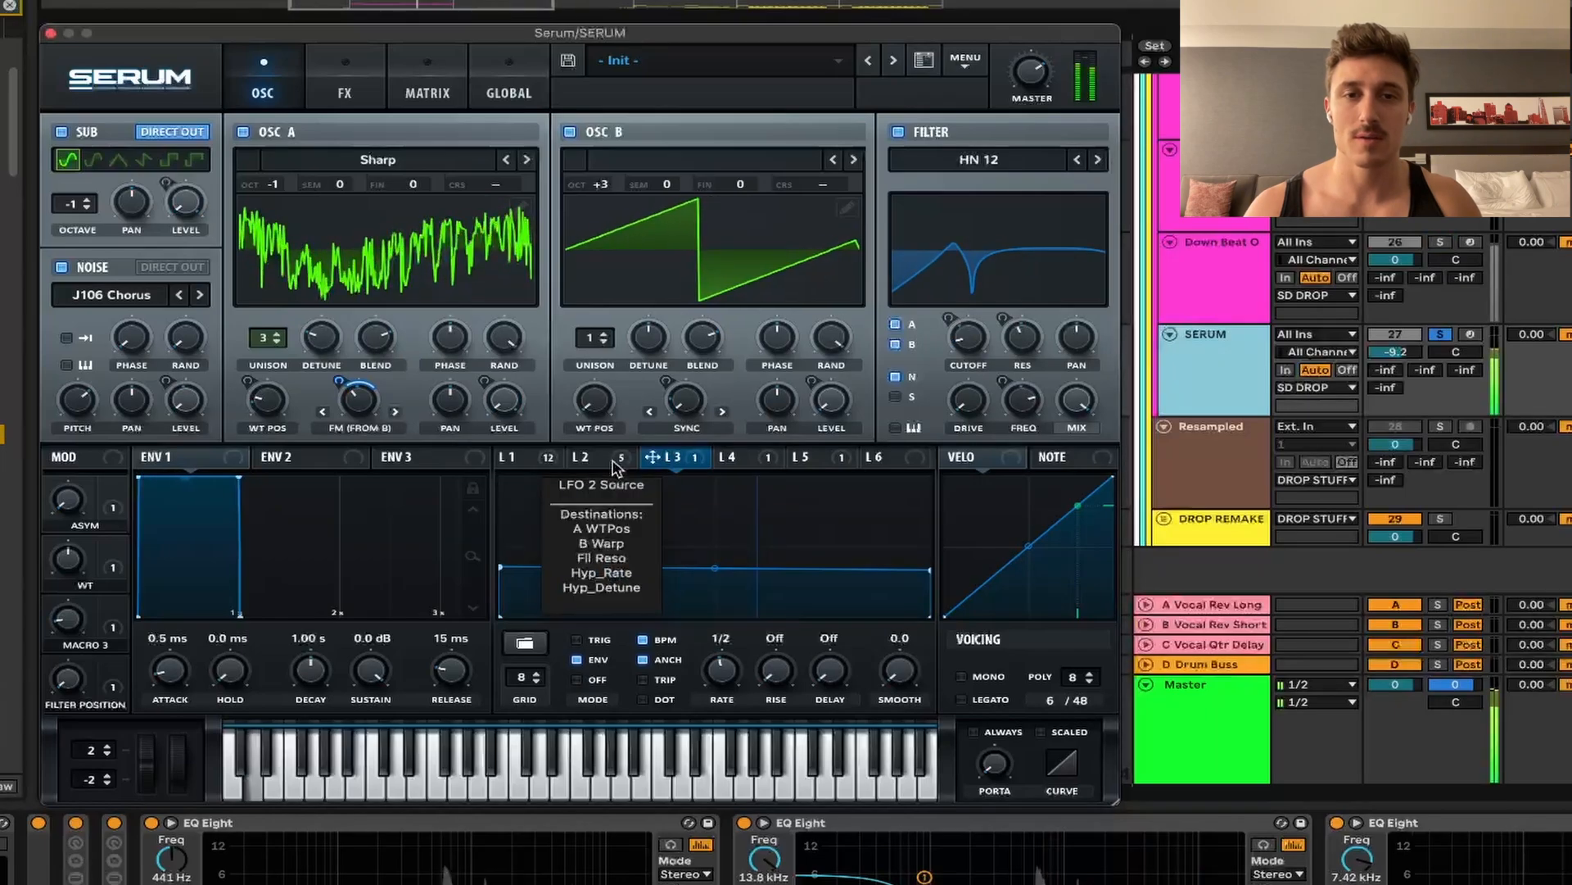
{"action": "left_click", "coordinate": [50, 34]}
- Solo the Resampled track and audition its audio clips from bars 7, 9 and 11
{"action": "scroll", "coordinate": [492, 374], "scroll_direction": "left", "scroll_amount": 10}
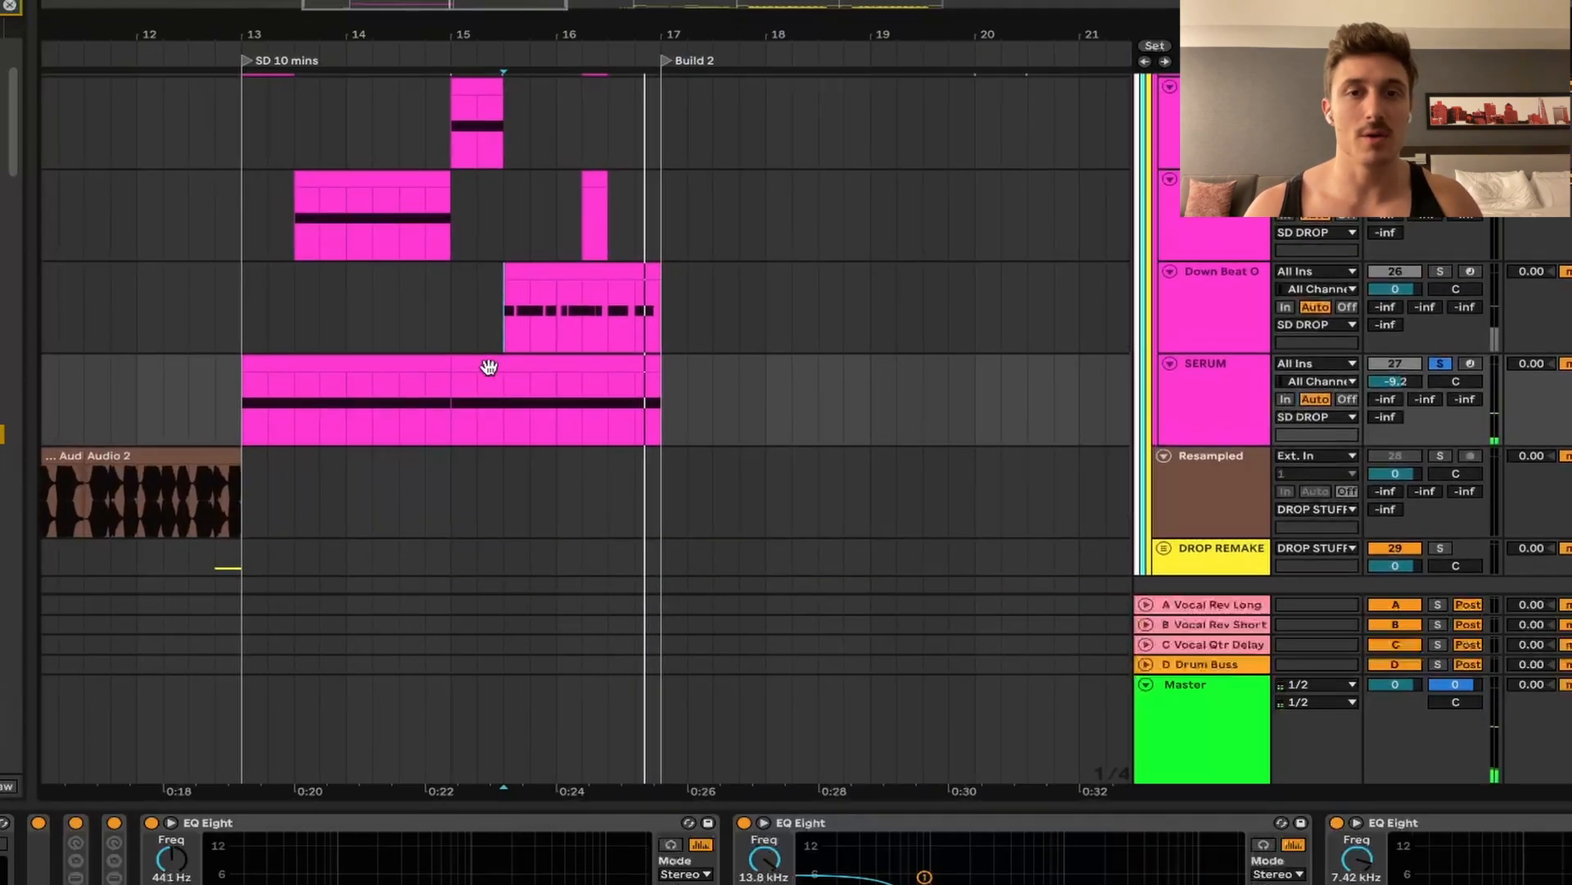
{"action": "left_click", "coordinate": [273, 492]}
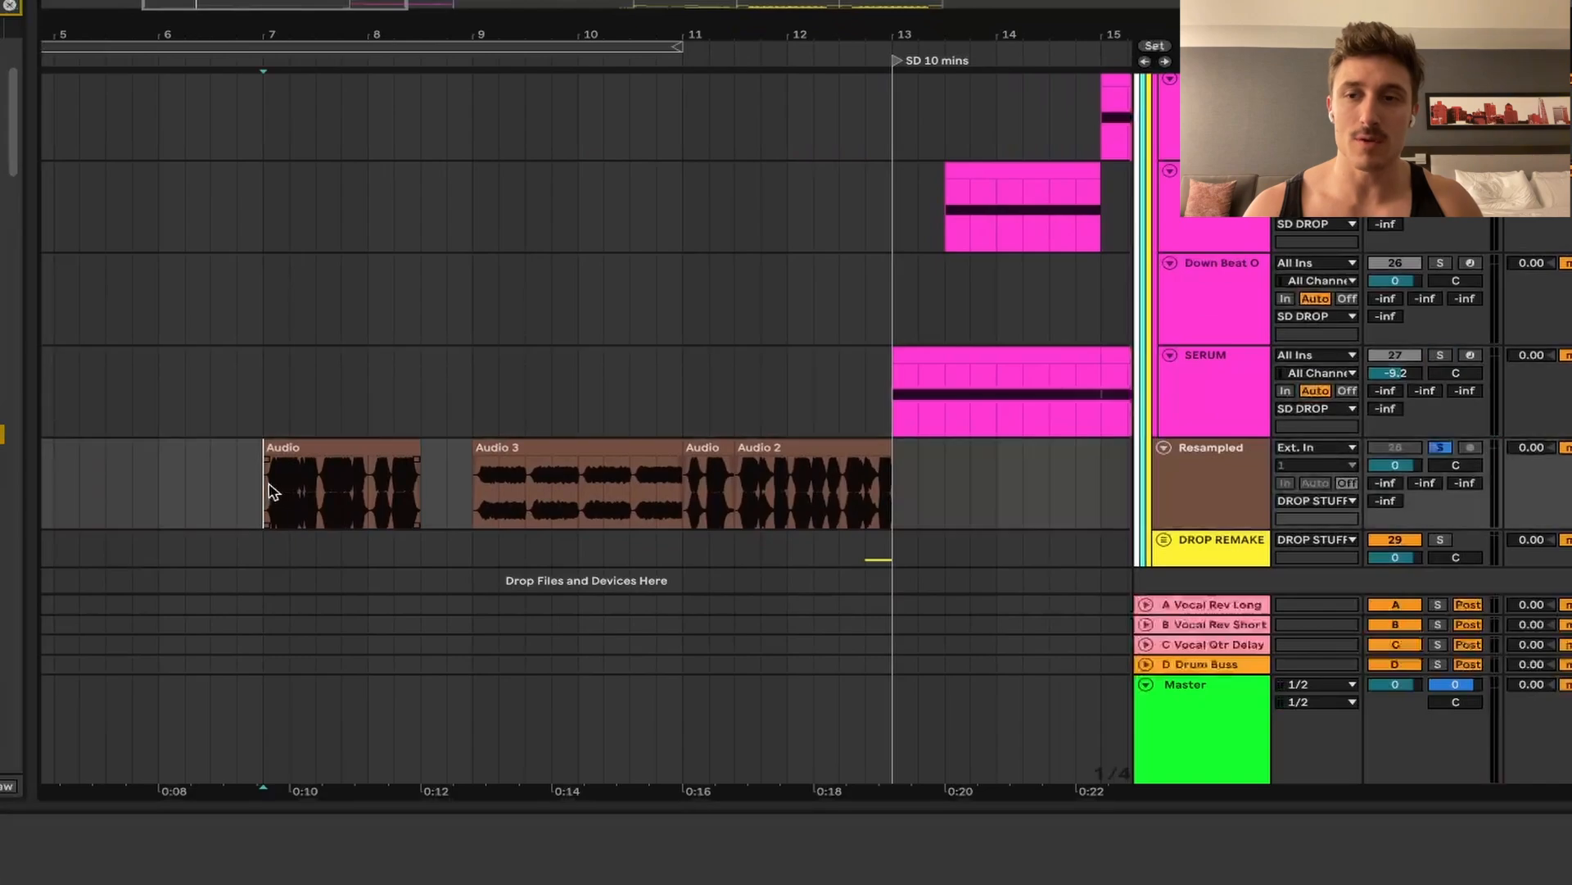
{"action": "scroll", "coordinate": [815, 411], "scroll_direction": "left", "scroll_amount": 5}
{"action": "key", "text": "space"}
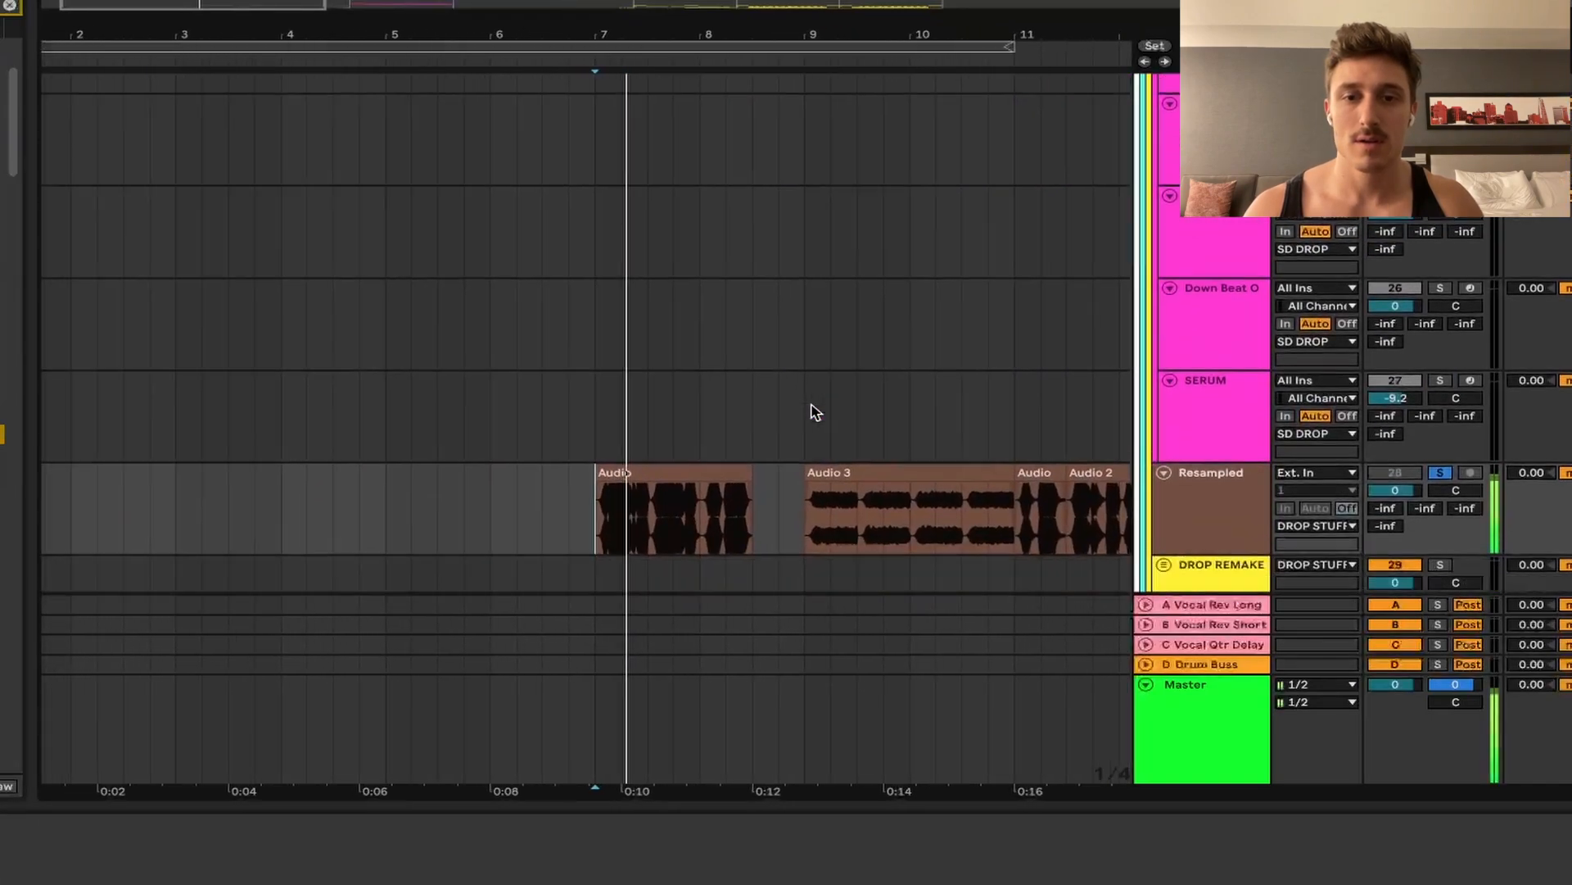
{"action": "scroll", "coordinate": [814, 412], "scroll_direction": "right", "scroll_amount": 3}
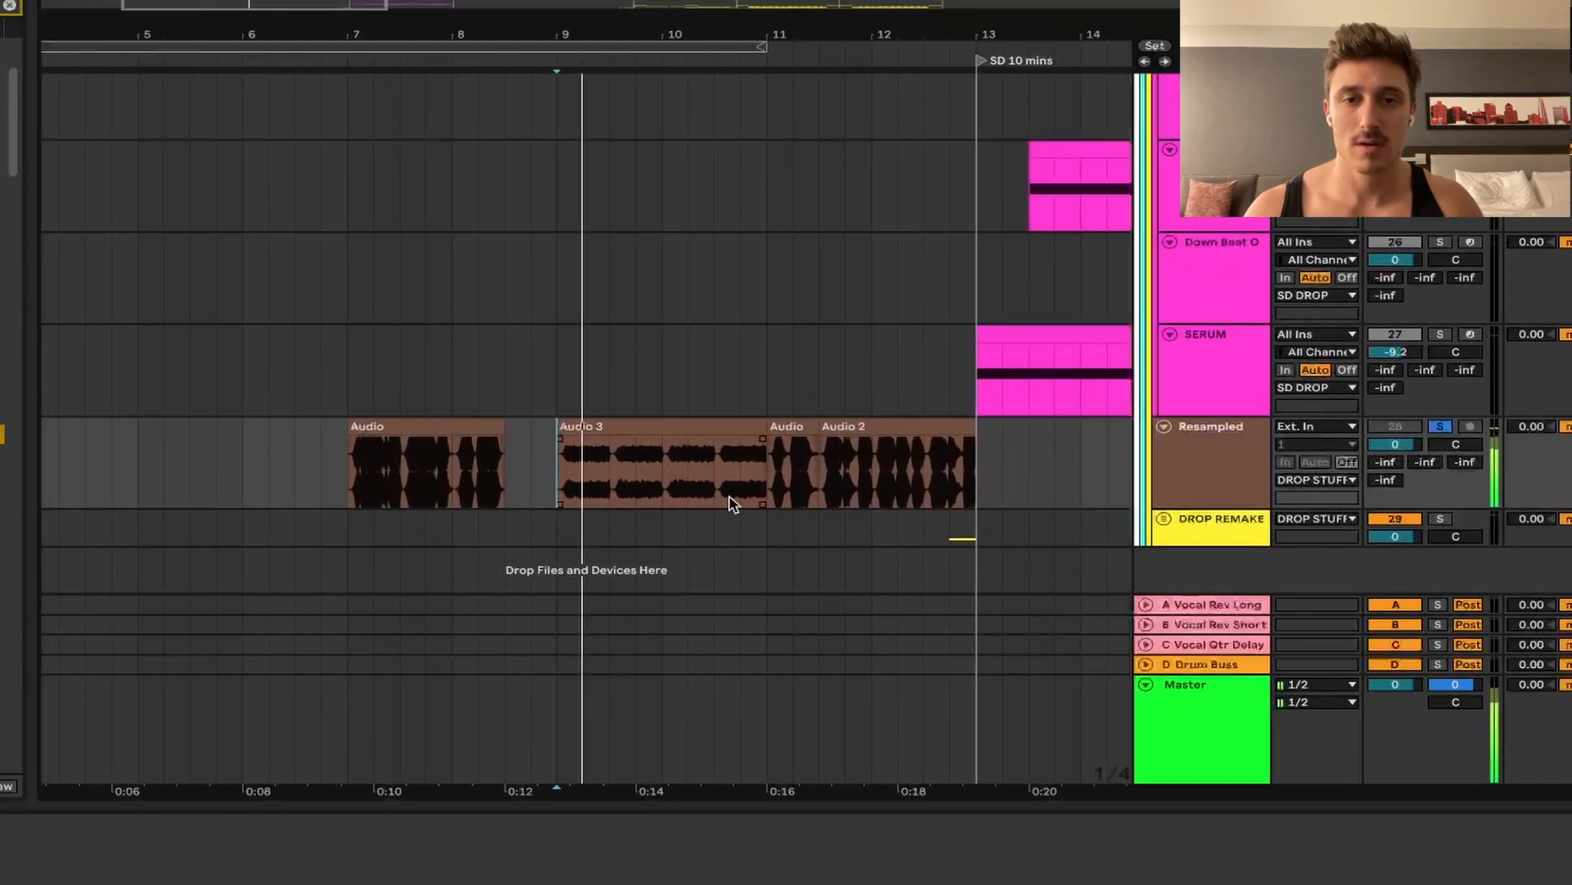
{"action": "scroll", "coordinate": [774, 487], "scroll_direction": "right", "scroll_amount": 5}
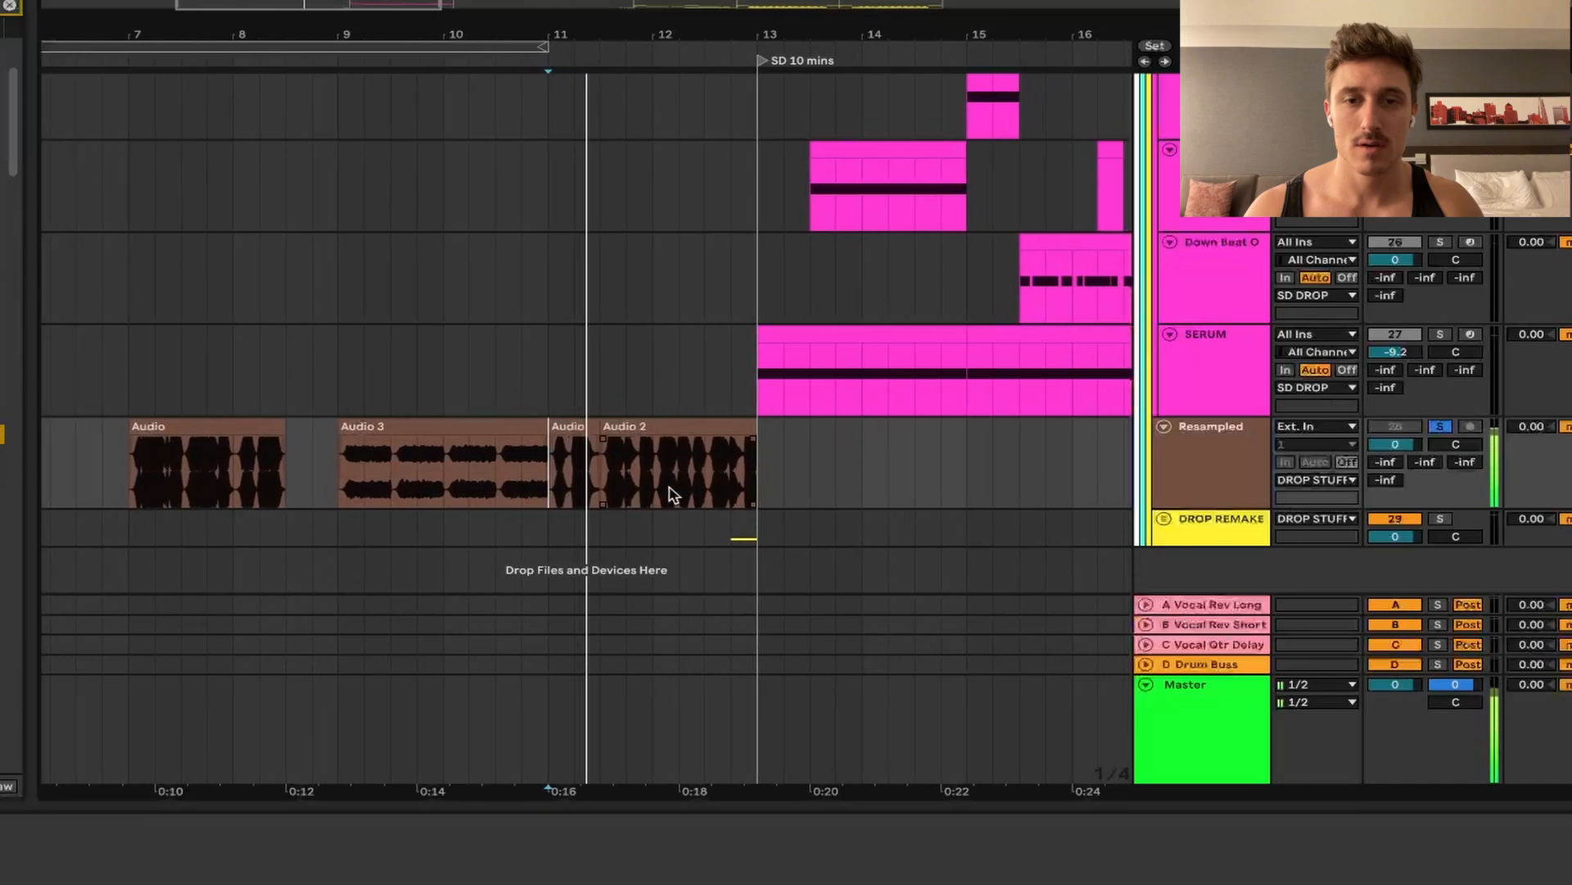
{"action": "scroll", "coordinate": [556, 487], "scroll_direction": "right", "scroll_amount": 4}
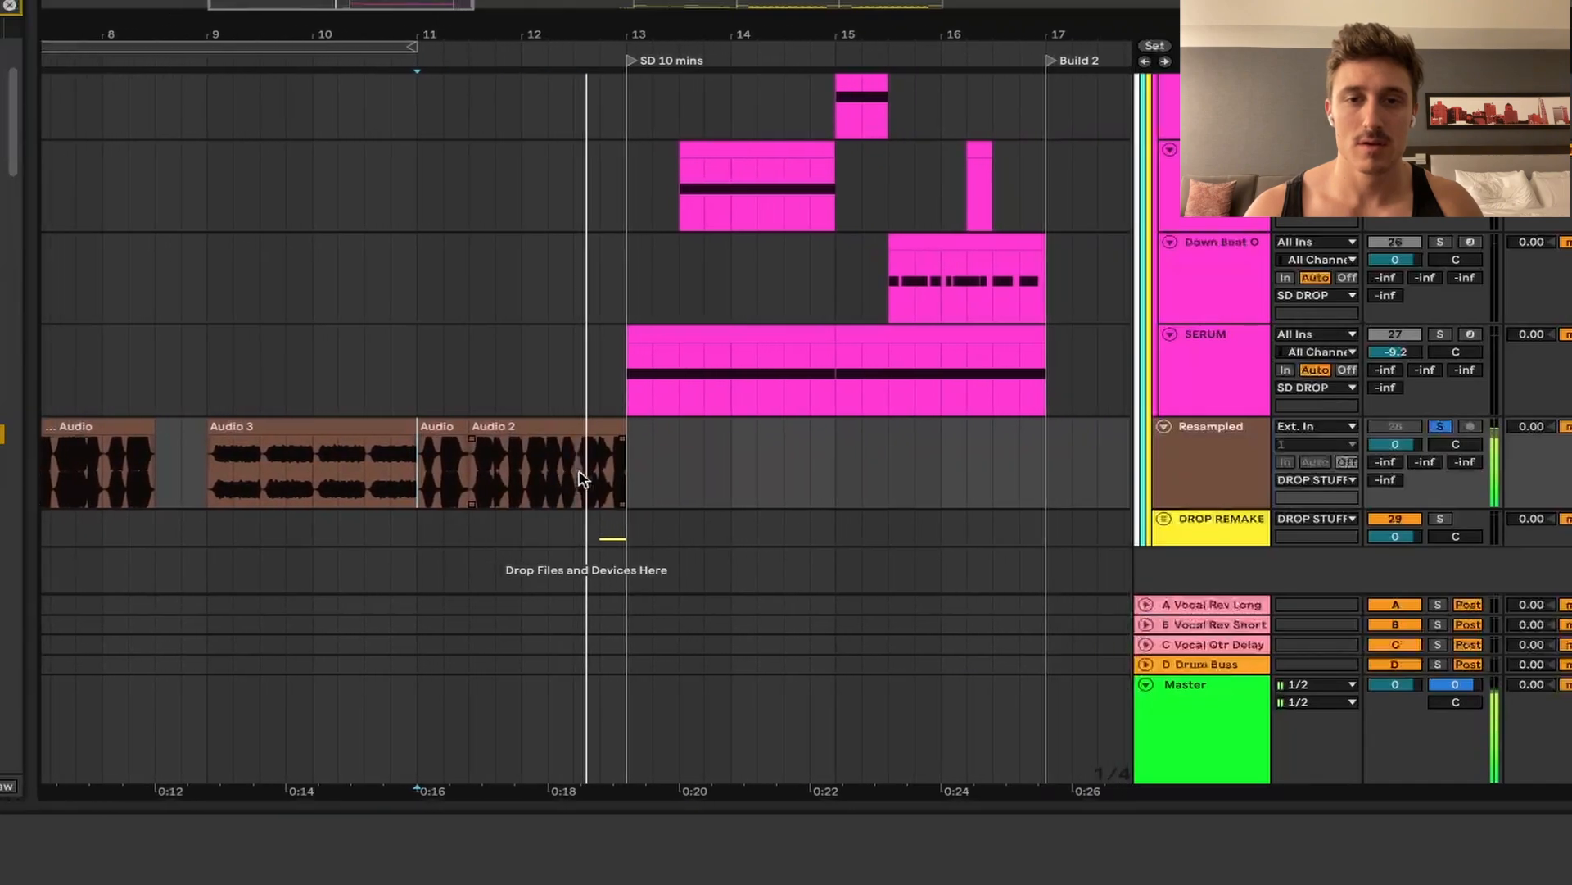
- Stop playback, unsolo the Resampled track, and place the insert marker at bar 11 on the SERUM track
{"action": "scroll", "coordinate": [610, 482], "scroll_direction": "up", "scroll_amount": 1}
{"action": "scroll", "coordinate": [610, 482], "scroll_direction": "right", "scroll_amount": 3}
{"action": "scroll", "coordinate": [610, 481], "scroll_direction": "up", "scroll_amount": 4}
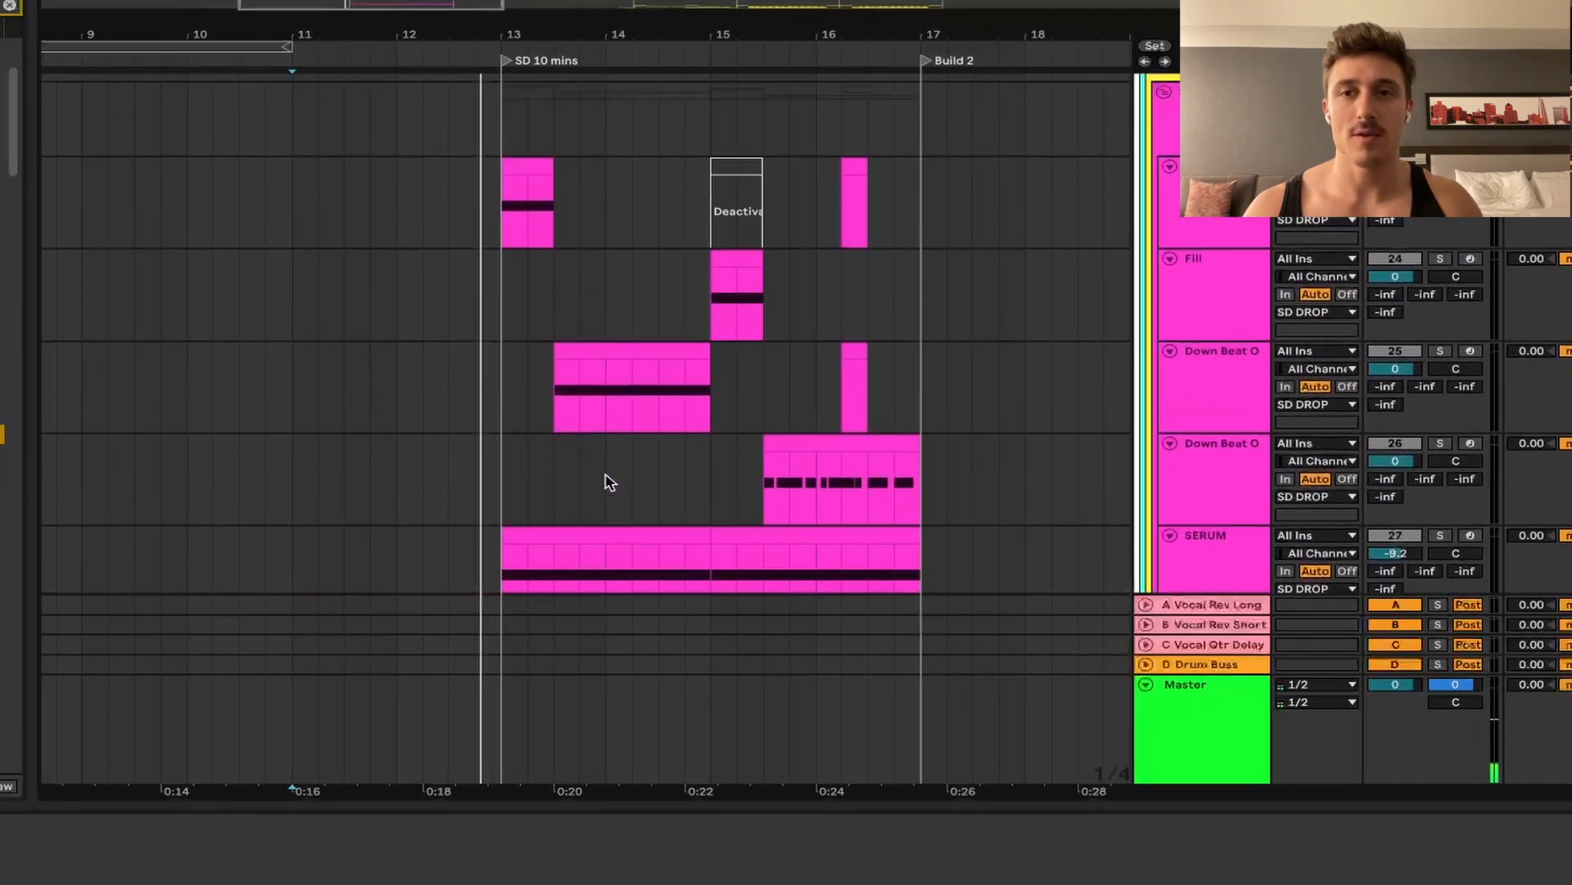
{"action": "scroll", "coordinate": [412, 548], "scroll_direction": "down", "scroll_amount": 5}
{"action": "scroll", "coordinate": [410, 544], "scroll_direction": "left", "scroll_amount": 4}
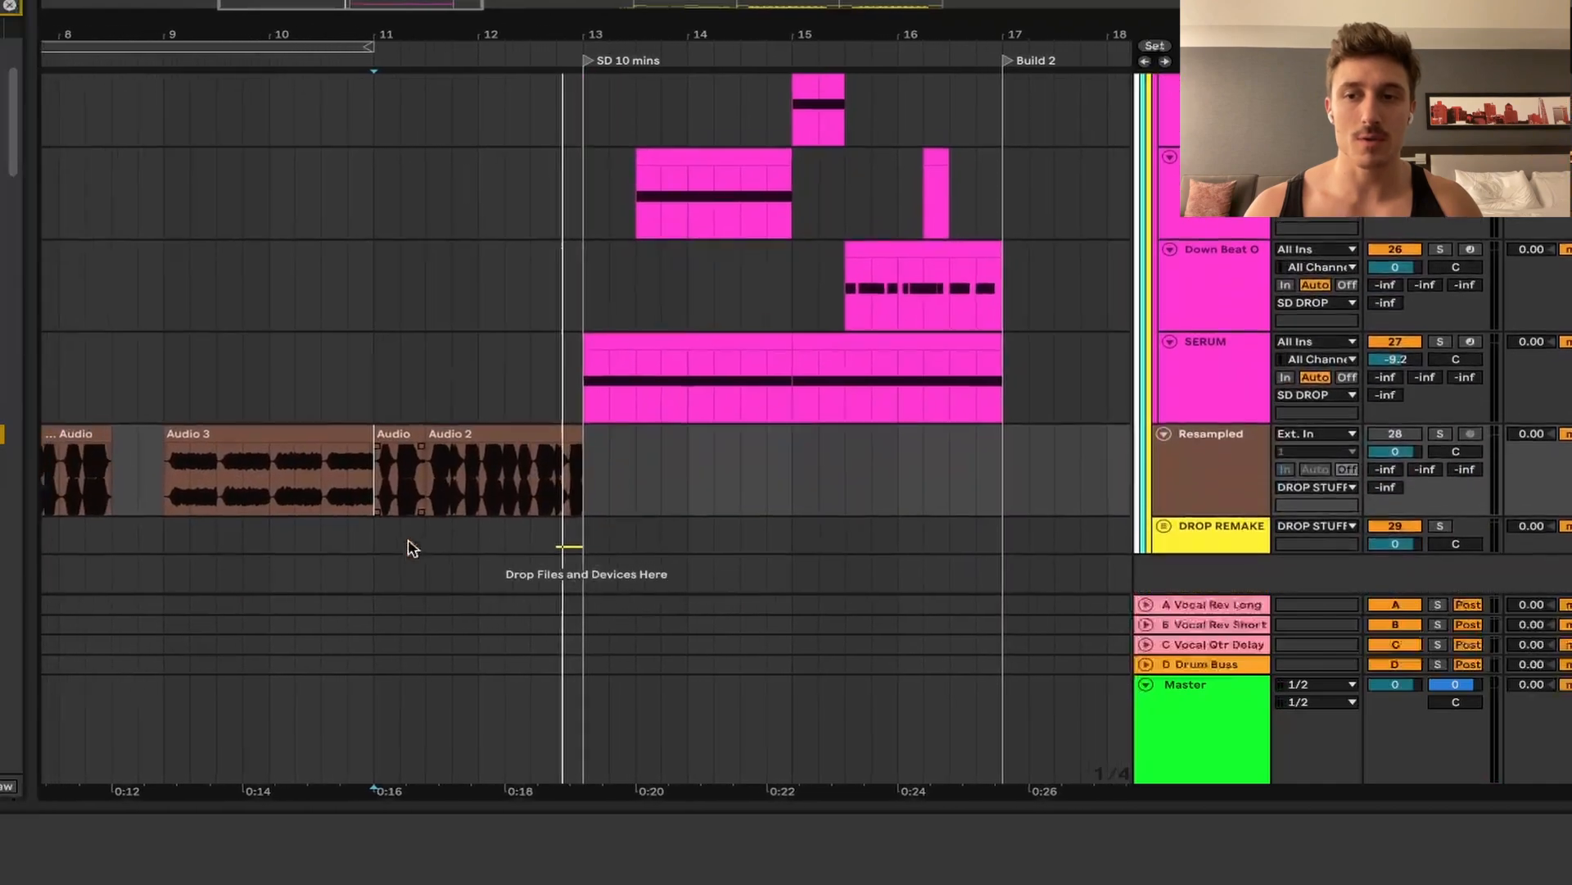
{"action": "left_click", "coordinate": [407, 376]}
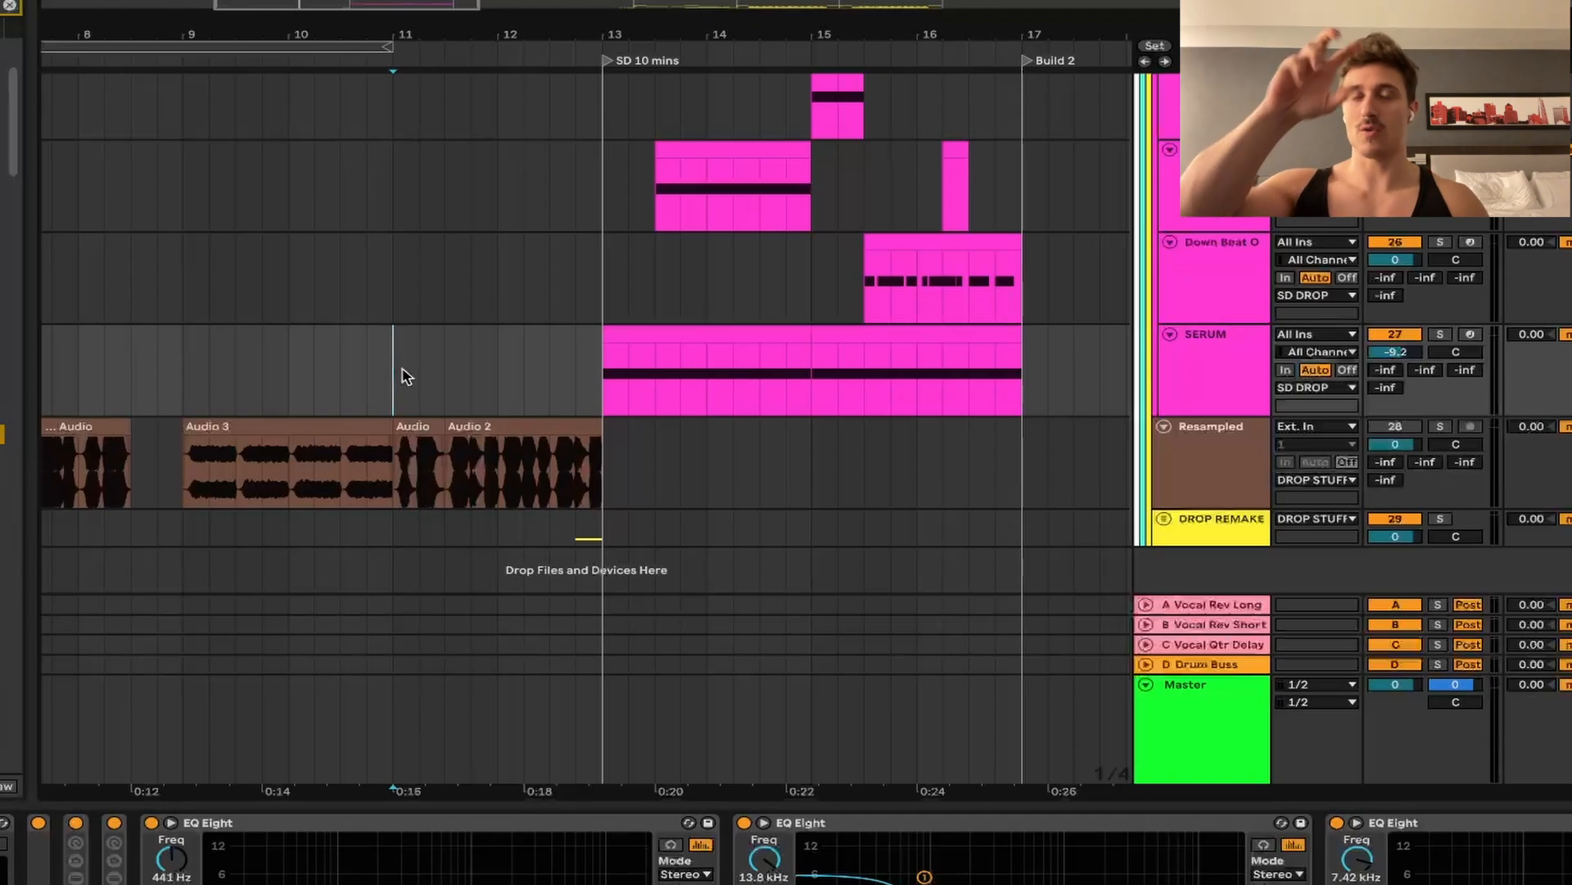
- Examine the KICK track's drum loop clips in the SD 10 mins section against the bass clips of the SD DROP group
{"action": "scroll", "coordinate": [726, 309], "scroll_direction": "up", "scroll_amount": 10}
{"action": "scroll", "coordinate": [713, 324], "scroll_direction": "left", "scroll_amount": 1}
{"action": "scroll", "coordinate": [695, 352], "scroll_direction": "up", "scroll_amount": 5}
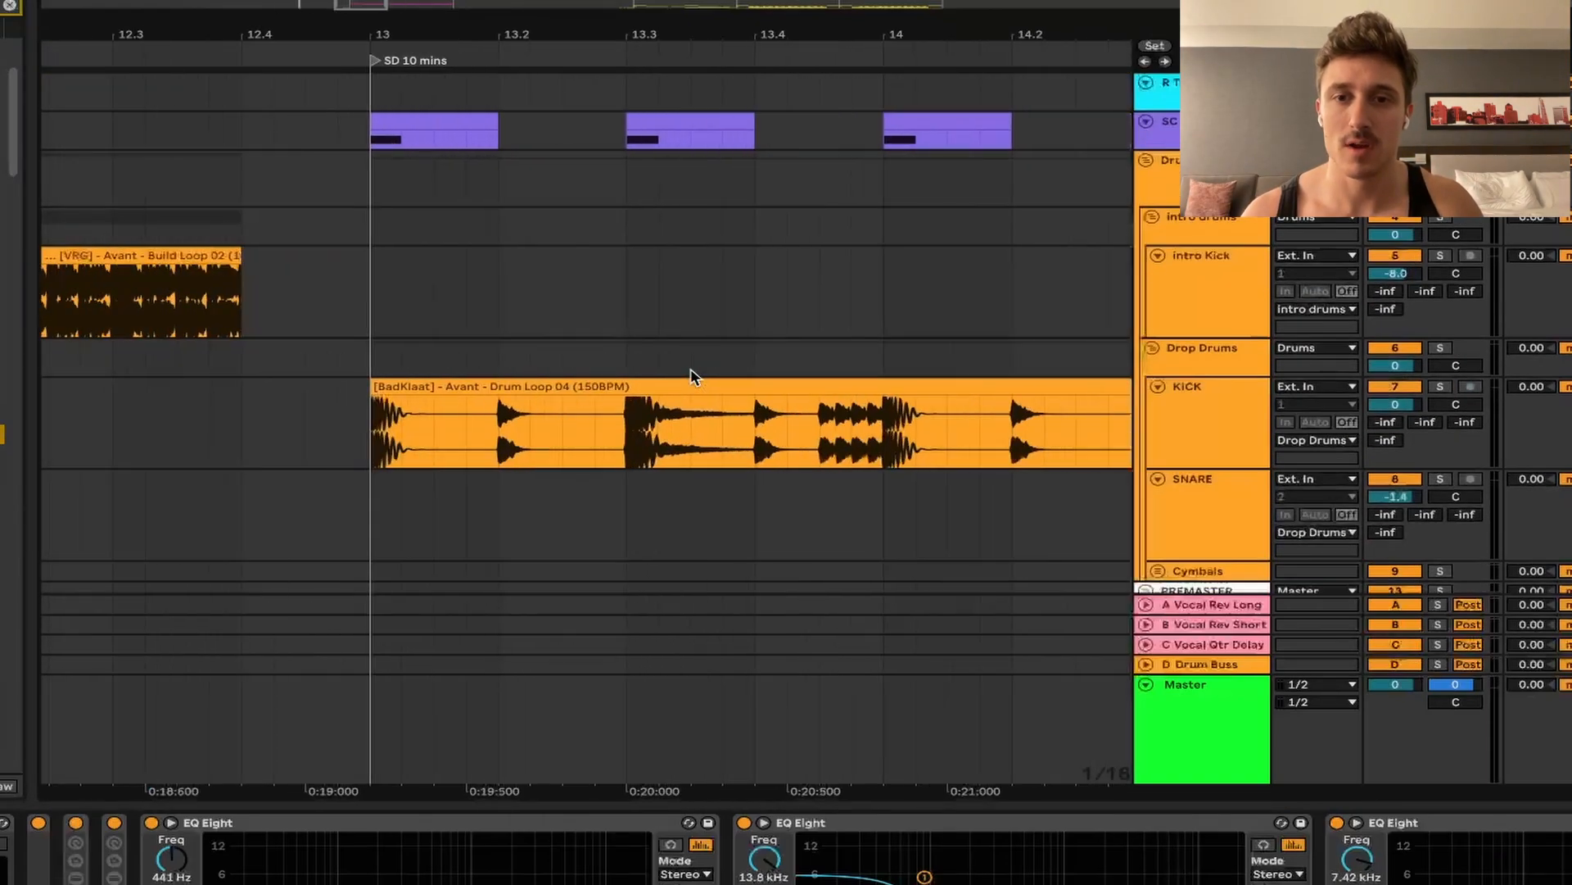
{"action": "scroll", "coordinate": [548, 389], "scroll_direction": "down", "scroll_amount": 5}
{"action": "scroll", "coordinate": [762, 410], "scroll_direction": "down", "scroll_amount": 4}
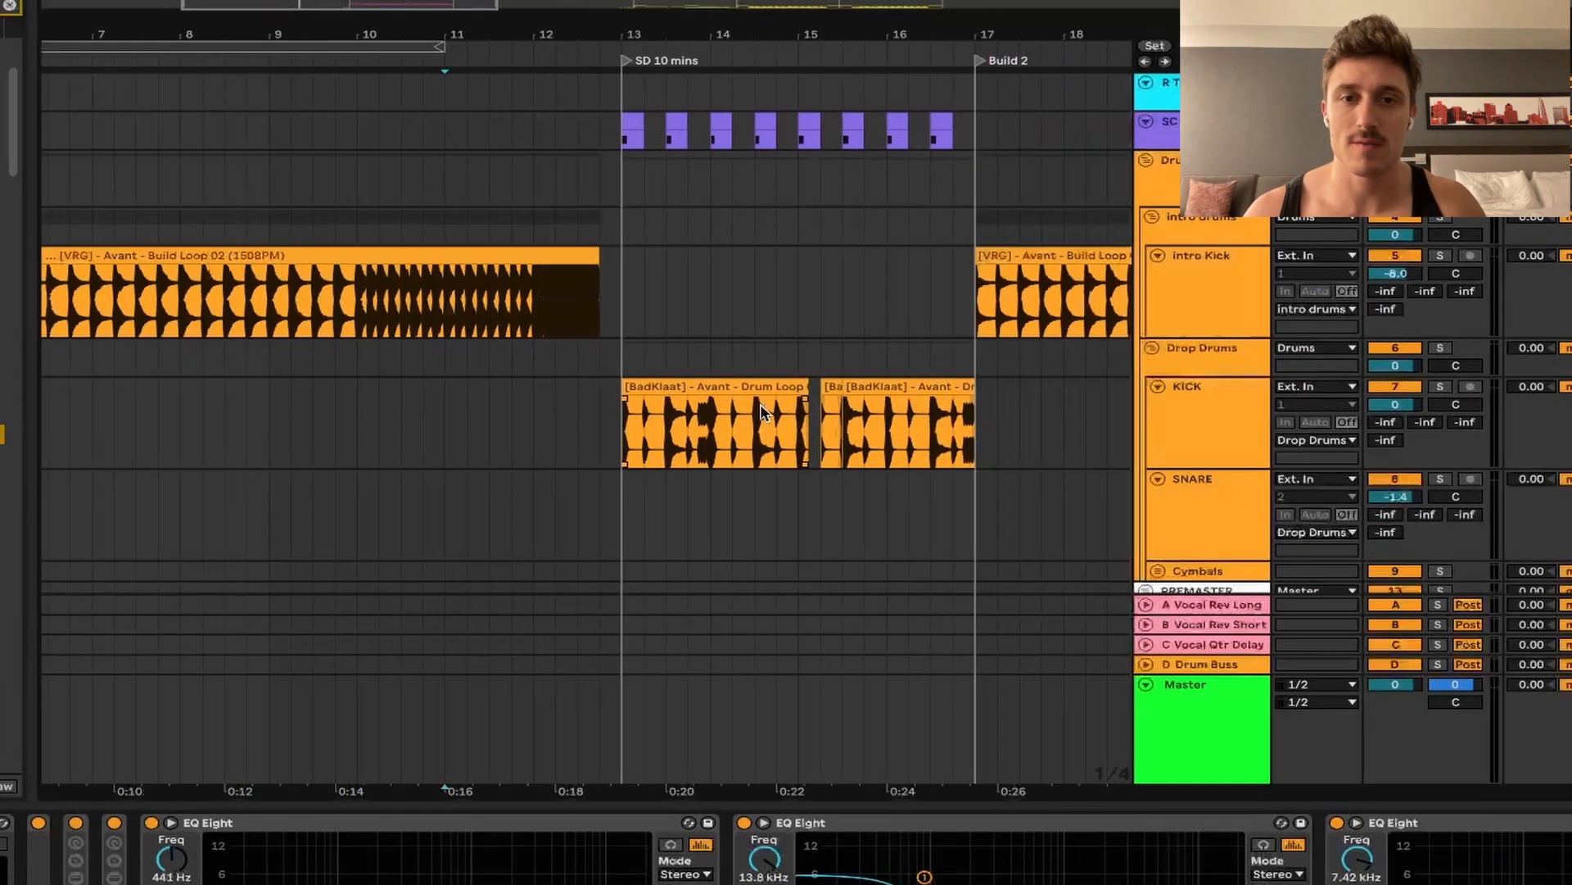
{"action": "scroll", "coordinate": [638, 446], "scroll_direction": "down", "scroll_amount": 8}
{"action": "scroll", "coordinate": [640, 446], "scroll_direction": "left", "scroll_amount": 2}
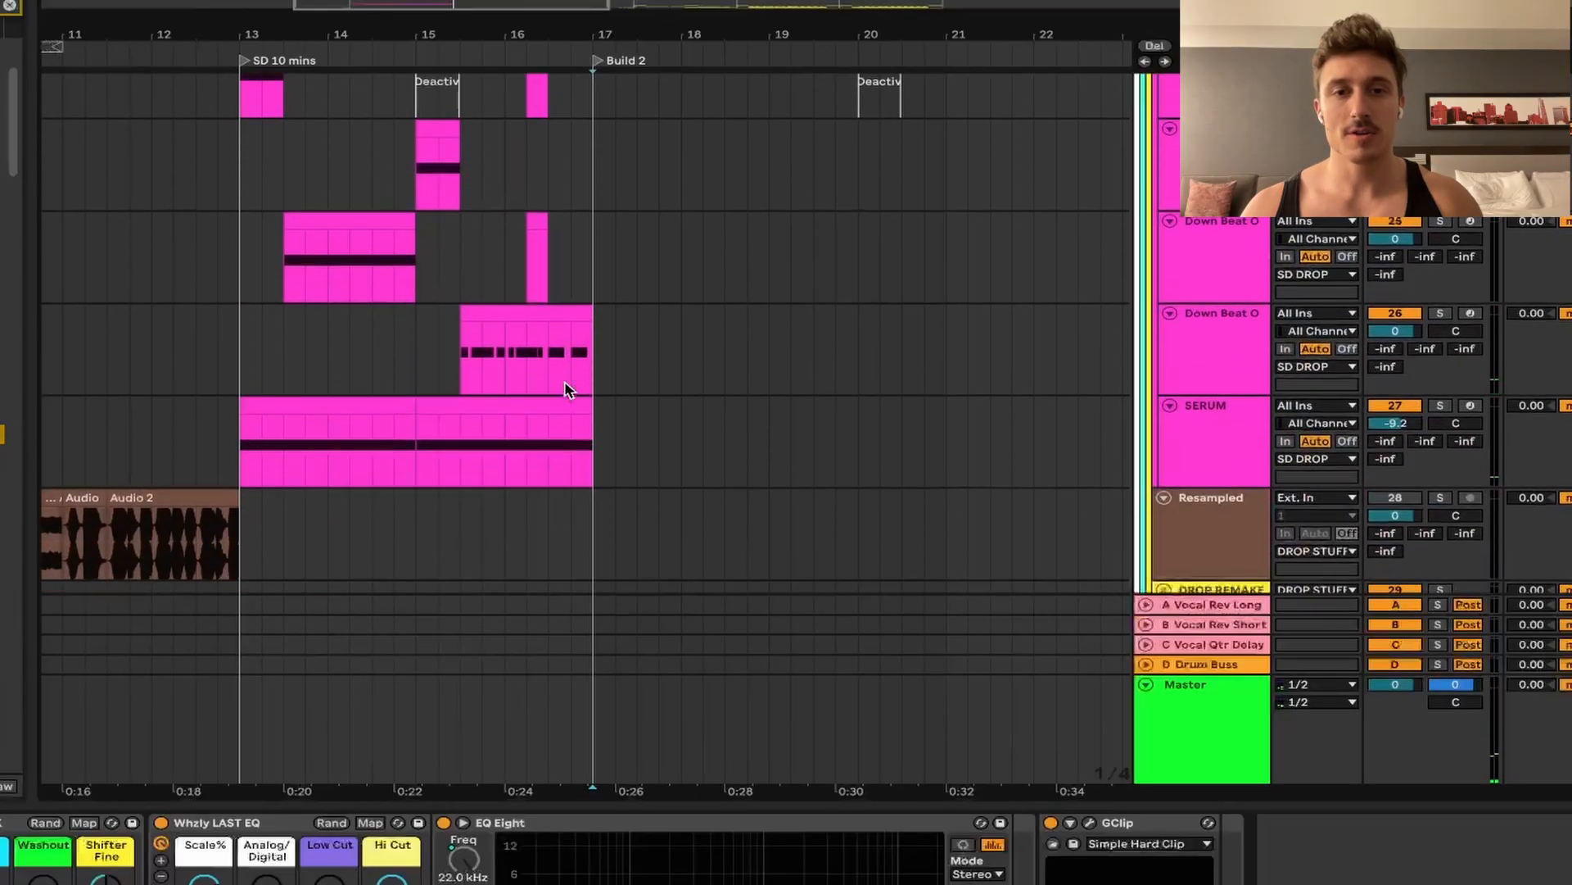
{"action": "scroll", "coordinate": [569, 389], "scroll_direction": "down", "scroll_amount": 3}
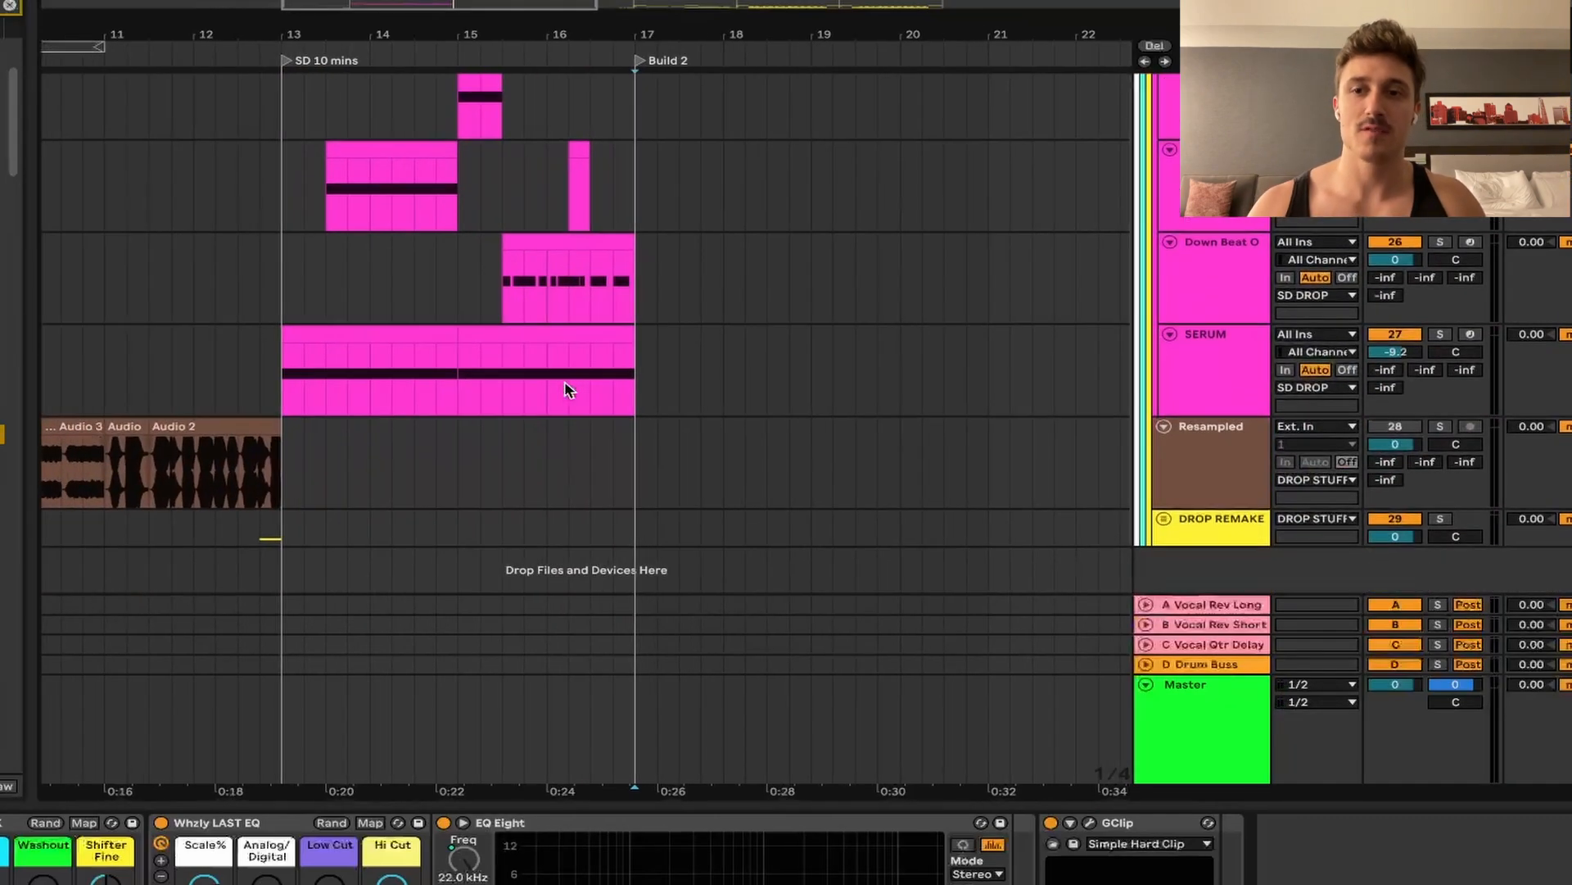
- Play the arrangement from bar 21 through the Fakeout into the Drop, and fold the DROP STUFF group
{"action": "scroll", "coordinate": [569, 389], "scroll_direction": "right", "scroll_amount": 6}
{"action": "scroll", "coordinate": [565, 390], "scroll_direction": "up", "scroll_amount": 2}
{"action": "left_click", "coordinate": [709, 291]}
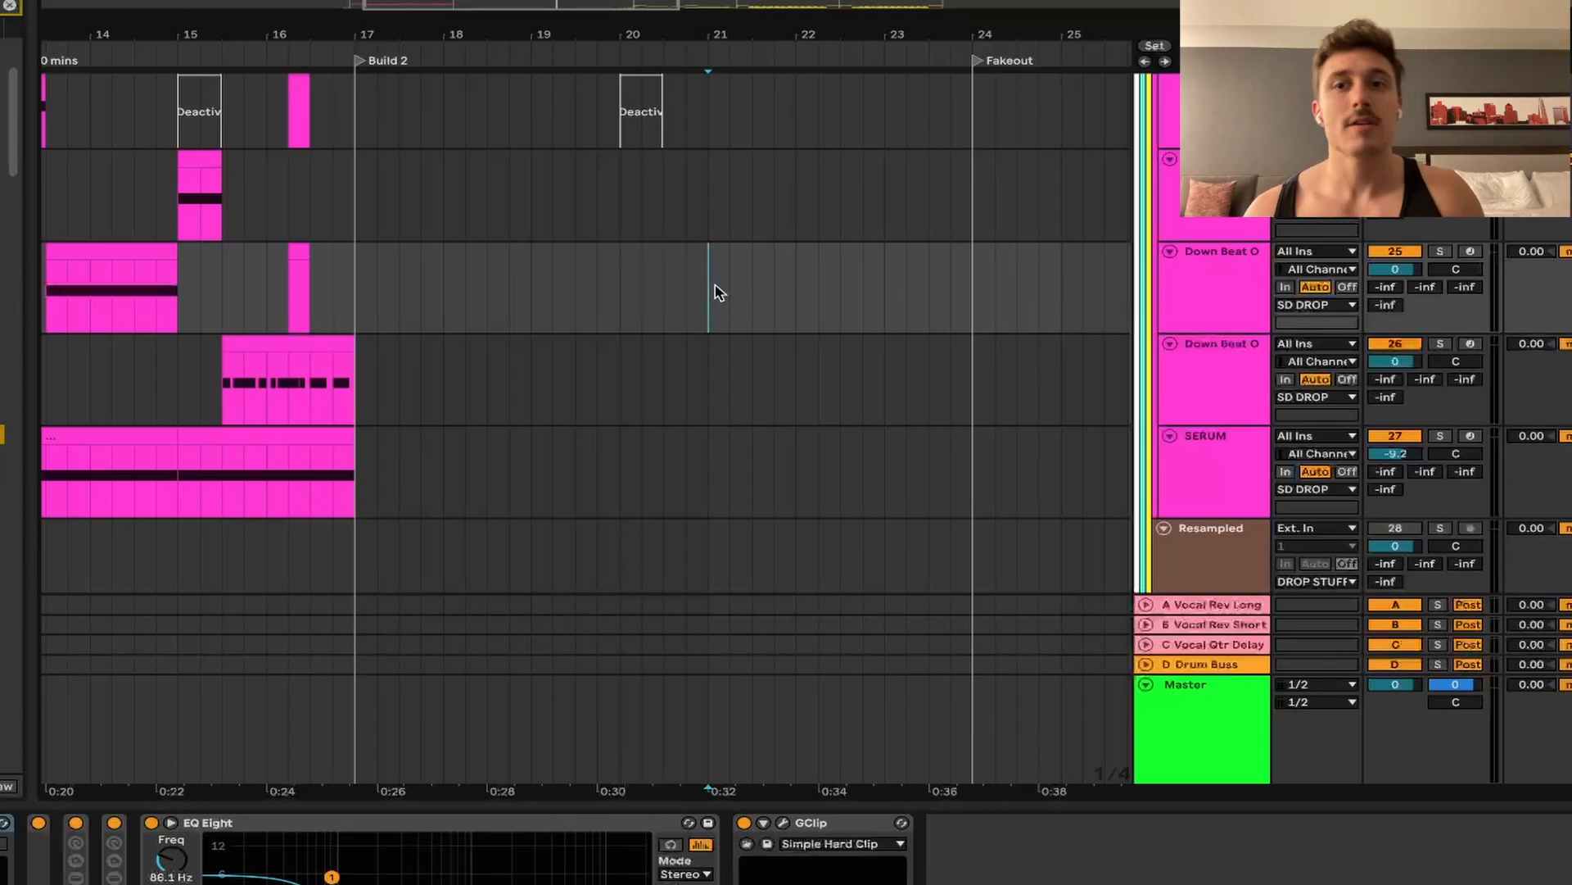
{"action": "key", "text": "space"}
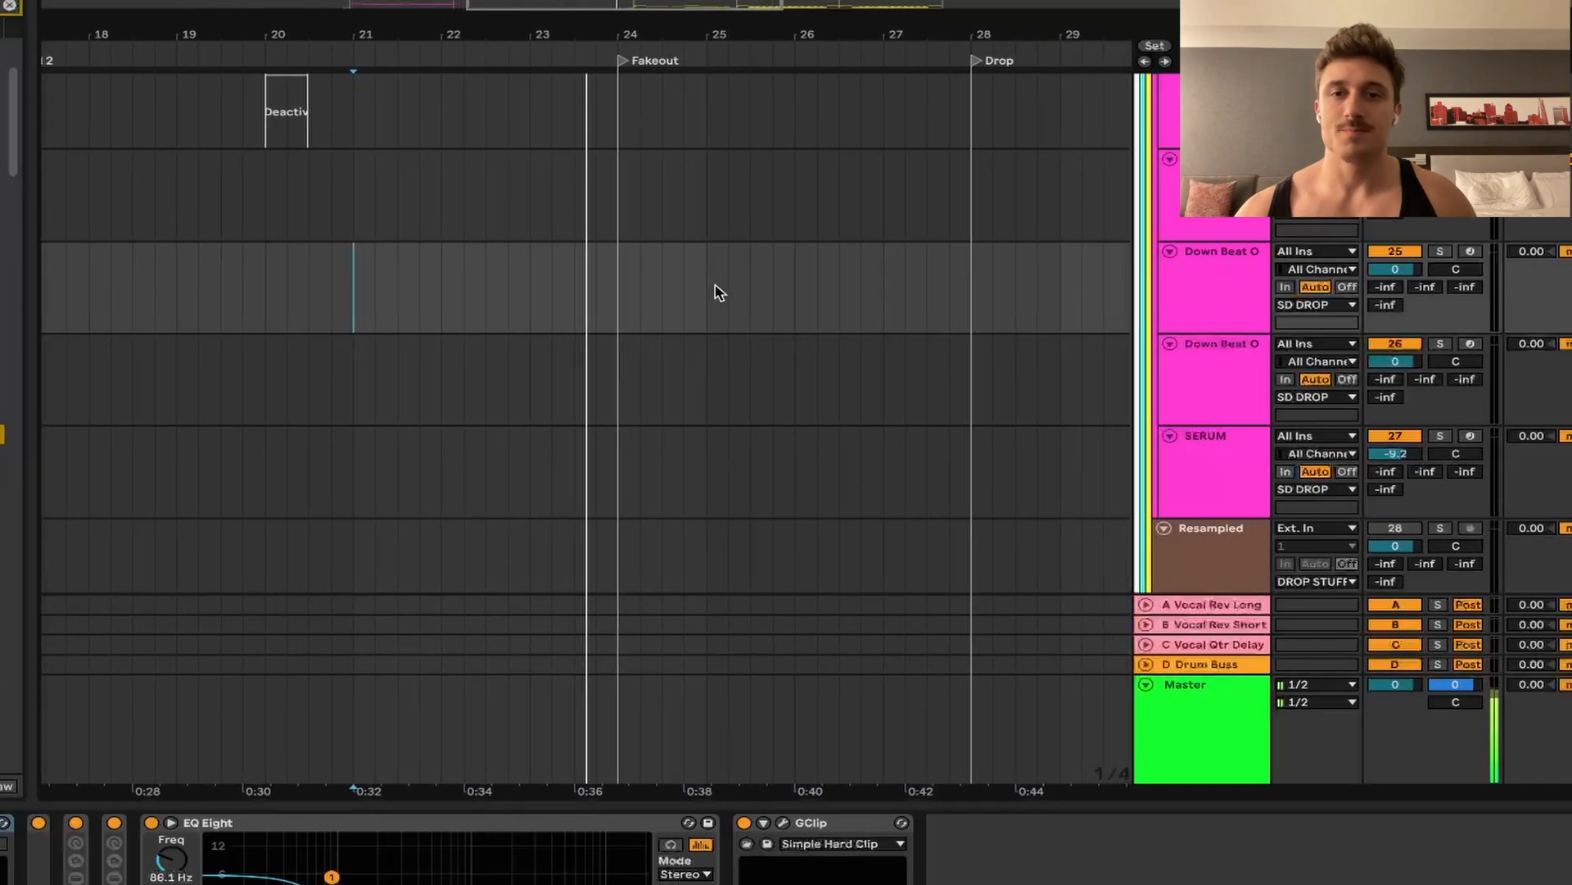
{"action": "scroll", "coordinate": [713, 291], "scroll_direction": "up", "scroll_amount": 6}
{"action": "left_click", "coordinate": [1156, 353]}
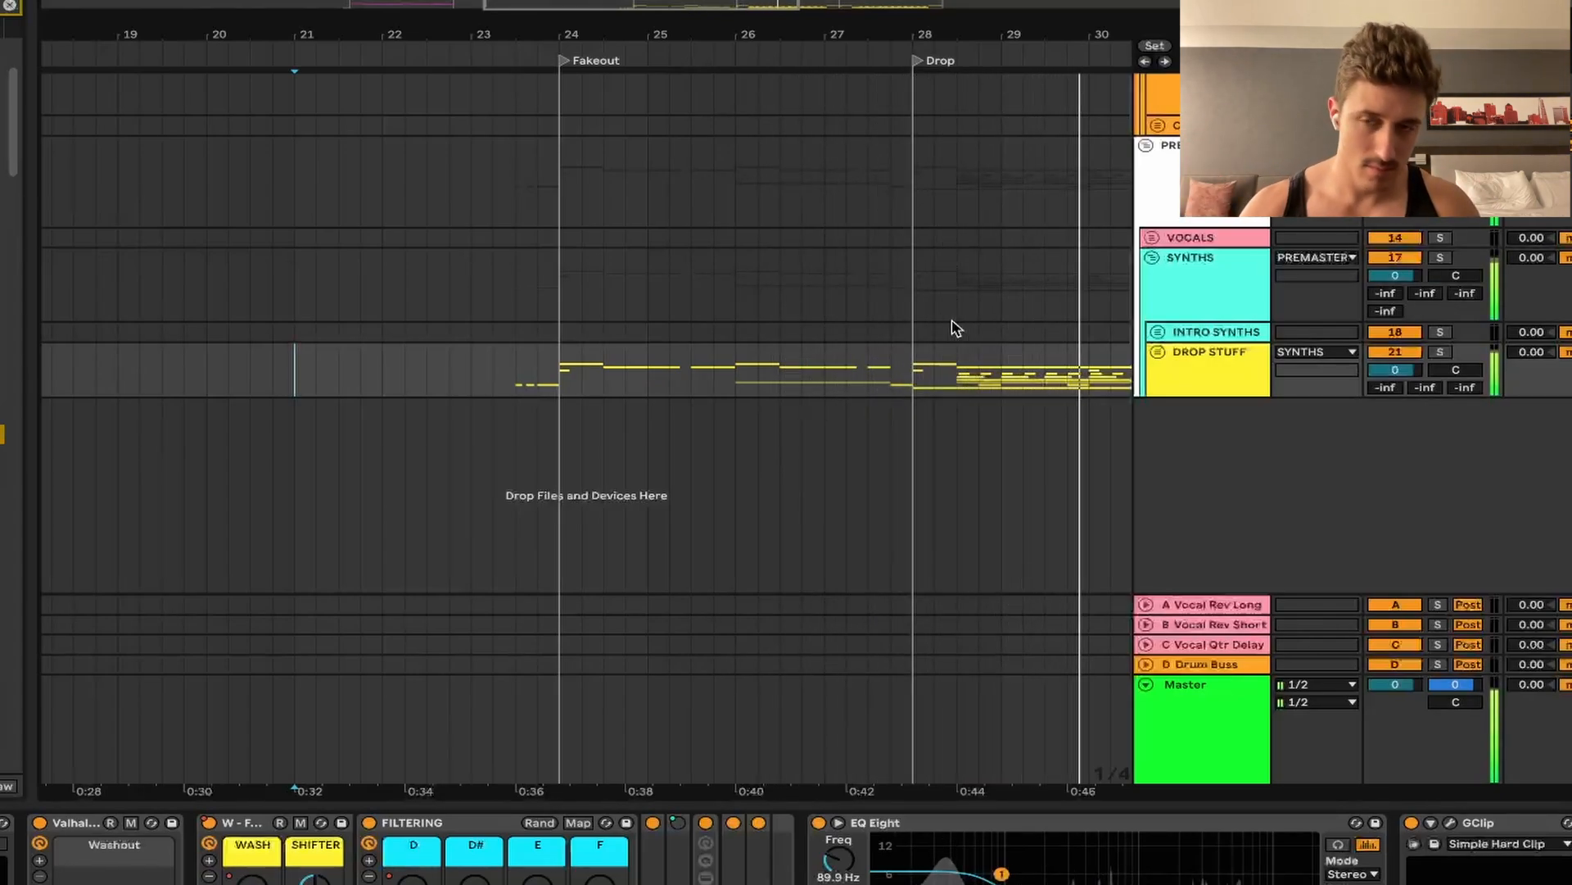
- Play the arrangement through the Drop and B sections up to the end marker, and stop playback
{"action": "scroll", "coordinate": [976, 371], "scroll_direction": "right", "scroll_amount": 3}
{"action": "scroll", "coordinate": [975, 373], "scroll_direction": "right", "scroll_amount": 1}
{"action": "scroll", "coordinate": [976, 373], "scroll_direction": "right", "scroll_amount": 3}
{"action": "scroll", "coordinate": [975, 374], "scroll_direction": "up", "scroll_amount": 1}
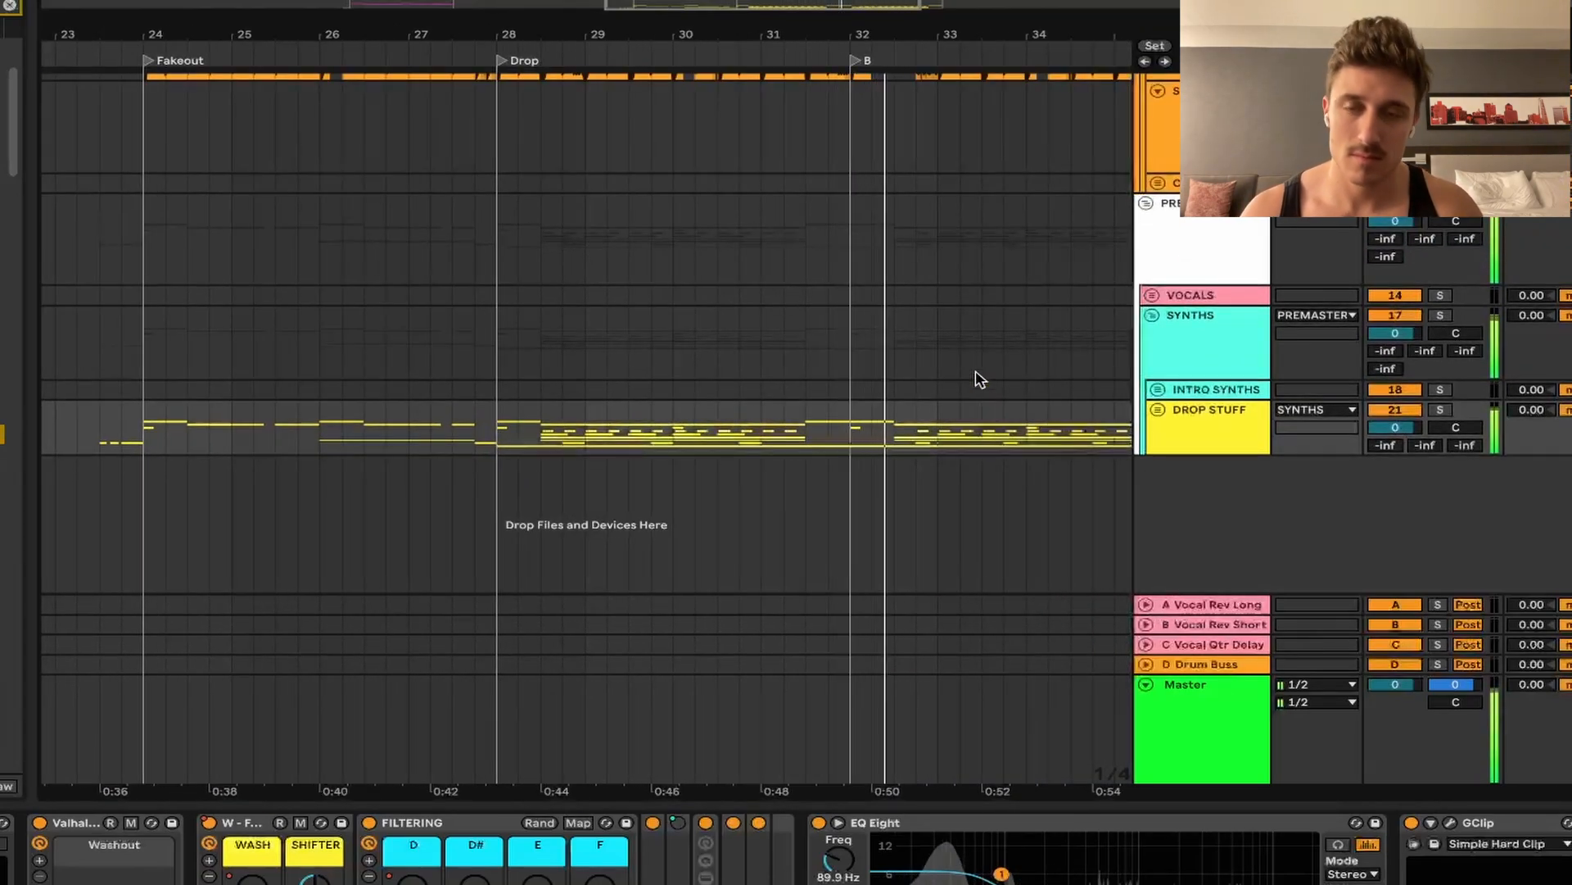
{"action": "scroll", "coordinate": [979, 379], "scroll_direction": "right", "scroll_amount": 2}
{"action": "scroll", "coordinate": [981, 379], "scroll_direction": "right", "scroll_amount": 1}
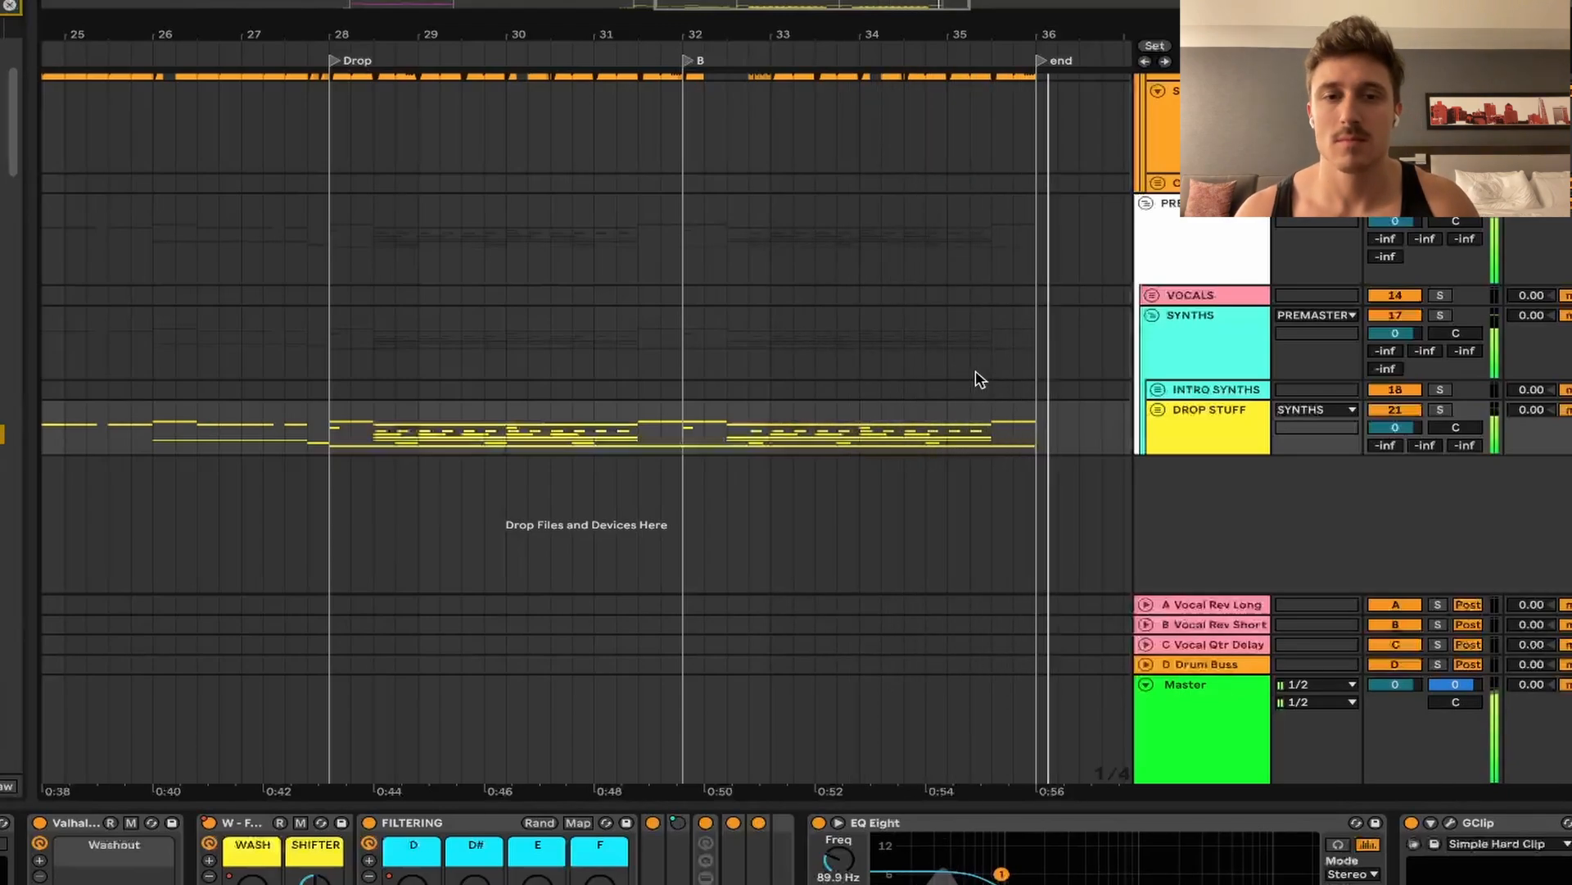
{"action": "scroll", "coordinate": [638, 393], "scroll_direction": "left", "scroll_amount": 3}
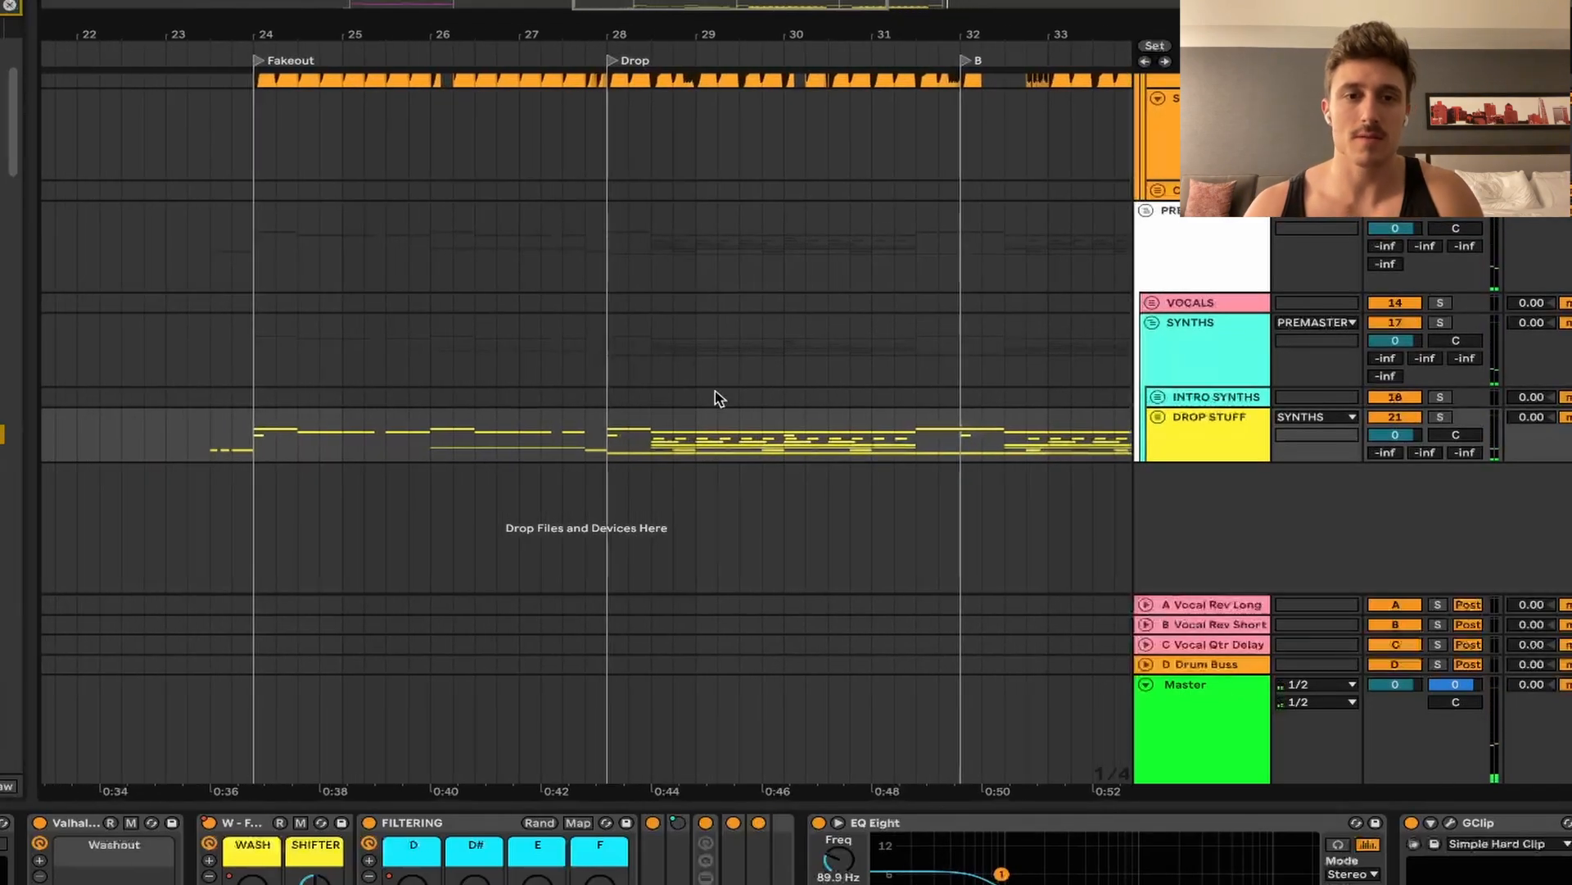
- Unfold the DROP STUFF group and audition the soloed Call track from the Fakeout at bar 24
{"action": "left_click", "coordinate": [1156, 417]}
{"action": "scroll", "coordinate": [956, 428], "scroll_direction": "down", "scroll_amount": 5}
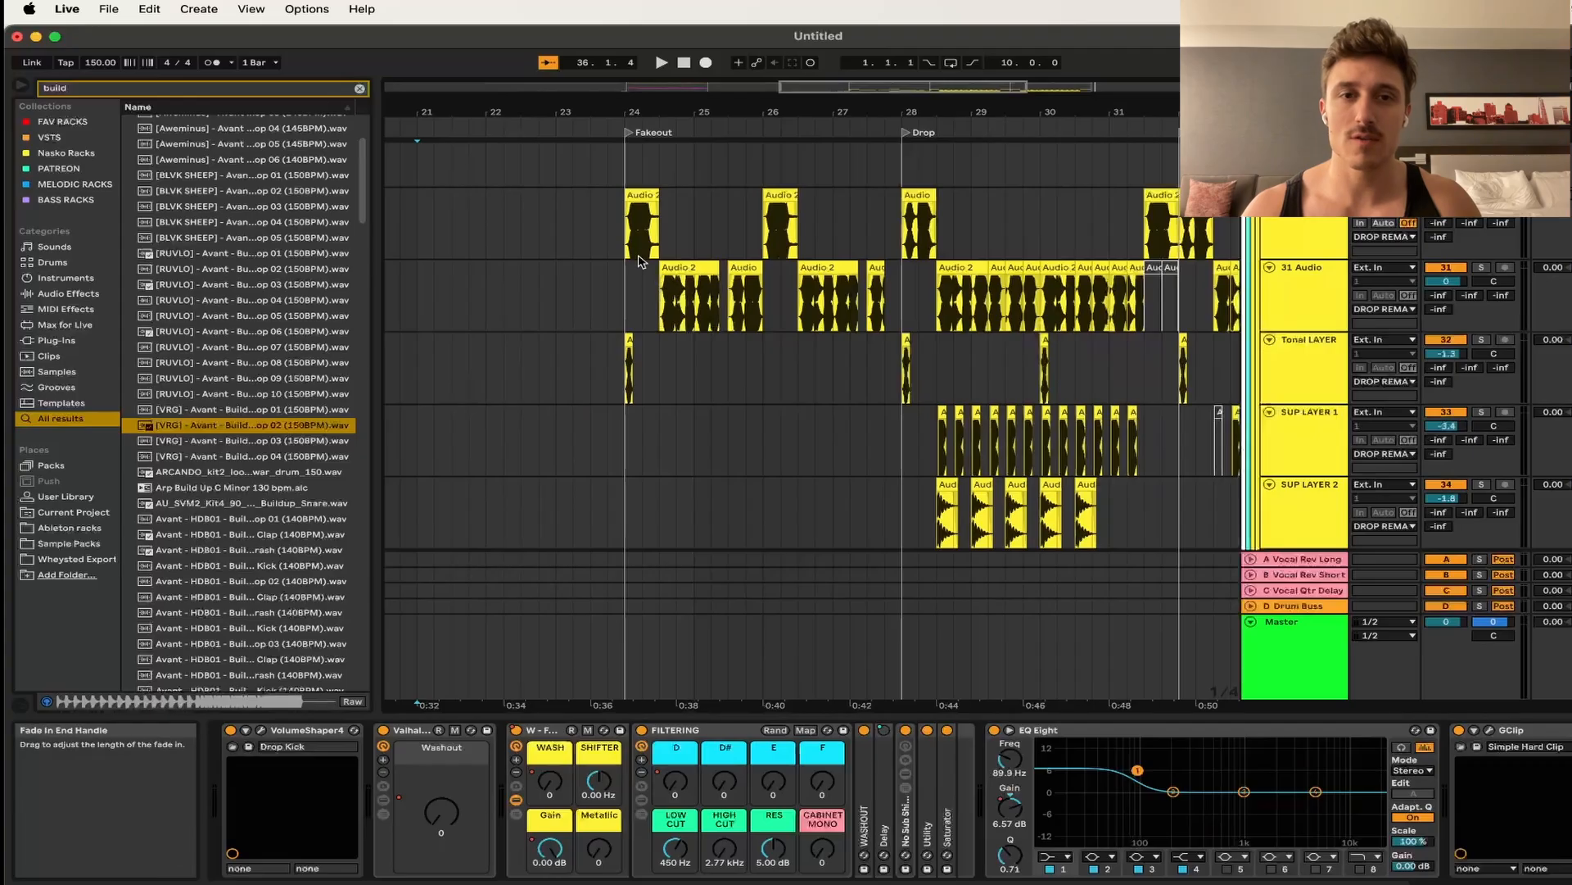
{"action": "left_click", "coordinate": [623, 242]}
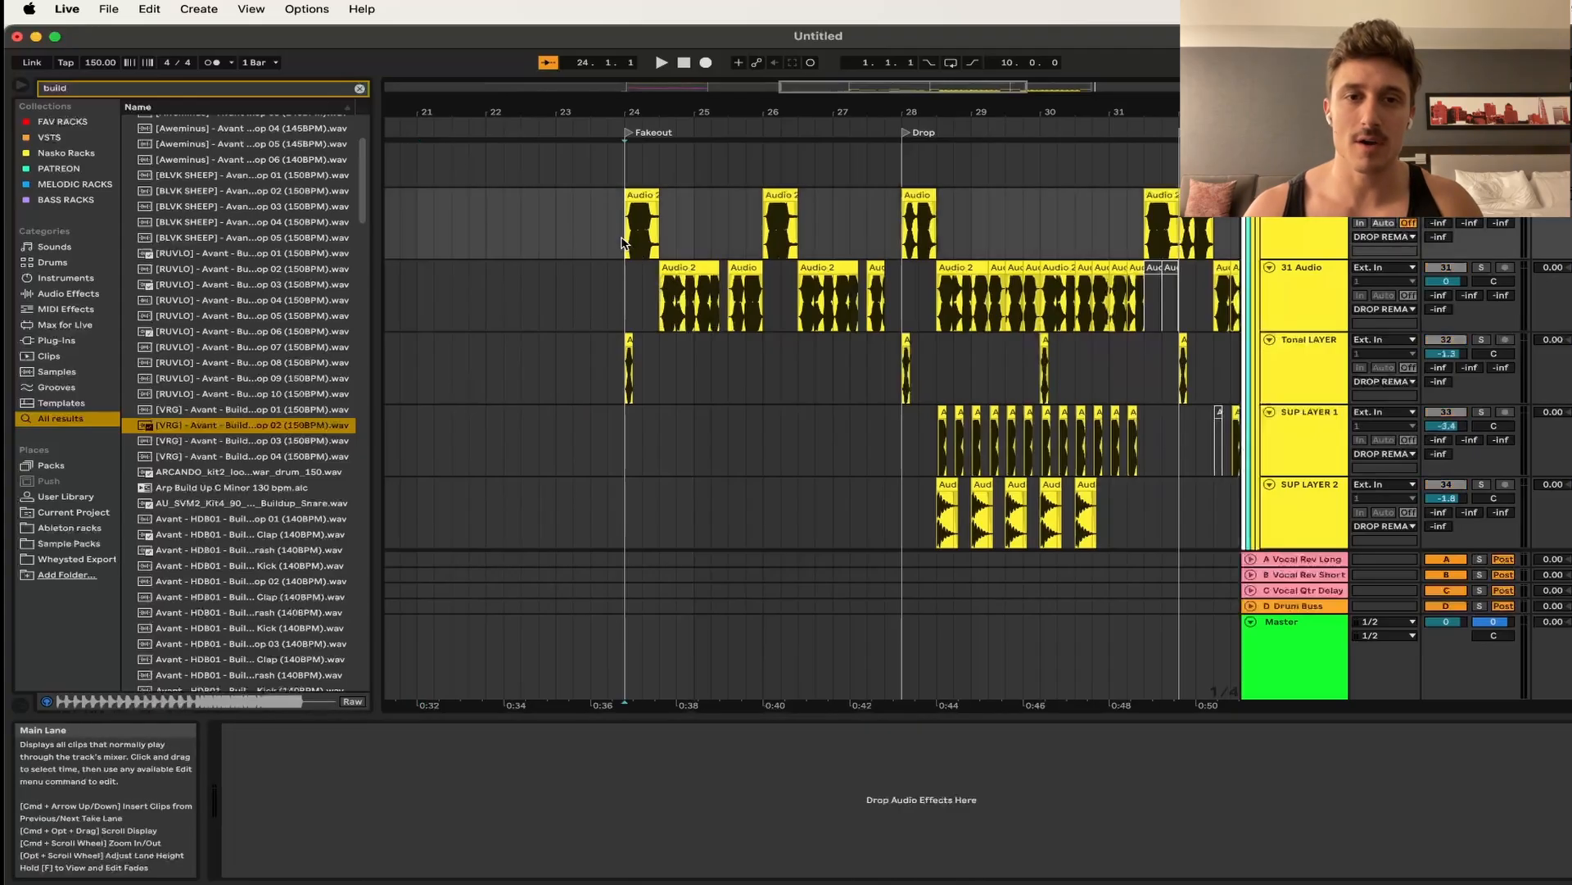
{"action": "scroll", "coordinate": [750, 255], "scroll_direction": "up", "scroll_amount": 5}
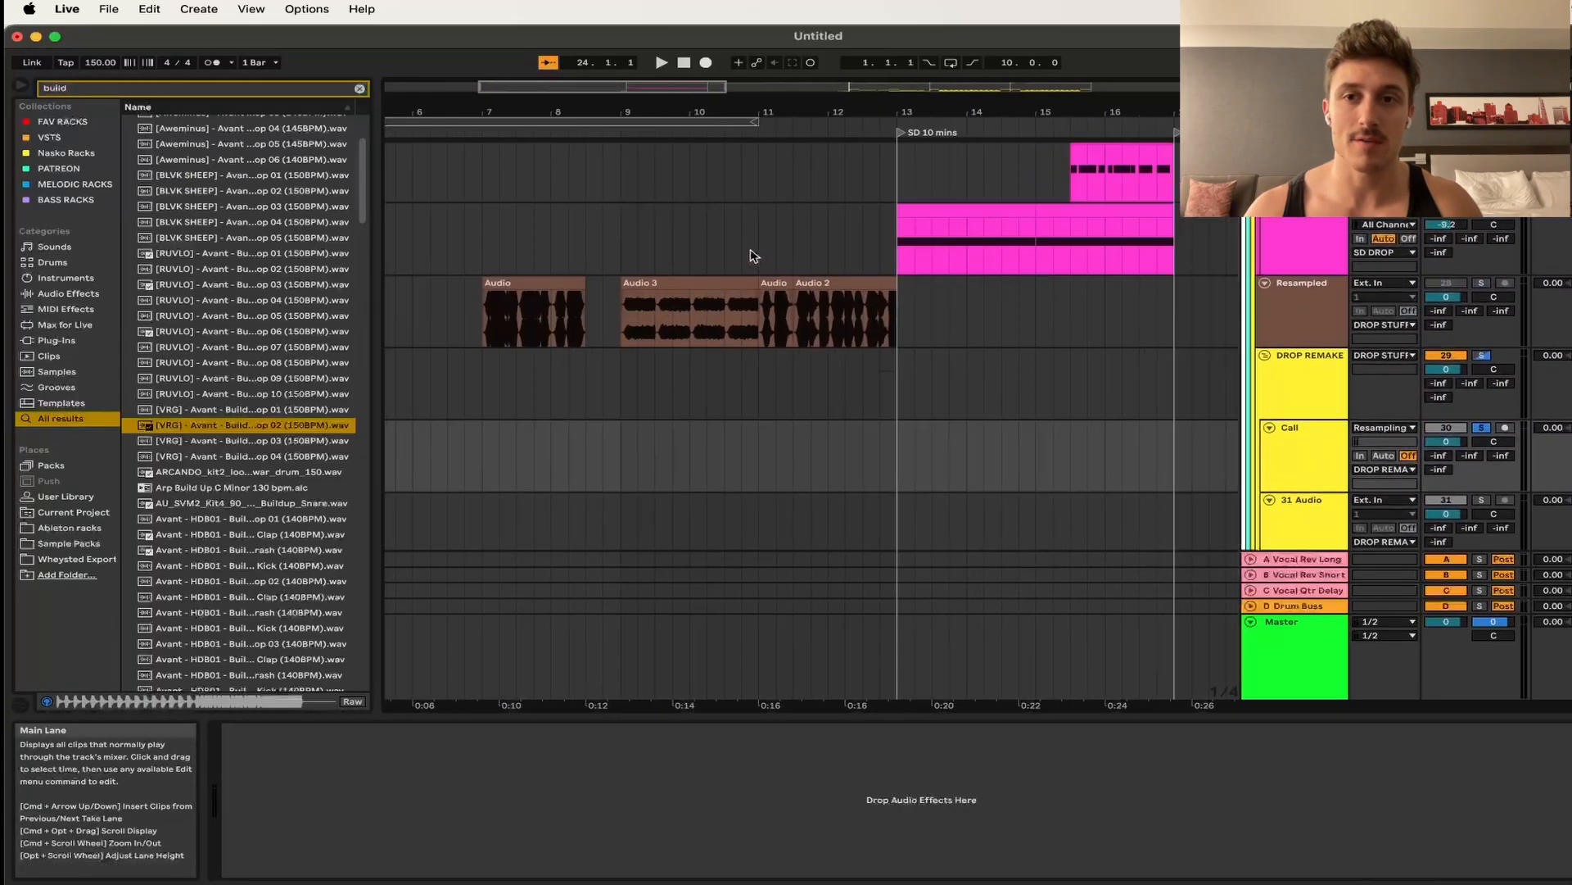
{"action": "scroll", "coordinate": [754, 256], "scroll_direction": "down", "scroll_amount": 5}
{"action": "scroll", "coordinate": [754, 255], "scroll_direction": "left", "scroll_amount": 3}
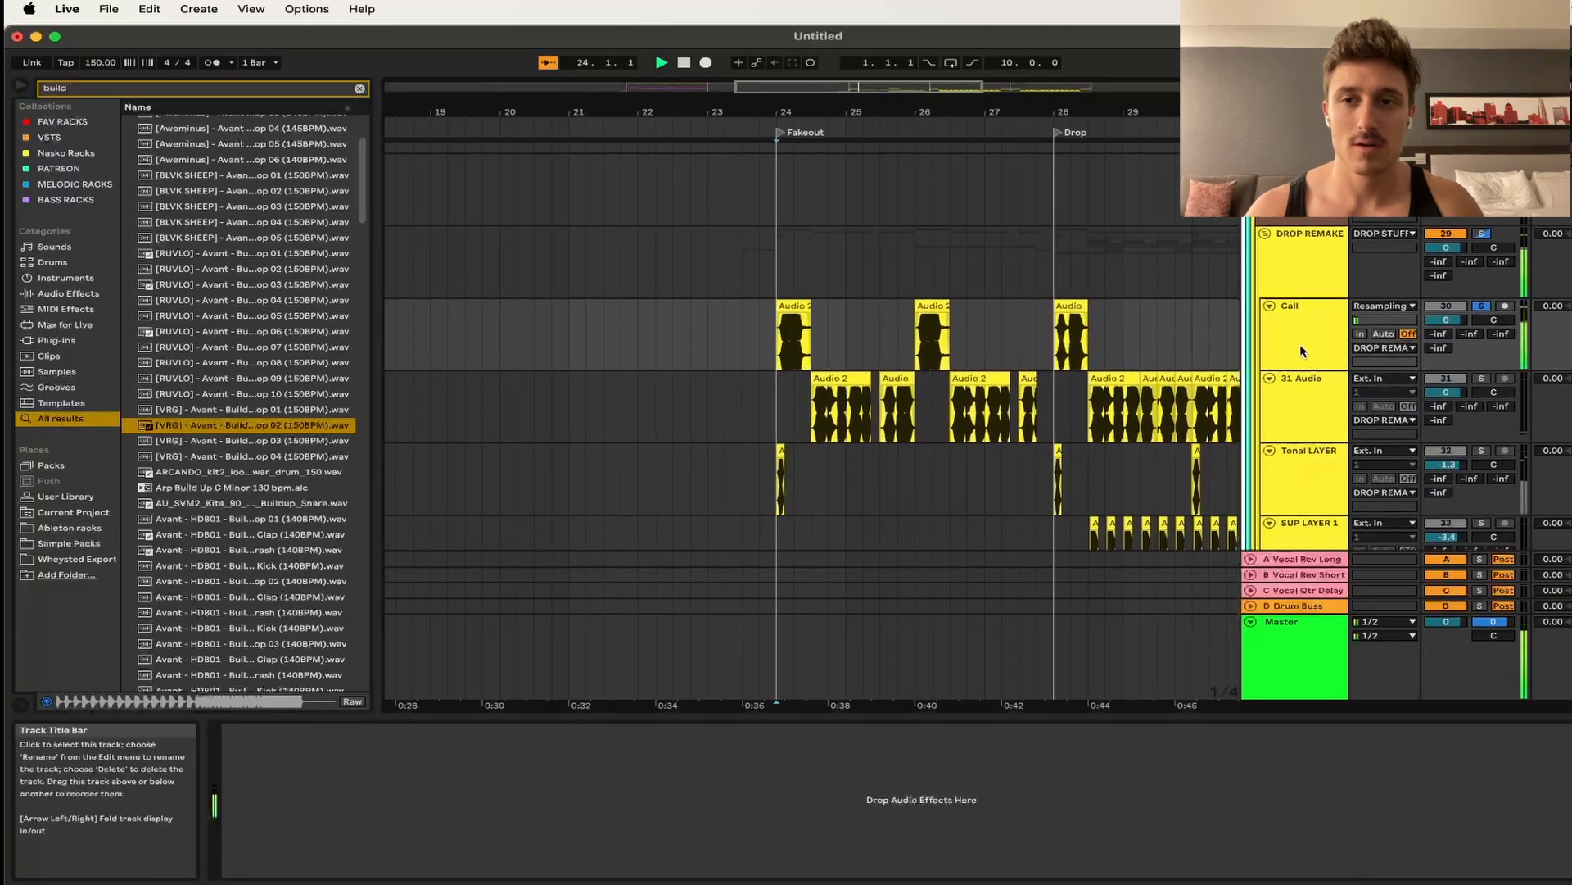
{"action": "scroll", "coordinate": [1297, 260], "scroll_direction": "up", "scroll_amount": 4}
{"action": "scroll", "coordinate": [1299, 258], "scroll_direction": "up", "scroll_amount": 4}
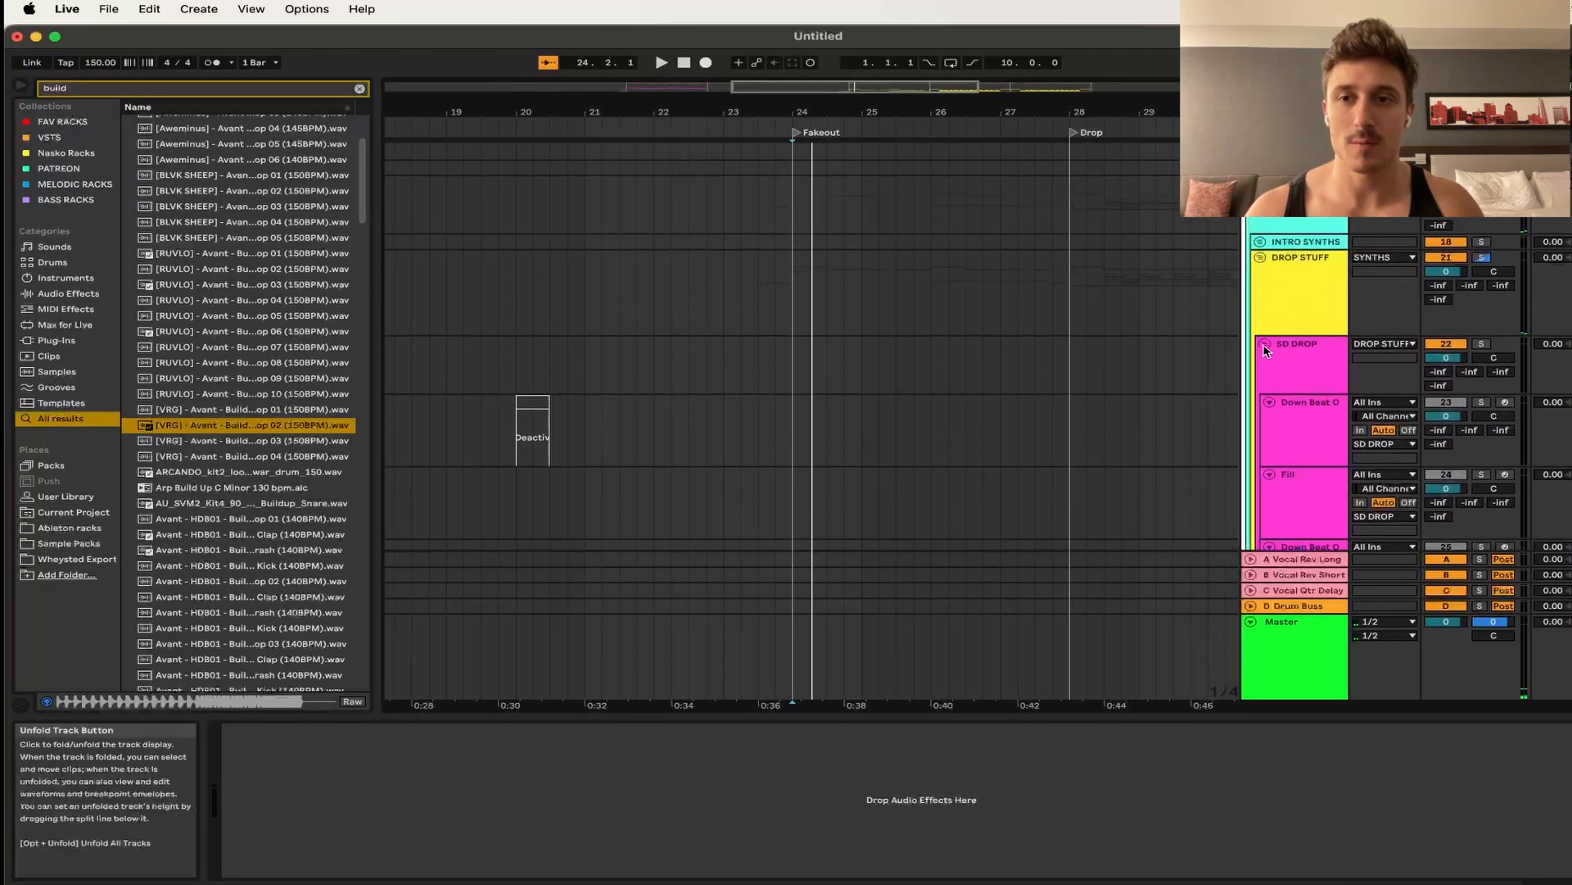
- Fold the SD DROP group and replay the Call track's opening clip from the Fakeout
{"action": "left_click", "coordinate": [1266, 344]}
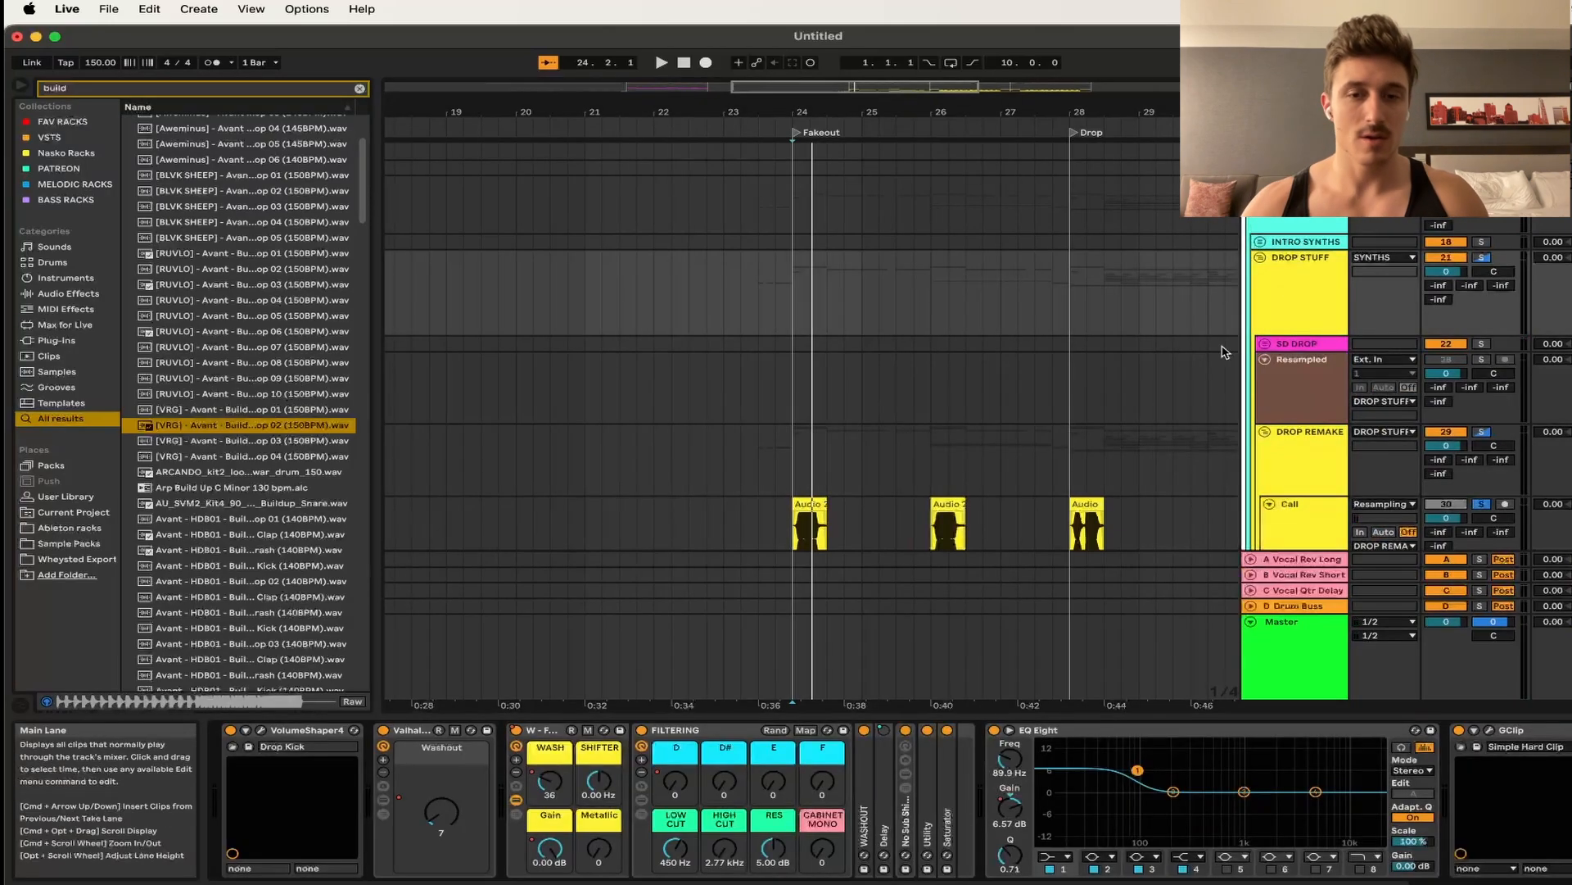
{"action": "scroll", "coordinate": [787, 467], "scroll_direction": "down", "scroll_amount": 3}
{"action": "key", "text": "space"}
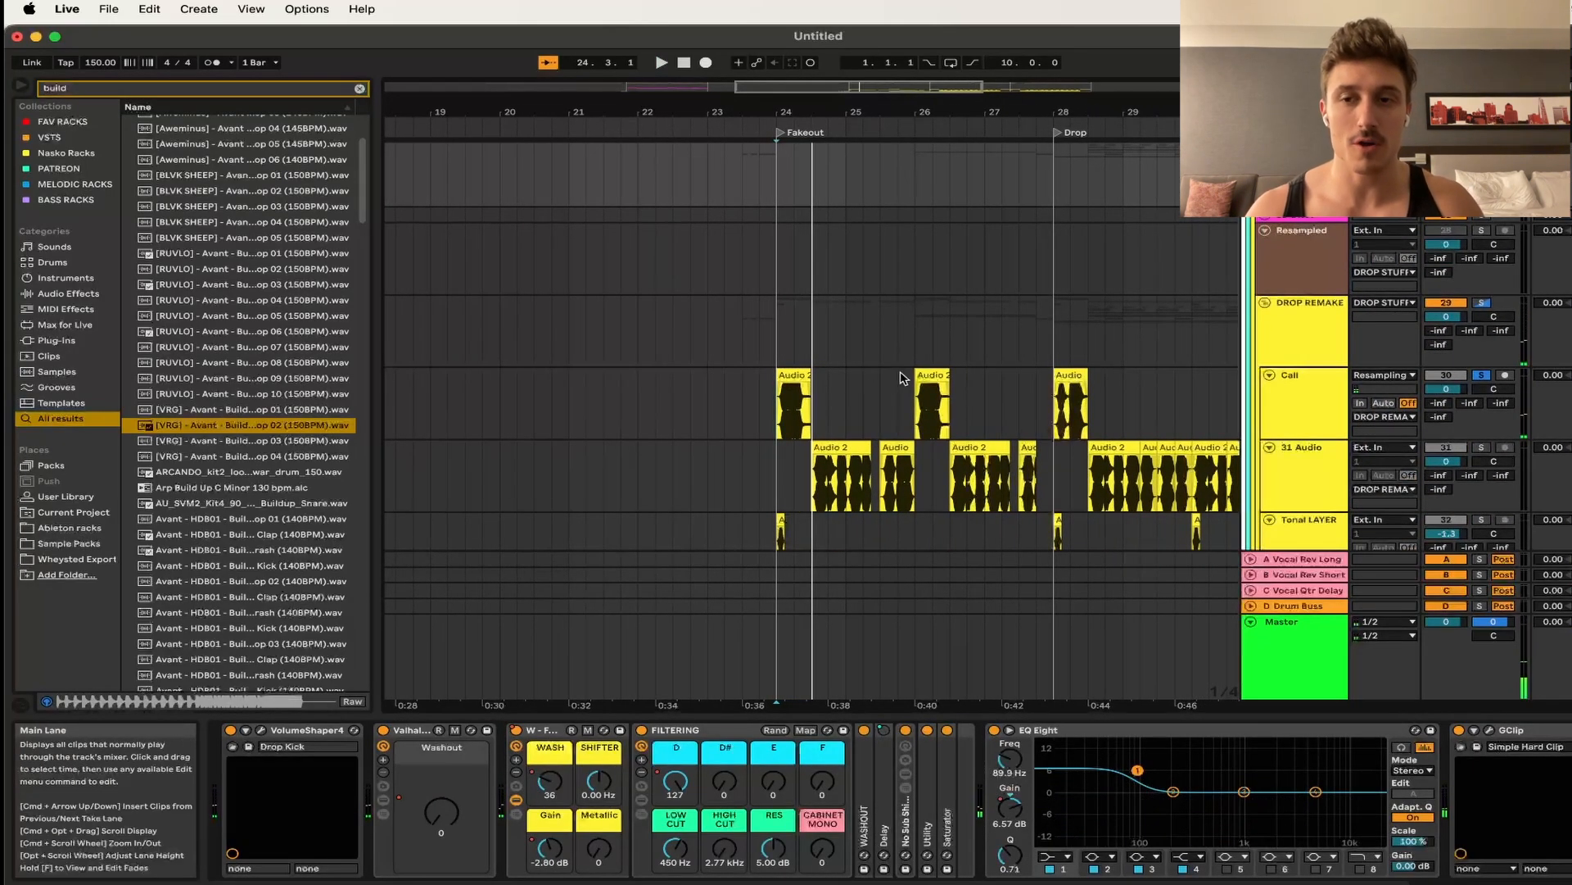
- Solo the 31 Audio track and audition its clips from bar 24.3
{"action": "scroll", "coordinate": [852, 409], "scroll_direction": "up", "scroll_amount": 5}
{"action": "left_click", "coordinate": [704, 481]}
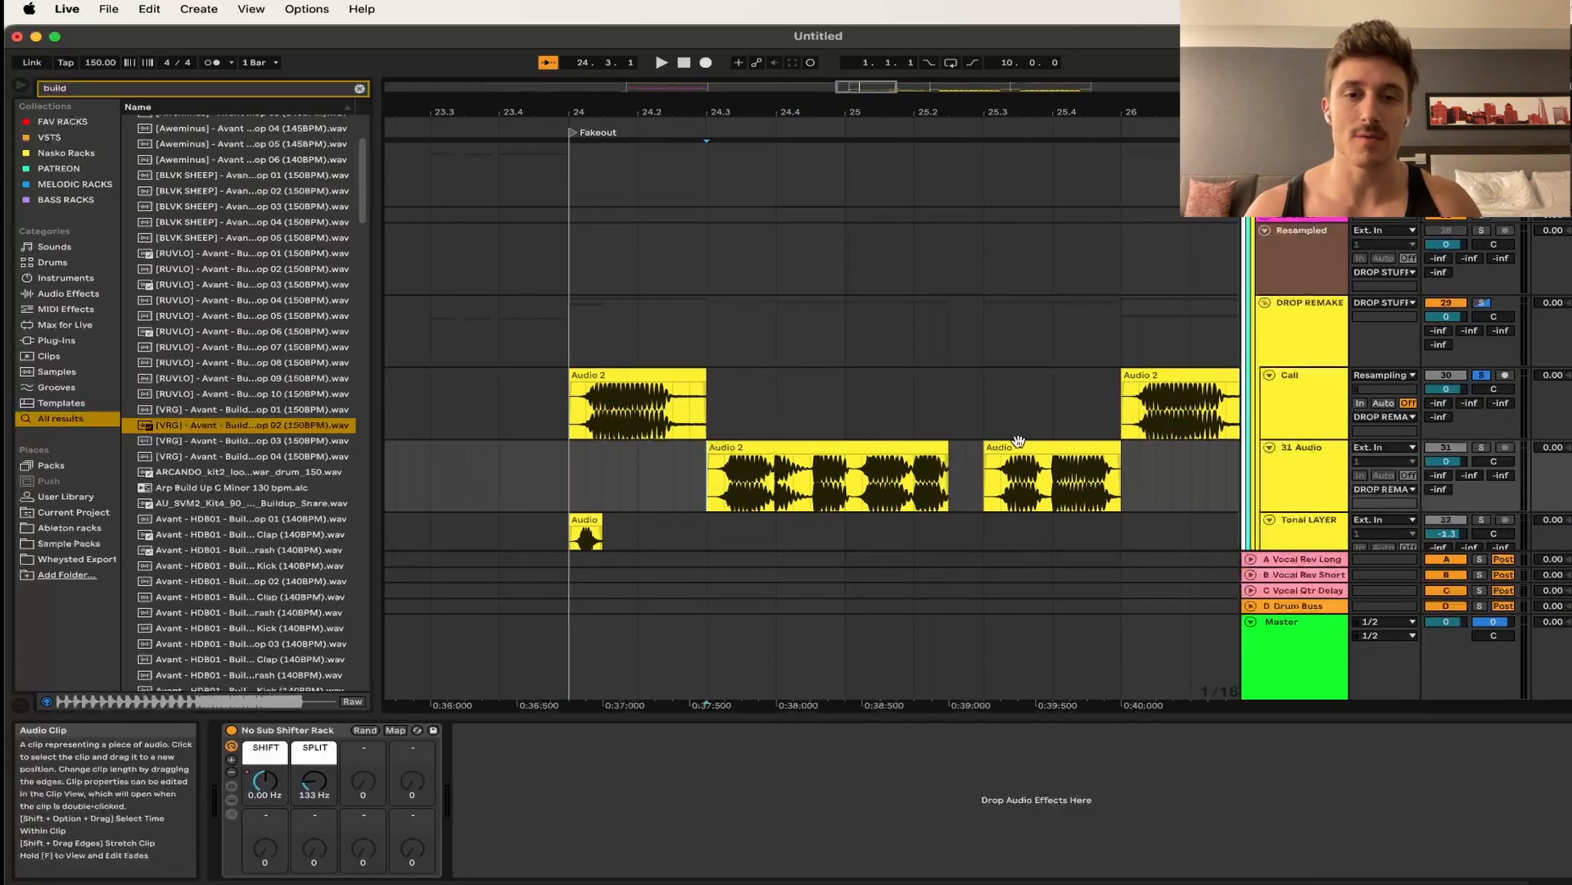
{"action": "key", "text": "space"}
{"action": "key", "text": "space"}
{"action": "key", "text": "s"}
{"action": "key", "text": "space"}
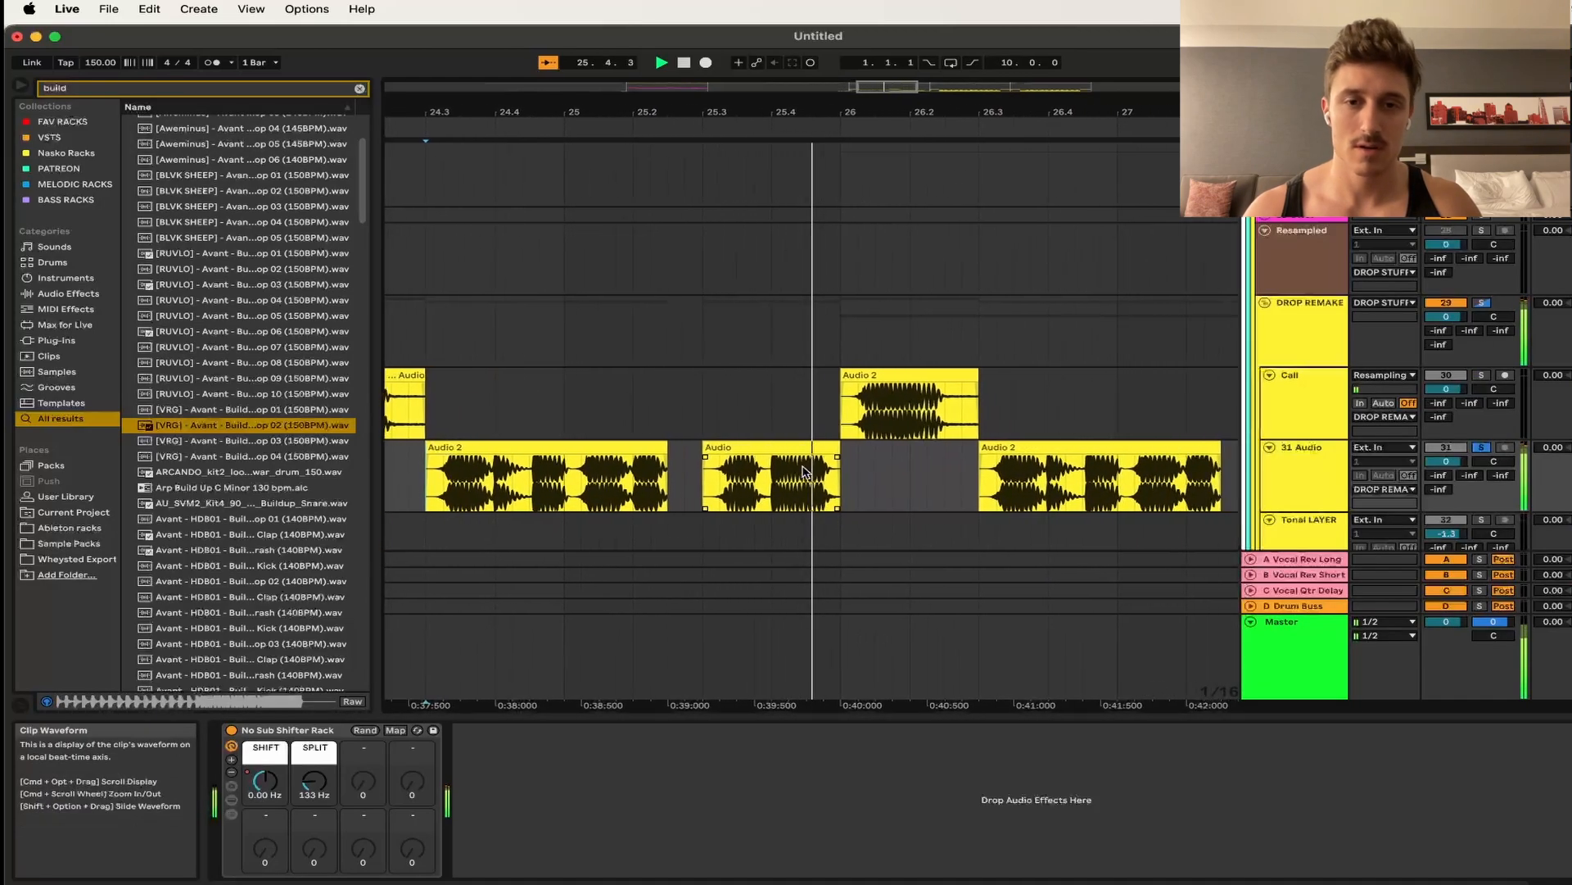
{"action": "scroll", "coordinate": [714, 481], "scroll_direction": "left", "scroll_amount": 1}
{"action": "key", "text": "space"}
{"action": "scroll", "coordinate": [713, 483], "scroll_direction": "down", "scroll_amount": 3}
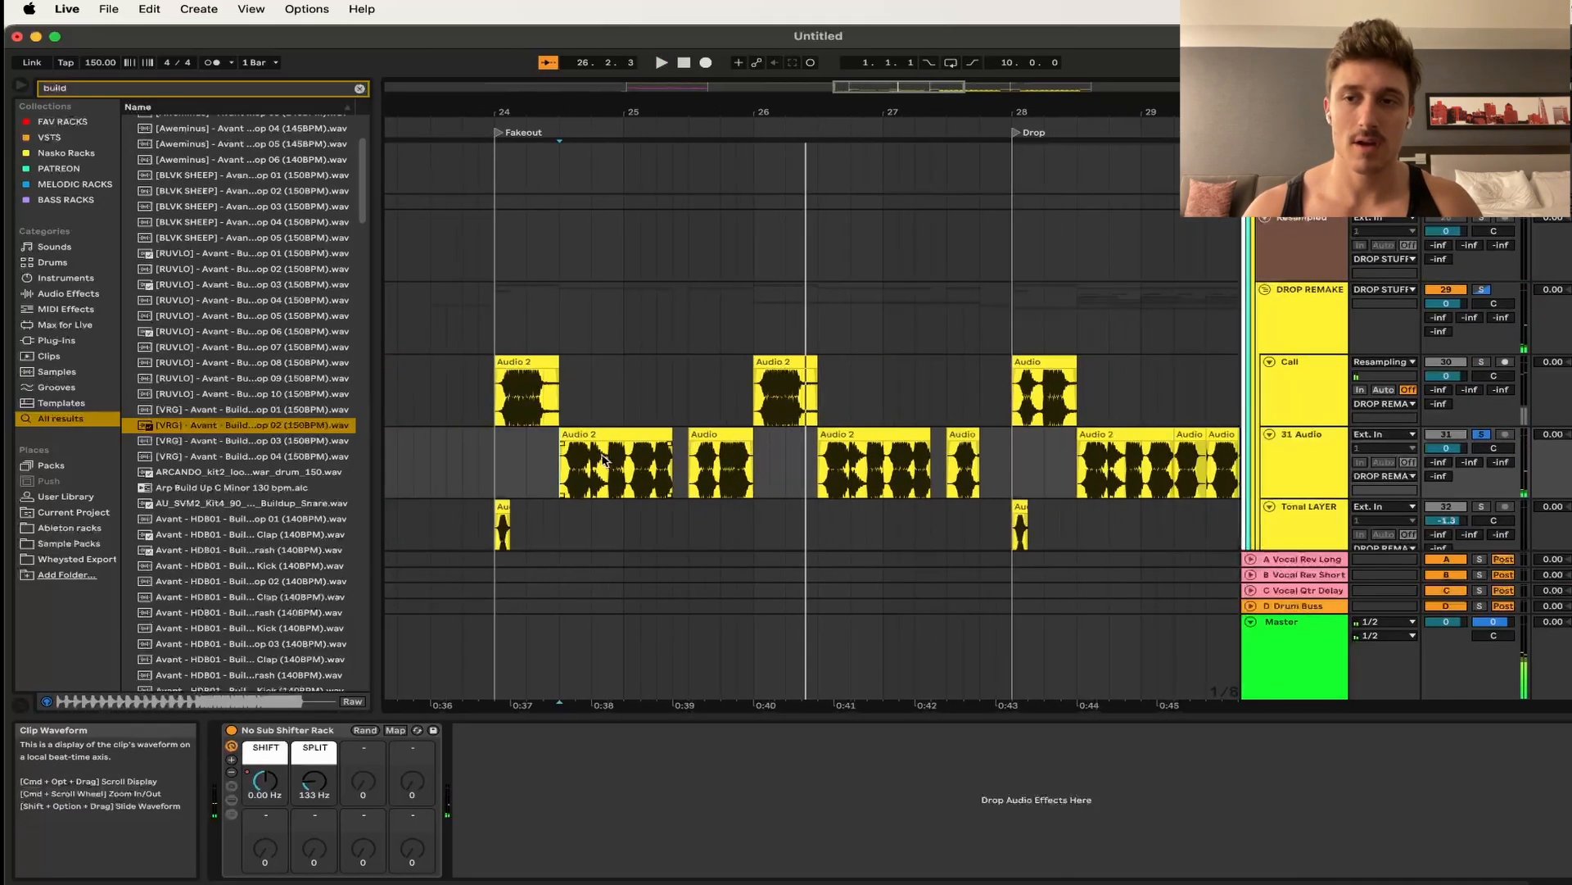
- Return to the Resampled track, solo it and audition its source clips from bar 11
{"action": "scroll", "coordinate": [508, 482], "scroll_direction": "down", "scroll_amount": 1}
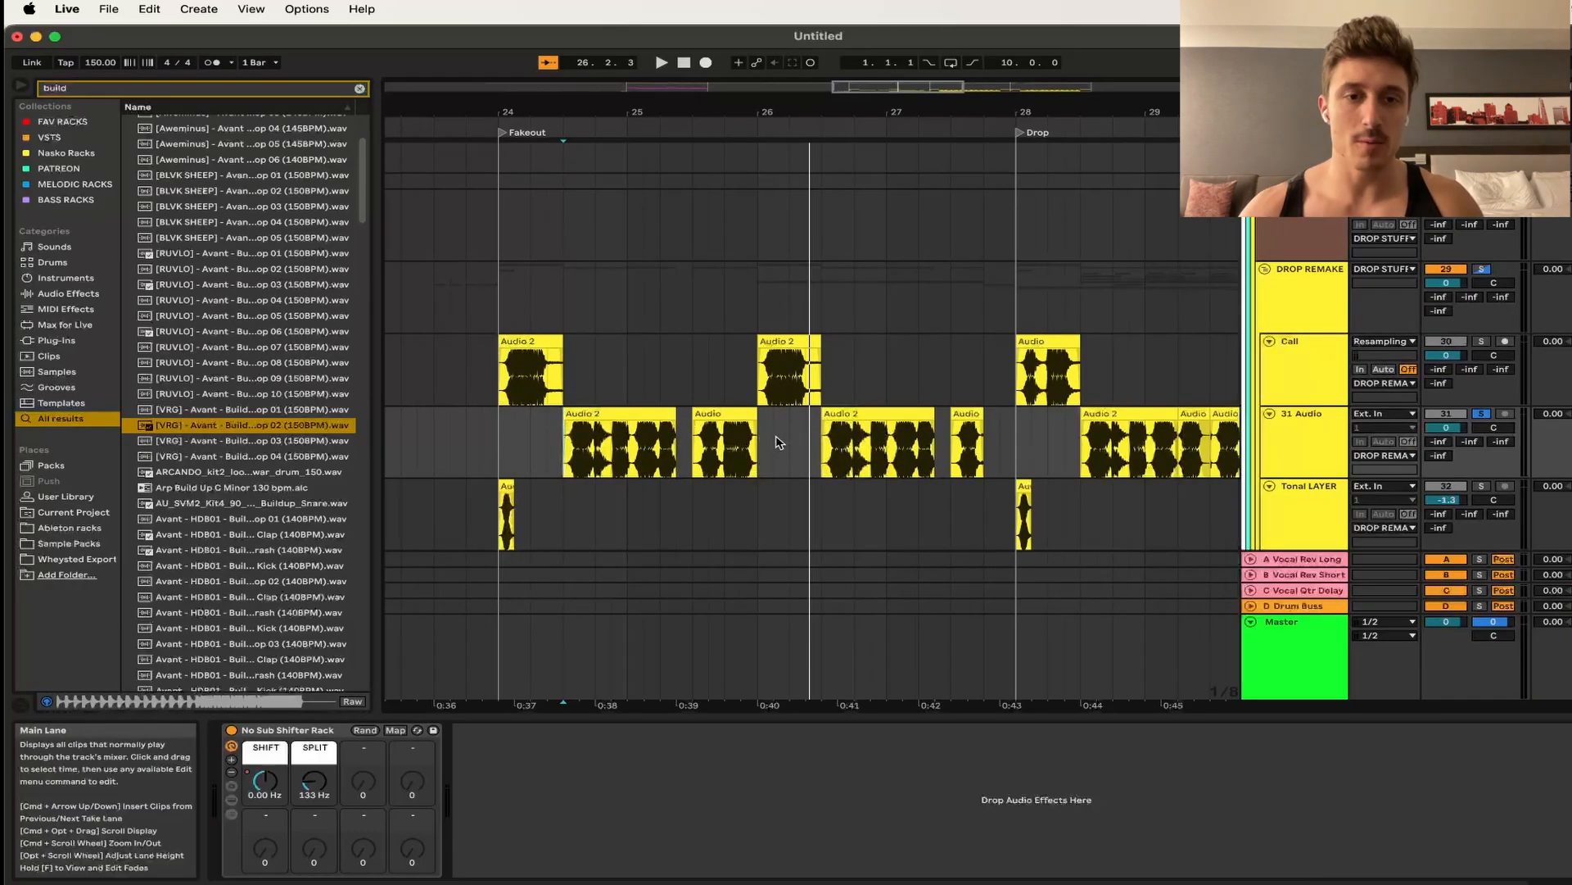
{"action": "scroll", "coordinate": [779, 443], "scroll_direction": "down", "scroll_amount": 5}
{"action": "scroll", "coordinate": [642, 414], "scroll_direction": "up", "scroll_amount": 8}
{"action": "scroll", "coordinate": [642, 413], "scroll_direction": "left", "scroll_amount": 10}
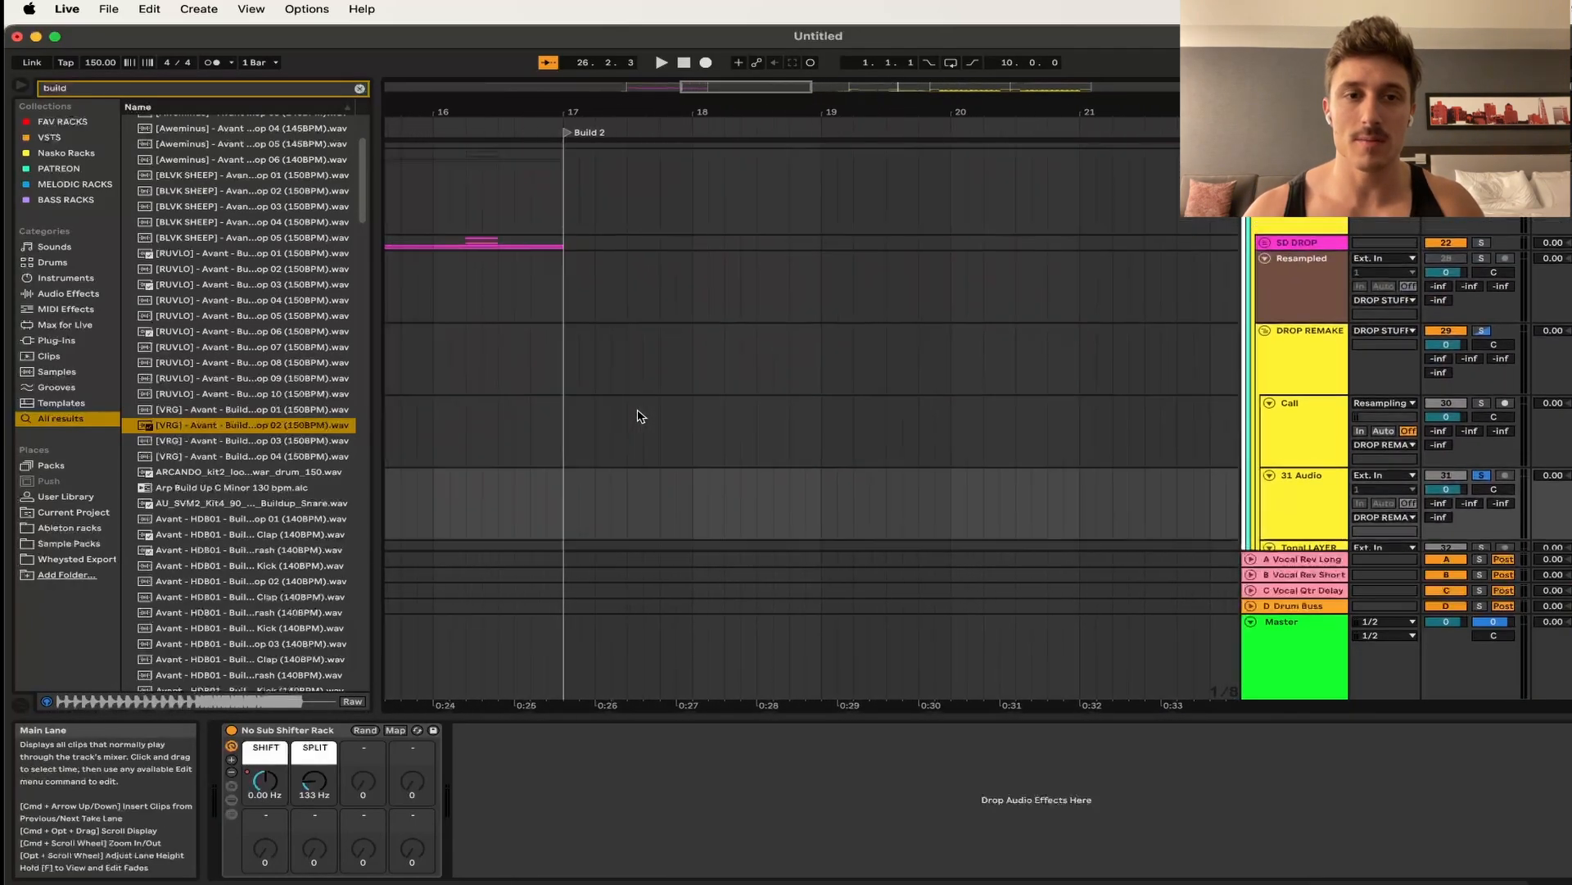
{"action": "scroll", "coordinate": [642, 416], "scroll_direction": "left", "scroll_amount": 15}
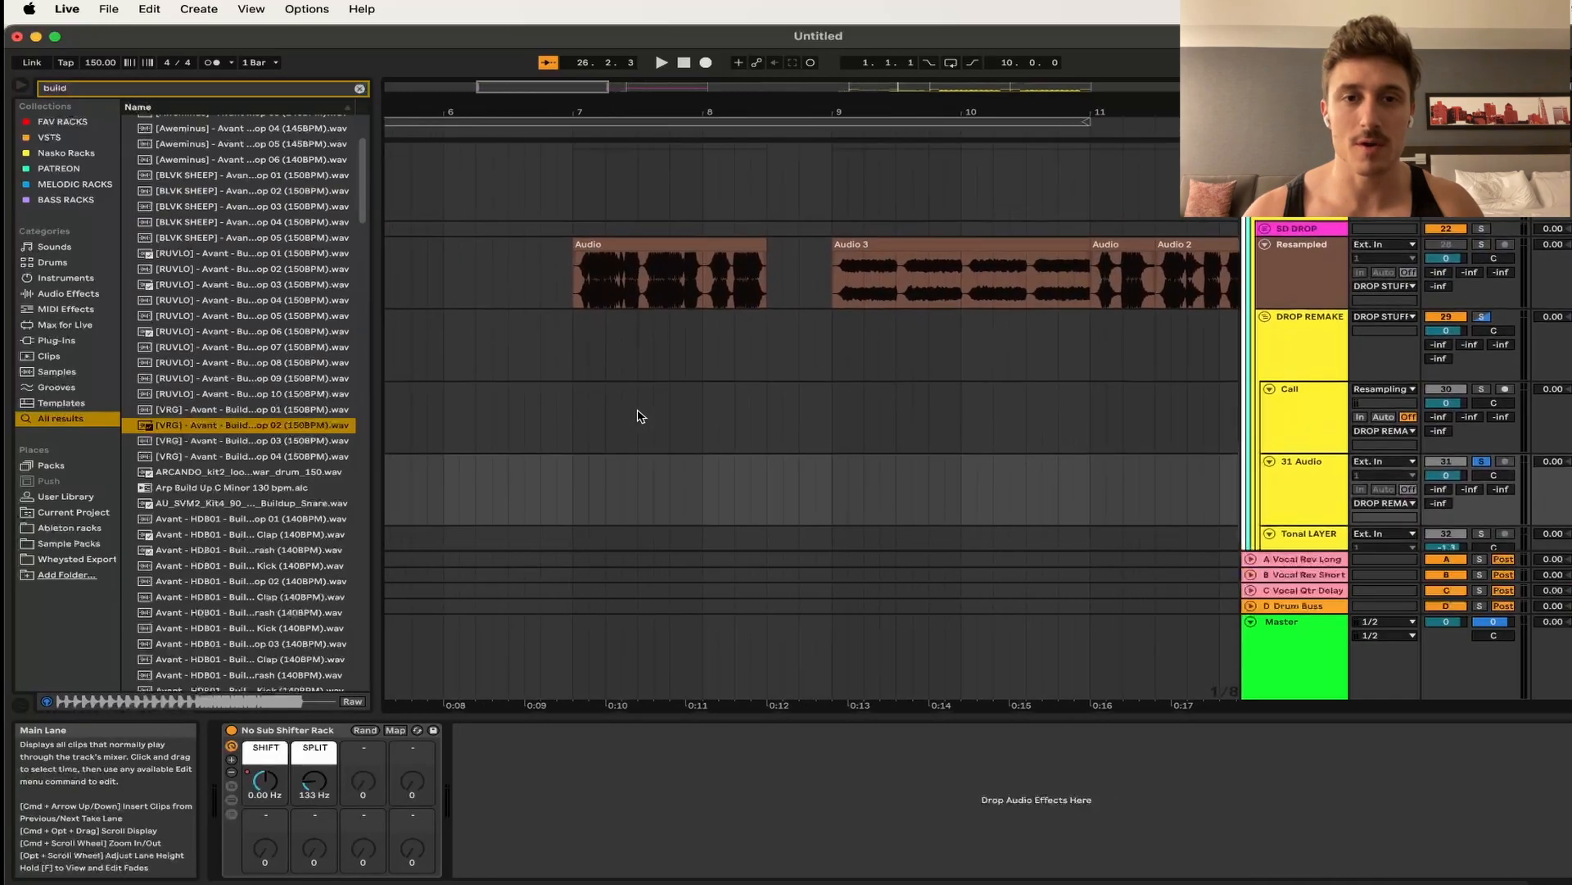
{"action": "scroll", "coordinate": [965, 300], "scroll_direction": "right", "scroll_amount": 6}
{"action": "scroll", "coordinate": [1154, 288], "scroll_direction": "up", "scroll_amount": 4}
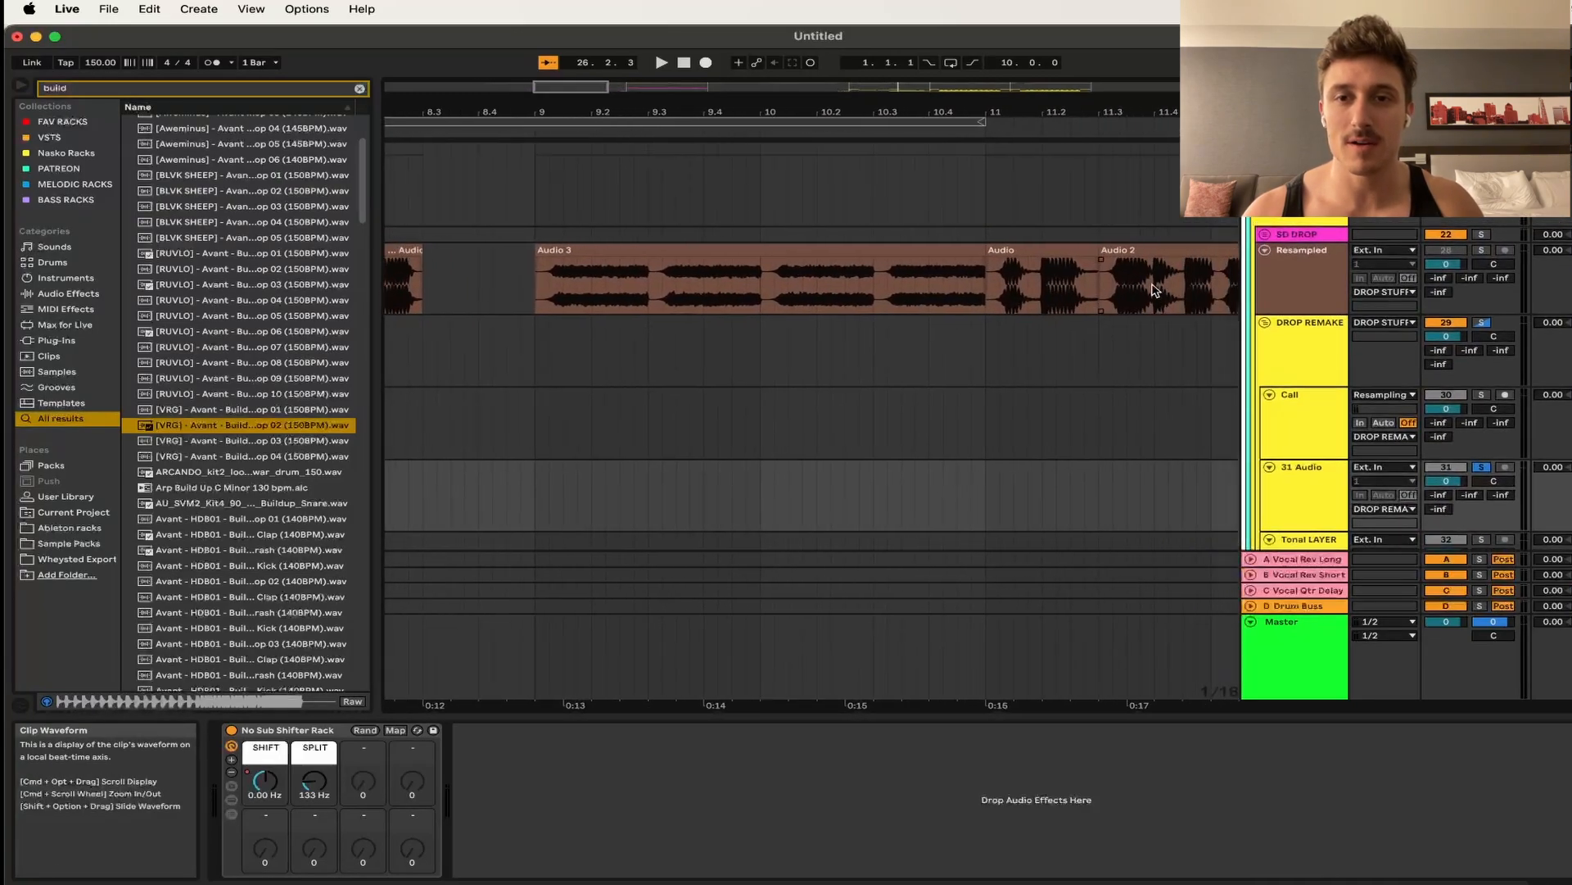
{"action": "left_click", "coordinate": [992, 288]}
{"action": "key", "text": "s"}
{"action": "key", "text": "space"}
{"action": "key", "text": "space"}
{"action": "key", "text": "space"}
{"action": "key", "text": "space"}
{"action": "key", "text": "space"}
{"action": "key", "text": "space"}
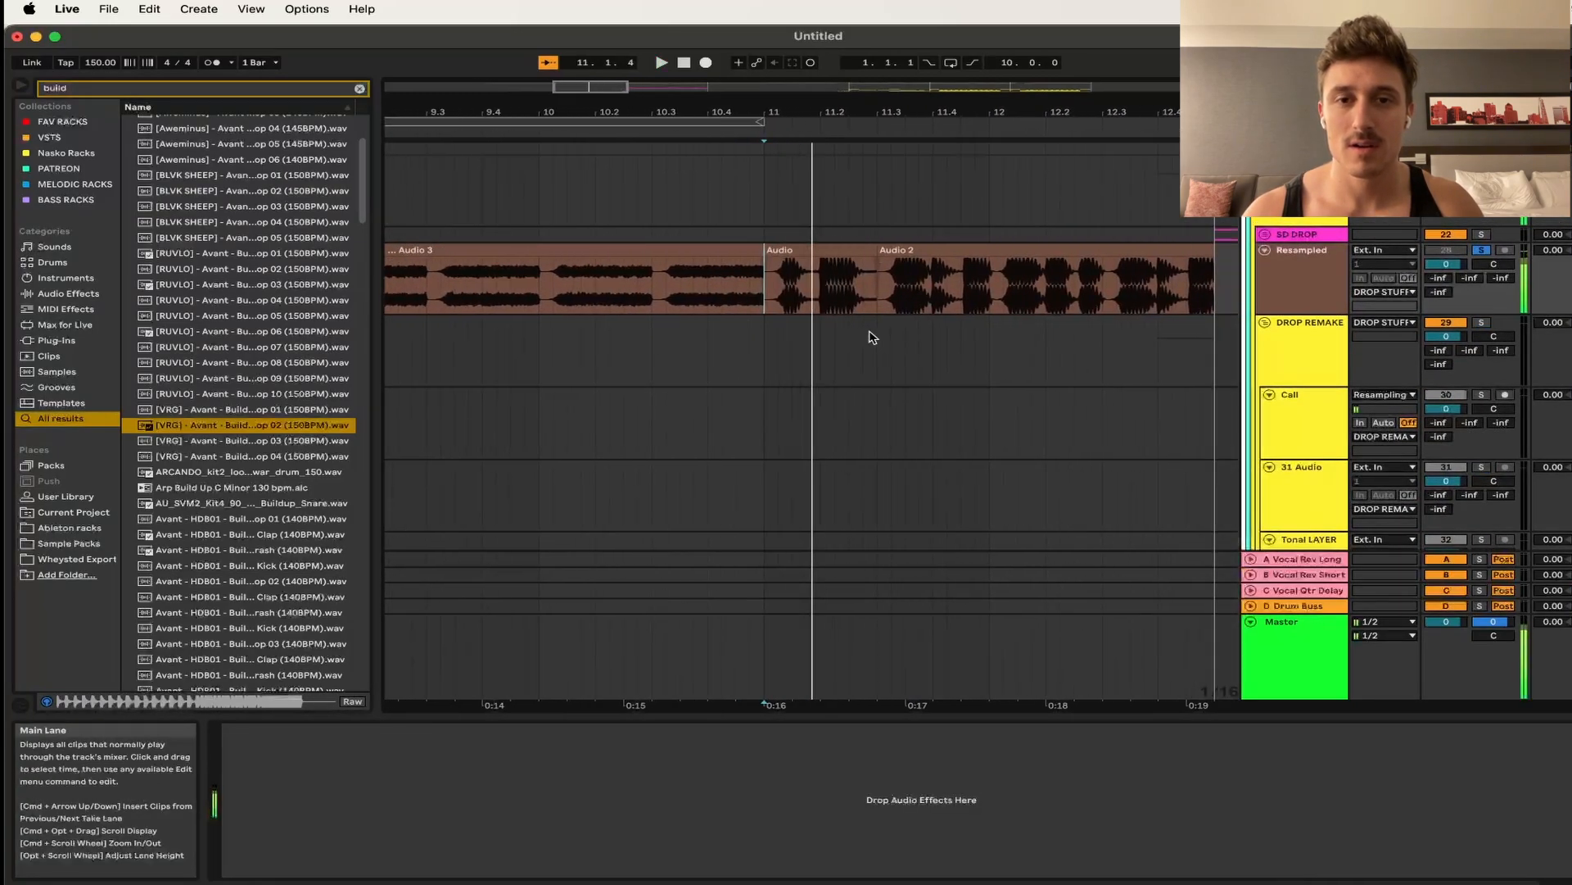
- Unsolo the Resampled track and place the insert marker on the Tonal LAYER track just before the Fakeout at bar 24
{"action": "scroll", "coordinate": [1018, 344], "scroll_direction": "right", "scroll_amount": 10}
{"action": "scroll", "coordinate": [1020, 348], "scroll_direction": "down", "scroll_amount": 5}
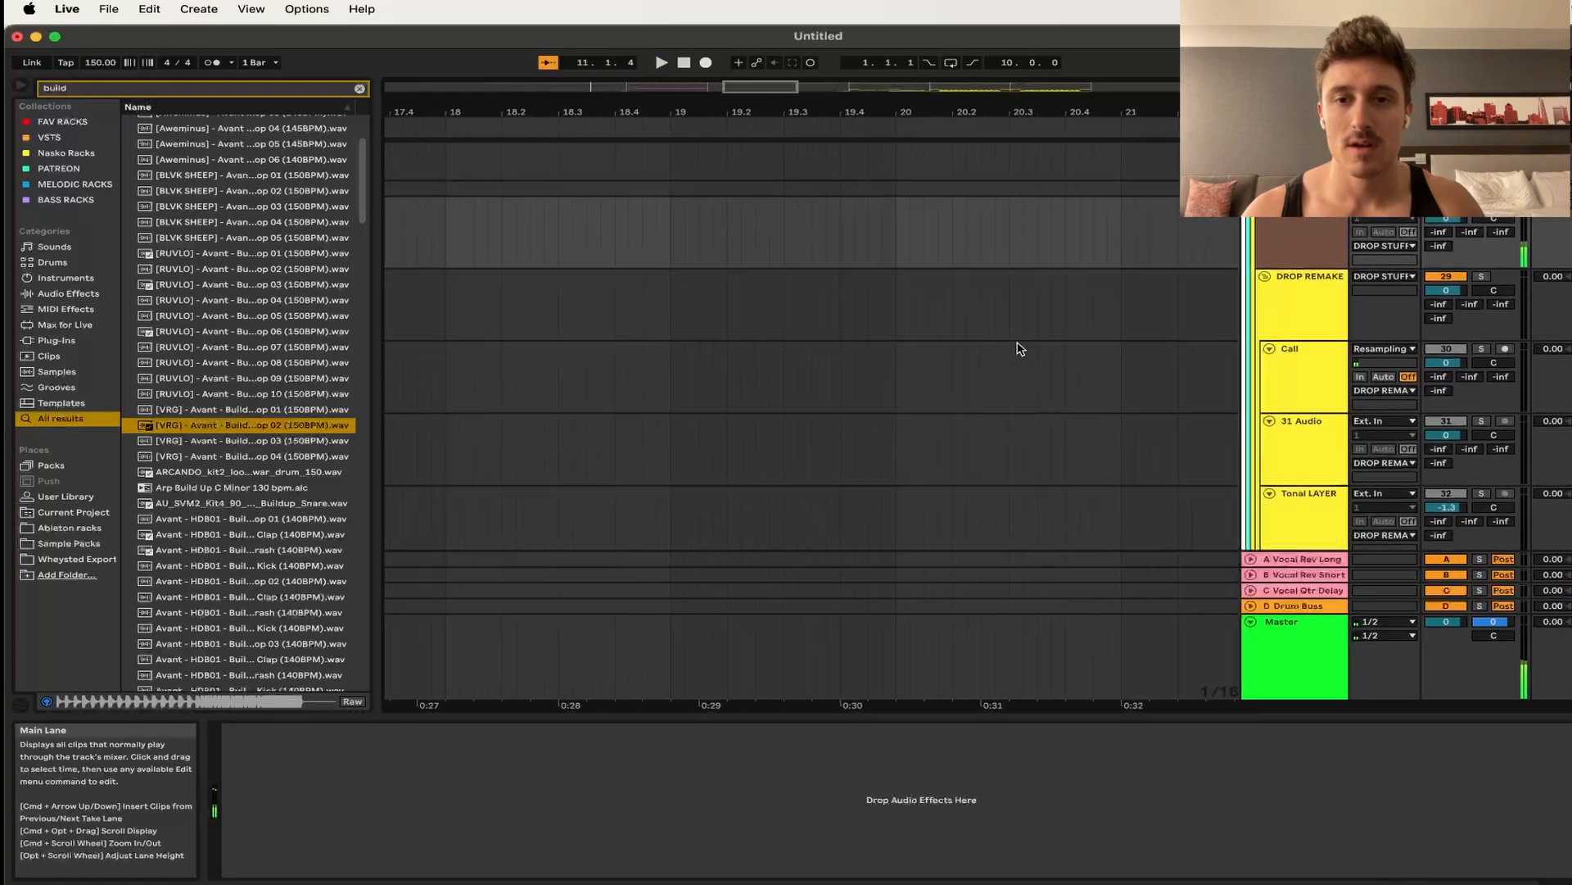
{"action": "scroll", "coordinate": [1018, 348], "scroll_direction": "right", "scroll_amount": 6}
{"action": "scroll", "coordinate": [1018, 348], "scroll_direction": "left", "scroll_amount": 6}
{"action": "scroll", "coordinate": [1018, 348], "scroll_direction": "up", "scroll_amount": 4}
{"action": "left_click", "coordinate": [1018, 348]}
{"action": "scroll", "coordinate": [1018, 349], "scroll_direction": "up", "scroll_amount": 3}
{"action": "scroll", "coordinate": [1018, 349], "scroll_direction": "up", "scroll_amount": 3}
{"action": "scroll", "coordinate": [1018, 348], "scroll_direction": "right", "scroll_amount": 4}
{"action": "left_click", "coordinate": [793, 329]}
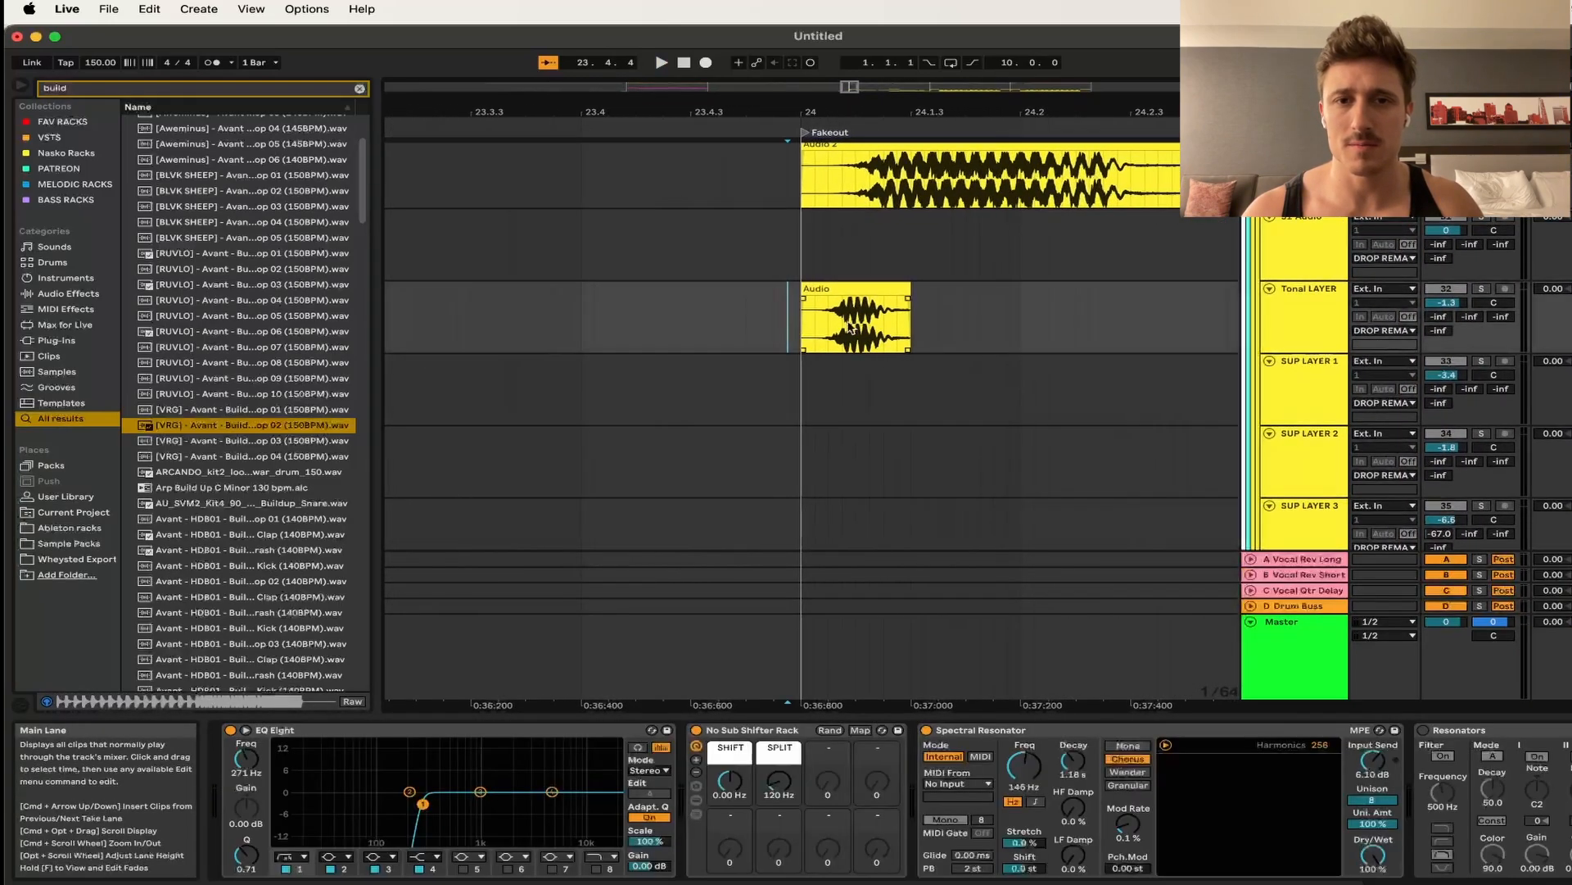
- Solo the Tonal LAYER track and audition its clip at the start of the Fakeout
{"action": "scroll", "coordinate": [881, 331], "scroll_direction": "down", "scroll_amount": 4}
{"action": "scroll", "coordinate": [993, 320], "scroll_direction": "right", "scroll_amount": 2}
{"action": "scroll", "coordinate": [993, 319], "scroll_direction": "up", "scroll_amount": 2}
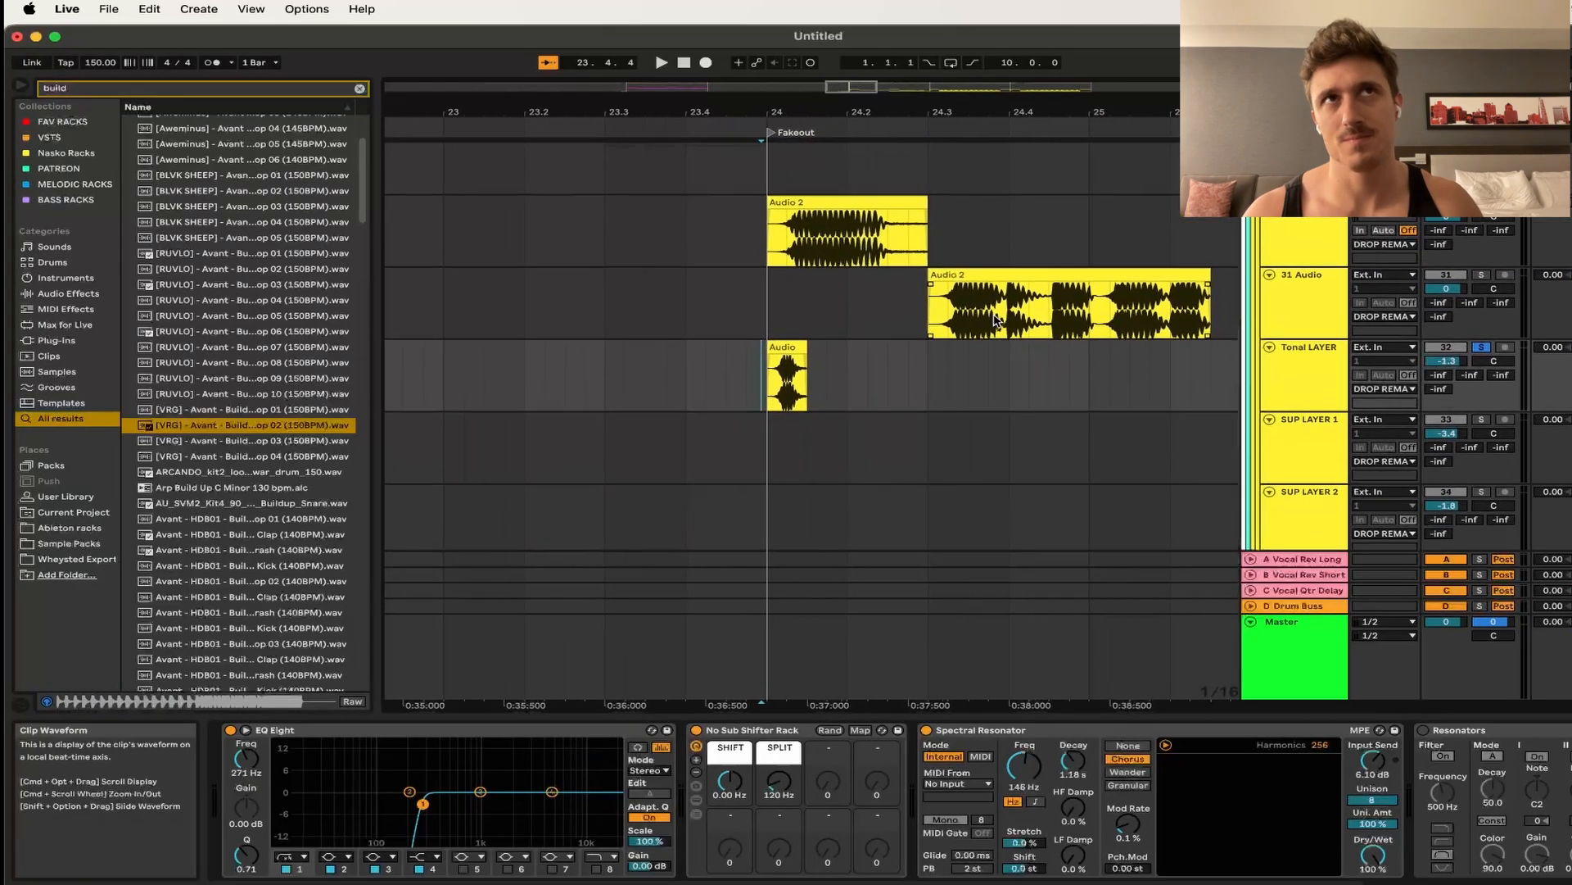
{"action": "key", "text": "space"}
{"action": "key", "text": "space"}
{"action": "key", "text": "space"}
{"action": "key", "text": "space"}
{"action": "key", "text": "space"}
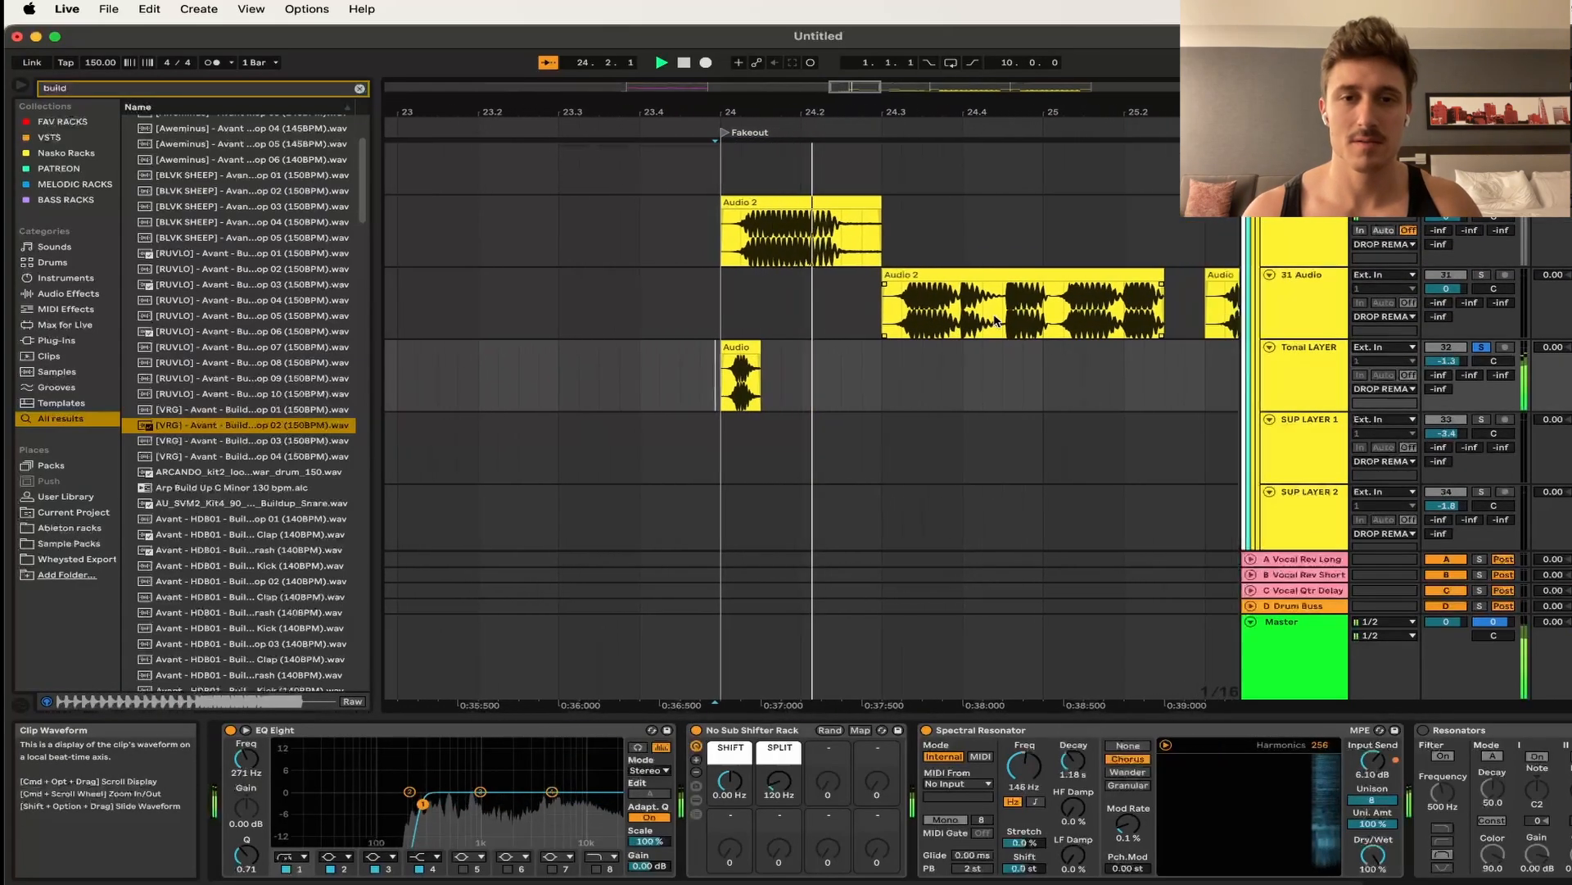
- Stop playback and group all Tonal LAYER devices from the first EQ Eight through Reverb into an Audio Effect Rack
{"action": "key", "text": "space"}
{"action": "left_click", "coordinate": [541, 727]}
{"action": "scroll", "coordinate": [541, 729], "scroll_direction": "right", "scroll_amount": 6}
{"action": "left_click", "coordinate": [1313, 730]}
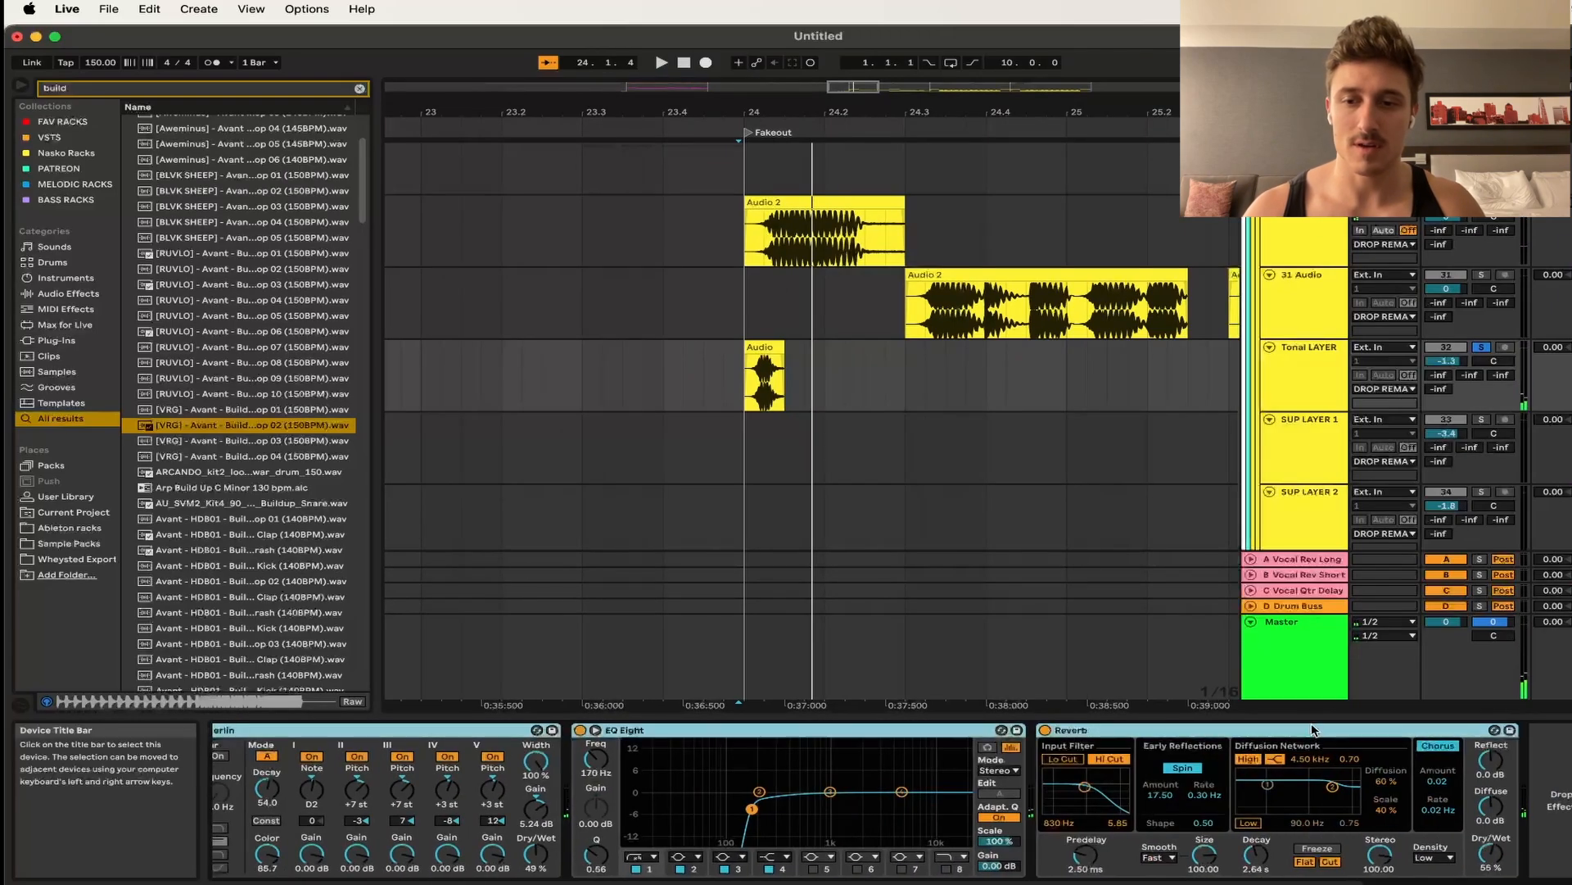
{"action": "scroll", "coordinate": [672, 872], "scroll_direction": "left", "scroll_amount": 5}
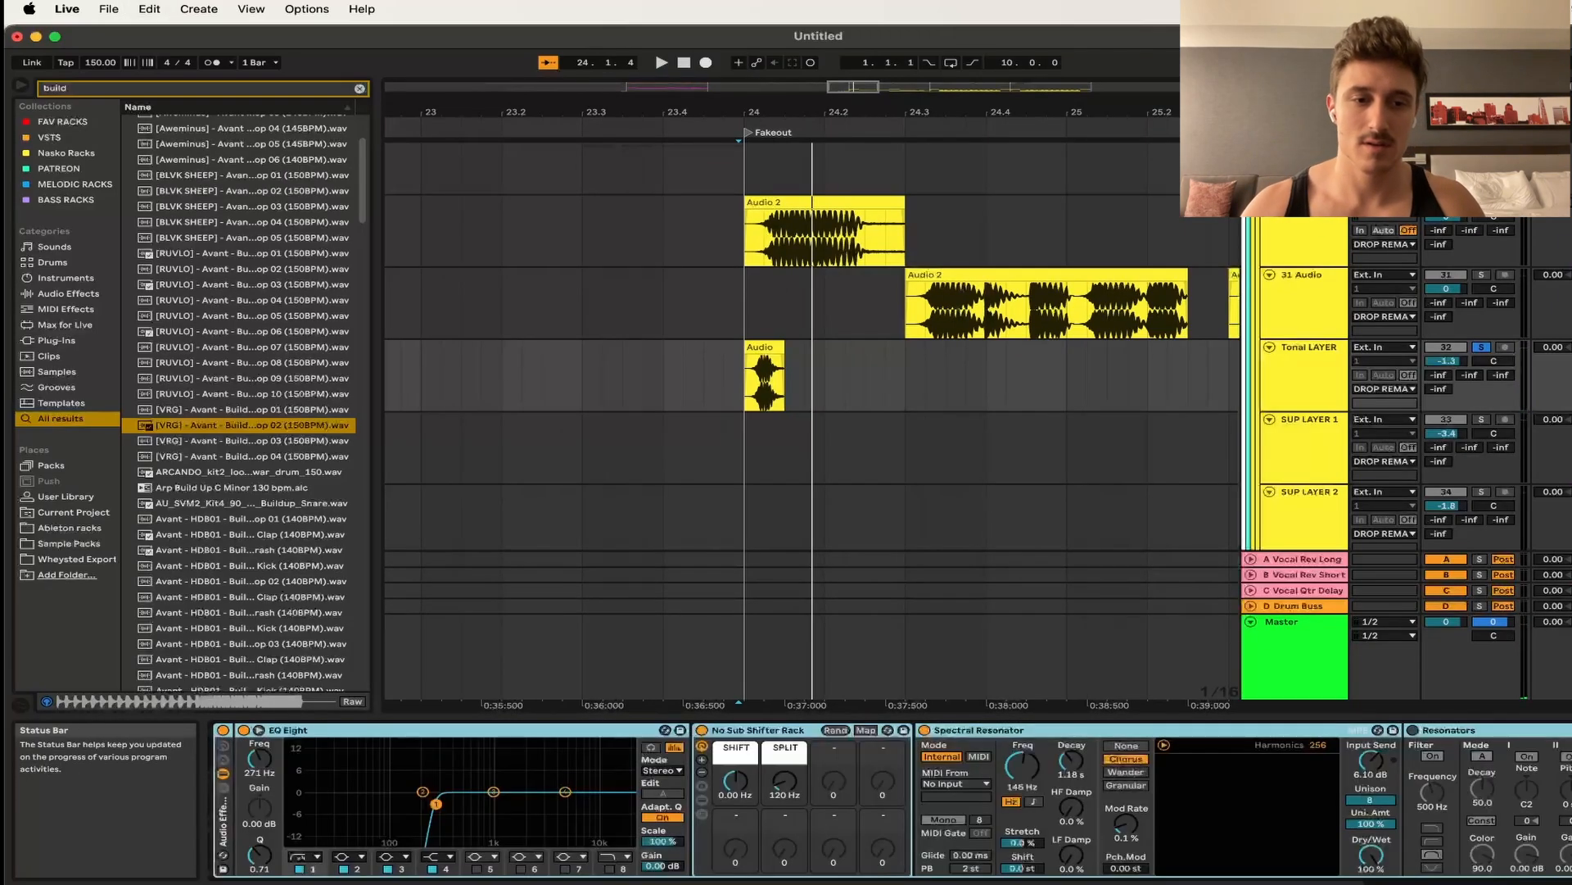
- Bypass the Tonal LAYER's Audio Effect Rack, audition the dry clip, and switch the rack back on
{"action": "key", "text": "space"}
{"action": "left_click", "coordinate": [223, 731]}
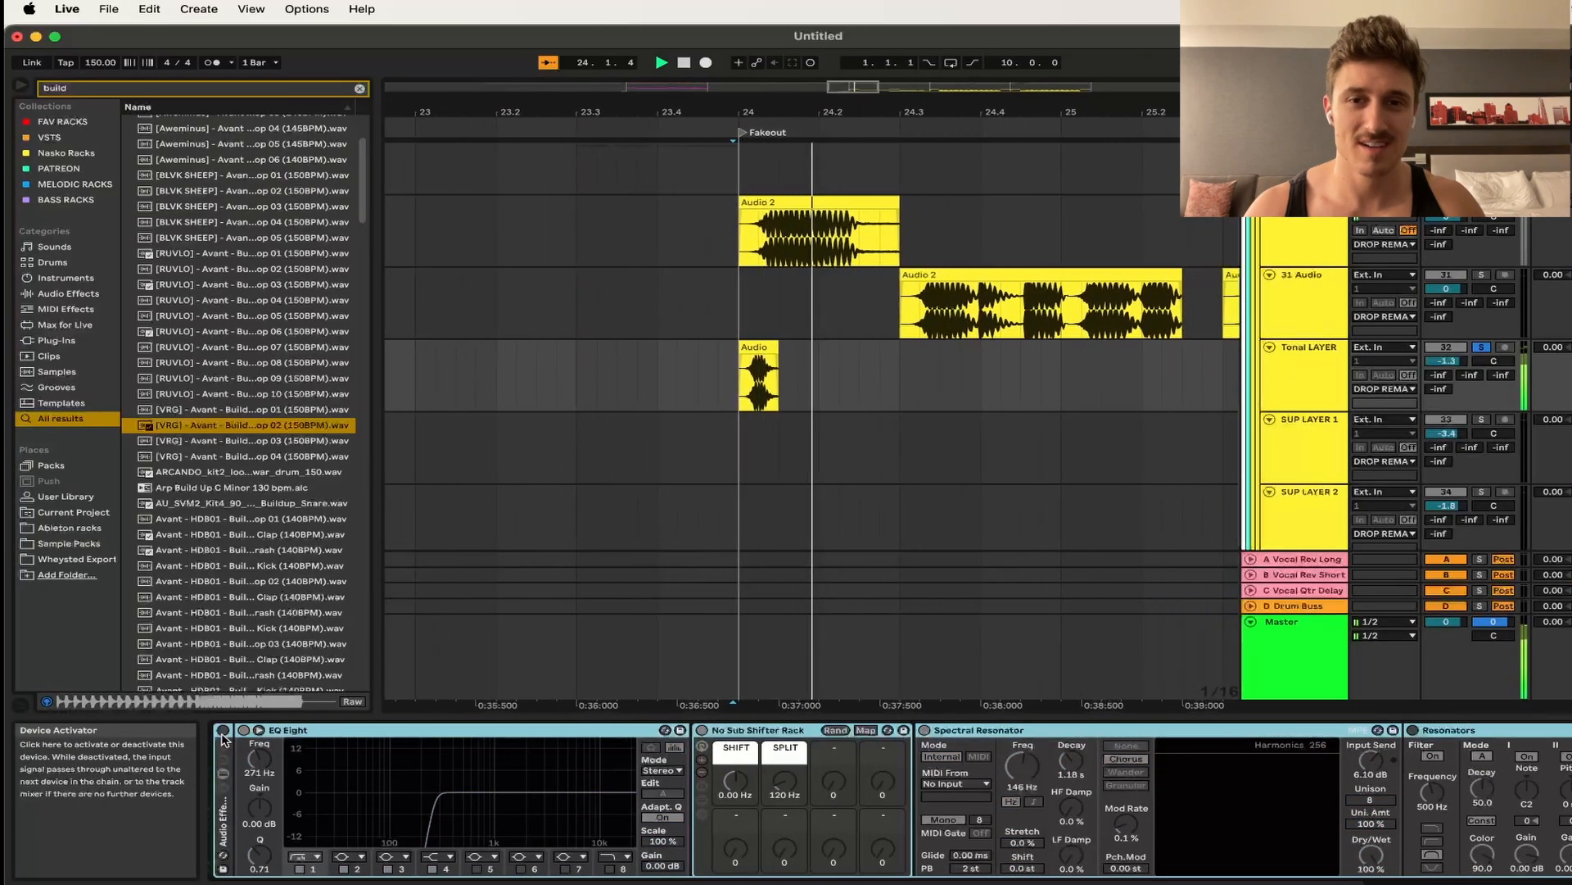
{"action": "key", "text": "space"}
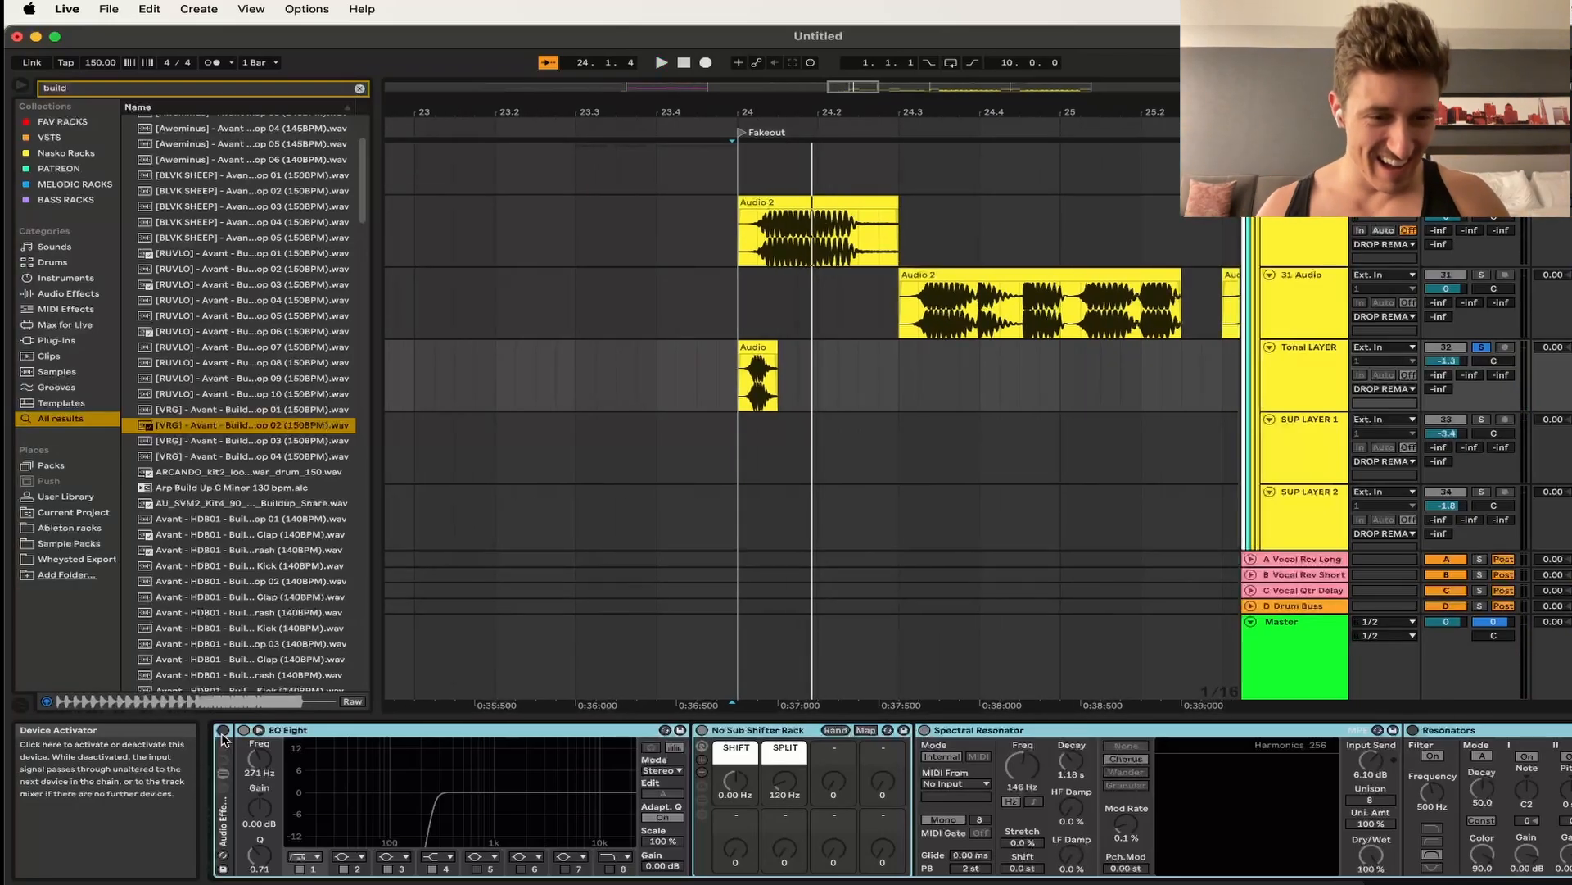
{"action": "left_click", "coordinate": [223, 731]}
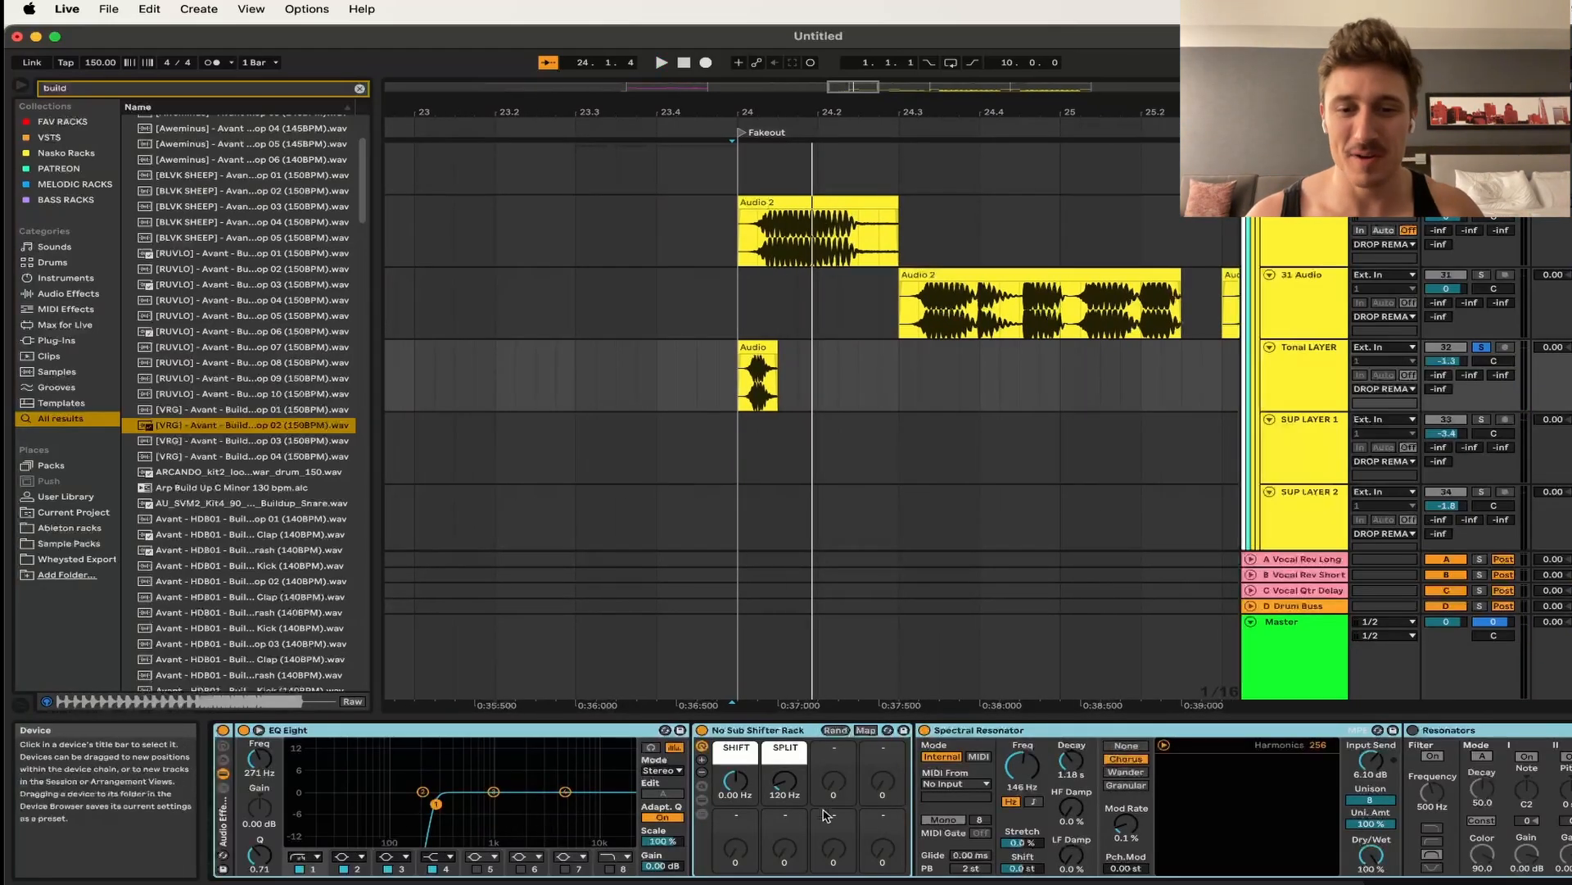
- Audition the Tonal LAYER with Spectral Resonator off and on, and examine its Resonators, Berlin, EQ Eight and Reverb settings
{"action": "scroll", "coordinate": [1016, 801], "scroll_direction": "right", "scroll_amount": 2}
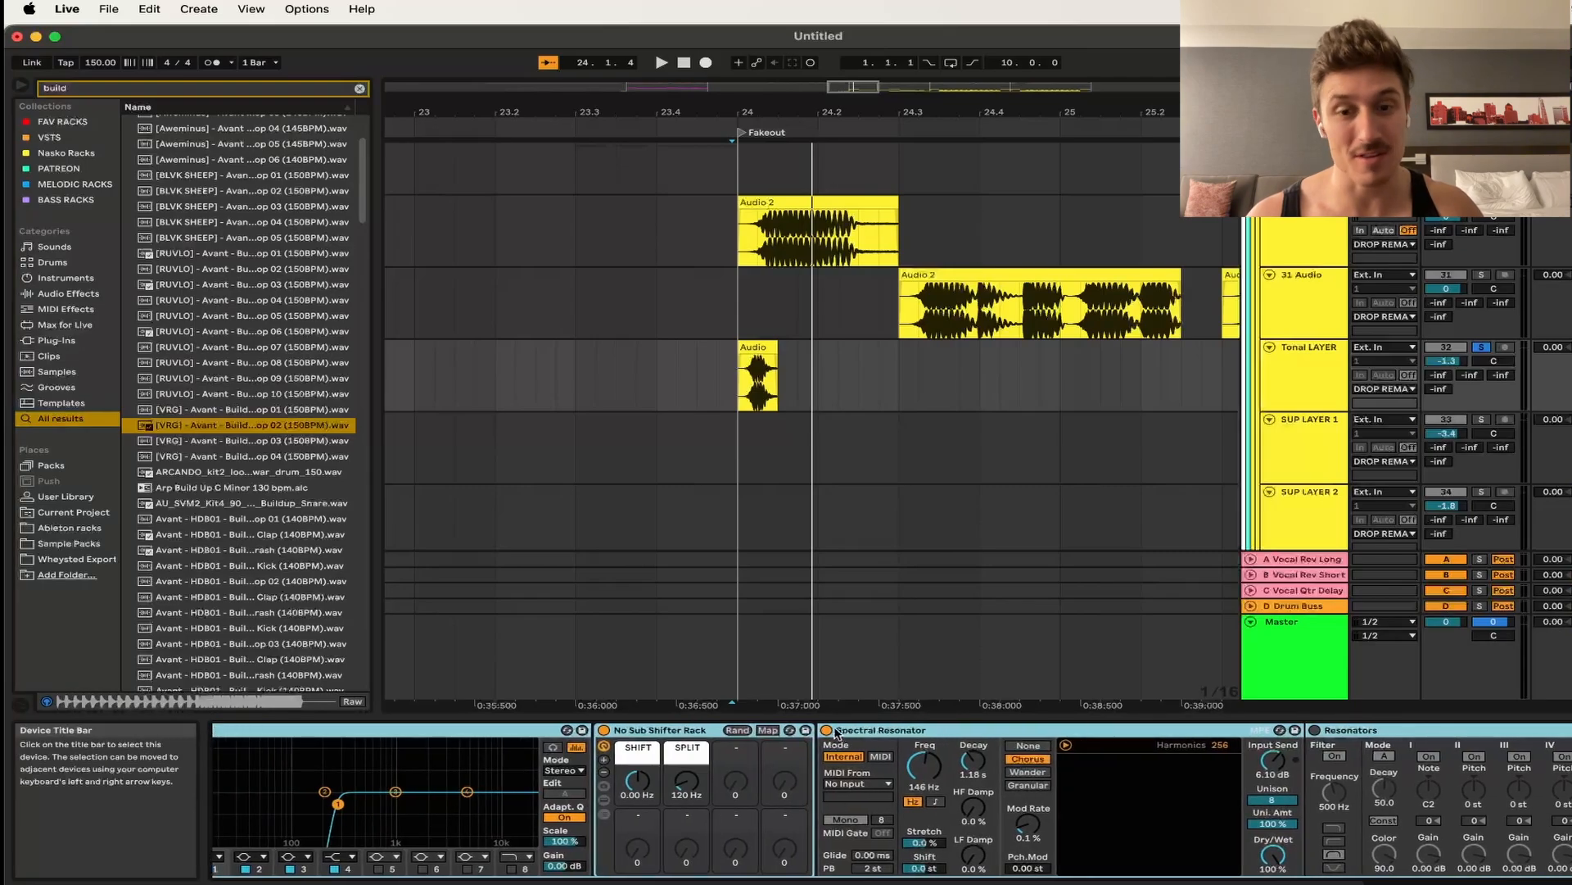
{"action": "key", "text": "space"}
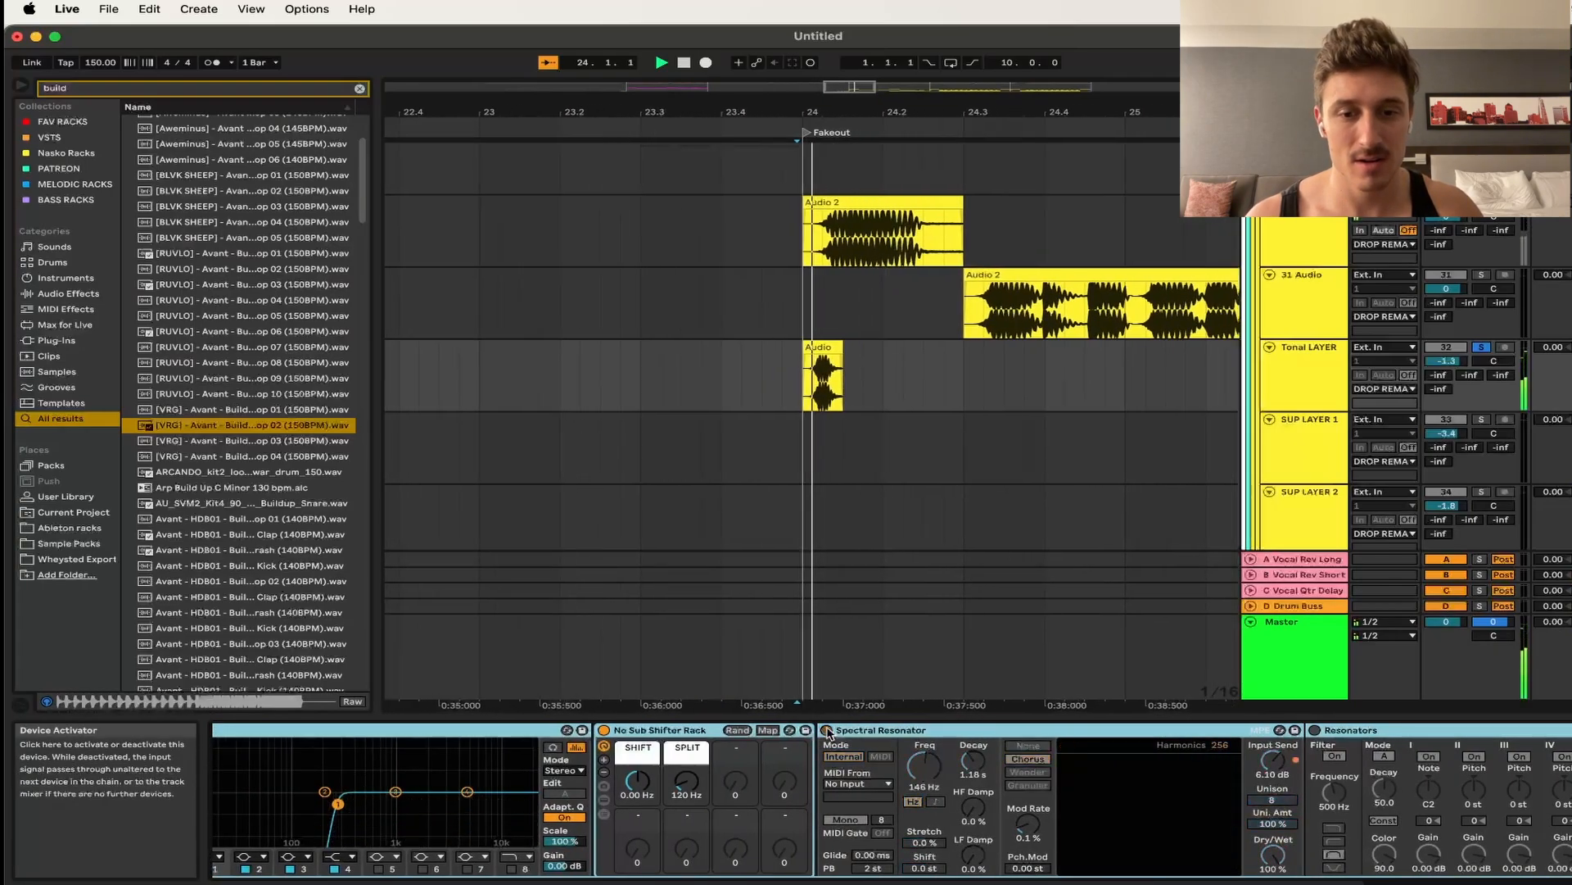
{"action": "scroll", "coordinate": [983, 786], "scroll_direction": "right", "scroll_amount": 8}
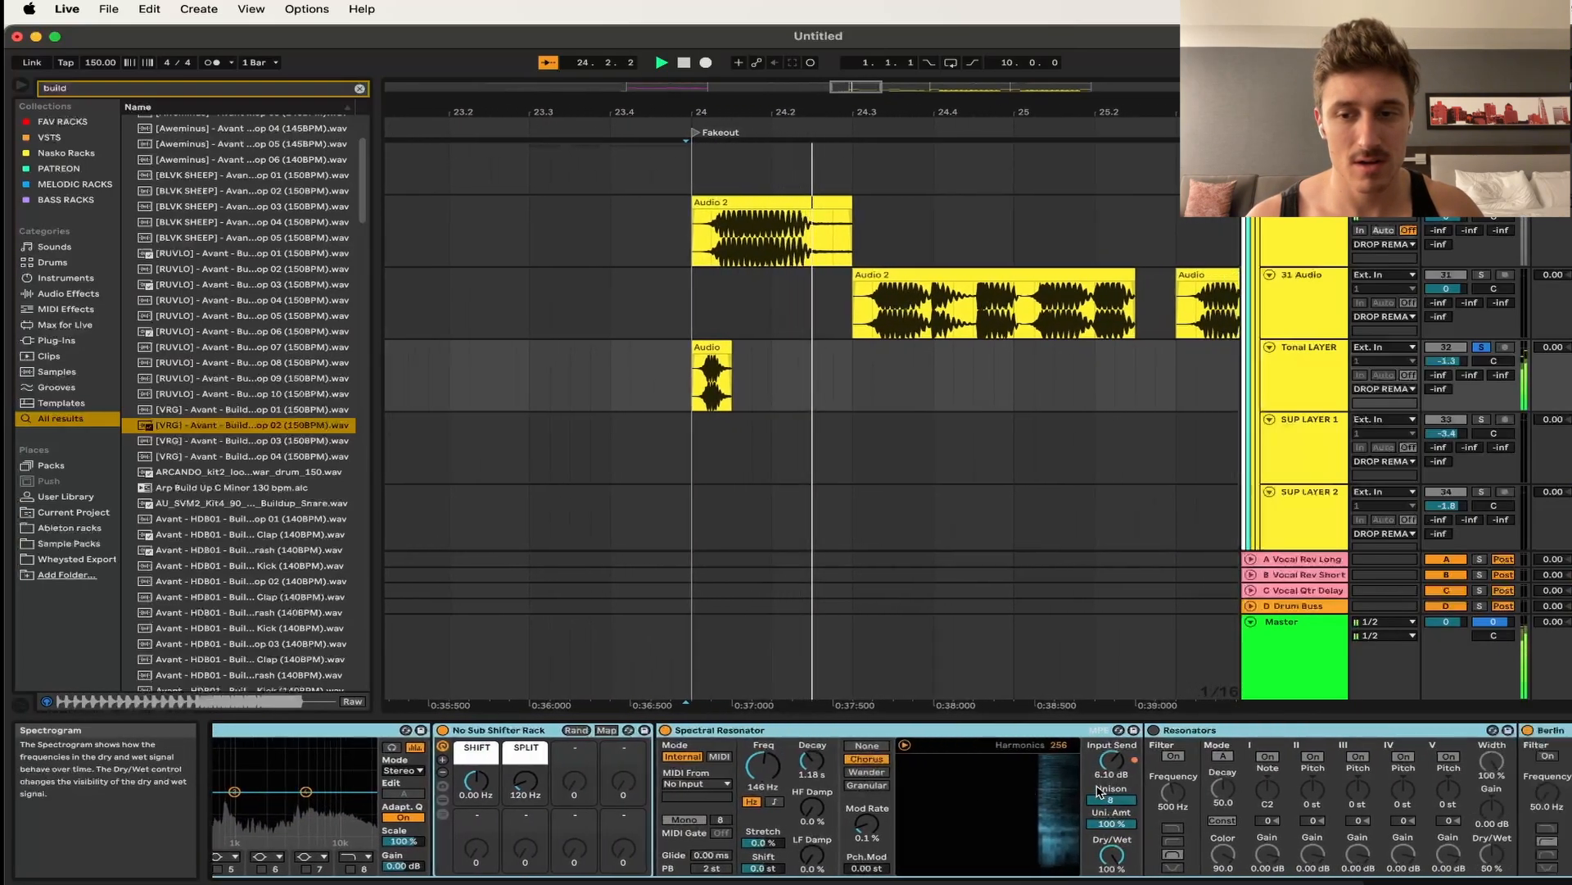
{"action": "scroll", "coordinate": [966, 774], "scroll_direction": "left", "scroll_amount": 8}
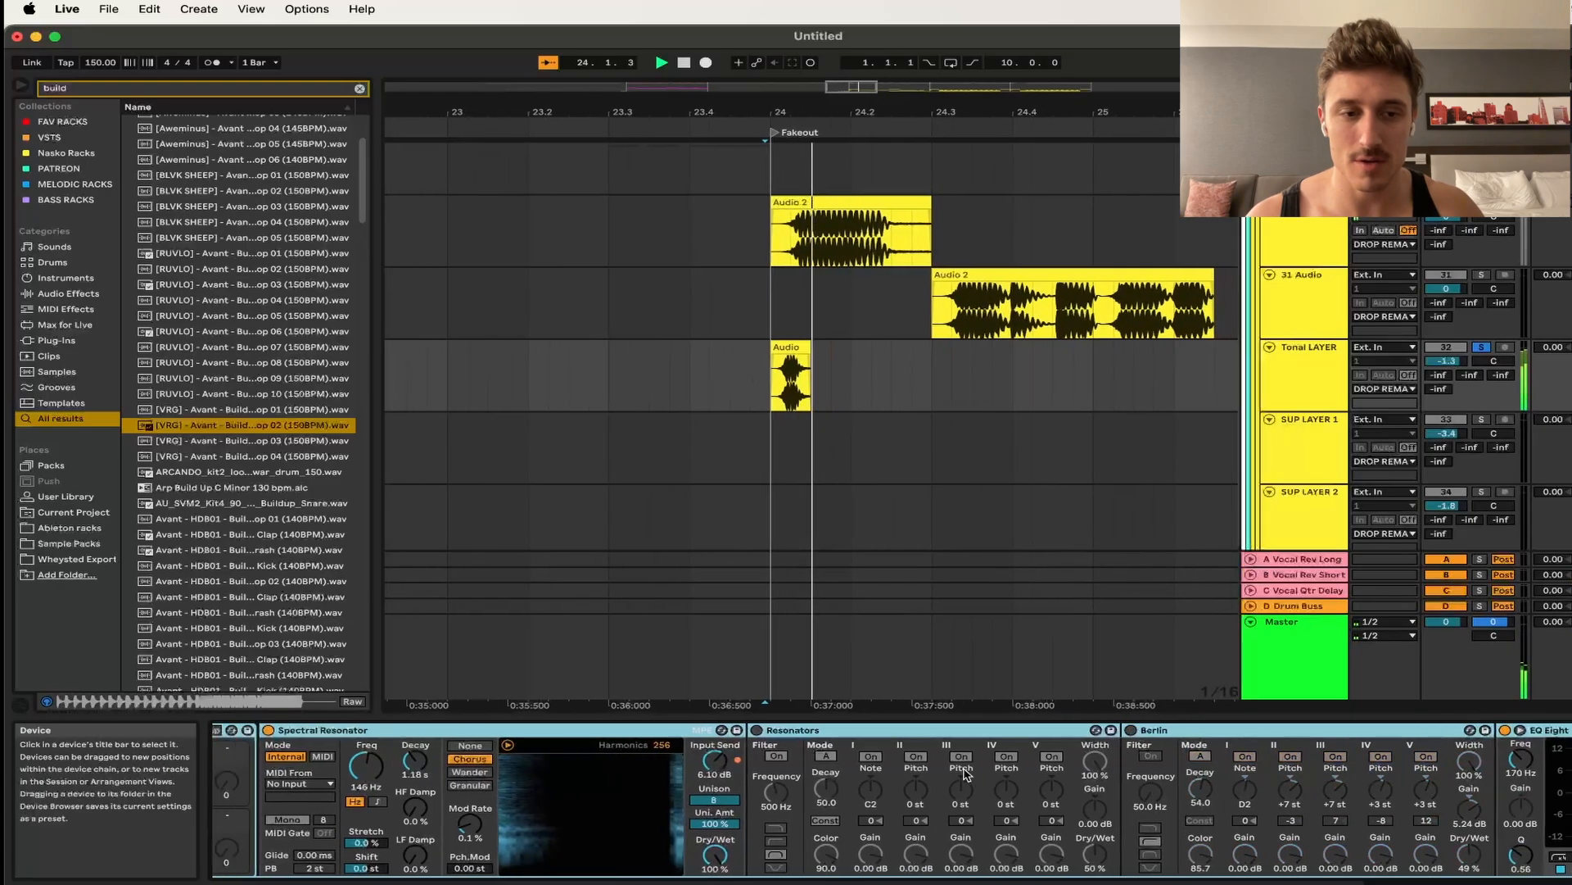
{"action": "scroll", "coordinate": [967, 773], "scroll_direction": "right", "scroll_amount": 1}
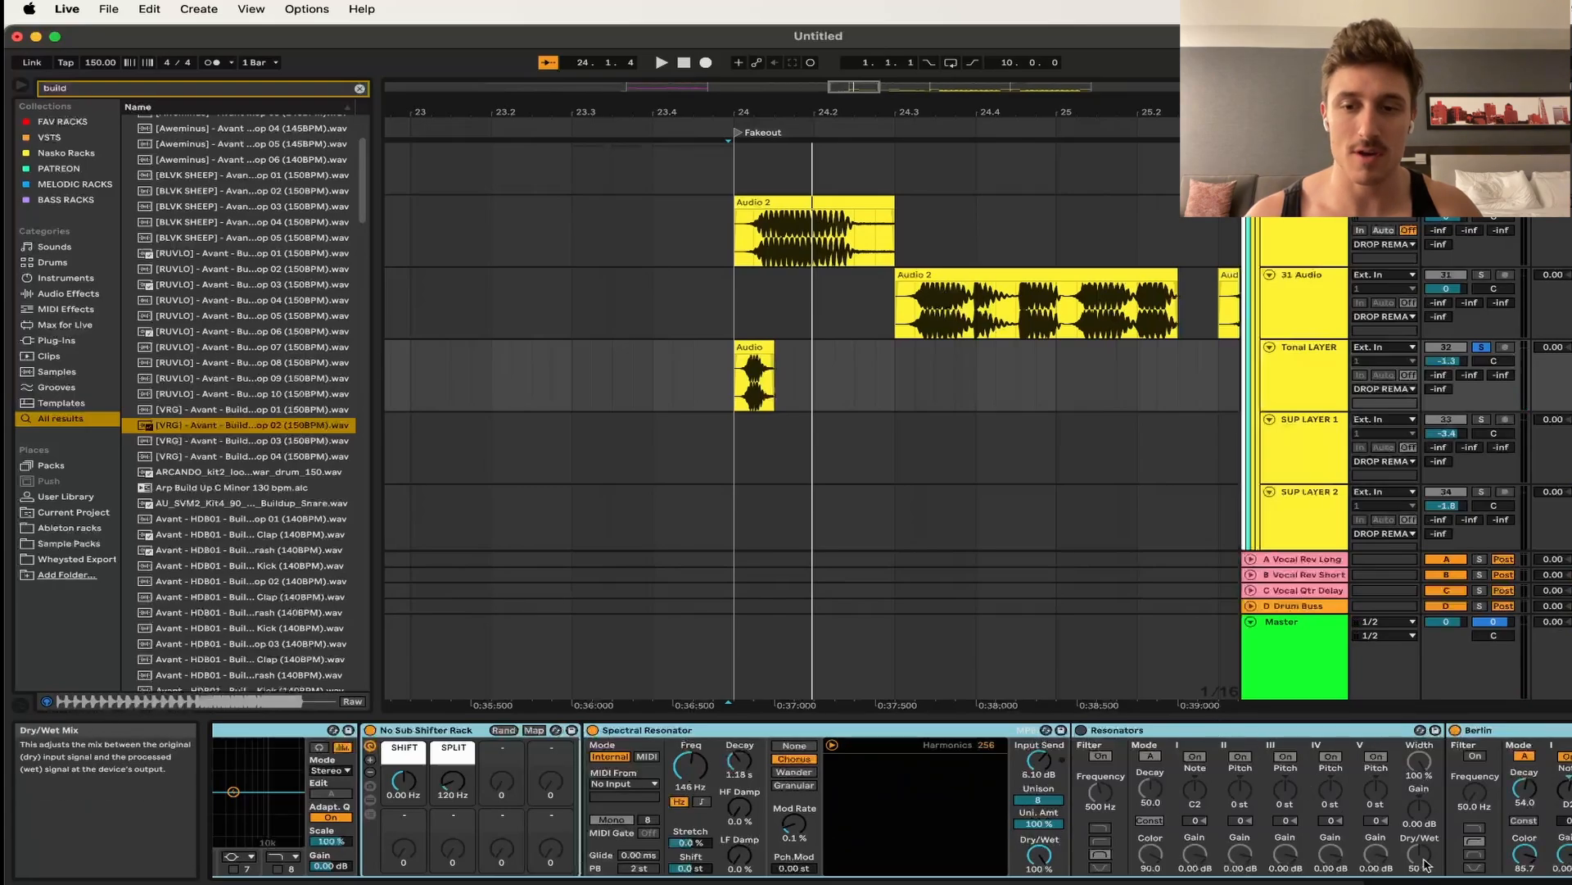
{"action": "scroll", "coordinate": [1392, 843], "scroll_direction": "right", "scroll_amount": 6}
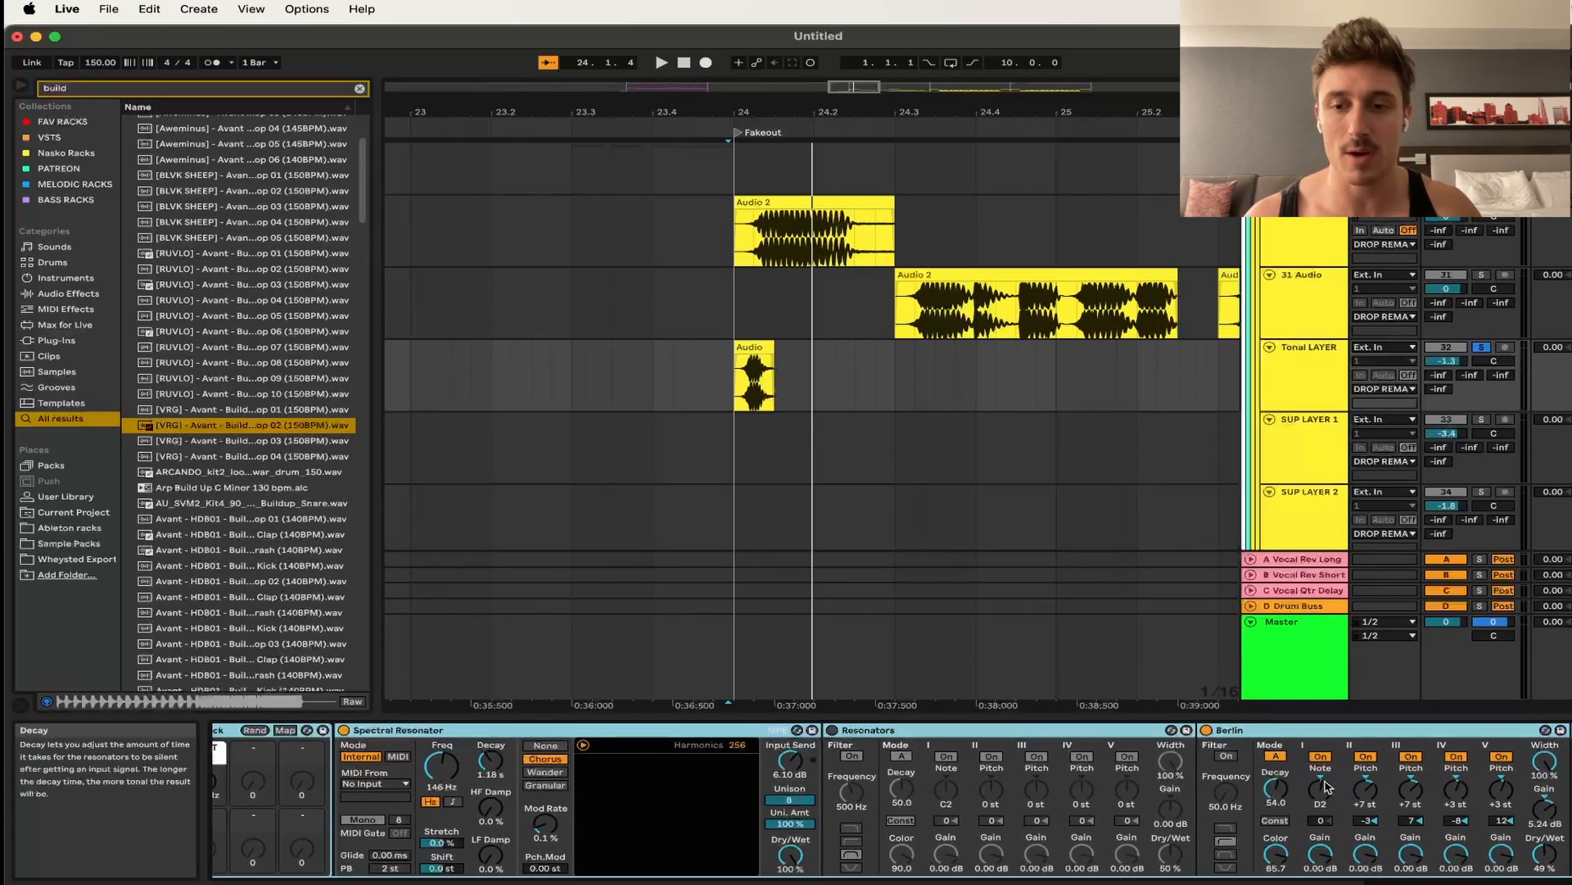
{"action": "scroll", "coordinate": [1270, 754], "scroll_direction": "right", "scroll_amount": 20}
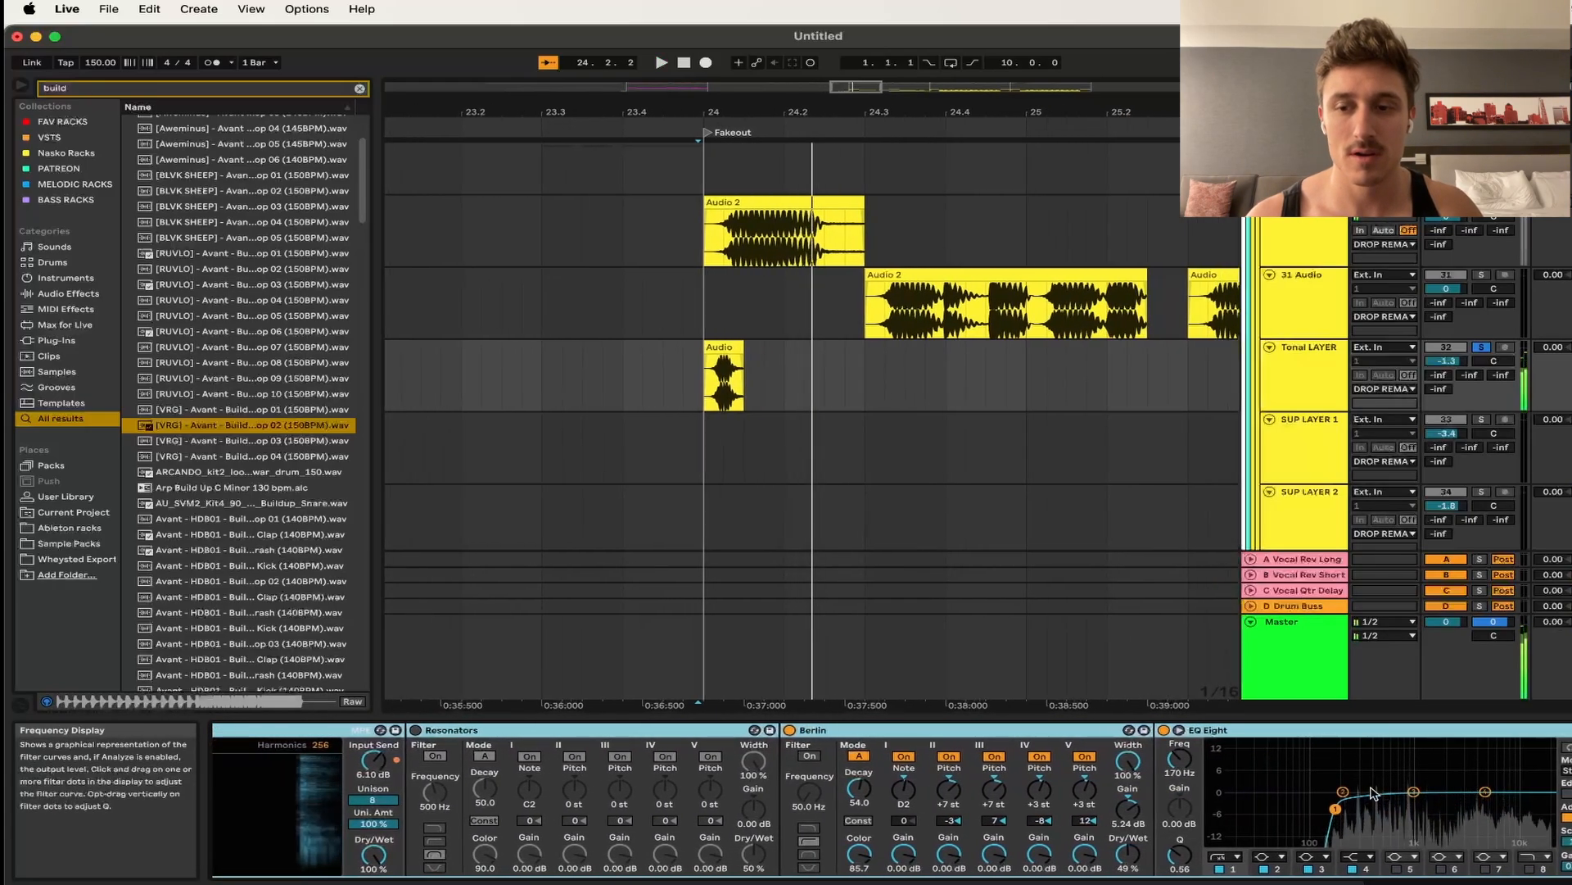
{"action": "scroll", "coordinate": [1373, 793], "scroll_direction": "right", "scroll_amount": 2}
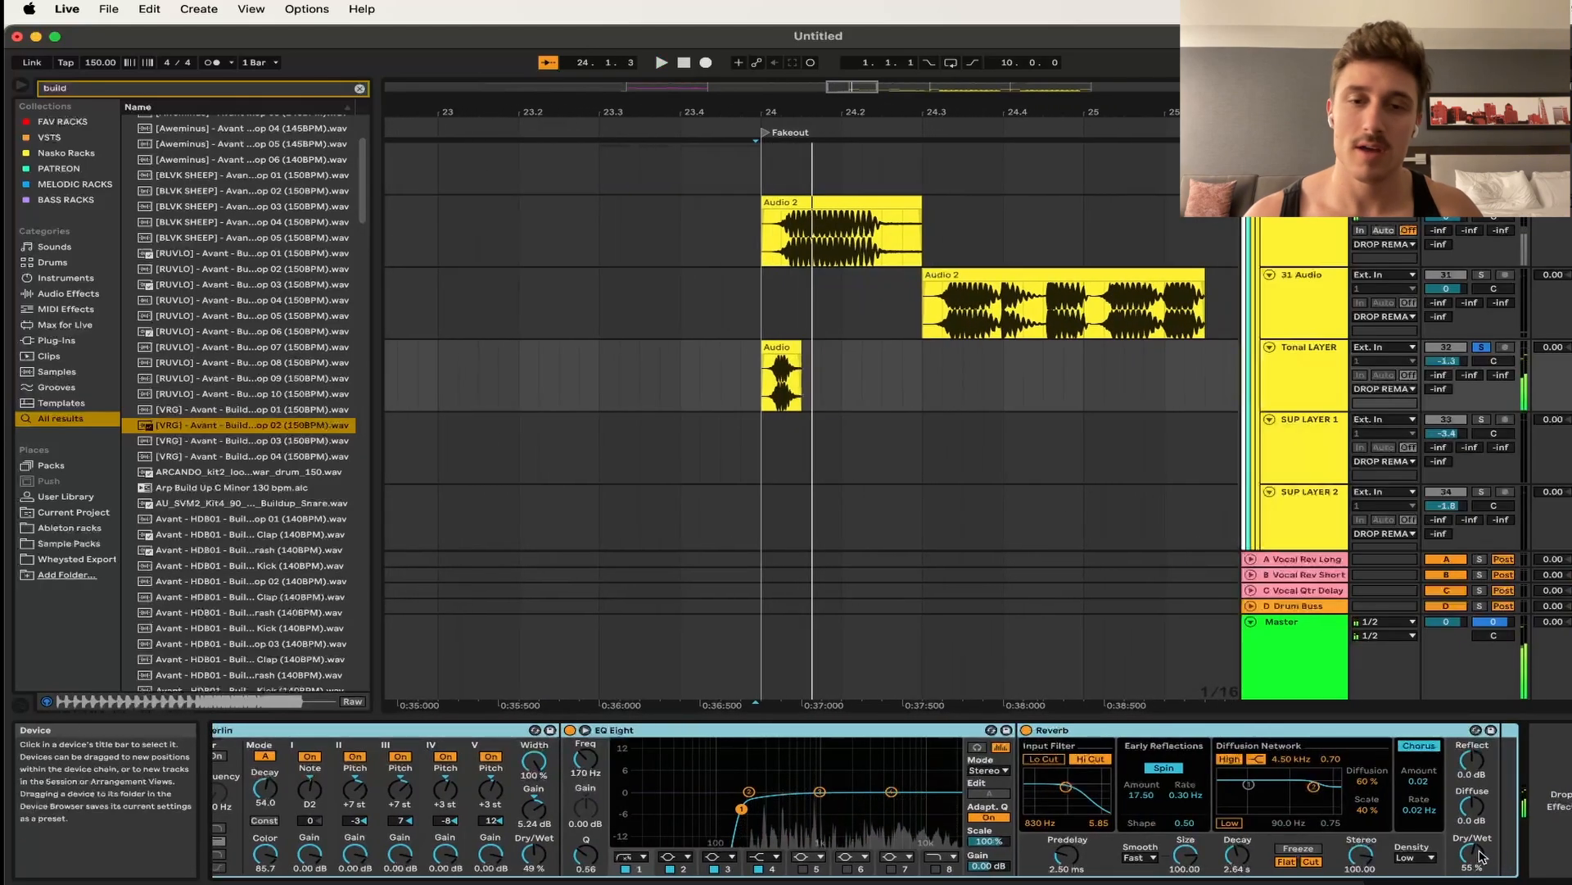
- Try a different Dry/Wet amount on the Tonal LAYER's Reverb and audition the Fakeout with the layer in the full mix
{"action": "left_click_drag", "start_coordinate": [1479, 857], "coordinate": [1479, 815]}
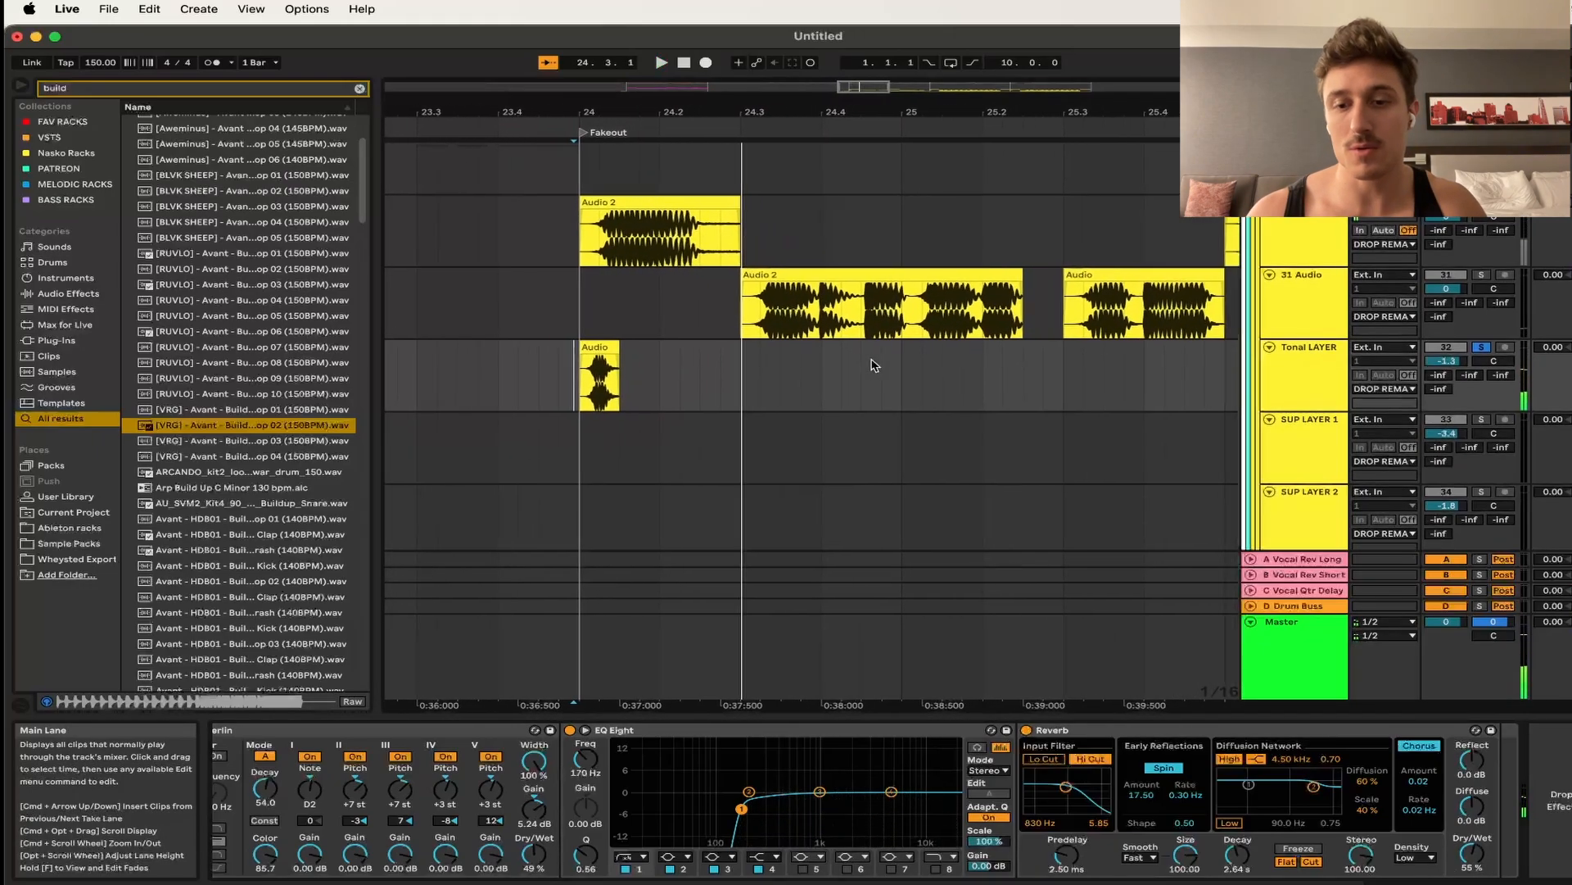
{"action": "scroll", "coordinate": [872, 365], "scroll_direction": "right", "scroll_amount": 3}
{"action": "scroll", "coordinate": [873, 366], "scroll_direction": "up", "scroll_amount": 1}
{"action": "scroll", "coordinate": [873, 366], "scroll_direction": "down", "scroll_amount": 1}
{"action": "scroll", "coordinate": [872, 365], "scroll_direction": "down", "scroll_amount": 3}
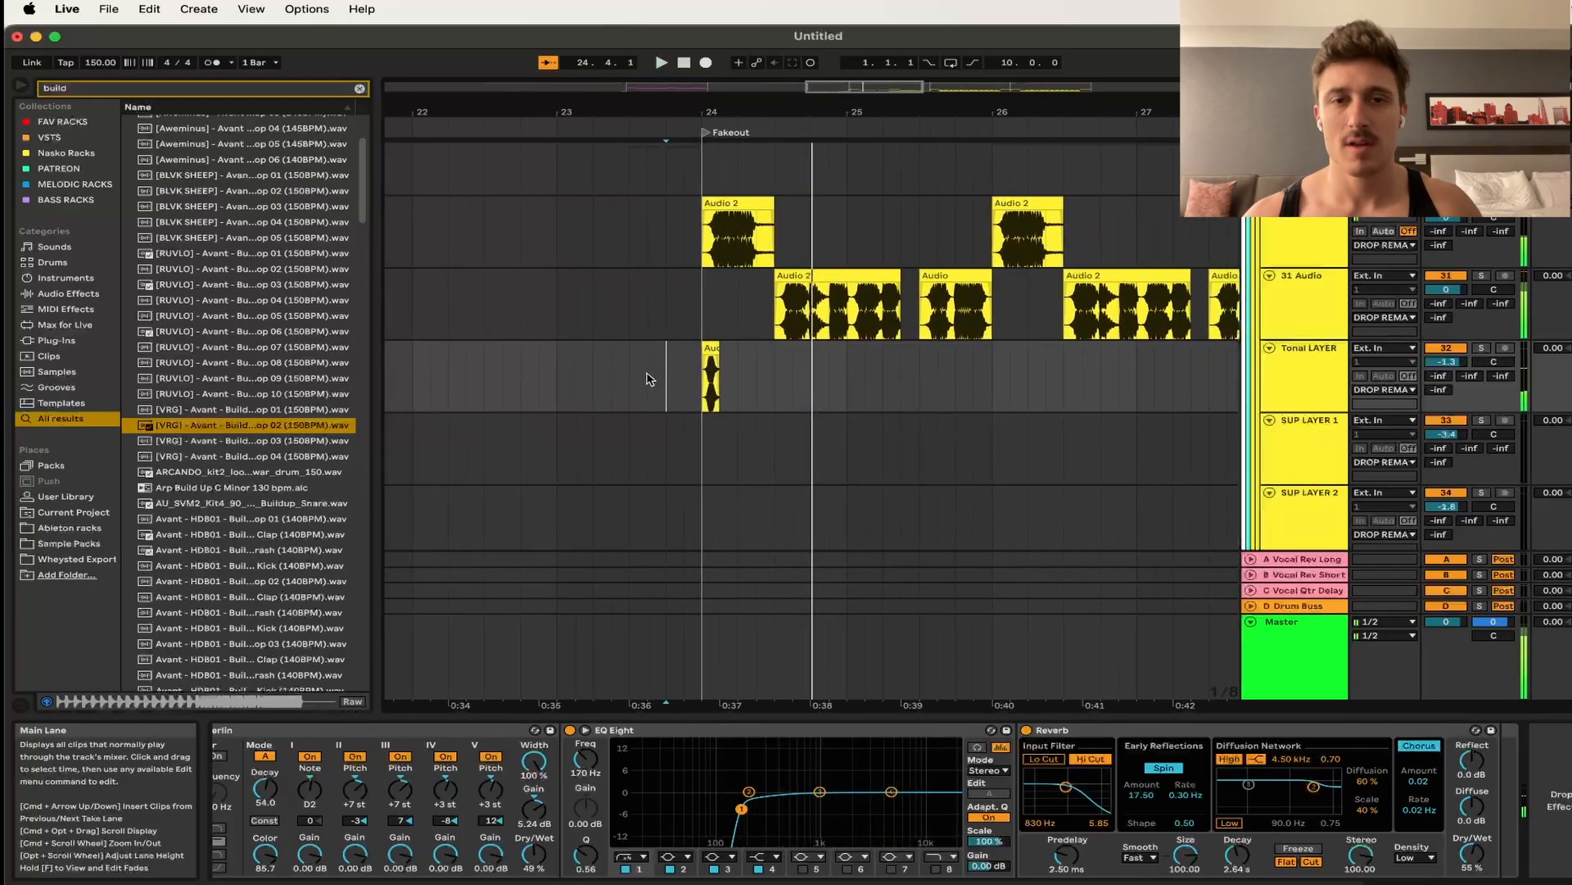
{"action": "scroll", "coordinate": [996, 345], "scroll_direction": "up", "scroll_amount": 1}
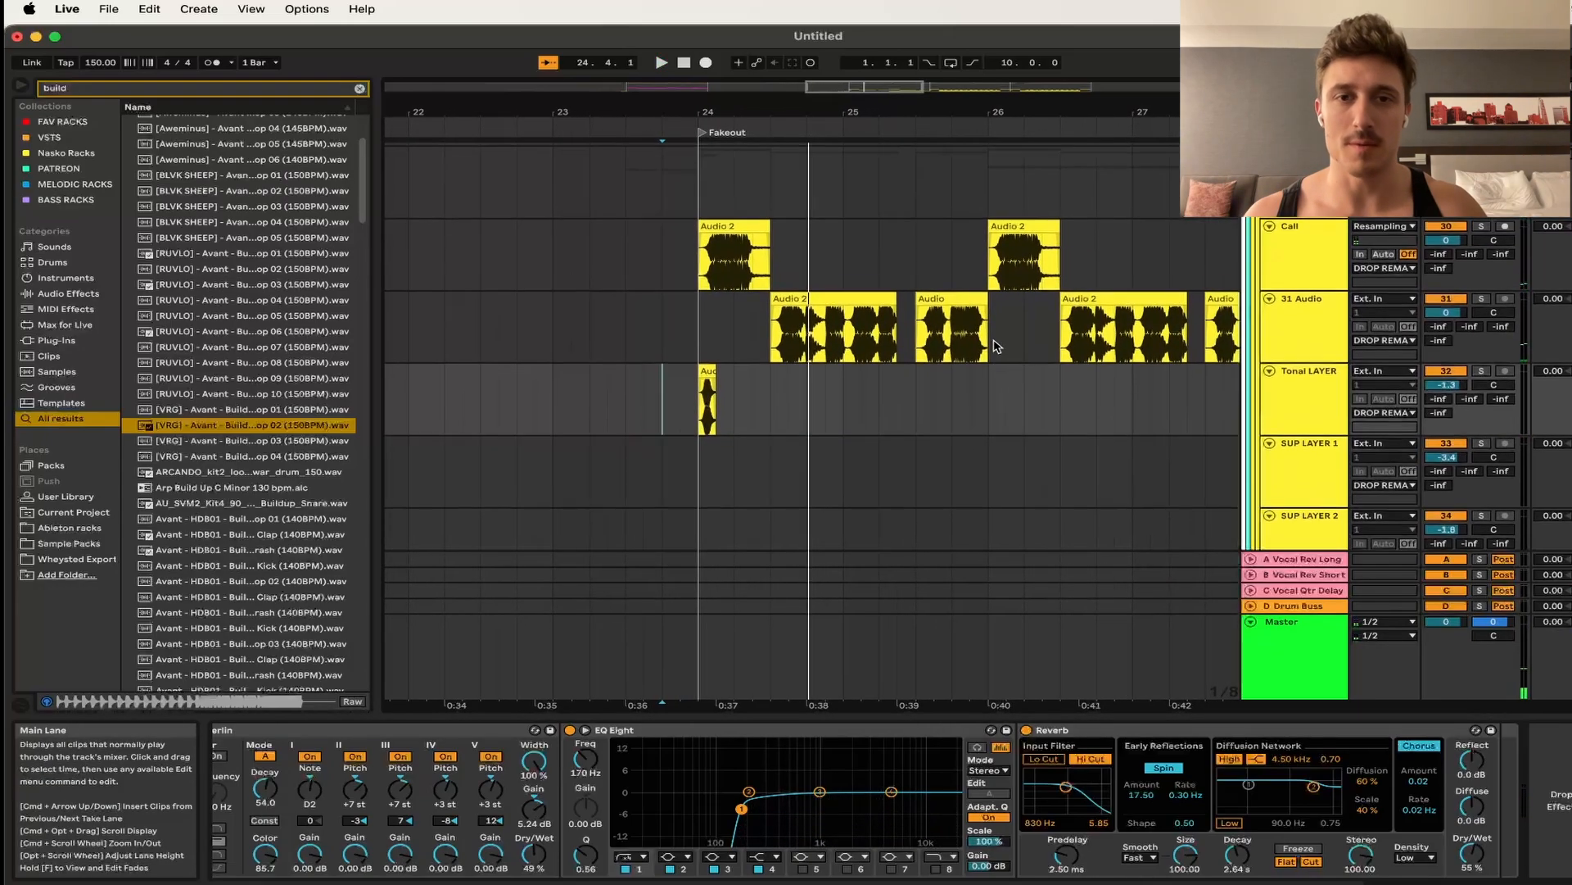
{"action": "scroll", "coordinate": [1033, 344], "scroll_direction": "right", "scroll_amount": 5}
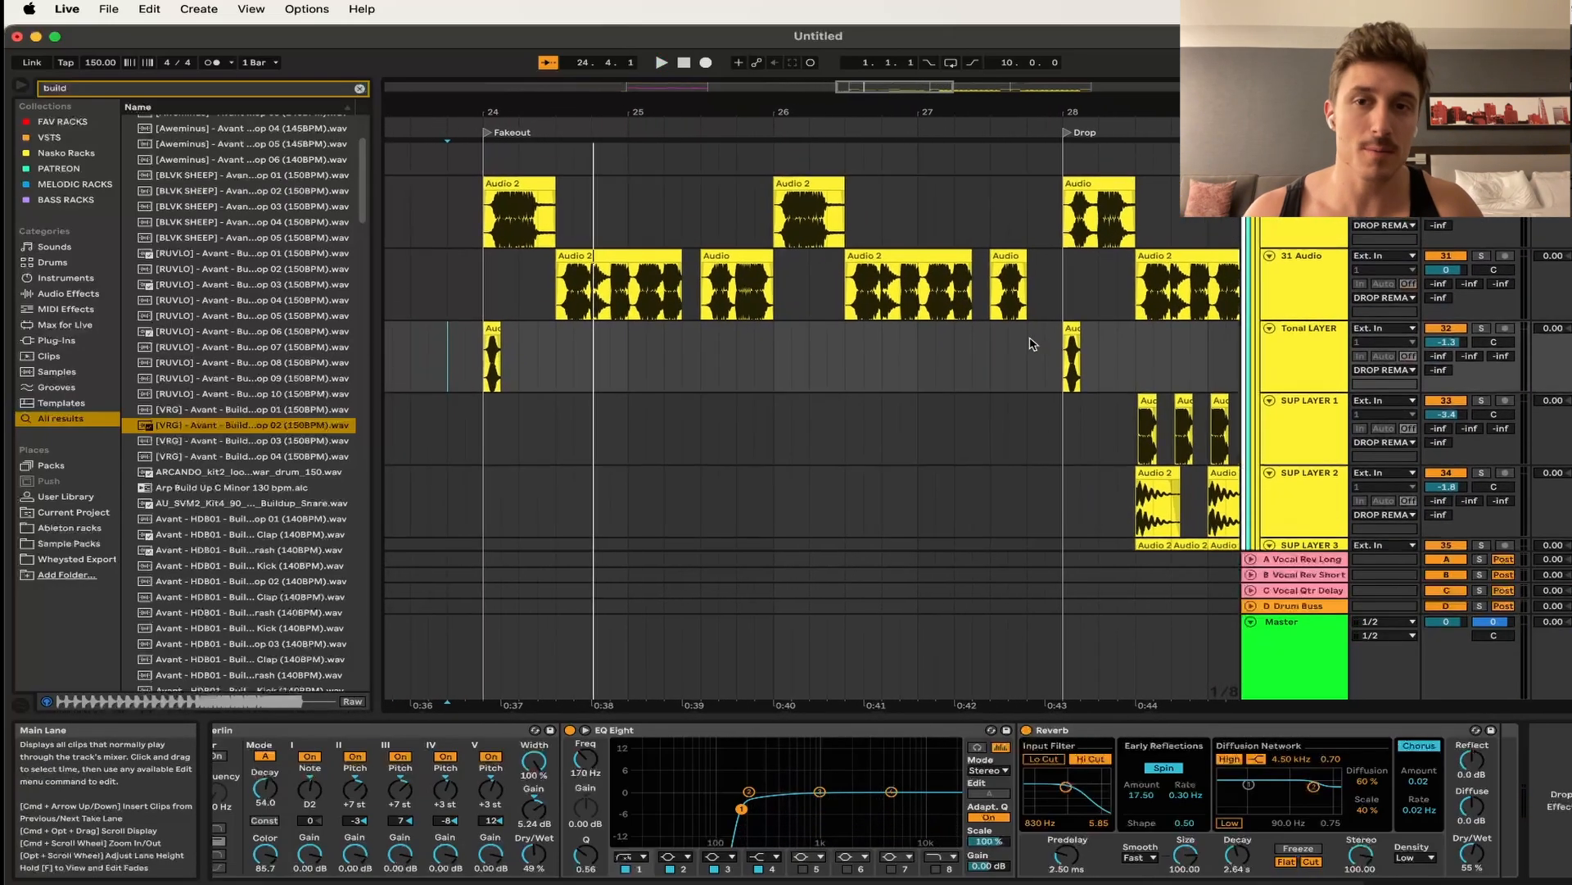
{"action": "scroll", "coordinate": [1033, 344], "scroll_direction": "down", "scroll_amount": 2}
{"action": "scroll", "coordinate": [1033, 344], "scroll_direction": "right", "scroll_amount": 2}
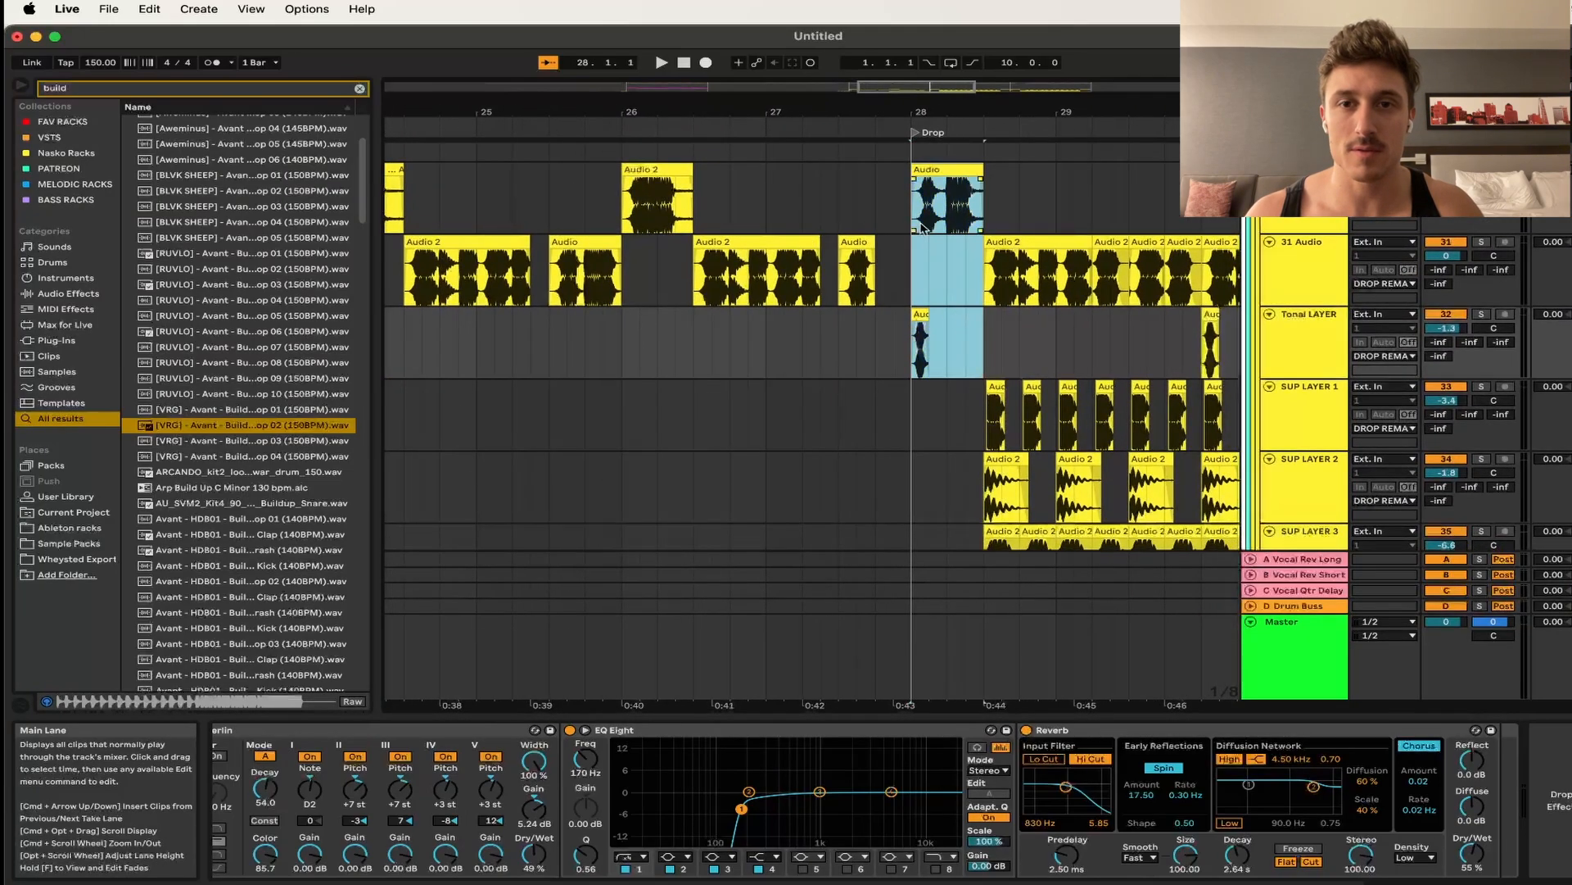
- Select the Call clip at the start of the Drop and audition the Tonal LAYER's clip there in solo
{"action": "left_click", "coordinate": [985, 208]}
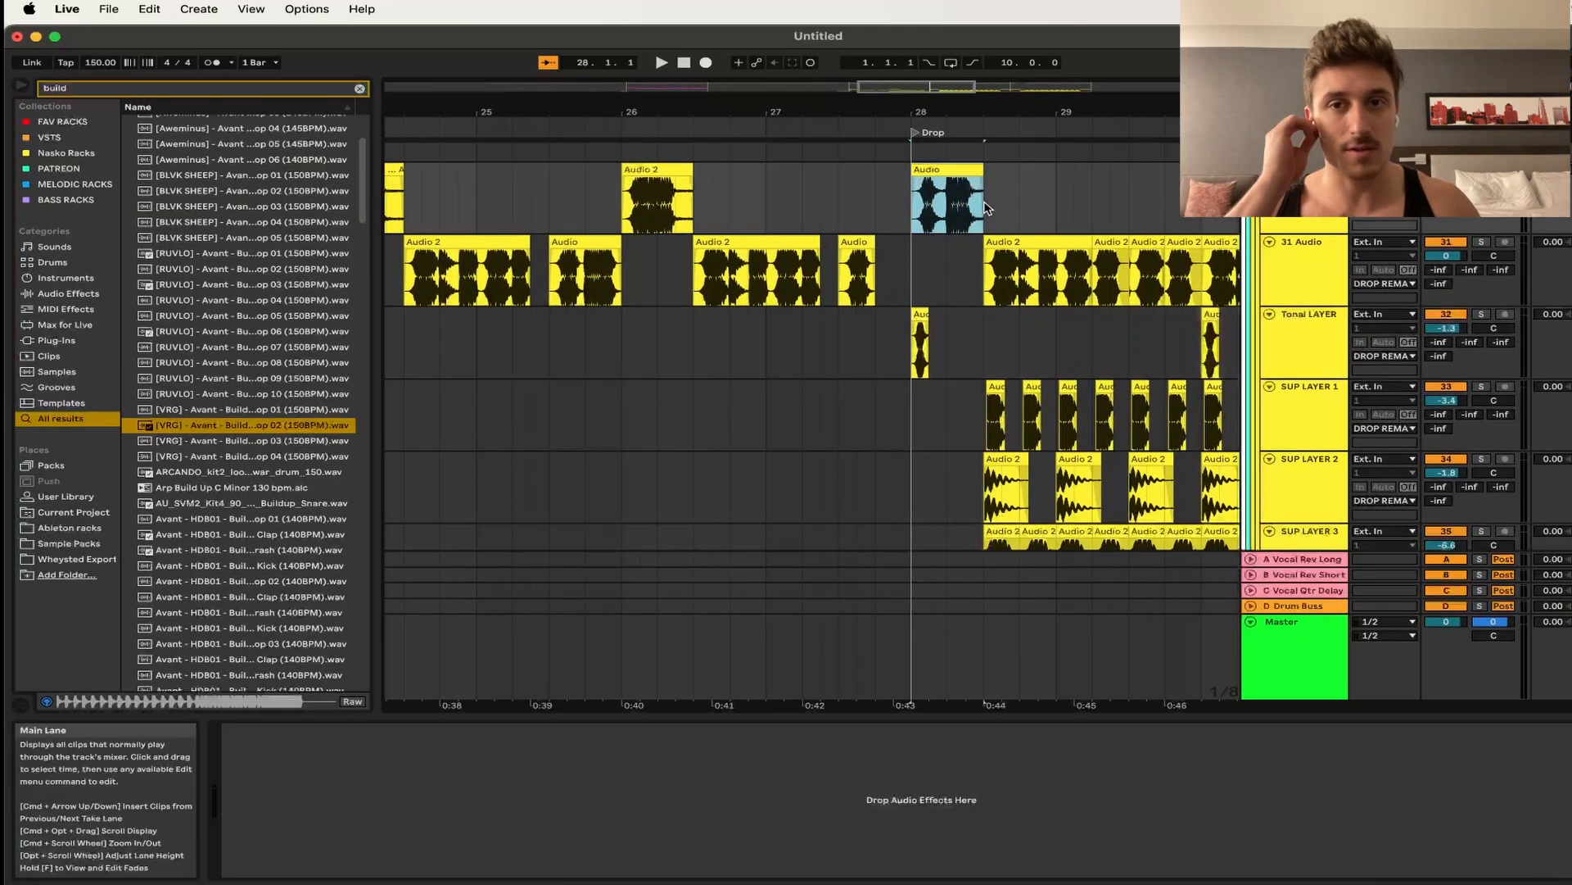
{"action": "scroll", "coordinate": [986, 208], "scroll_direction": "right", "scroll_amount": 3}
{"action": "left_click", "coordinate": [732, 340]}
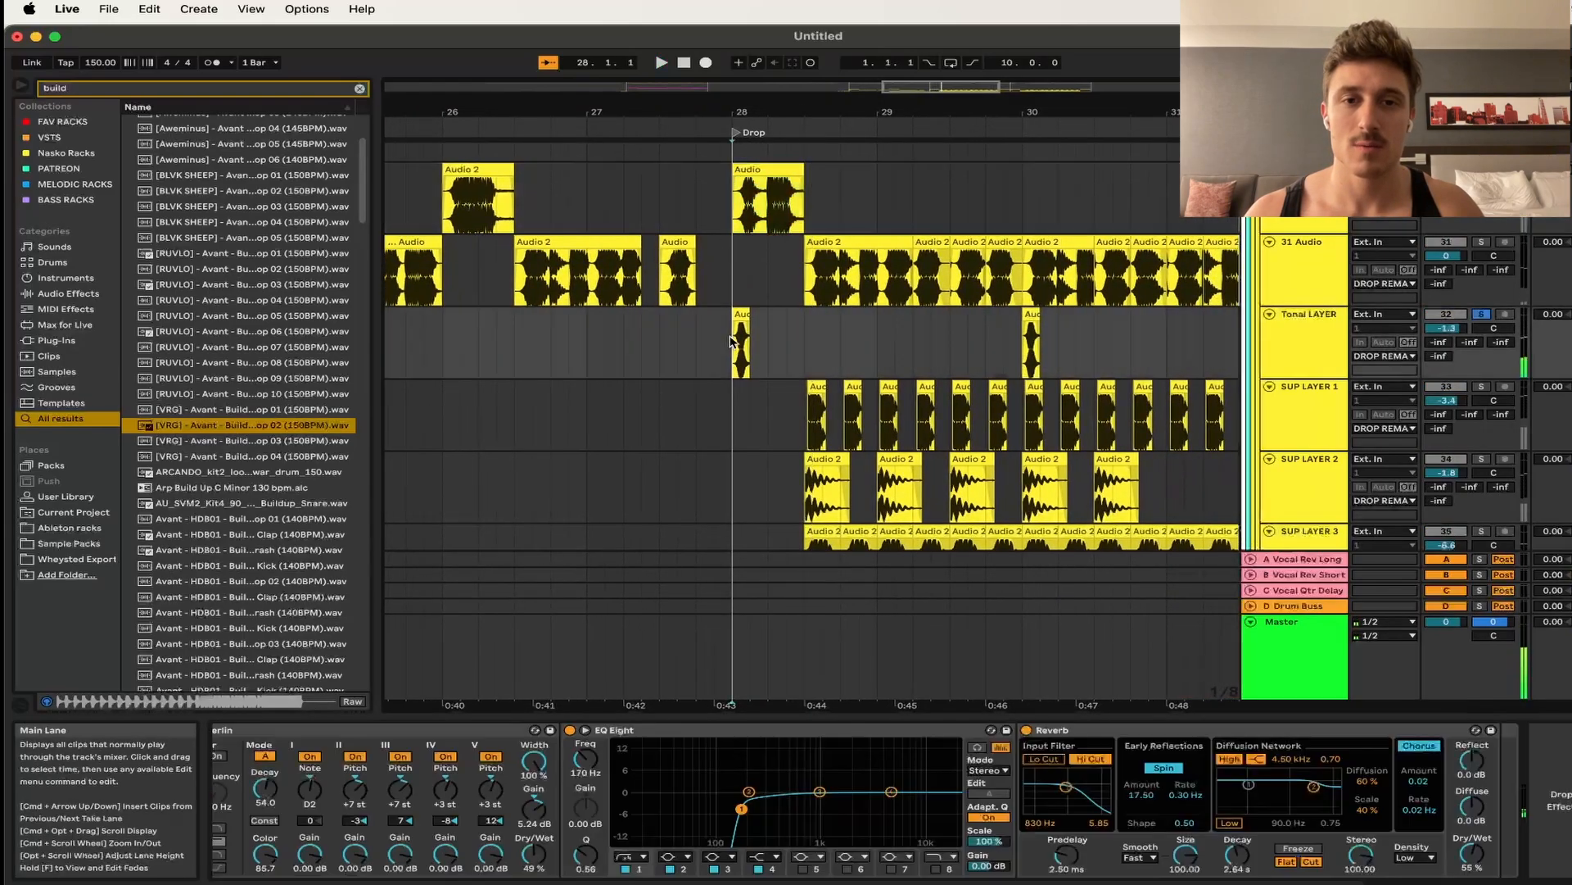
{"action": "key", "text": "s"}
{"action": "key", "text": "space"}
{"action": "key", "text": "space"}
- Solo the STEREO track and audition its audio from the start of the Drop
{"action": "scroll", "coordinate": [770, 357], "scroll_direction": "down", "scroll_amount": 4}
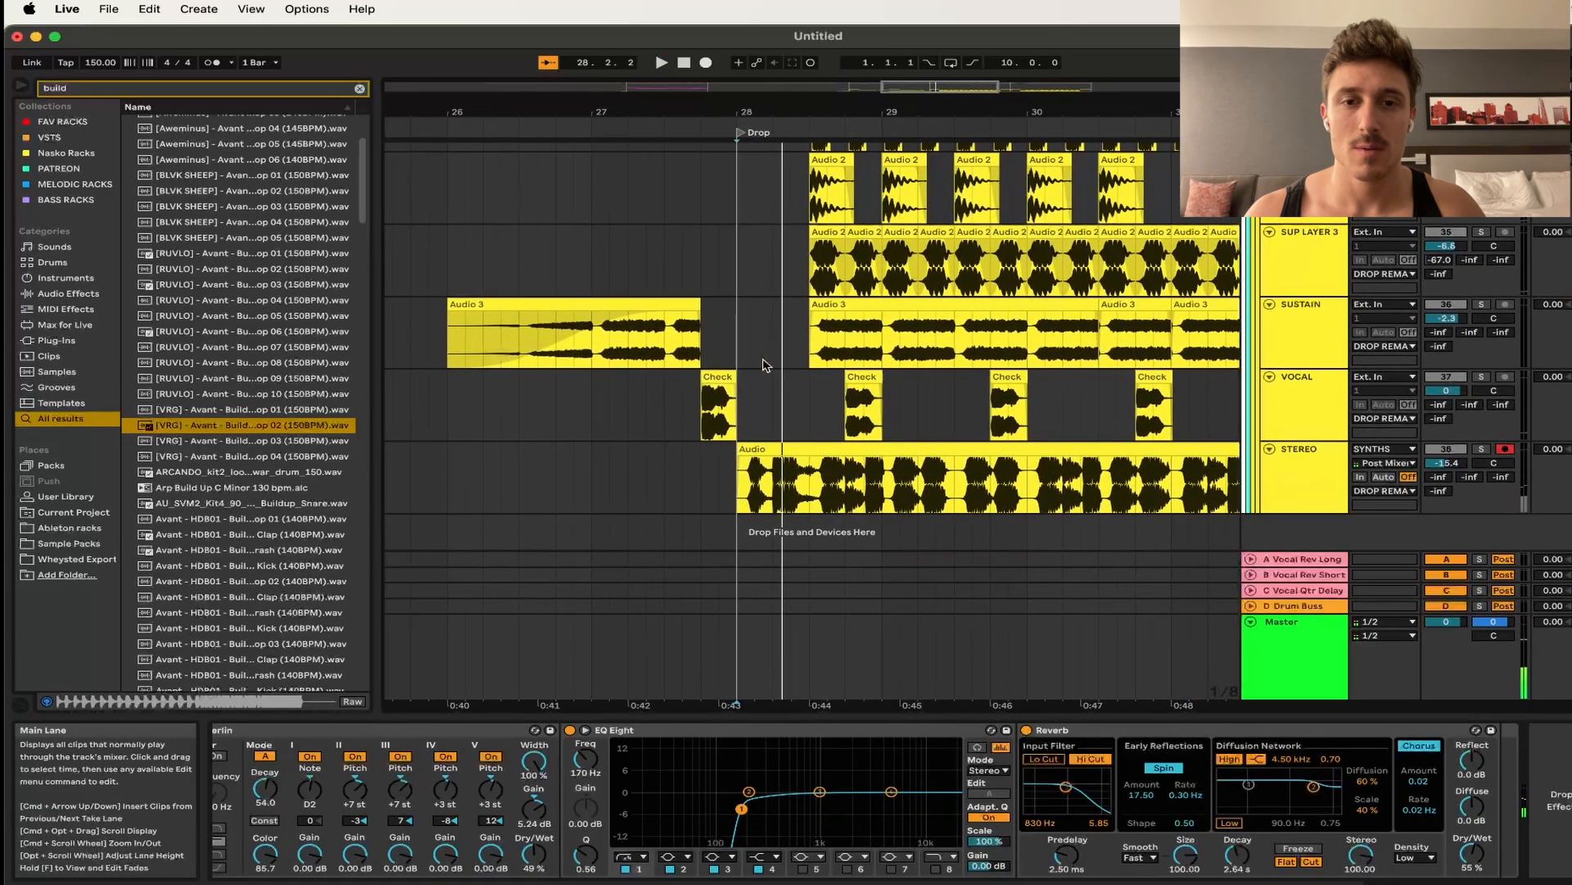
{"action": "left_click", "coordinate": [737, 489]}
{"action": "key", "text": "s"}
{"action": "key", "text": "space"}
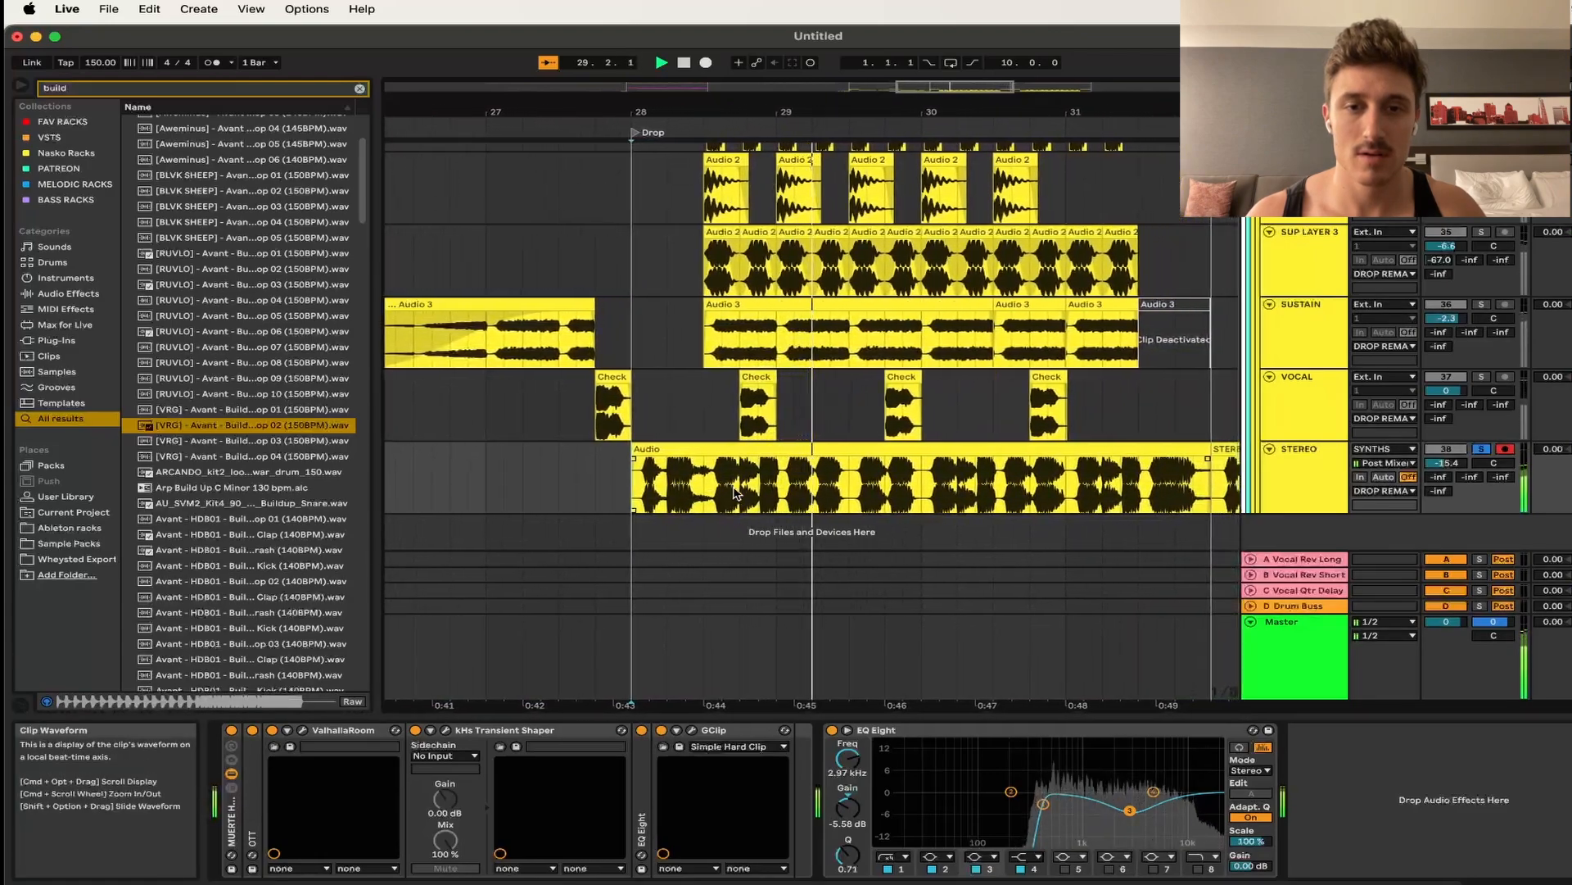
{"action": "scroll", "coordinate": [885, 452], "scroll_direction": "left", "scroll_amount": 5}
{"action": "scroll", "coordinate": [885, 453], "scroll_direction": "up", "scroll_amount": 1}
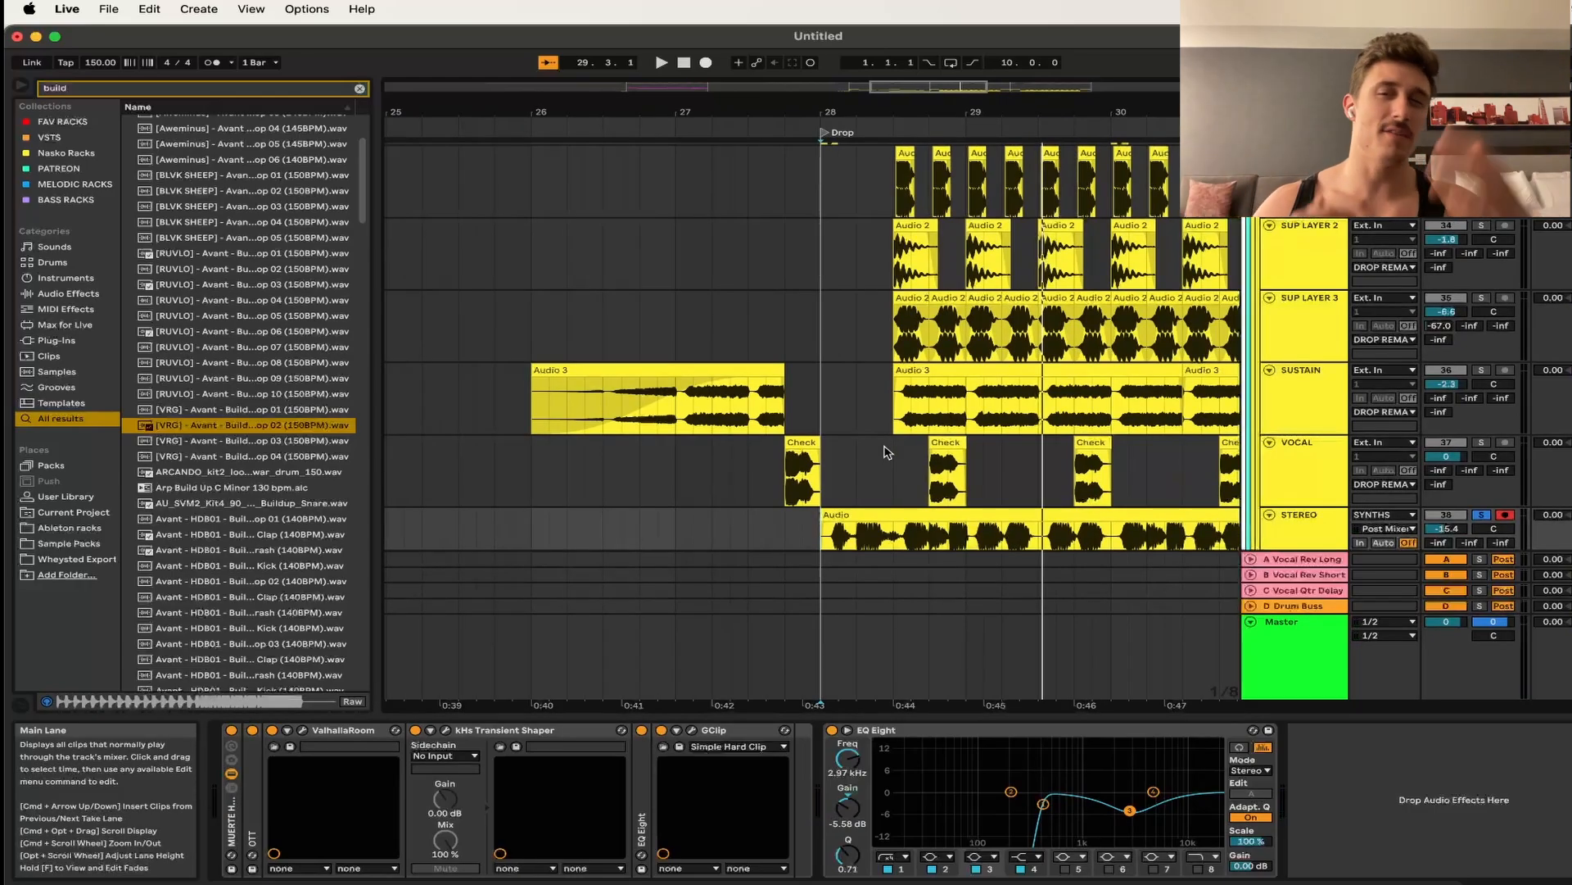
- Solo the SUSTAIN track, audition its clip from bar 26, and try a negative Fine shift on its Shifter
{"action": "scroll", "coordinate": [884, 452], "scroll_direction": "down", "scroll_amount": 1}
{"action": "scroll", "coordinate": [884, 452], "scroll_direction": "right", "scroll_amount": 1}
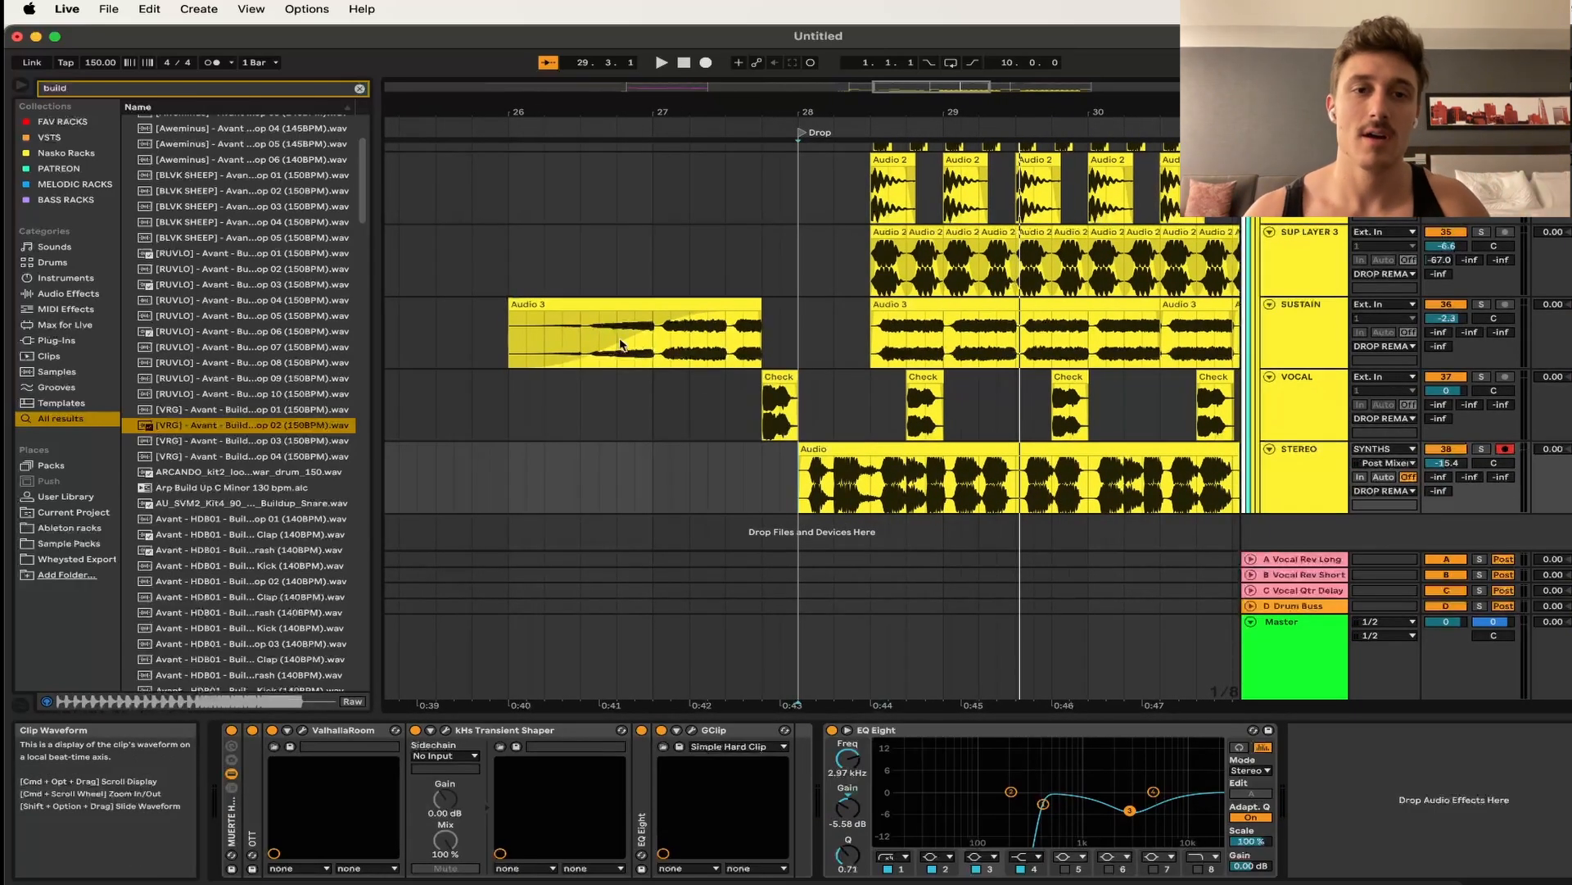
{"action": "scroll", "coordinate": [527, 308], "scroll_direction": "left", "scroll_amount": 3}
{"action": "scroll", "coordinate": [527, 308], "scroll_direction": "up", "scroll_amount": 1}
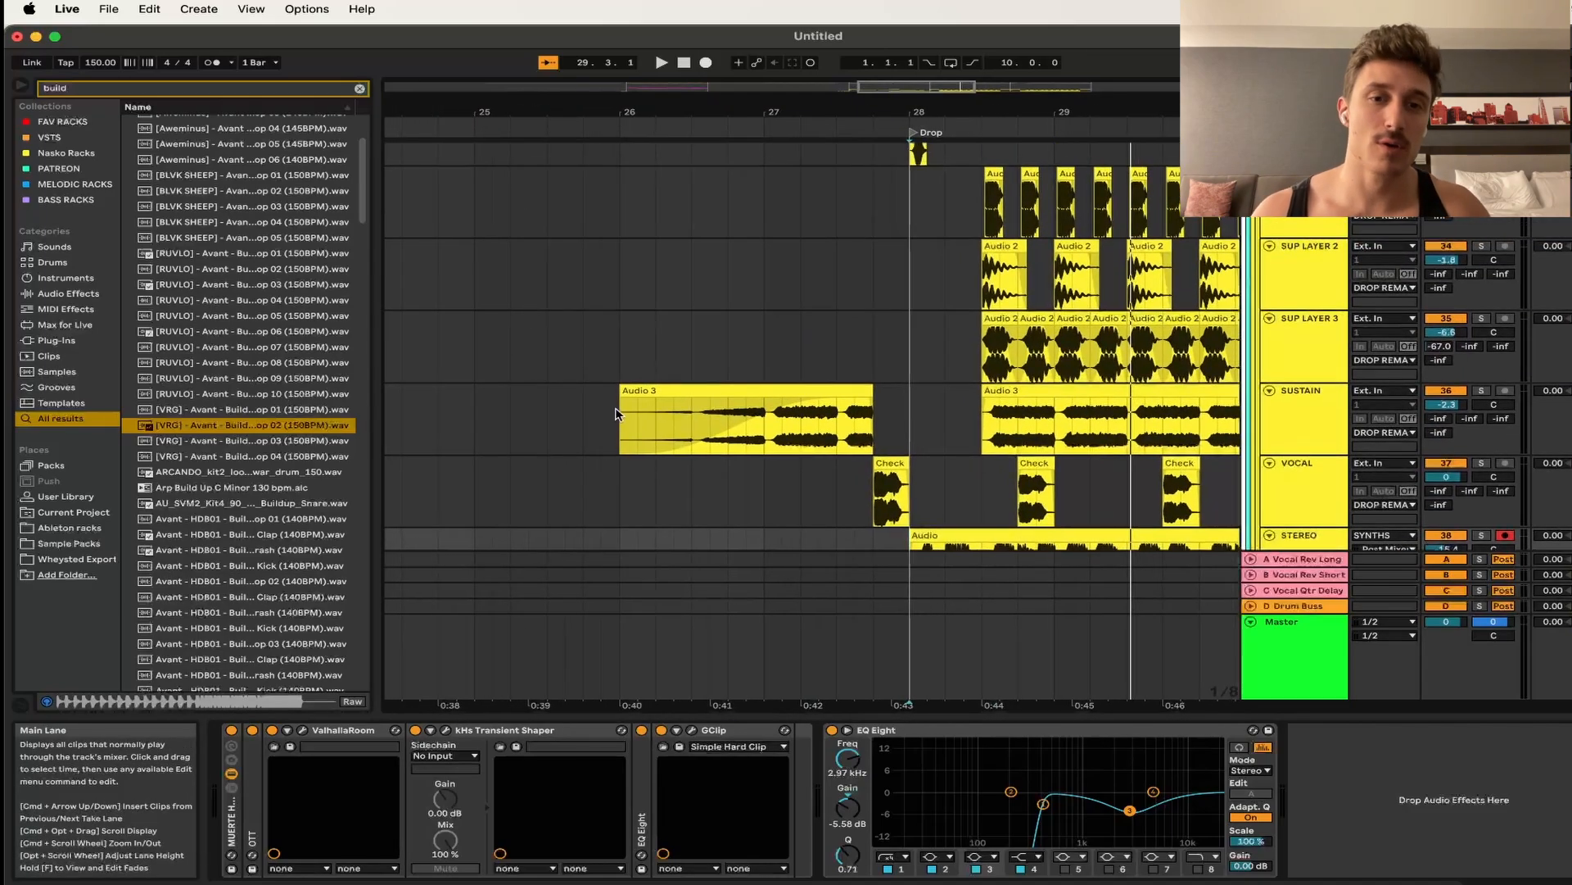
{"action": "left_click", "coordinate": [616, 412]}
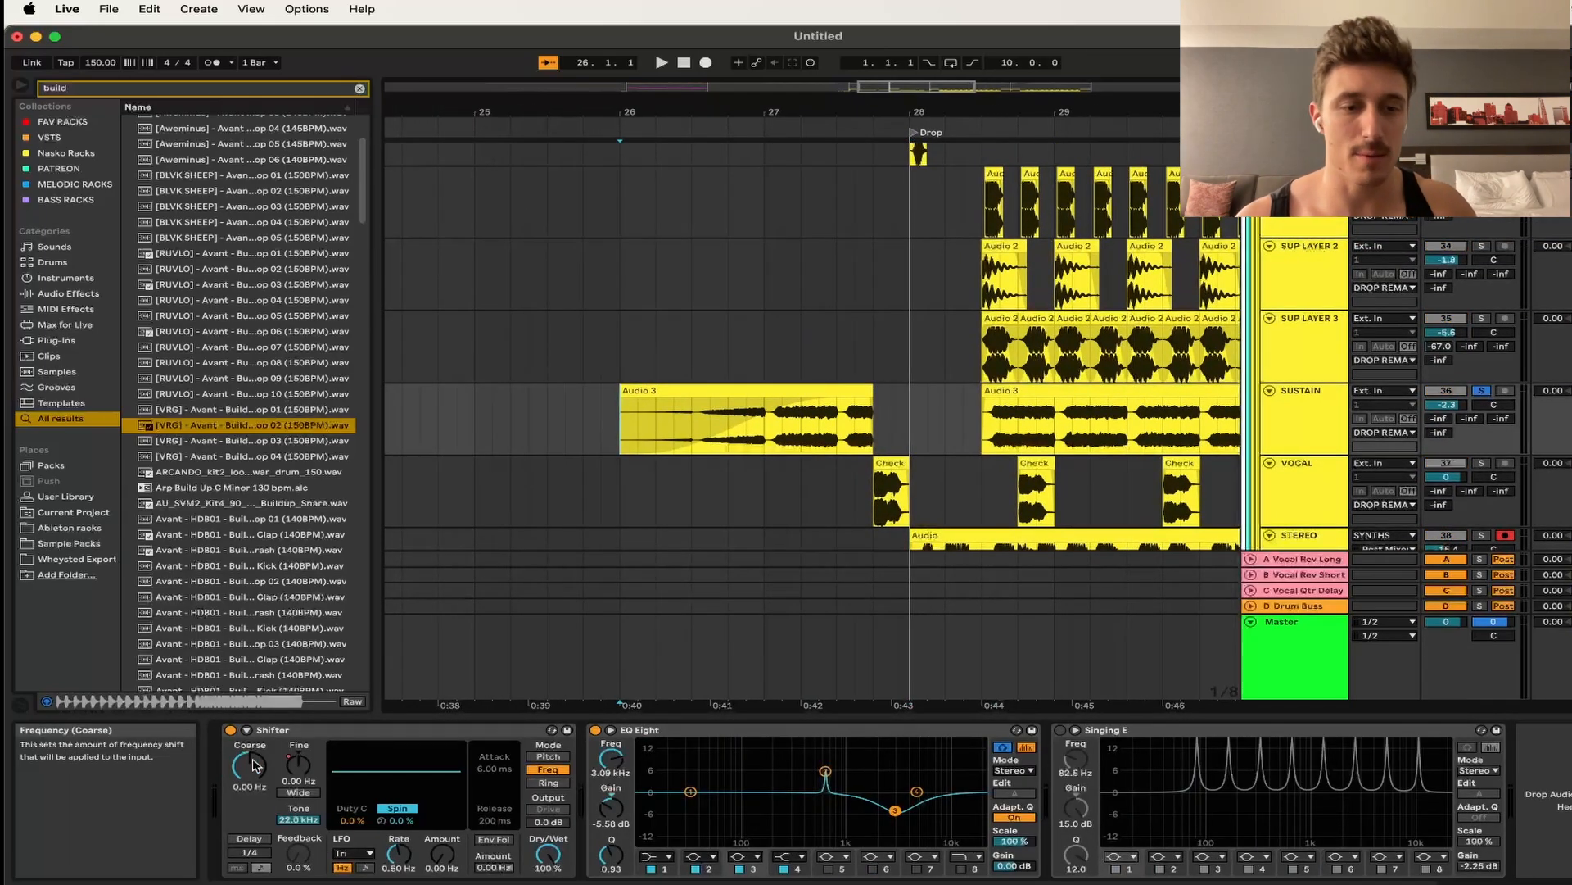
{"action": "key", "text": "space"}
{"action": "left_click_drag", "start_coordinate": [299, 766], "coordinate": [303, 777]}
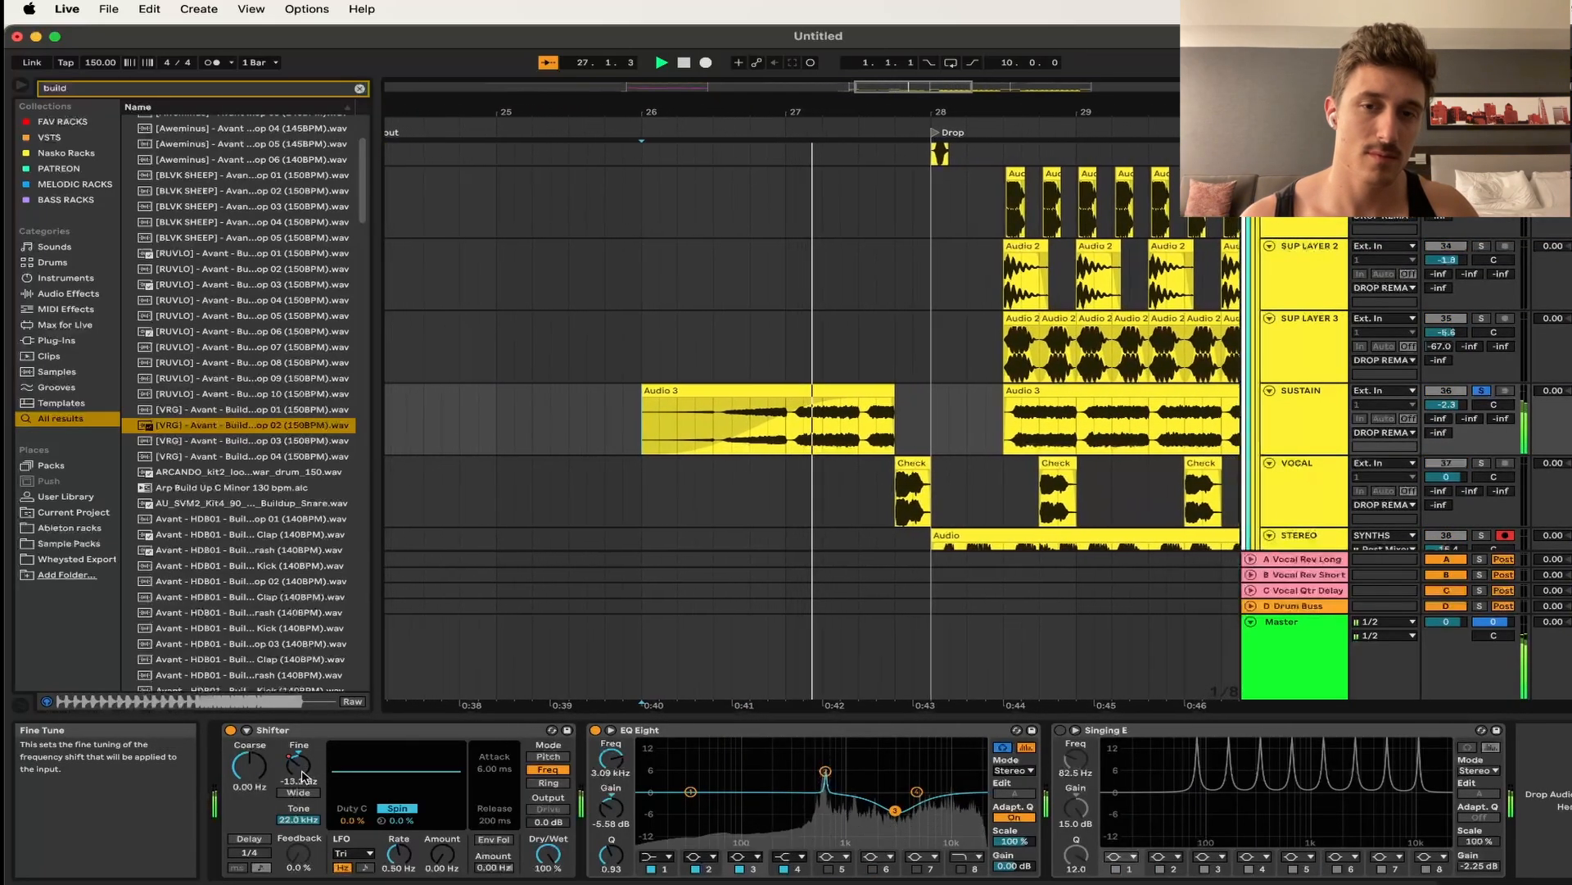
- Solo the 31 Audio track and audition its response clips from 28.3 in the Drop
{"action": "scroll", "coordinate": [719, 416], "scroll_direction": "up", "scroll_amount": 3}
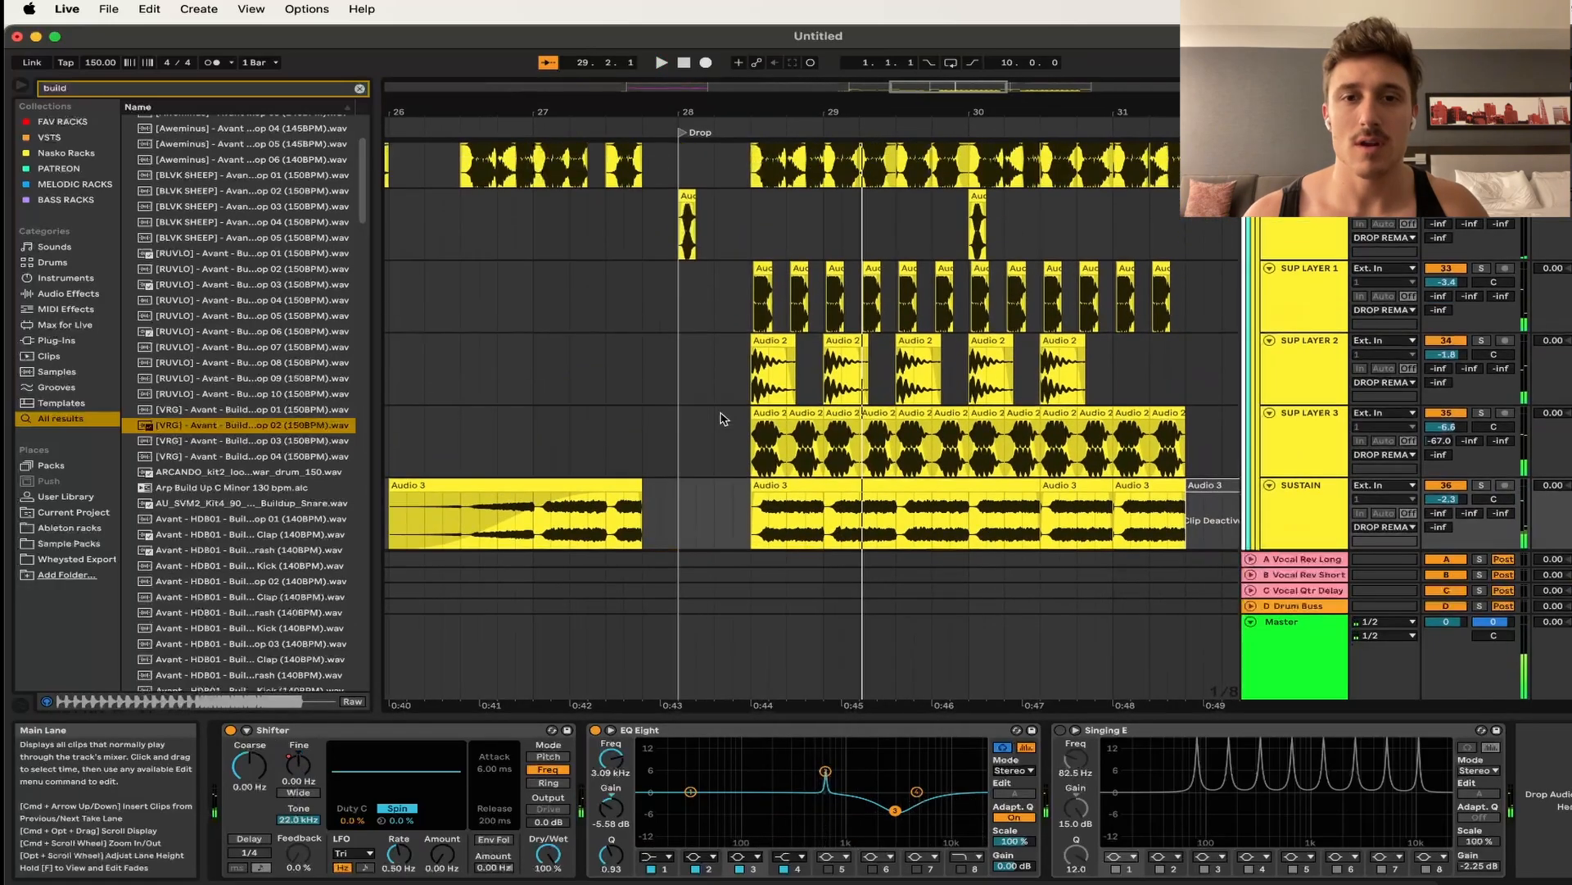
{"action": "scroll", "coordinate": [721, 419], "scroll_direction": "left", "scroll_amount": 1}
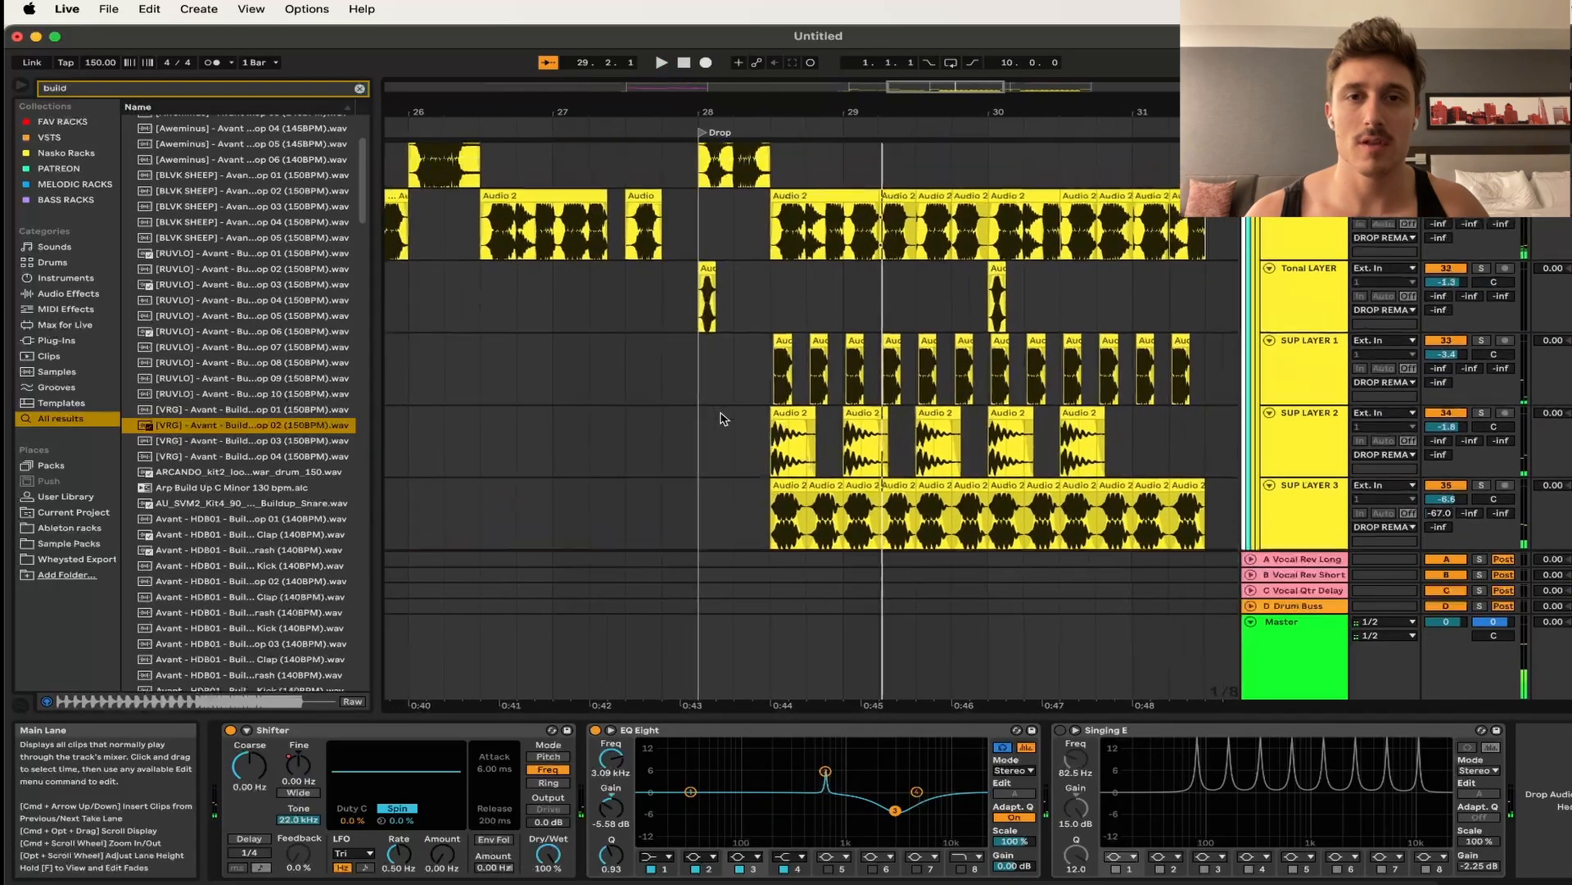
{"action": "scroll", "coordinate": [720, 419], "scroll_direction": "up", "scroll_amount": 3}
{"action": "left_click", "coordinate": [782, 393]}
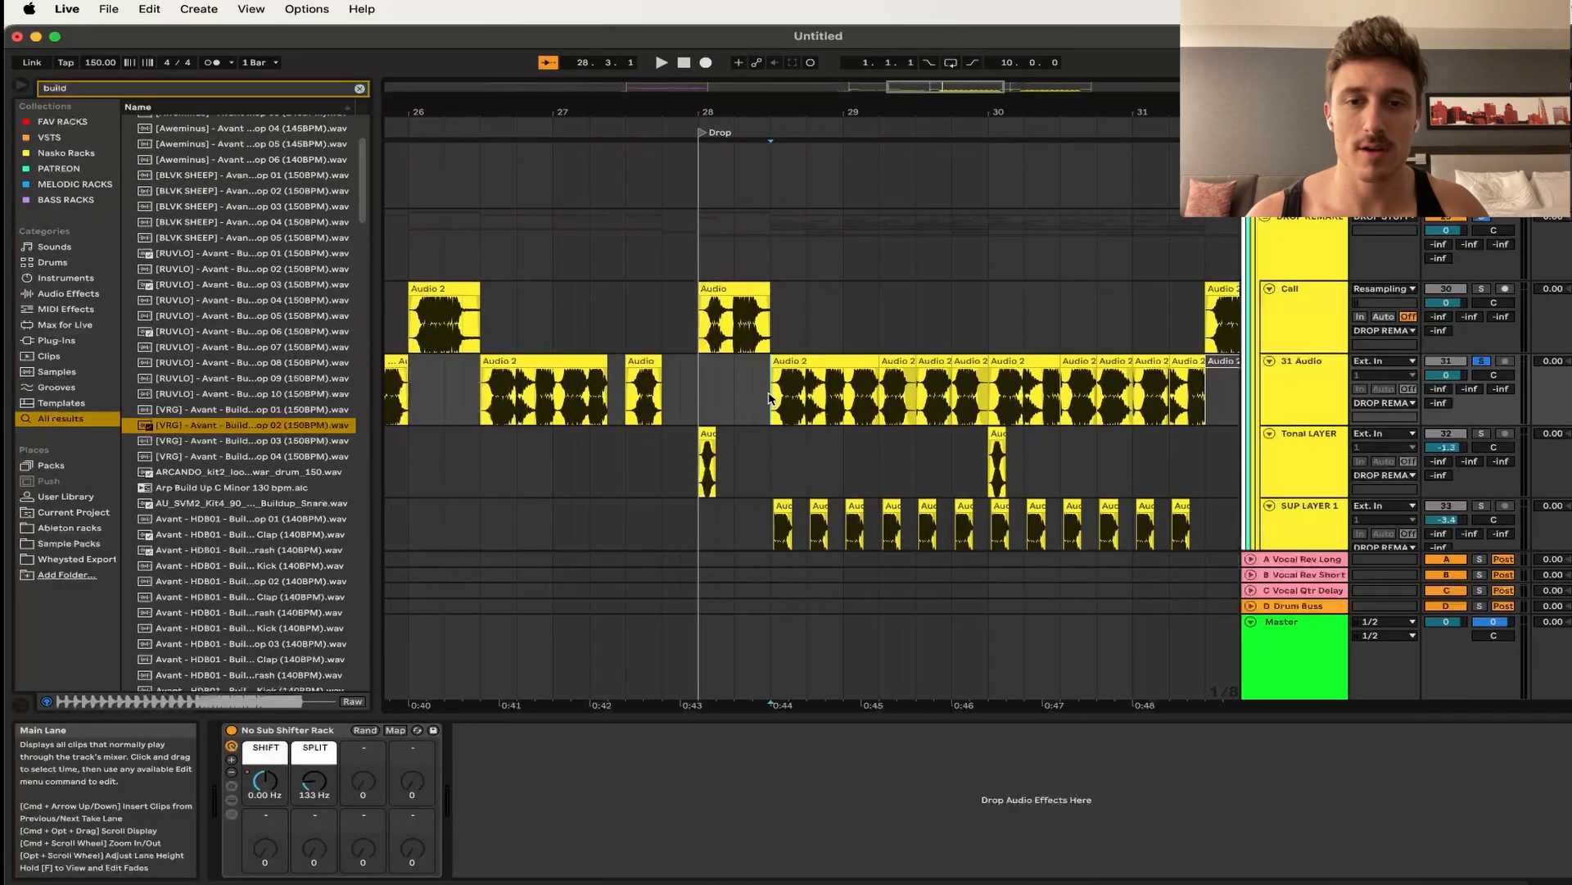
{"action": "key", "text": "space"}
{"action": "scroll", "coordinate": [753, 402], "scroll_direction": "up", "scroll_amount": 5}
{"action": "scroll", "coordinate": [740, 403], "scroll_direction": "down", "scroll_amount": 3}
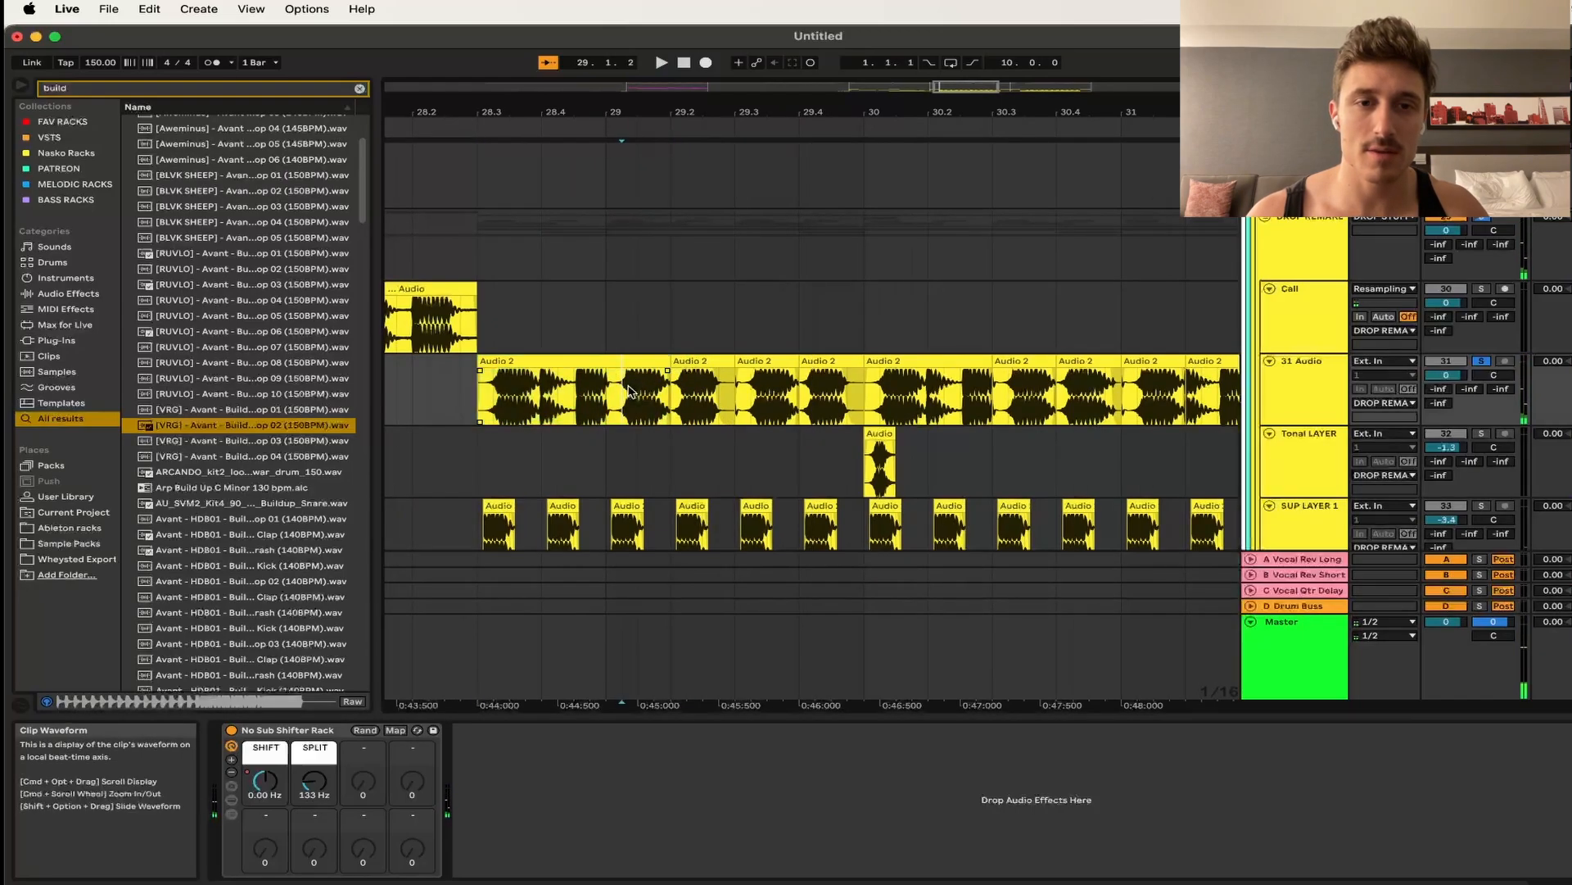
{"action": "key", "text": "space"}
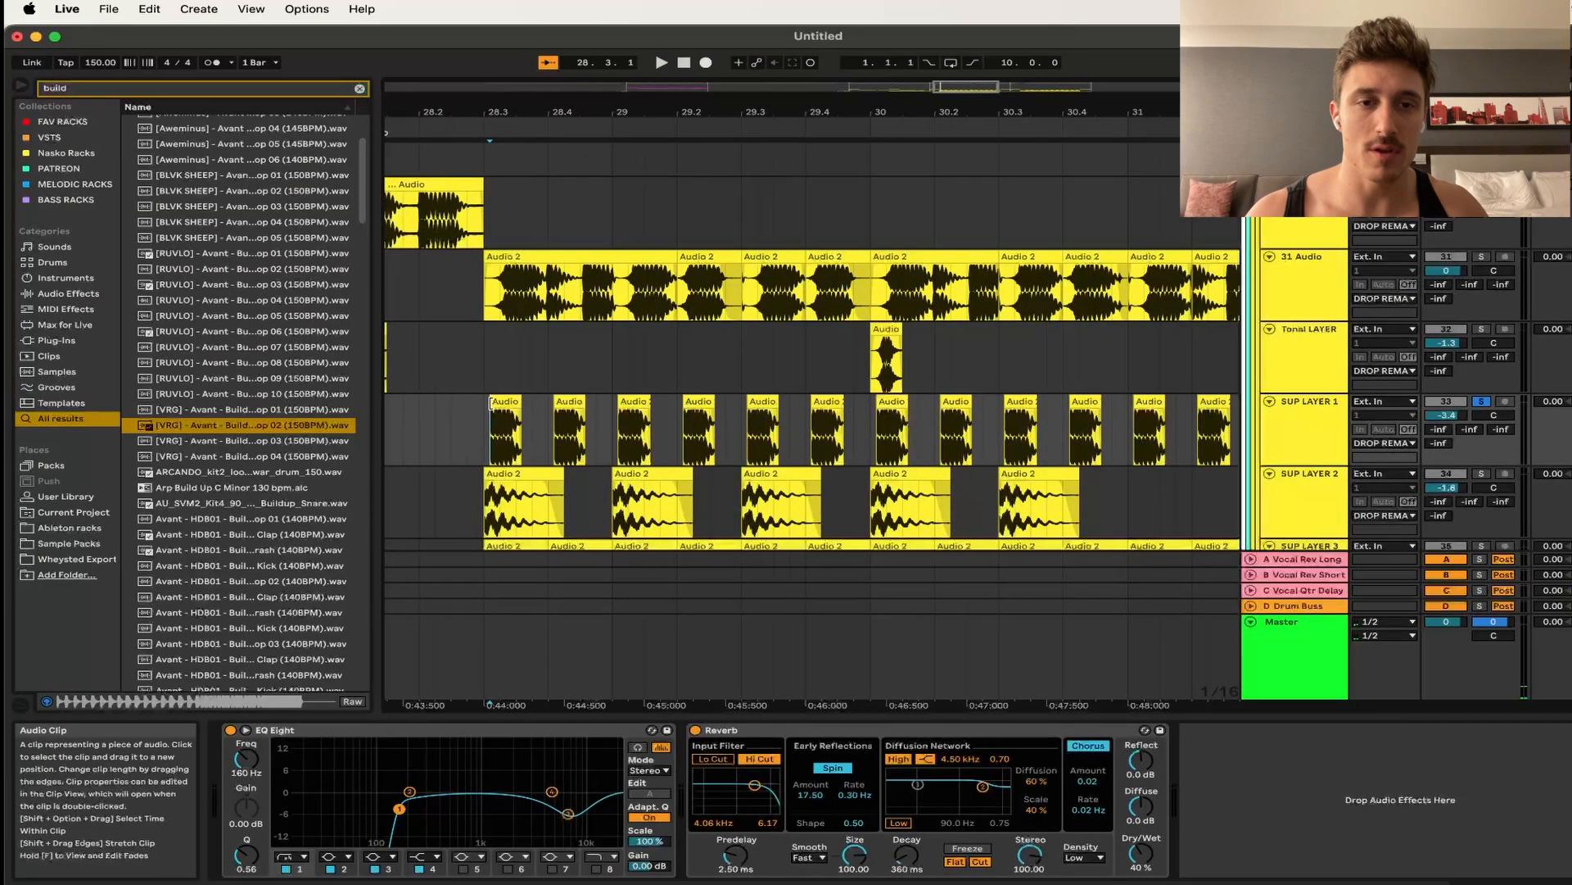
- Audition SUP LAYER 1's clips in solo from 28.3 and examine their timing against the 31 Audio clips above
{"action": "key", "text": "space"}
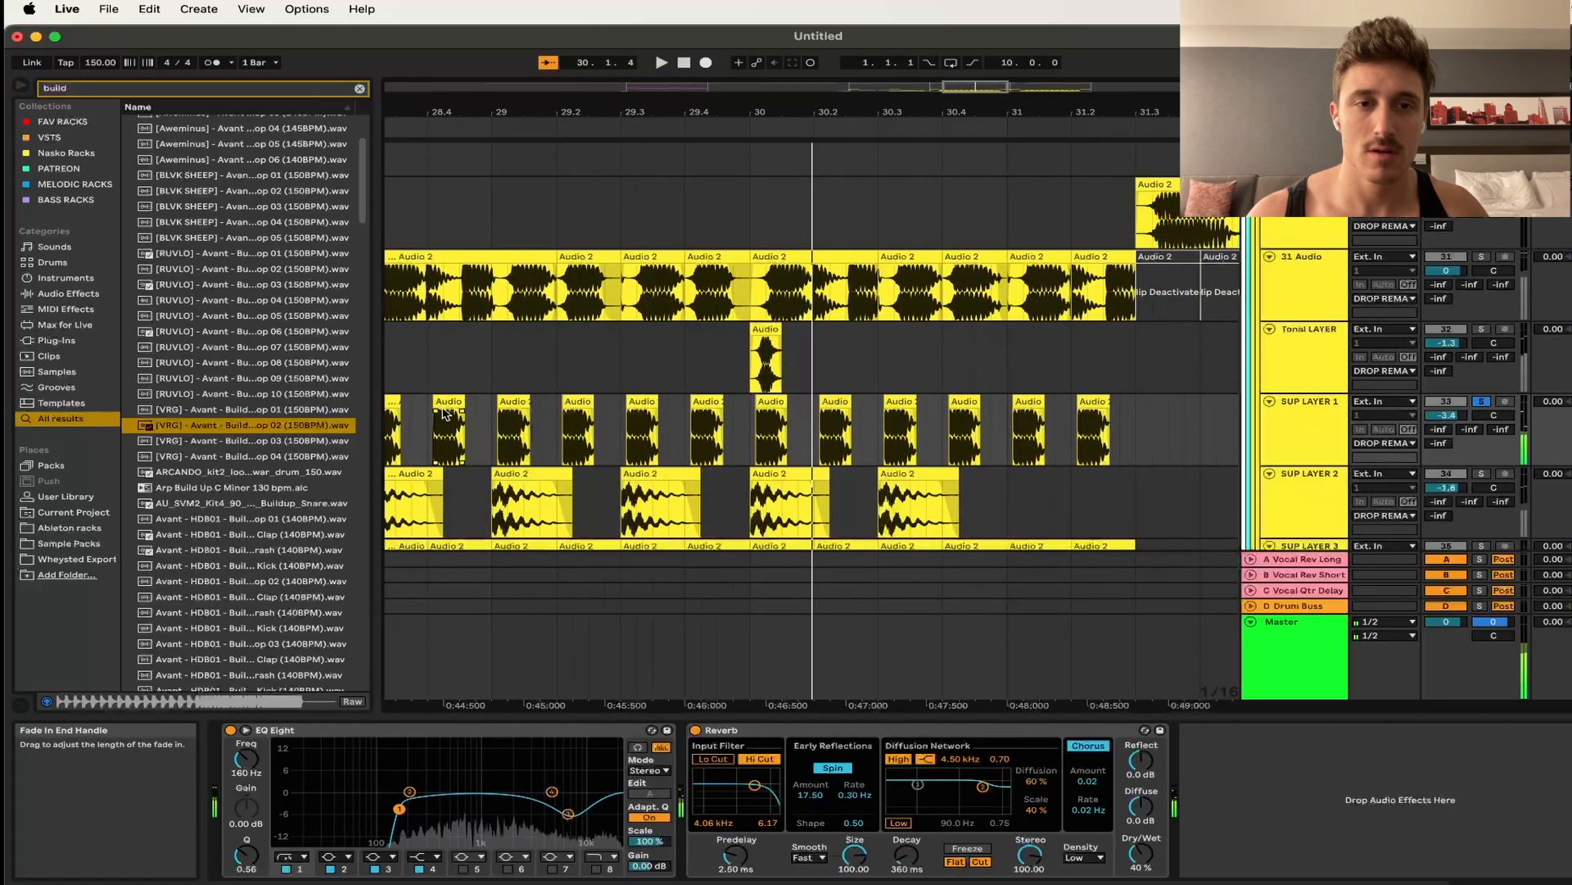
{"action": "scroll", "coordinate": [442, 414], "scroll_direction": "down", "scroll_amount": 2}
{"action": "scroll", "coordinate": [442, 413], "scroll_direction": "down", "scroll_amount": 1}
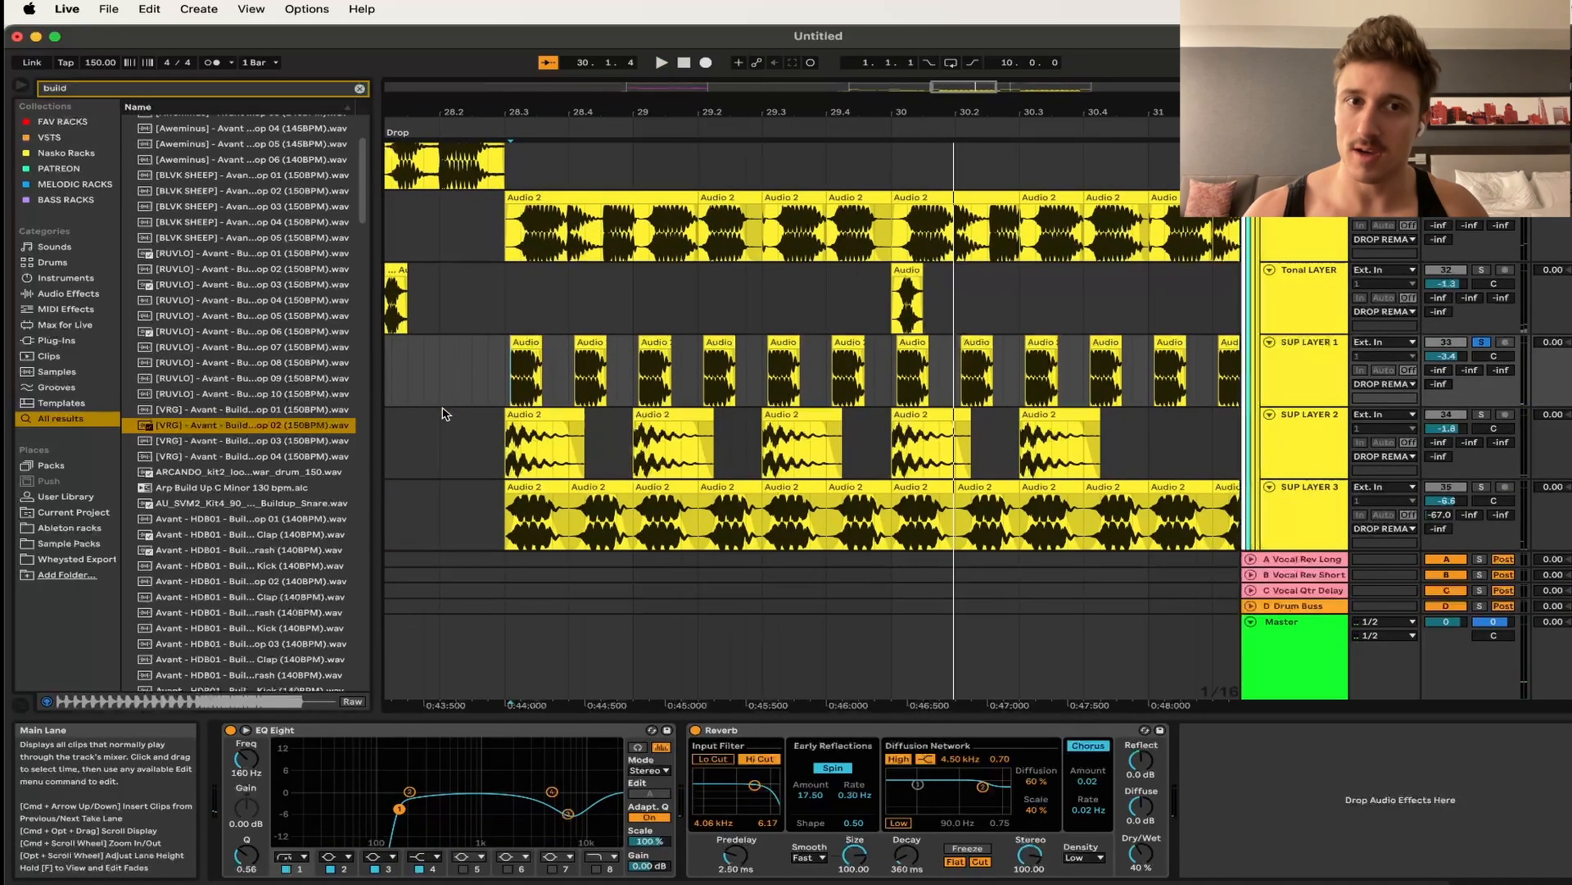
{"action": "scroll", "coordinate": [515, 287], "scroll_direction": "up", "scroll_amount": 3}
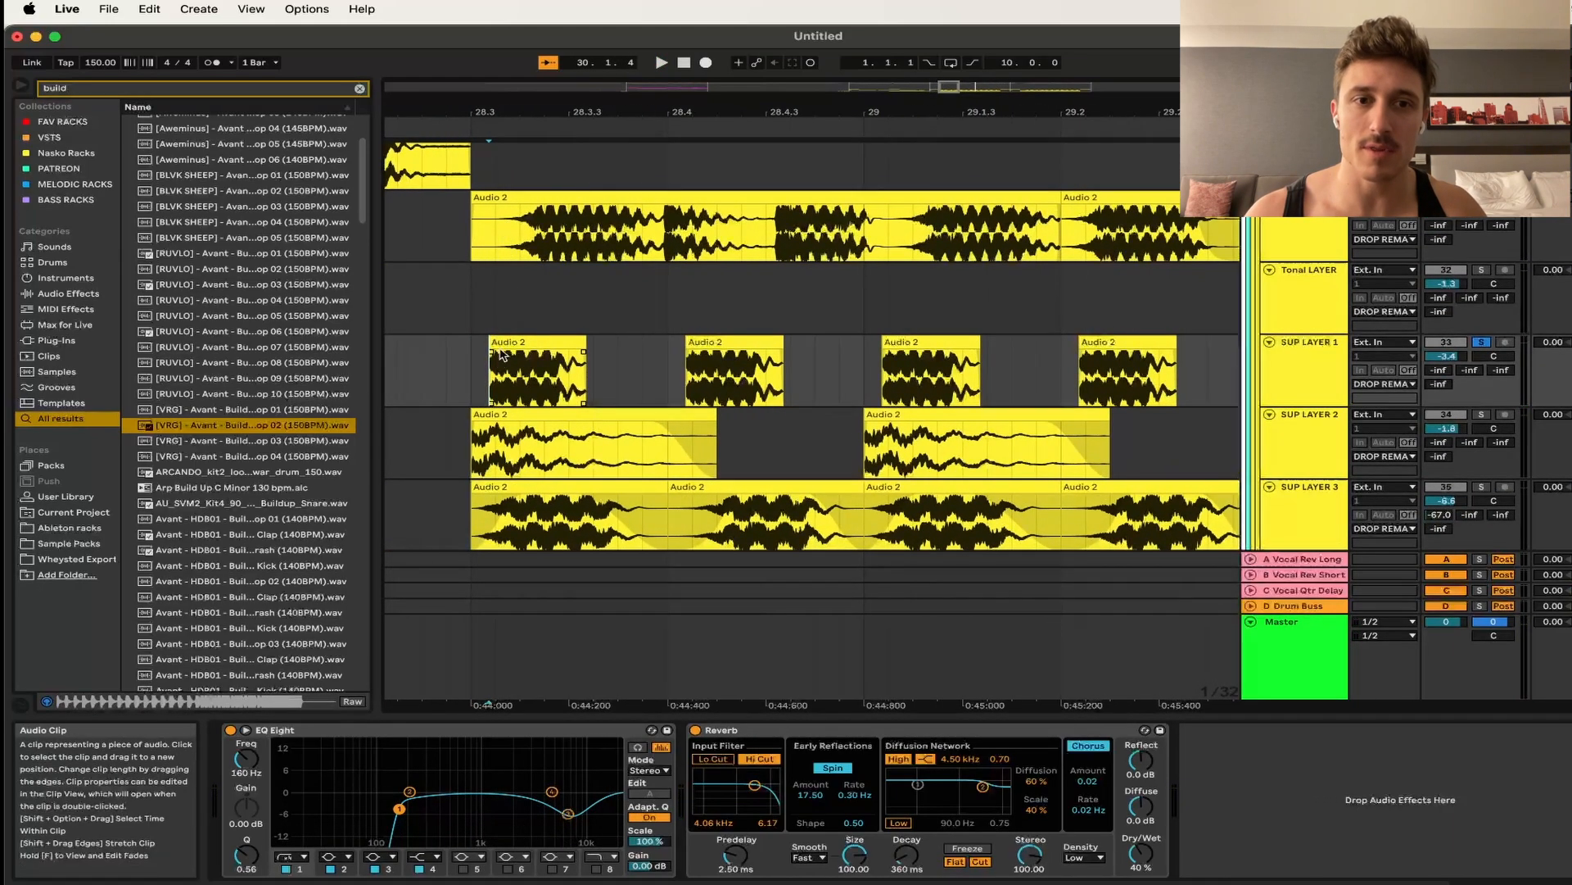
{"action": "left_click", "coordinate": [541, 298]}
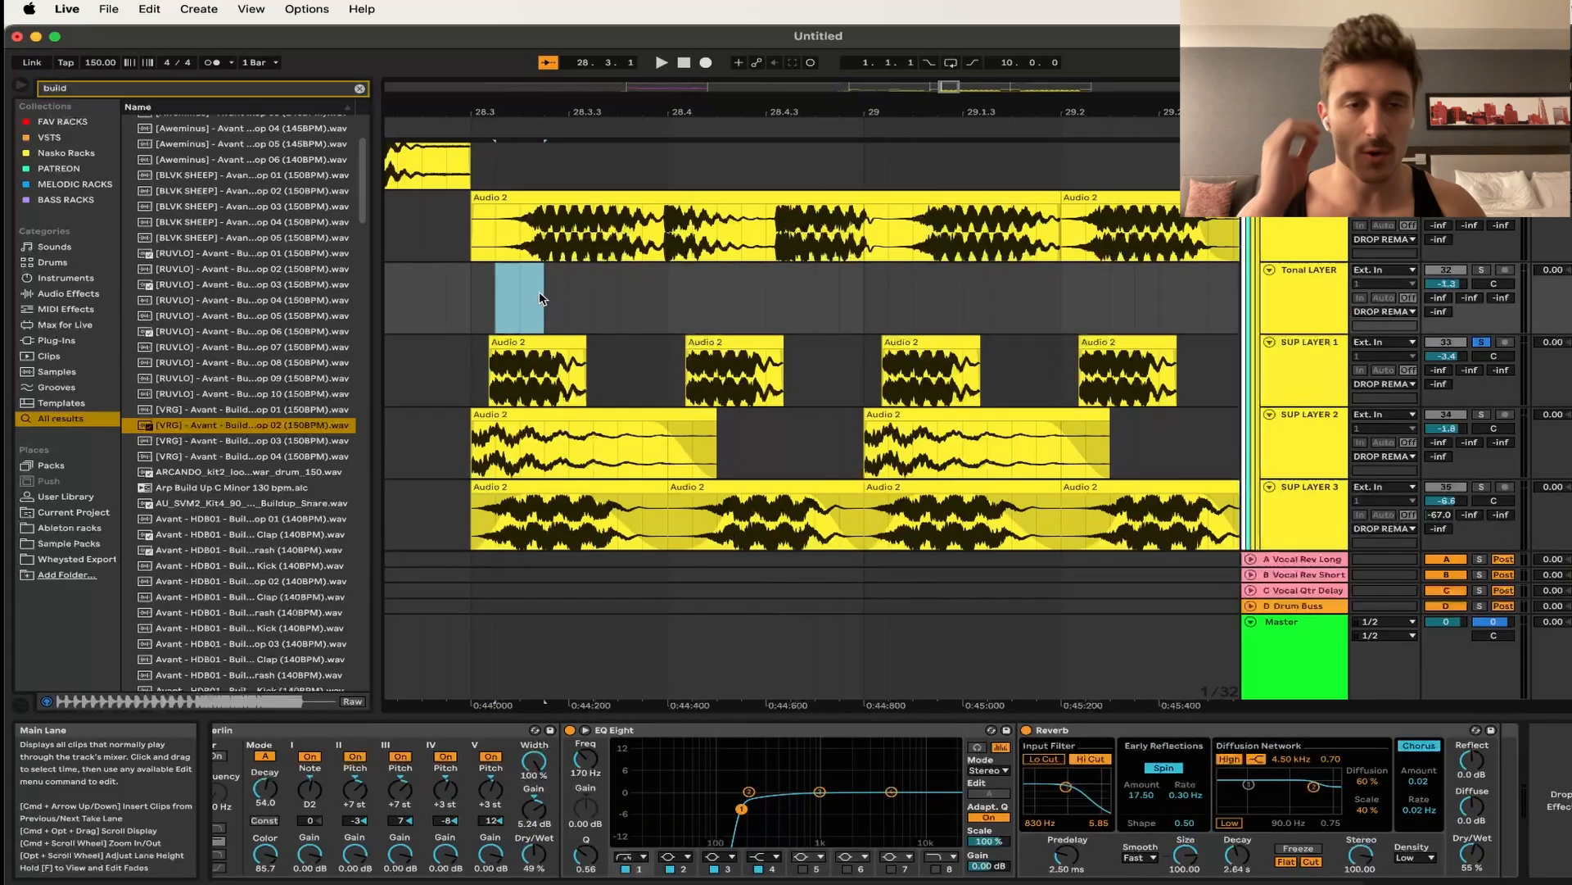
{"action": "scroll", "coordinate": [540, 298], "scroll_direction": "down", "scroll_amount": 2}
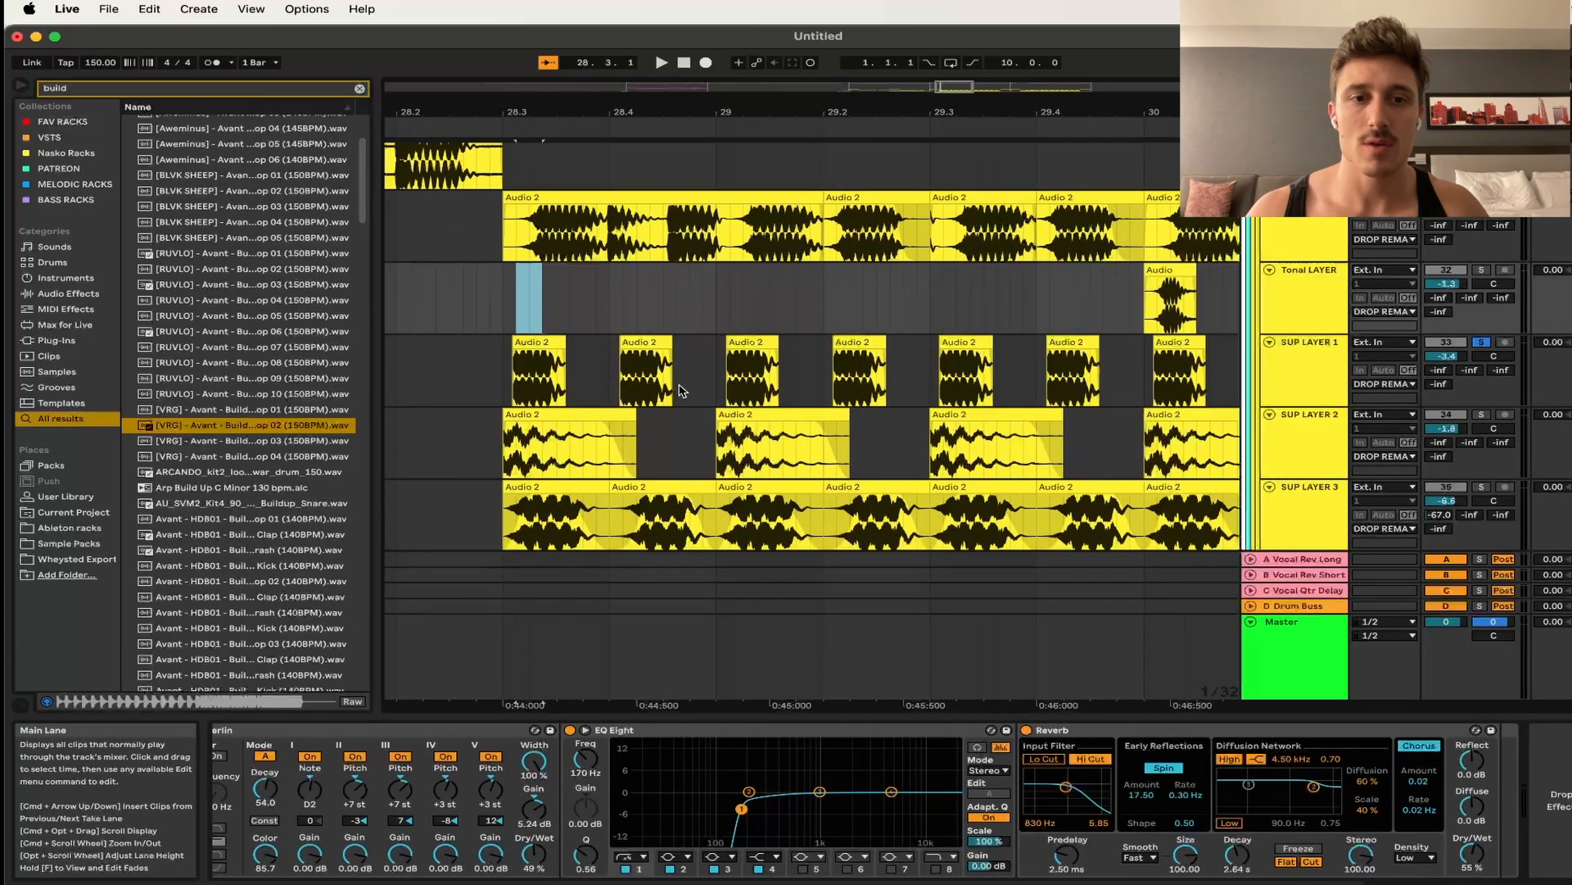
- Place a copy of SUP LAYER 2's first Drop clip at bar 23 on SUP LAYER 3 and audition it in solo
{"action": "scroll", "coordinate": [679, 391], "scroll_direction": "down", "scroll_amount": 2}
{"action": "scroll", "coordinate": [679, 390], "scroll_direction": "down", "scroll_amount": 2}
{"action": "scroll", "coordinate": [679, 391], "scroll_direction": "right", "scroll_amount": 1}
{"action": "left_click", "coordinate": [505, 416]}
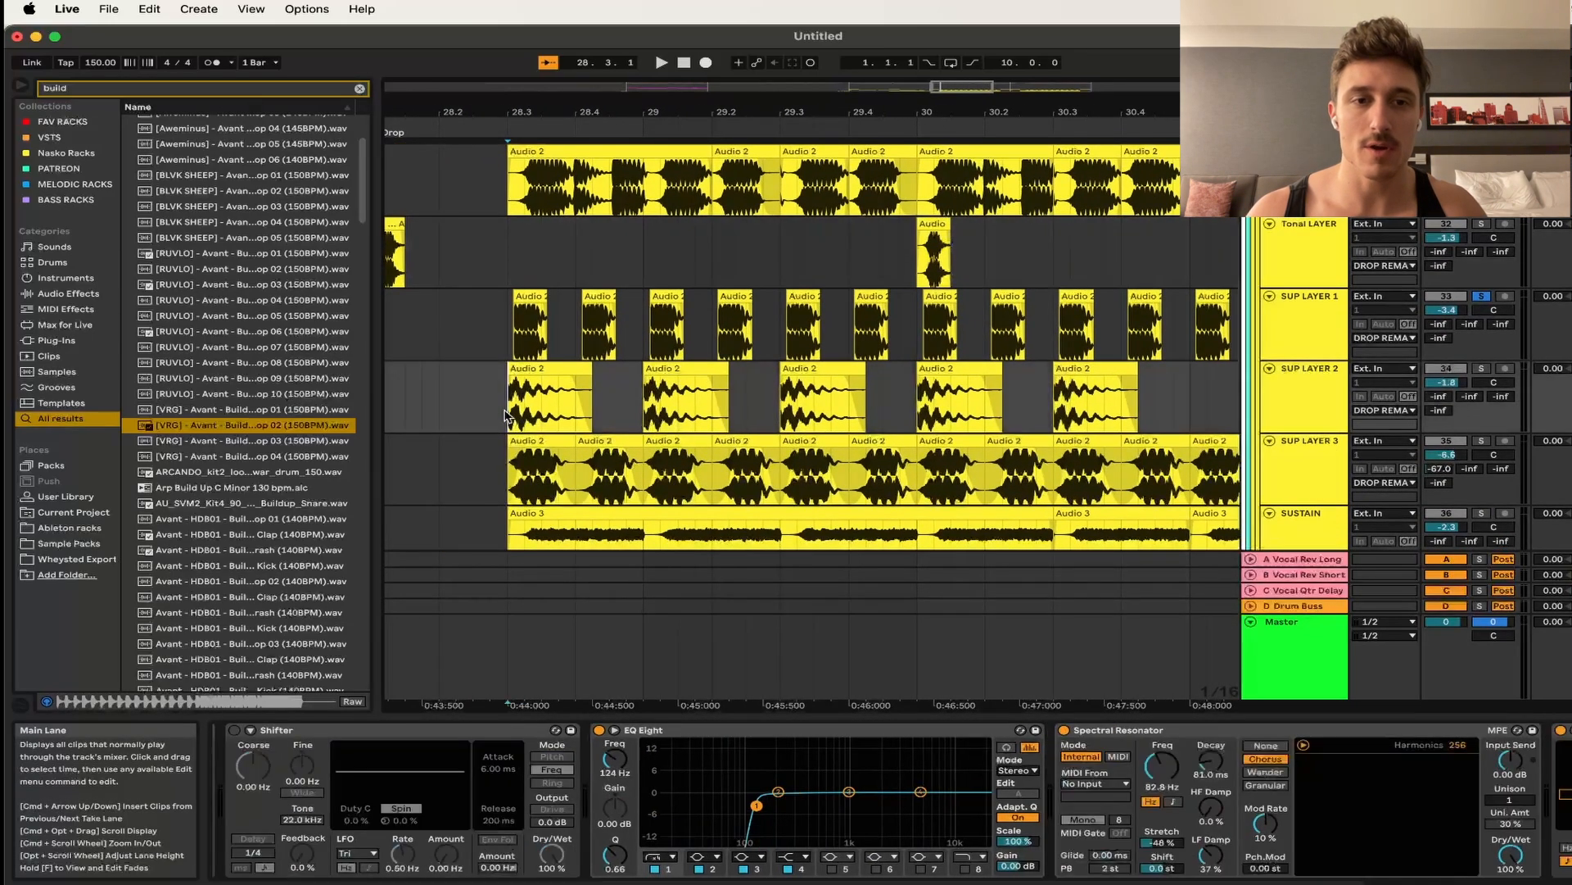
{"action": "left_click", "coordinate": [540, 370]}
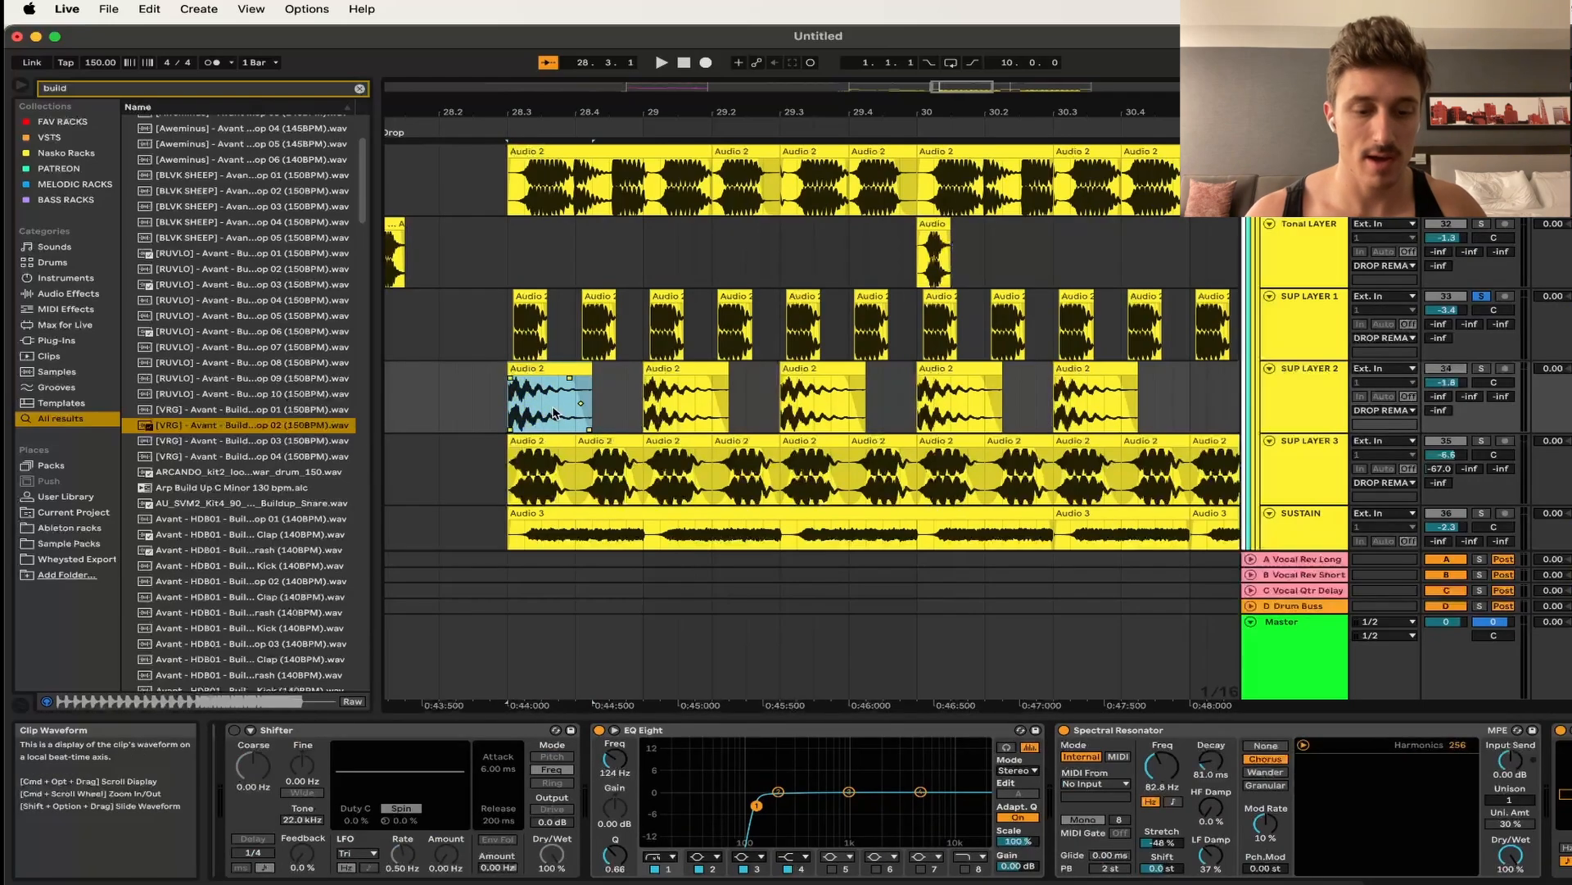
{"action": "scroll", "coordinate": [554, 411], "scroll_direction": "left", "scroll_amount": 6}
{"action": "scroll", "coordinate": [540, 421], "scroll_direction": "down", "scroll_amount": 4}
{"action": "scroll", "coordinate": [538, 421], "scroll_direction": "left", "scroll_amount": 2}
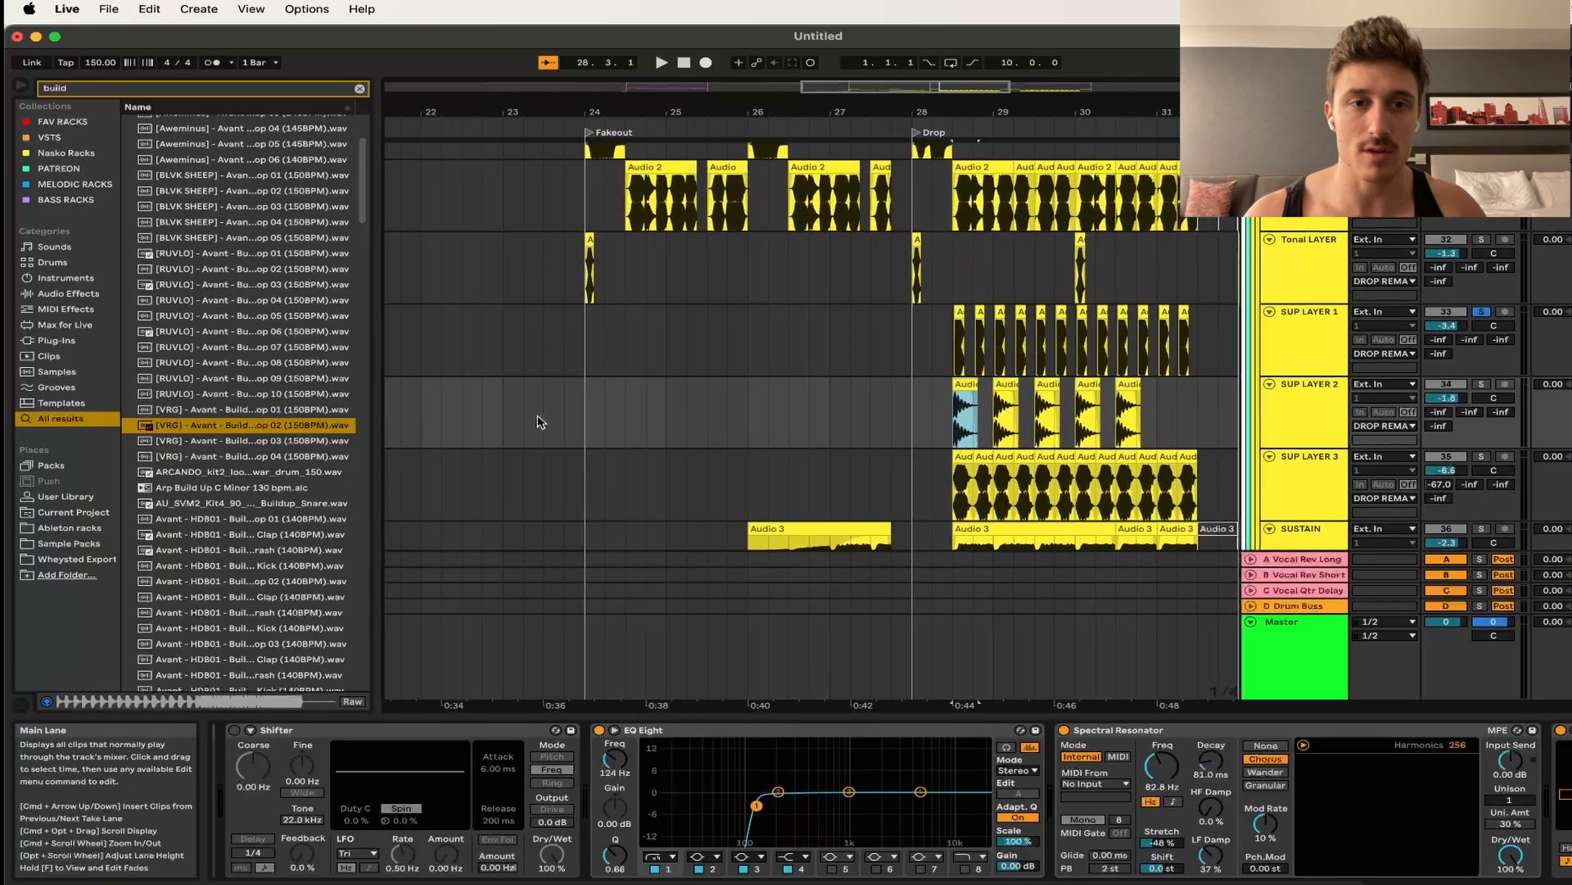
{"action": "key", "text": "super+space"}
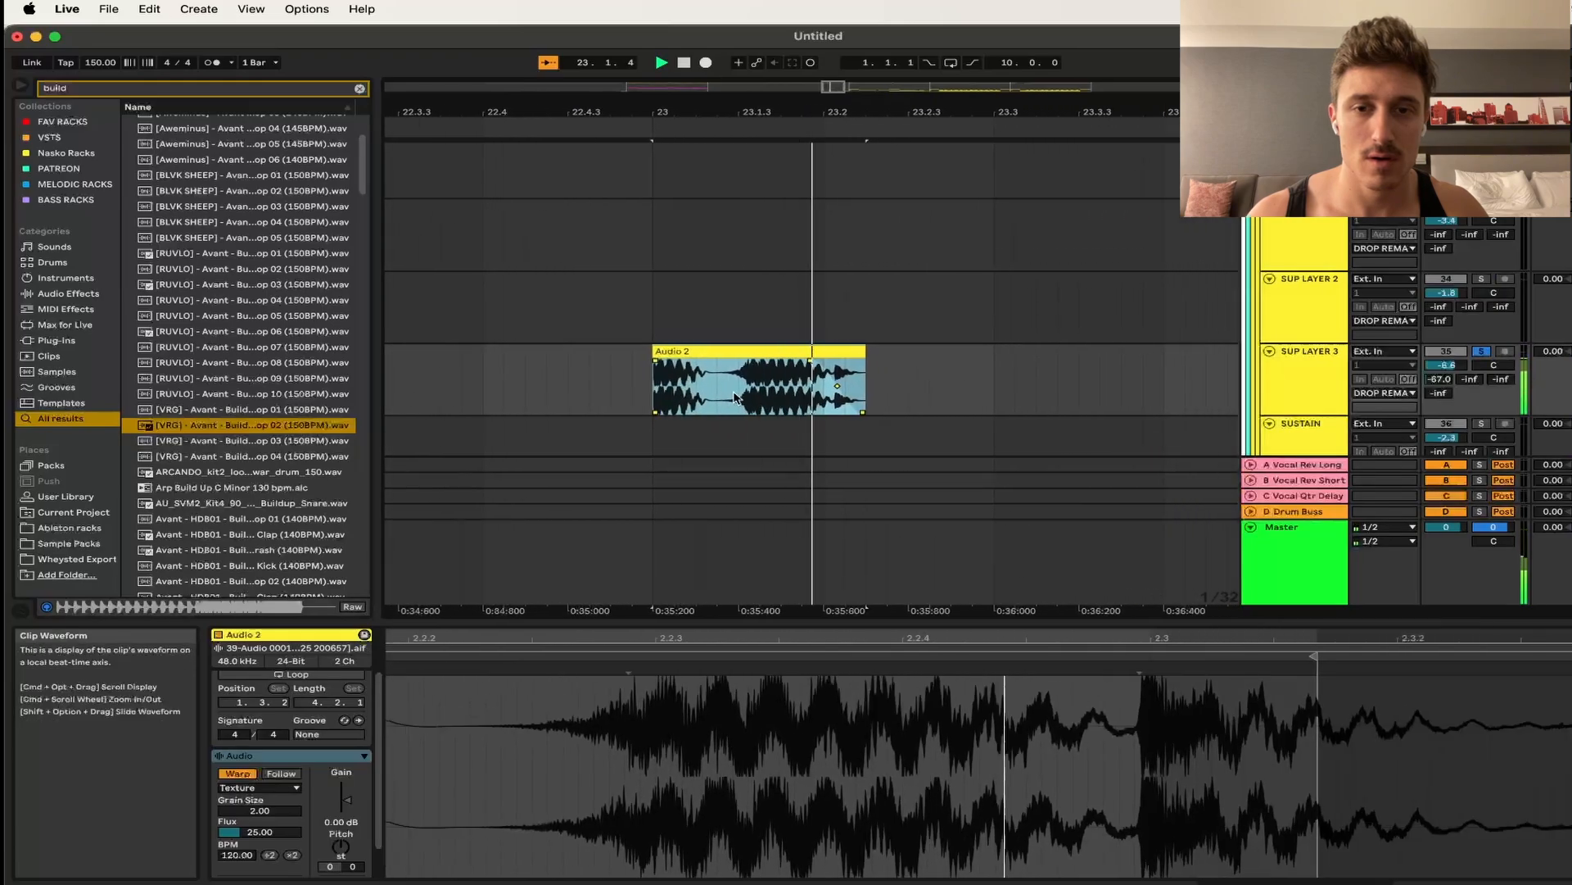
- Extend both ends of the copied clip near bar 23 on SUP LAYER 3, audition the source audio, and delete the clip
{"action": "left_click", "coordinate": [833, 354]}
{"action": "left_click_drag", "start_coordinate": [829, 353], "coordinate": [1112, 389]}
{"action": "scroll", "coordinate": [657, 436], "scroll_direction": "down", "scroll_amount": 3}
{"action": "left_click_drag", "start_coordinate": [643, 346], "coordinate": [438, 393]}
{"action": "scroll", "coordinate": [532, 385], "scroll_direction": "down", "scroll_amount": 3}
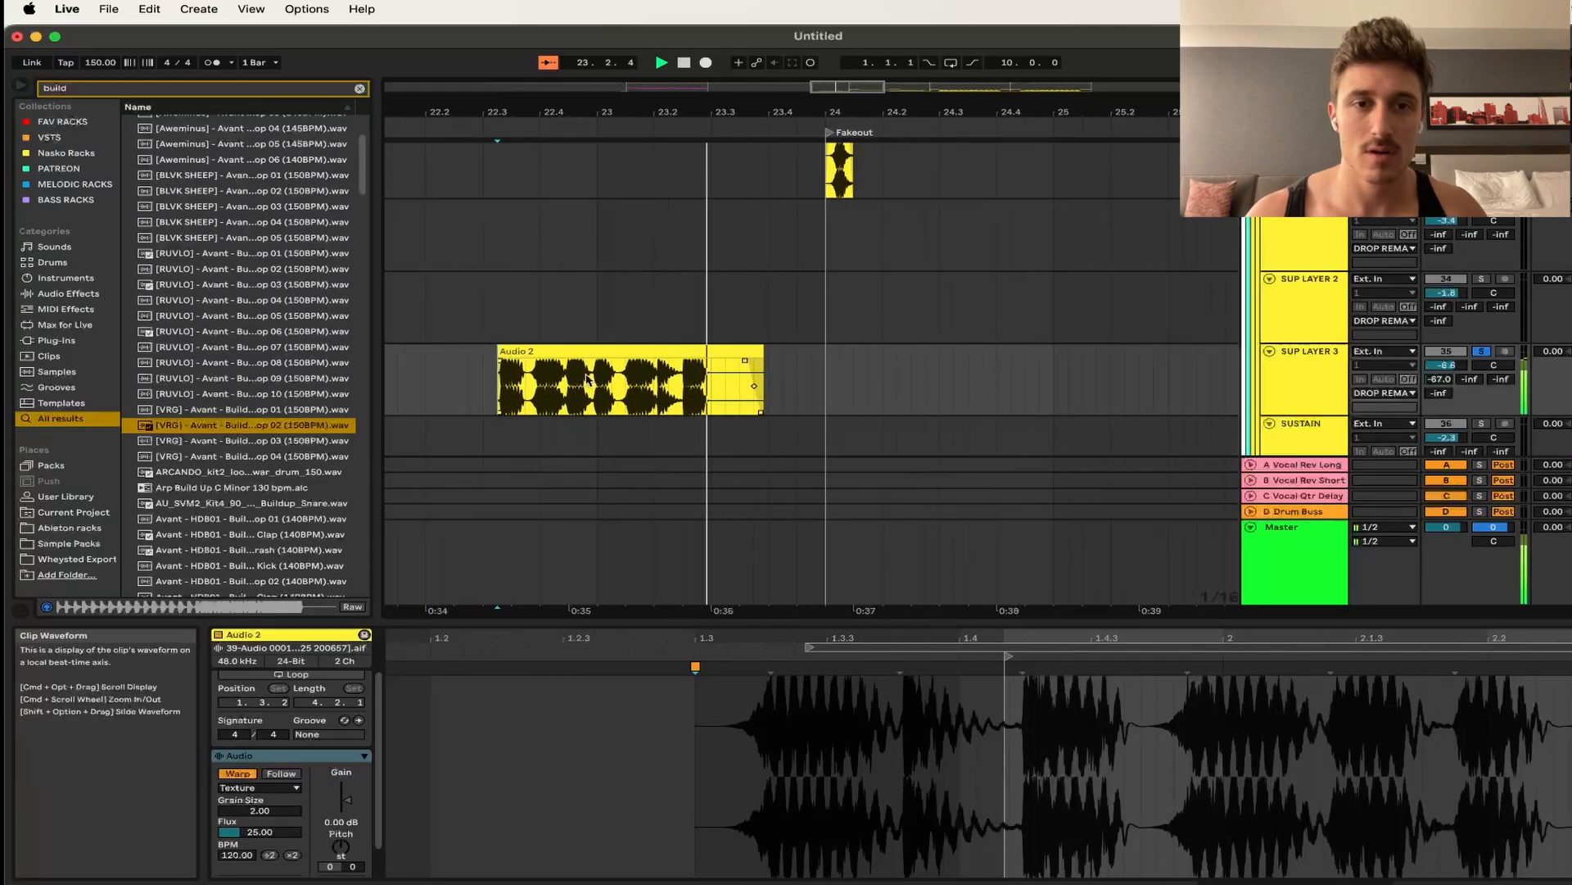
{"action": "left_click", "coordinate": [616, 351]}
{"action": "key", "text": "Delete"}
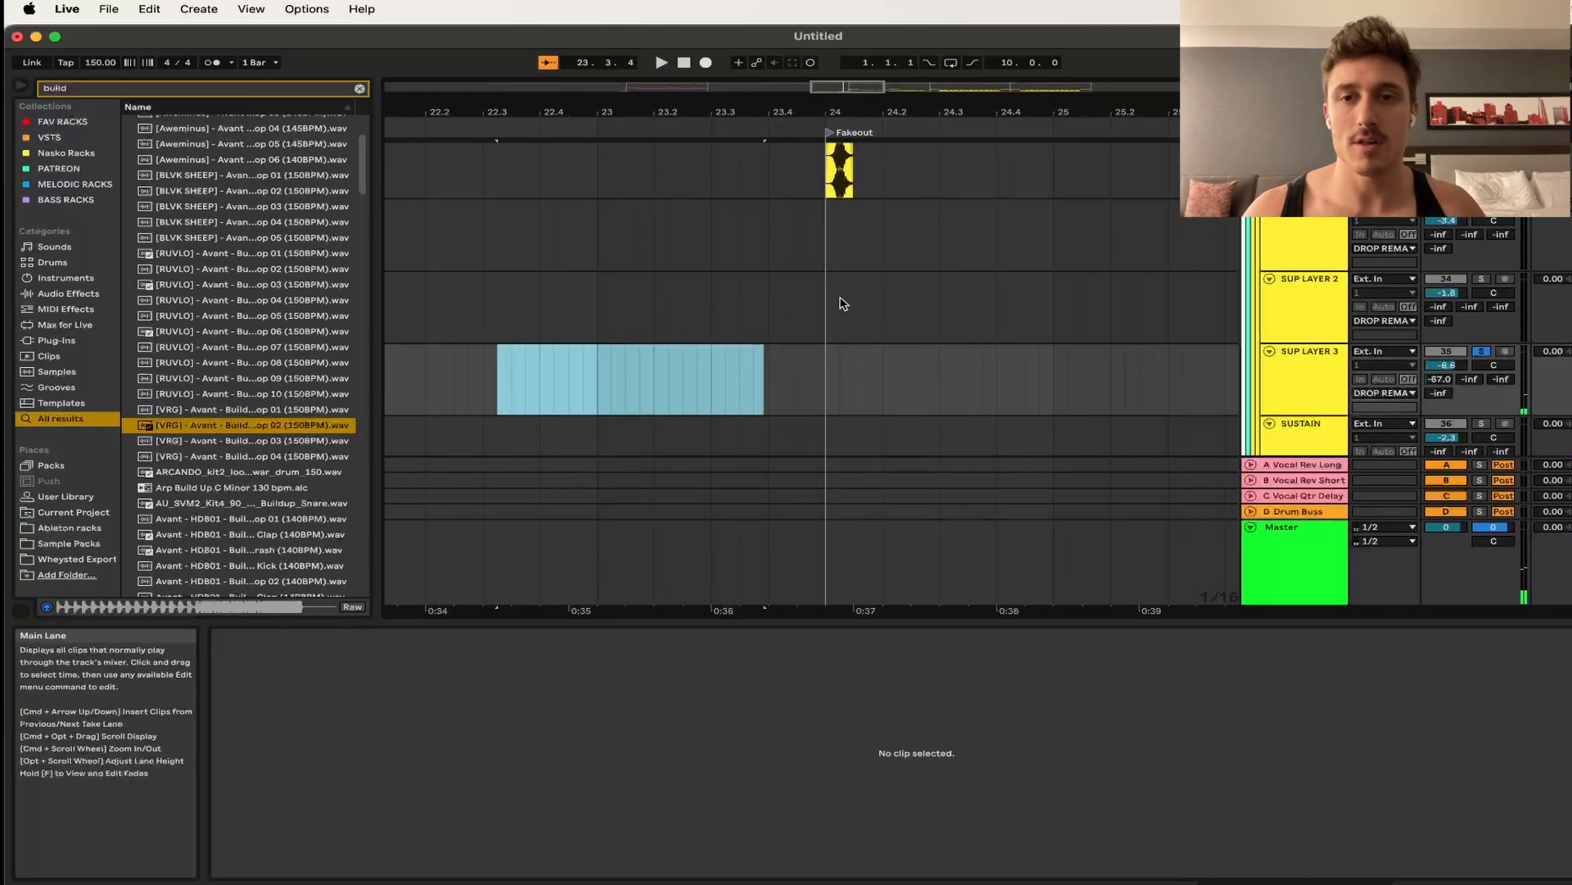
- Solo the SUP LAYER 2 track at its first Drop clip on 28.3 and display its device chain
{"action": "scroll", "coordinate": [843, 304], "scroll_direction": "right", "scroll_amount": 3}
{"action": "scroll", "coordinate": [843, 304], "scroll_direction": "up", "scroll_amount": 2}
{"action": "scroll", "coordinate": [844, 304], "scroll_direction": "right", "scroll_amount": 5}
{"action": "scroll", "coordinate": [844, 304], "scroll_direction": "down", "scroll_amount": 1}
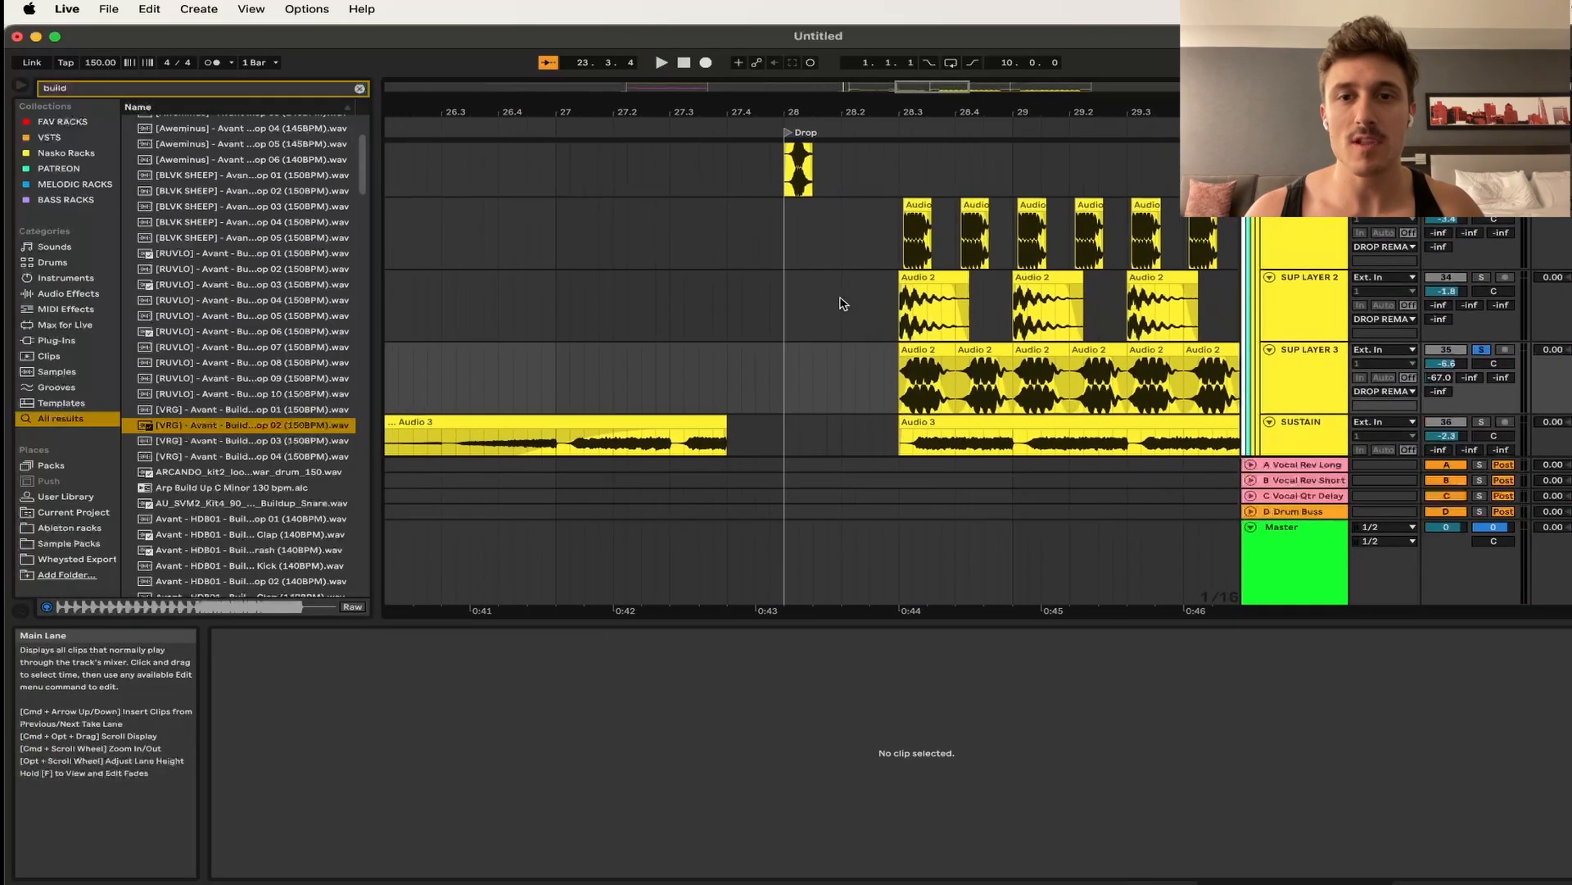
{"action": "left_click", "coordinate": [898, 321]}
{"action": "double_click", "coordinate": [1309, 295]}
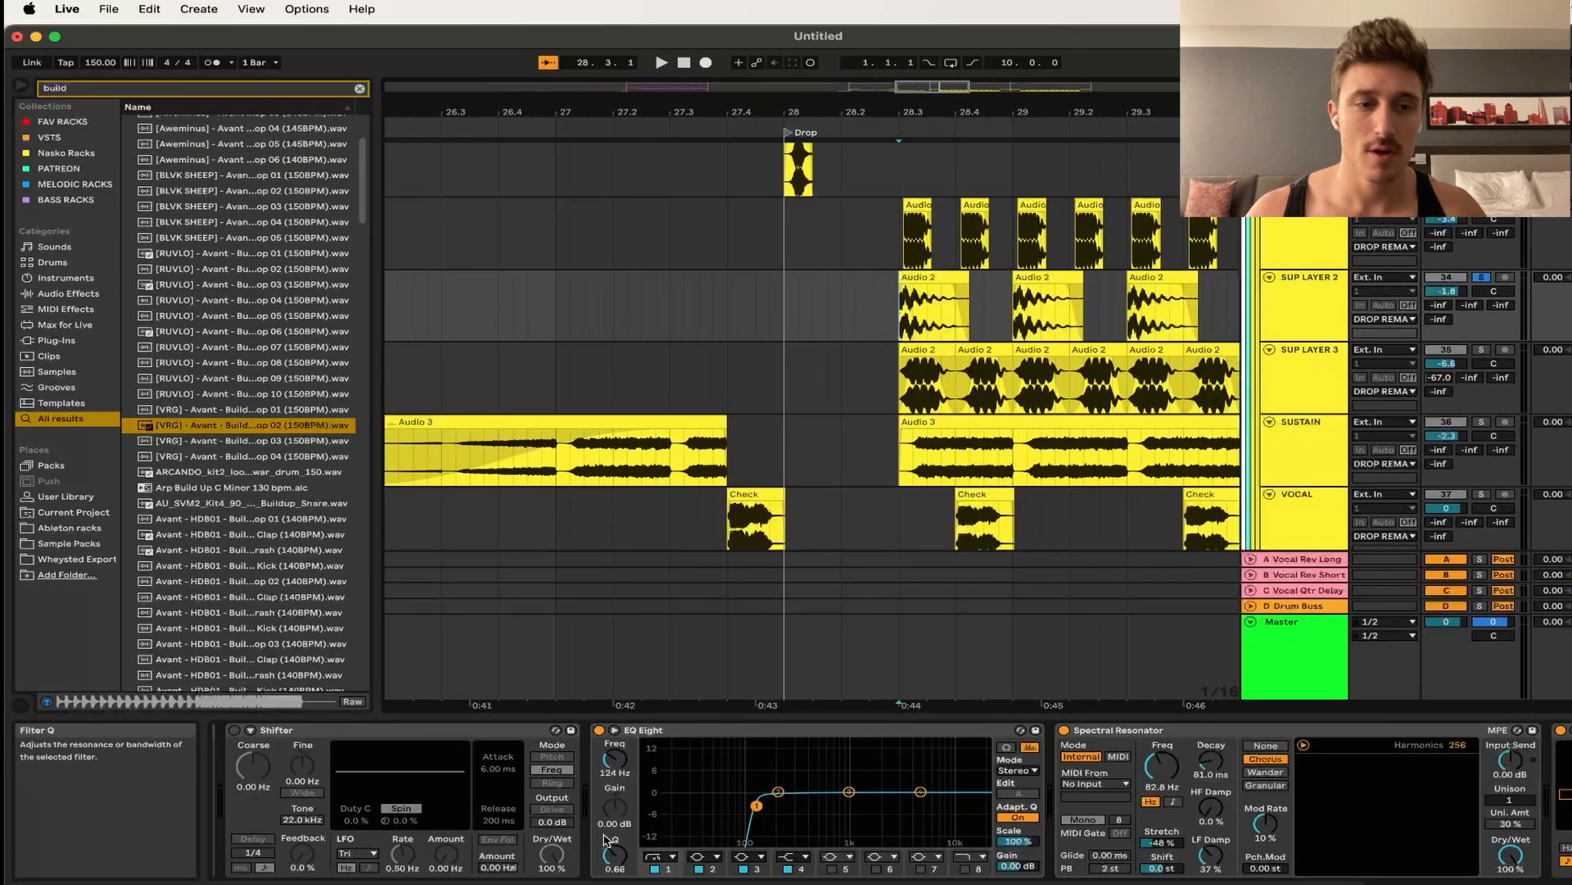
- Examine the LowCut, ValhallaRoom and kHs Transient Shaper settings at the start of SUP LAYER 2's effect chain
{"action": "scroll", "coordinate": [603, 839], "scroll_direction": "left", "scroll_amount": 10}
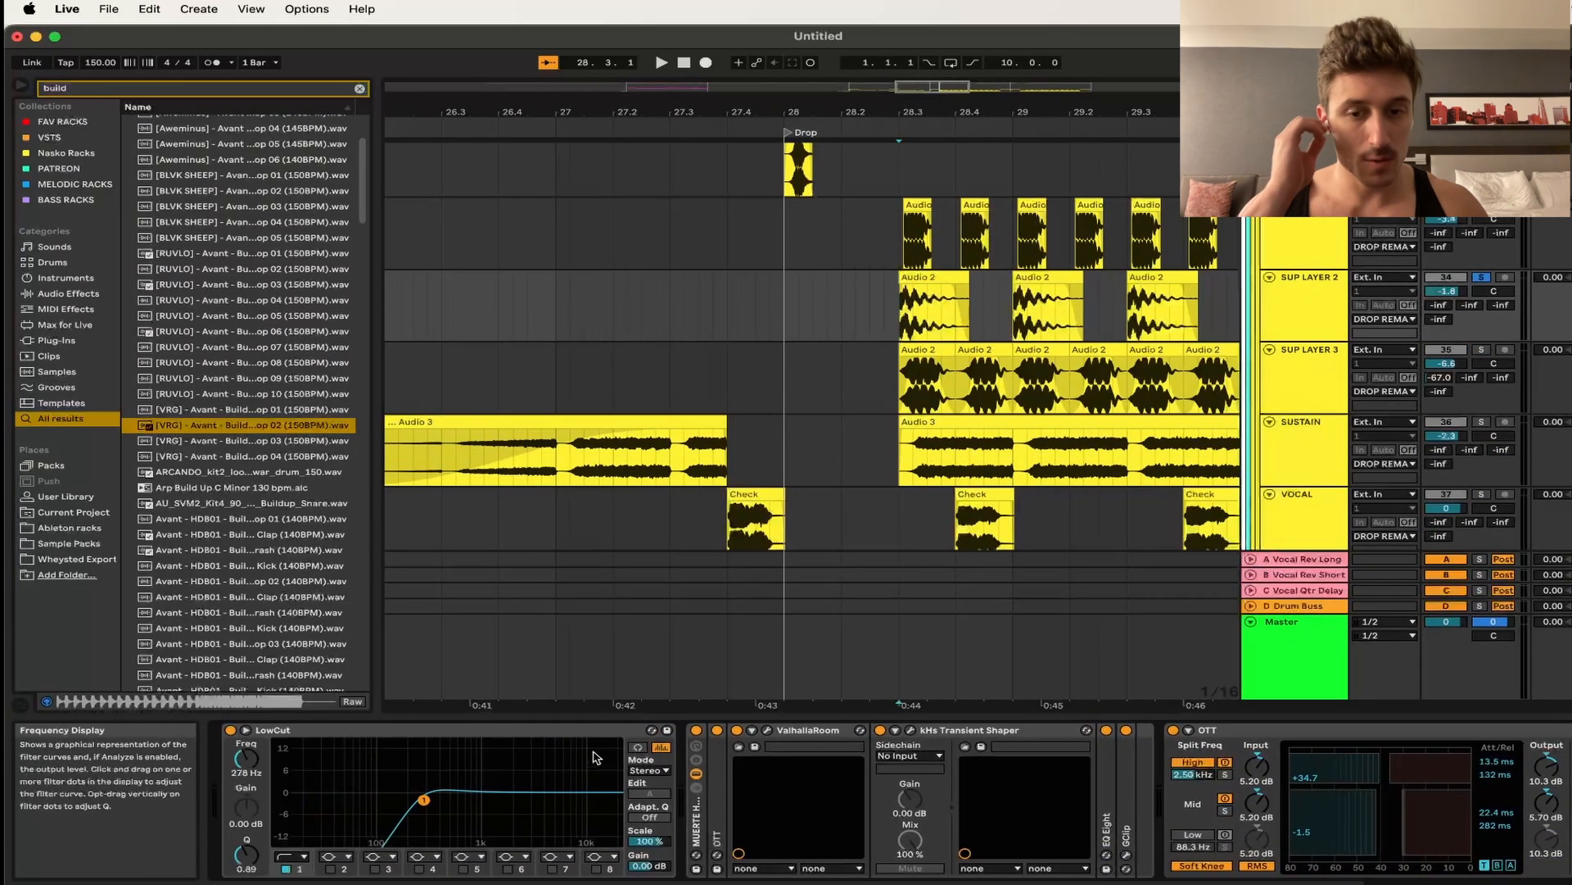
{"action": "left_click", "coordinate": [766, 732]}
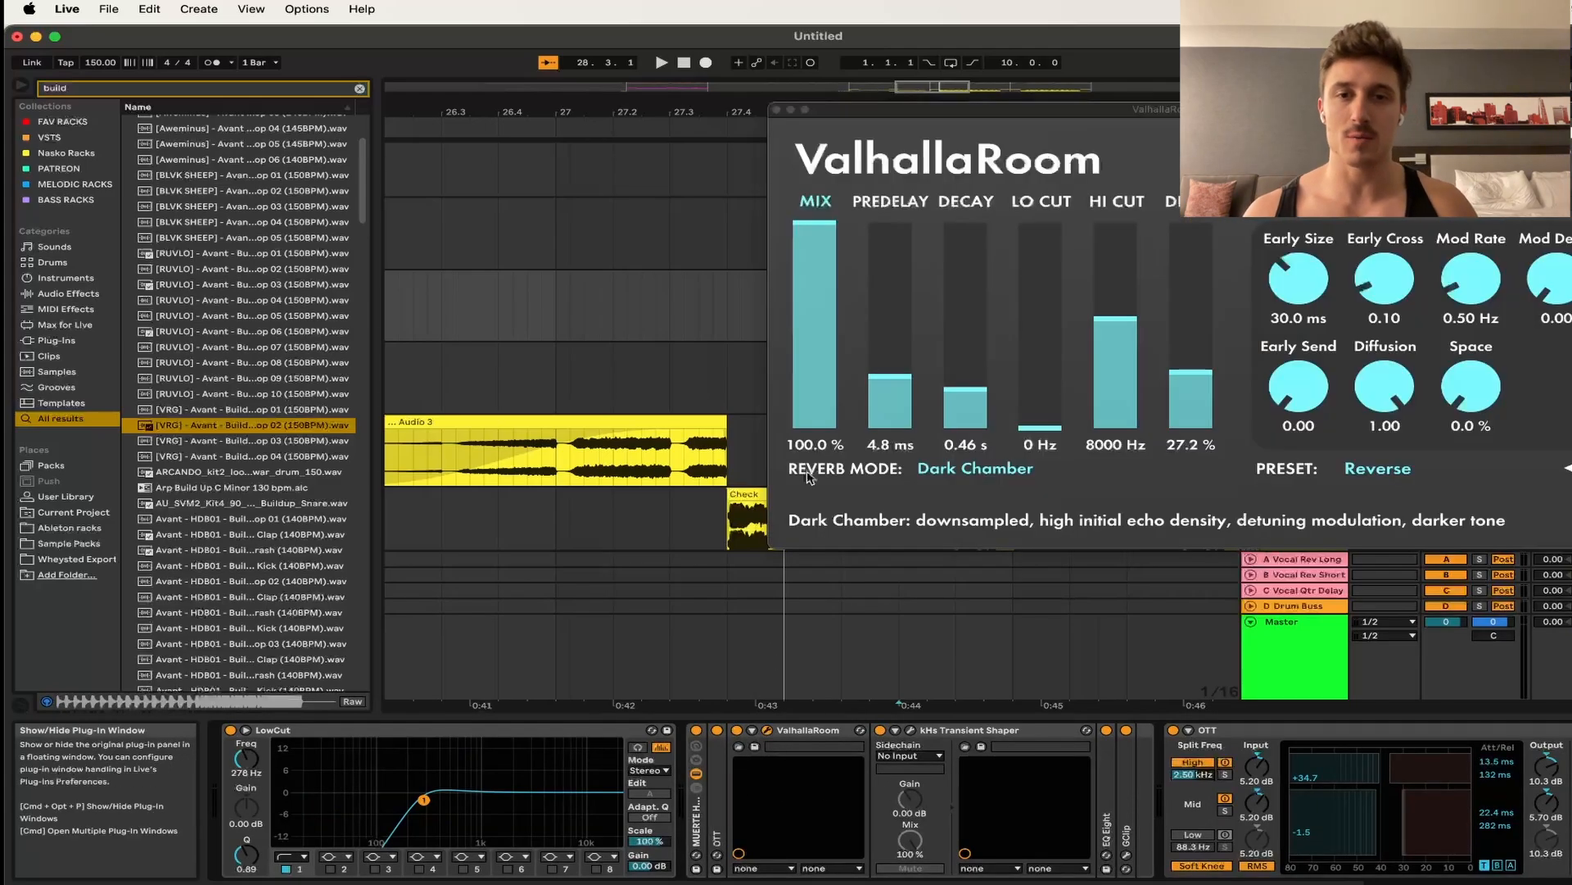
{"action": "left_click", "coordinate": [778, 110]}
{"action": "left_click", "coordinate": [911, 730]}
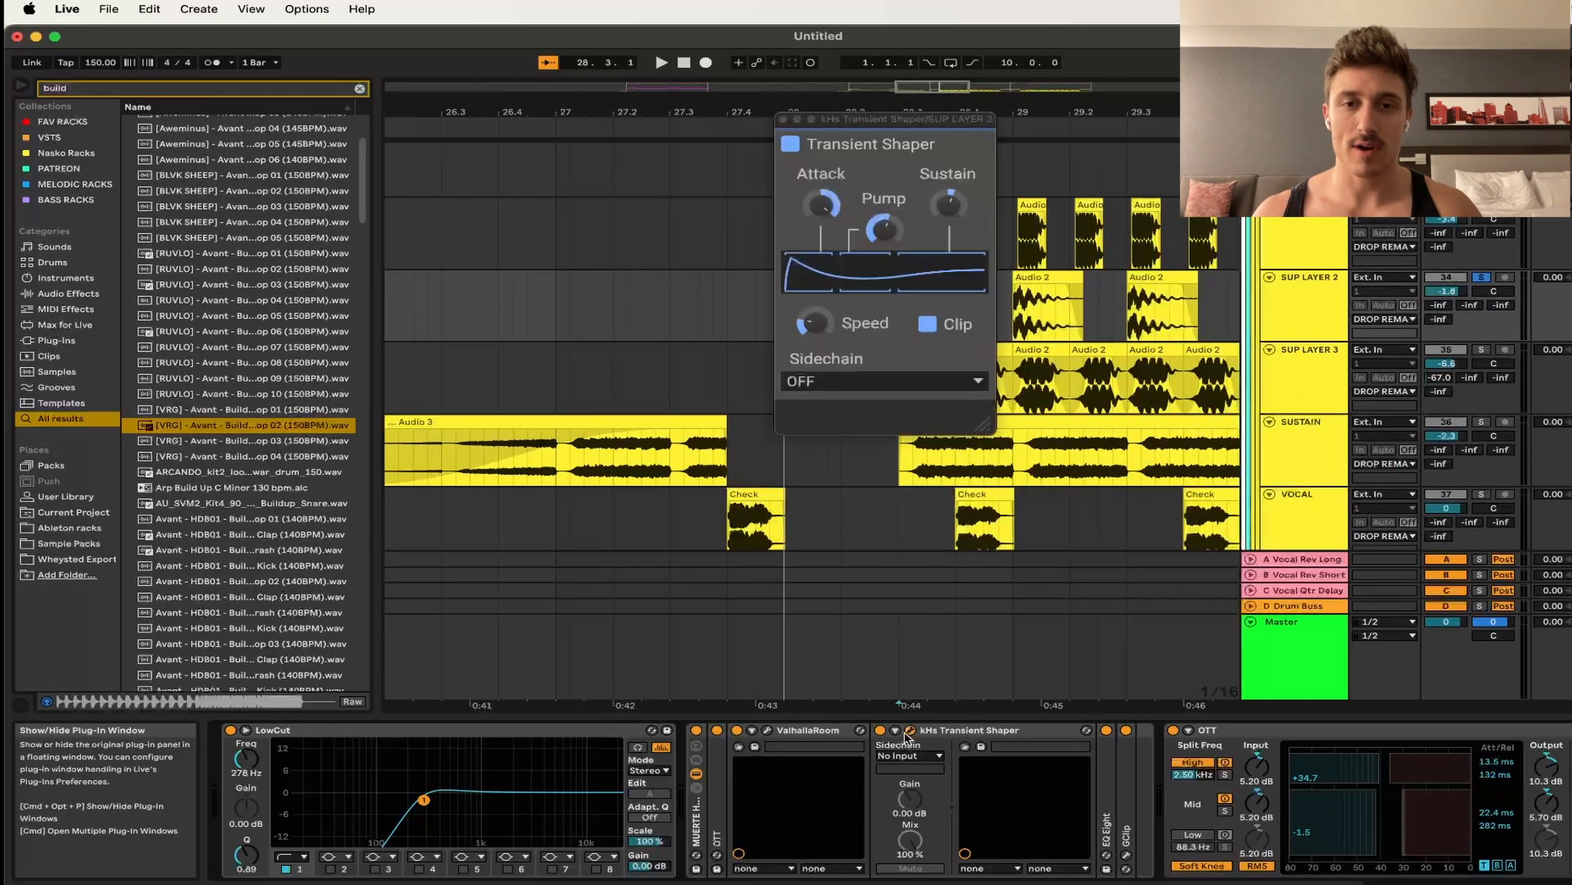
- Close the Transient Shaper window and audition SUP LAYER 2 while toggling the folded MUERTE device after LowCut
{"action": "left_click", "coordinate": [782, 120]}
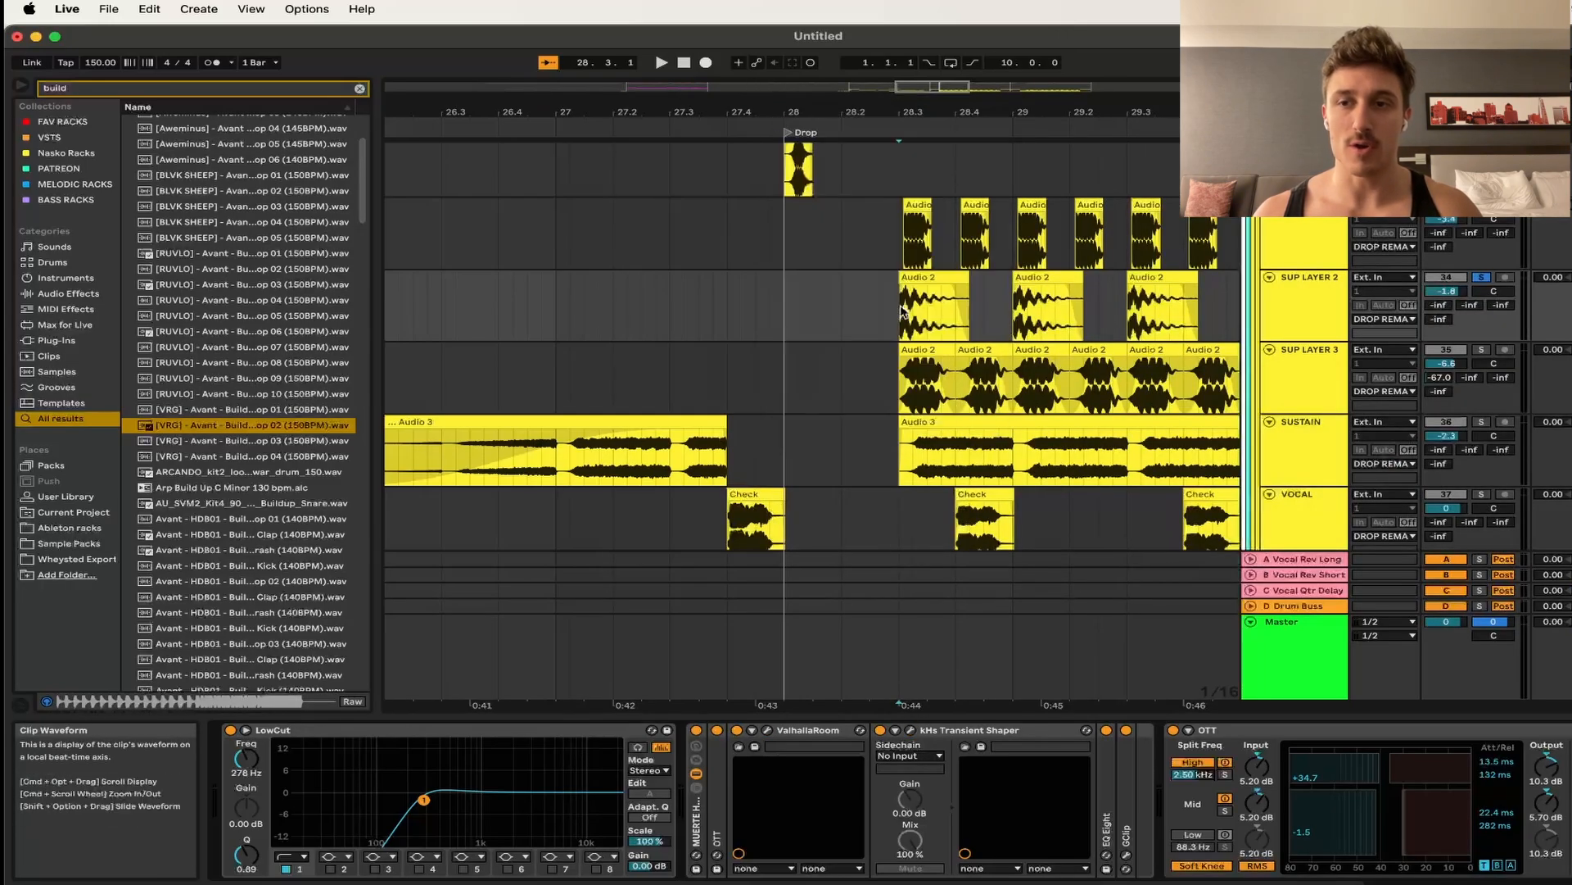
{"action": "key", "text": "space"}
{"action": "left_click", "coordinate": [696, 730]}
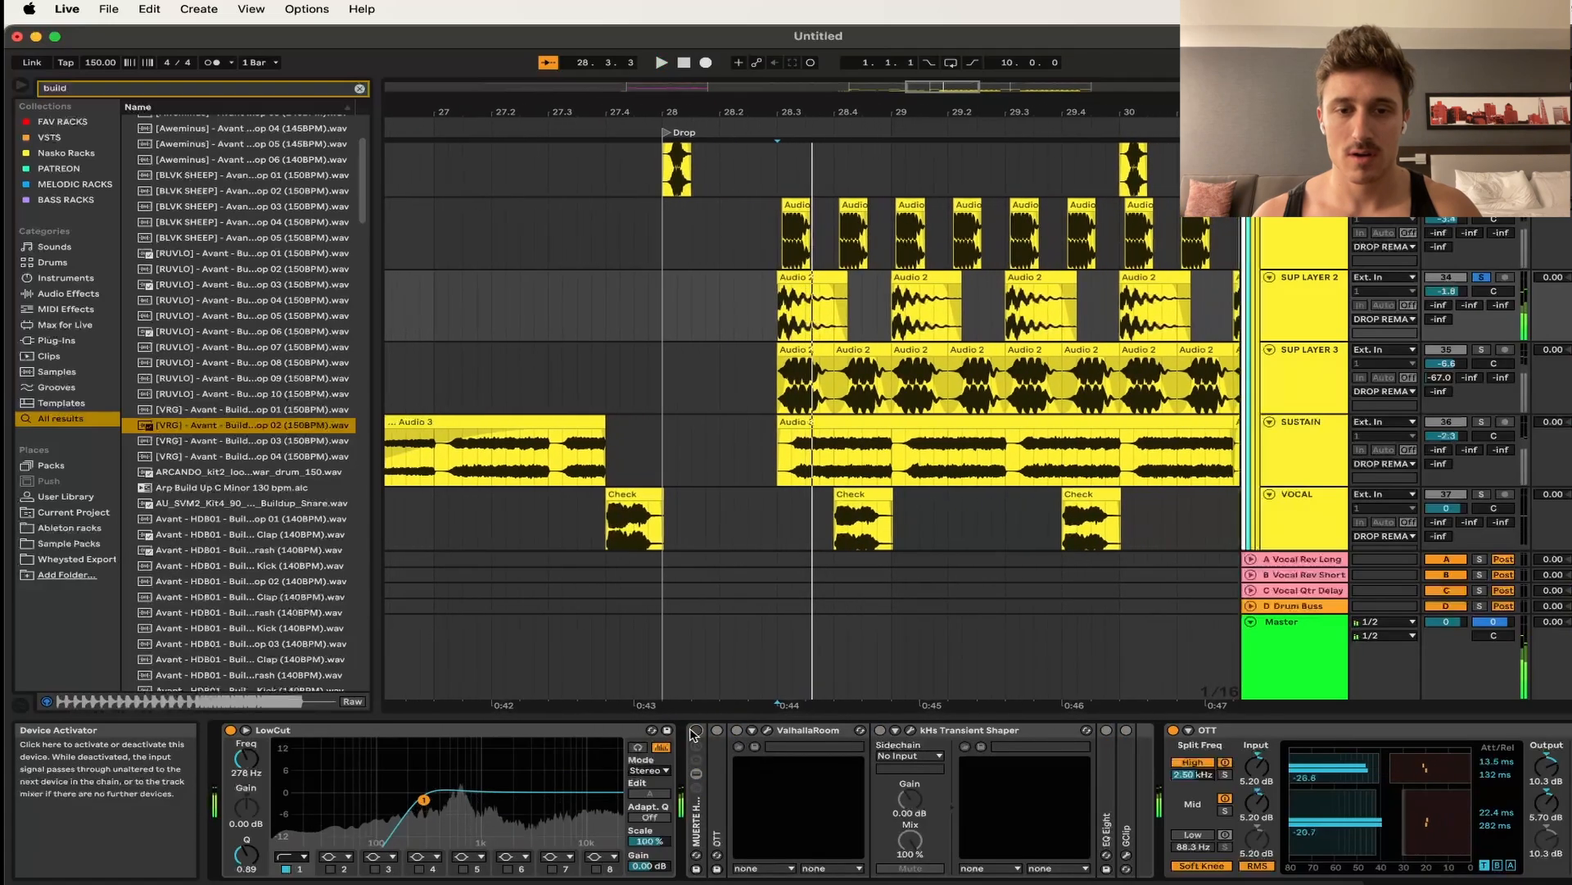
- Audition the end of SUP LAYER 2's effect chain, bypassing and re-enabling Spectral Resonator and bypassing Phaser-Flanger
{"action": "scroll", "coordinate": [1045, 751], "scroll_direction": "right", "scroll_amount": 5}
{"action": "scroll", "coordinate": [1045, 752], "scroll_direction": "right", "scroll_amount": 10}
{"action": "scroll", "coordinate": [1045, 752], "scroll_direction": "right", "scroll_amount": 5}
{"action": "scroll", "coordinate": [1094, 821], "scroll_direction": "right", "scroll_amount": 3}
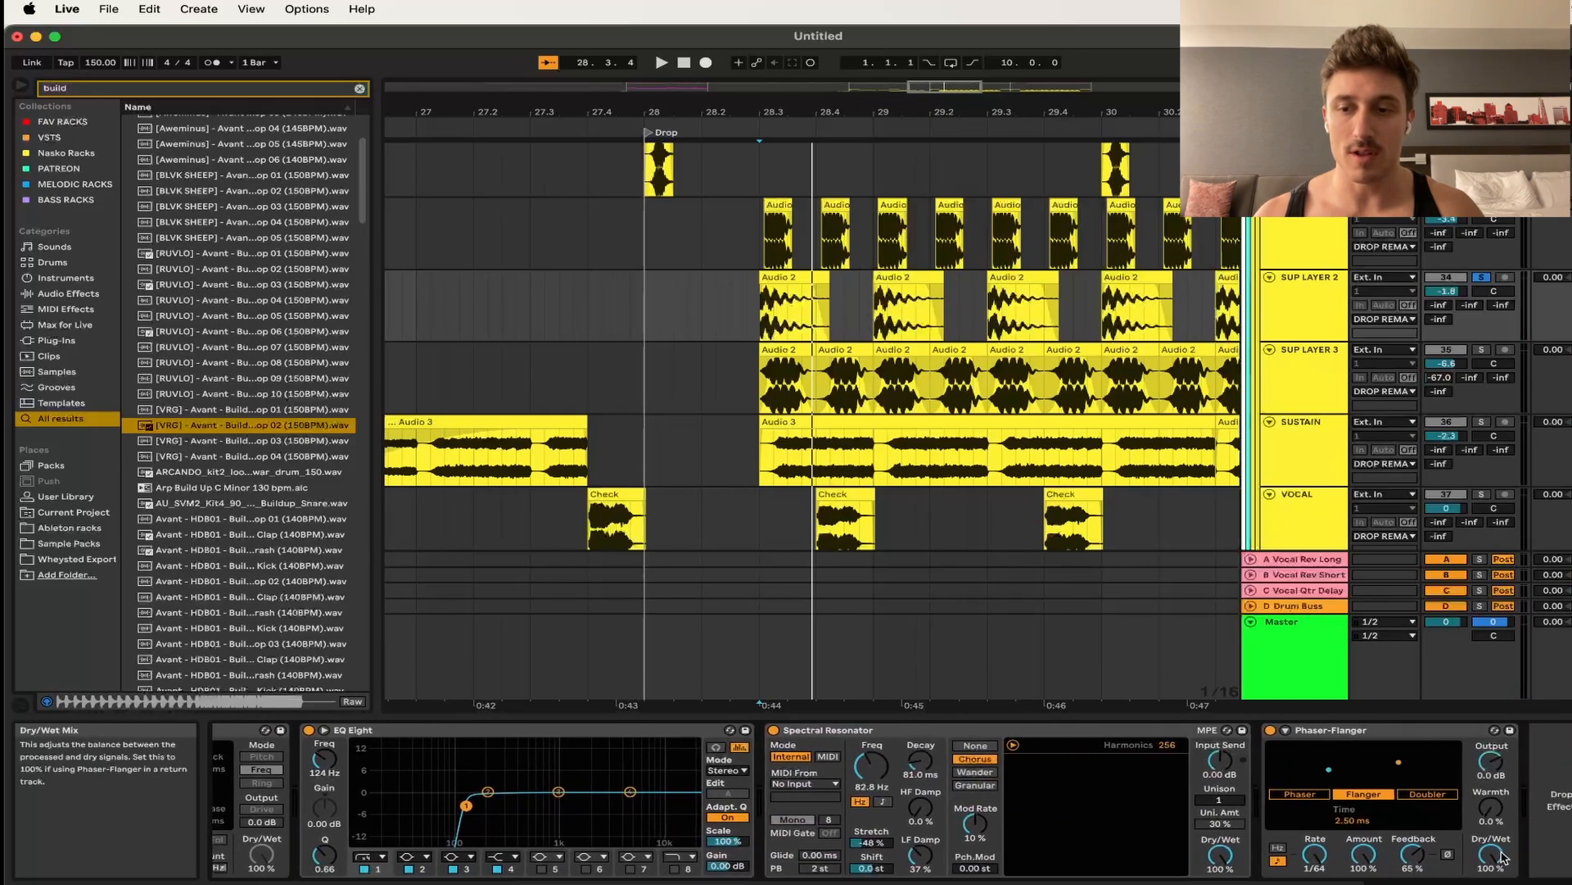
{"action": "key", "text": "space"}
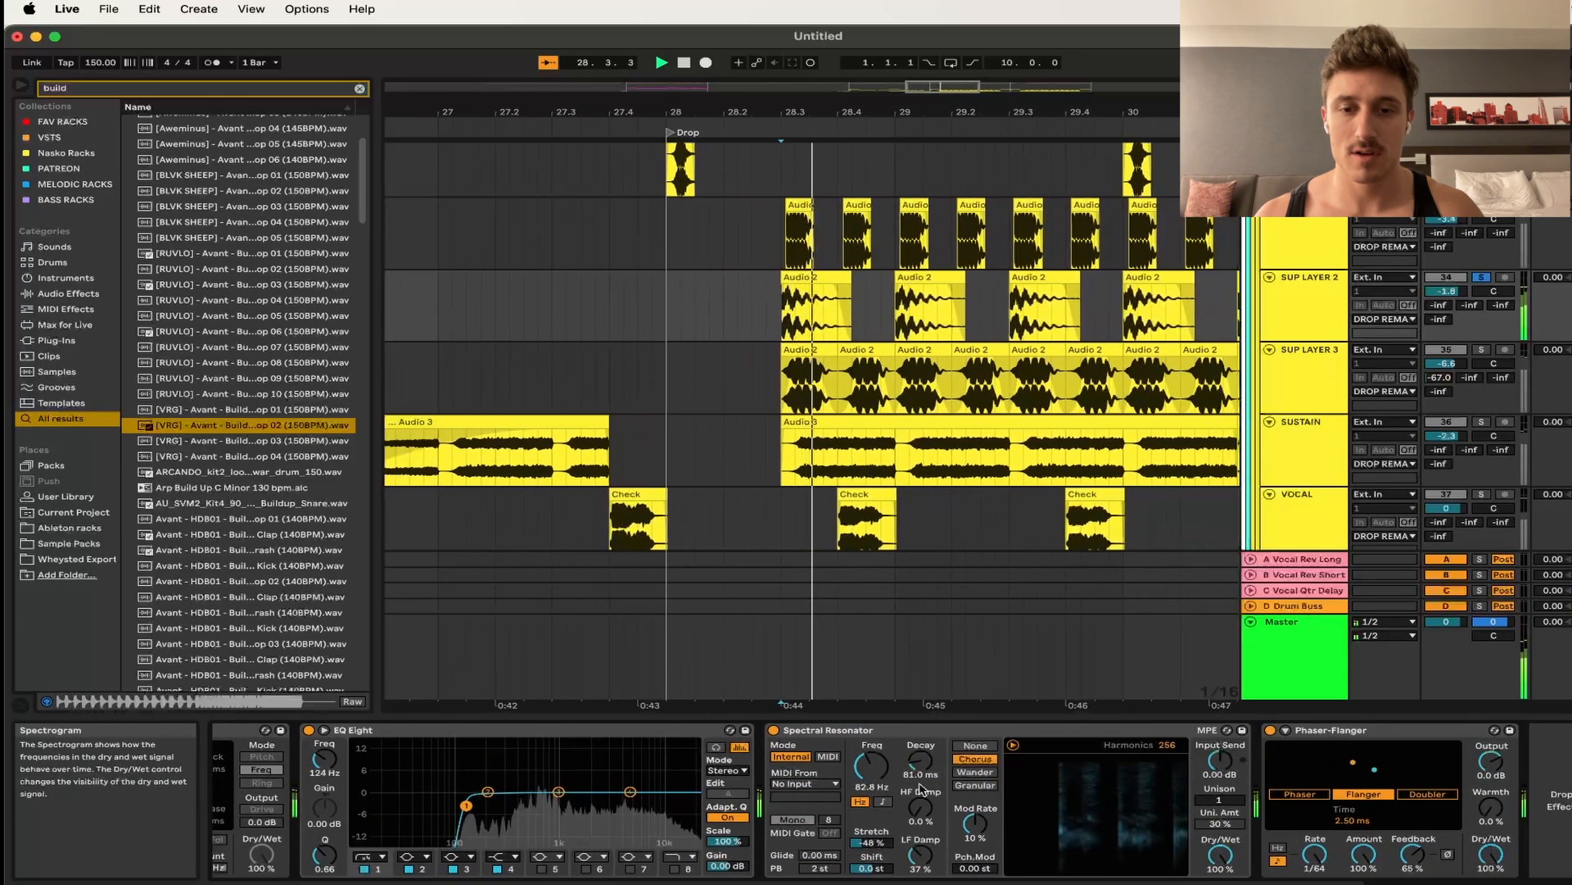
{"action": "left_click", "coordinate": [773, 730]}
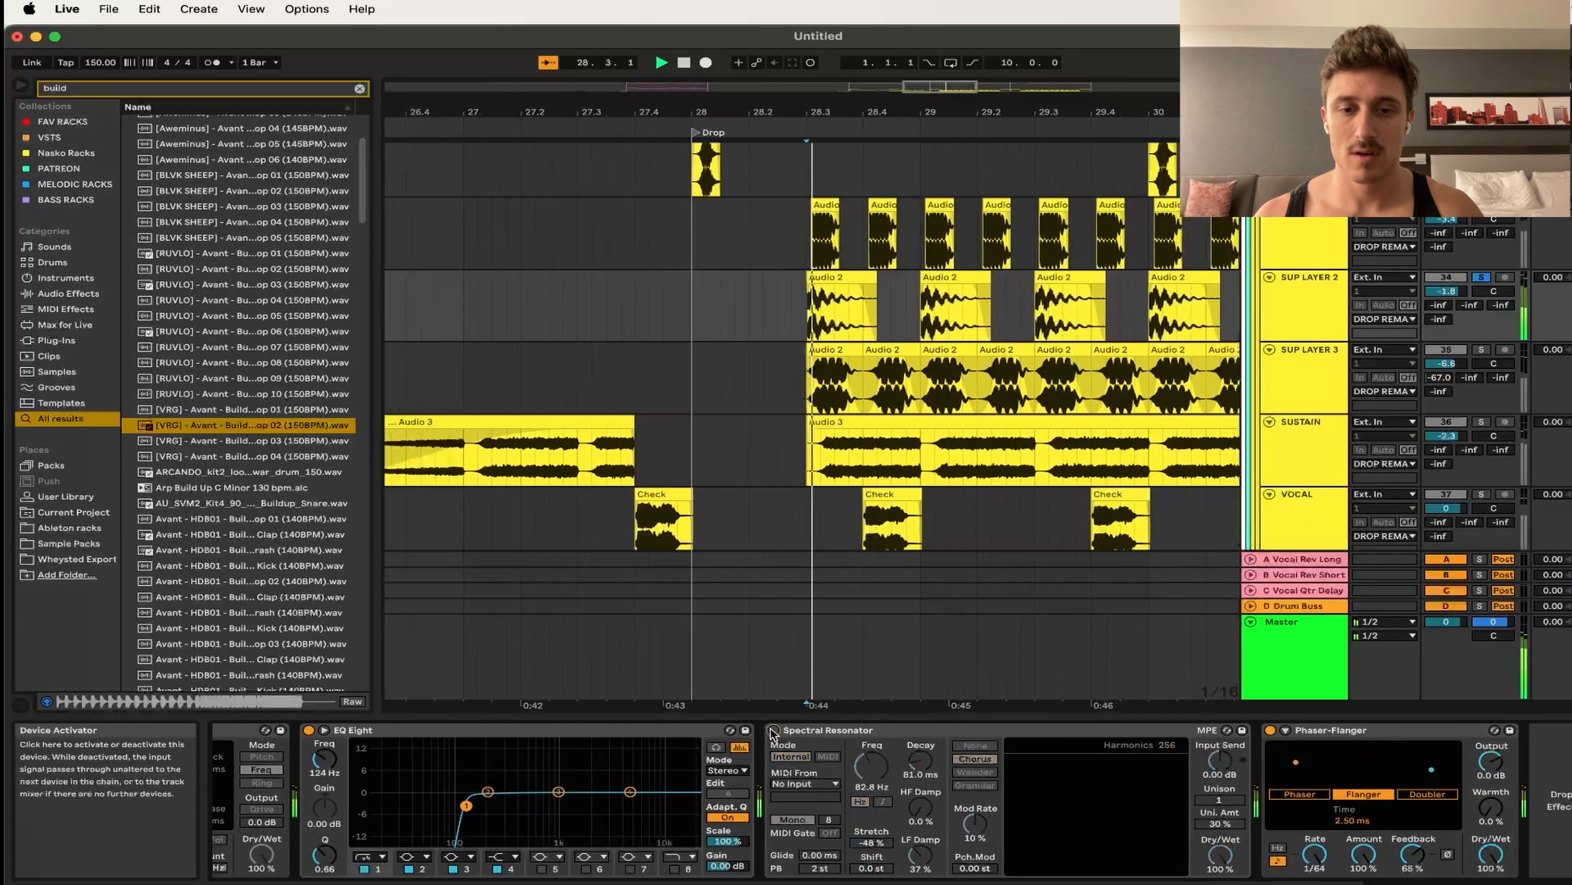
{"action": "left_click", "coordinate": [772, 729]}
{"action": "left_click", "coordinate": [1271, 729]}
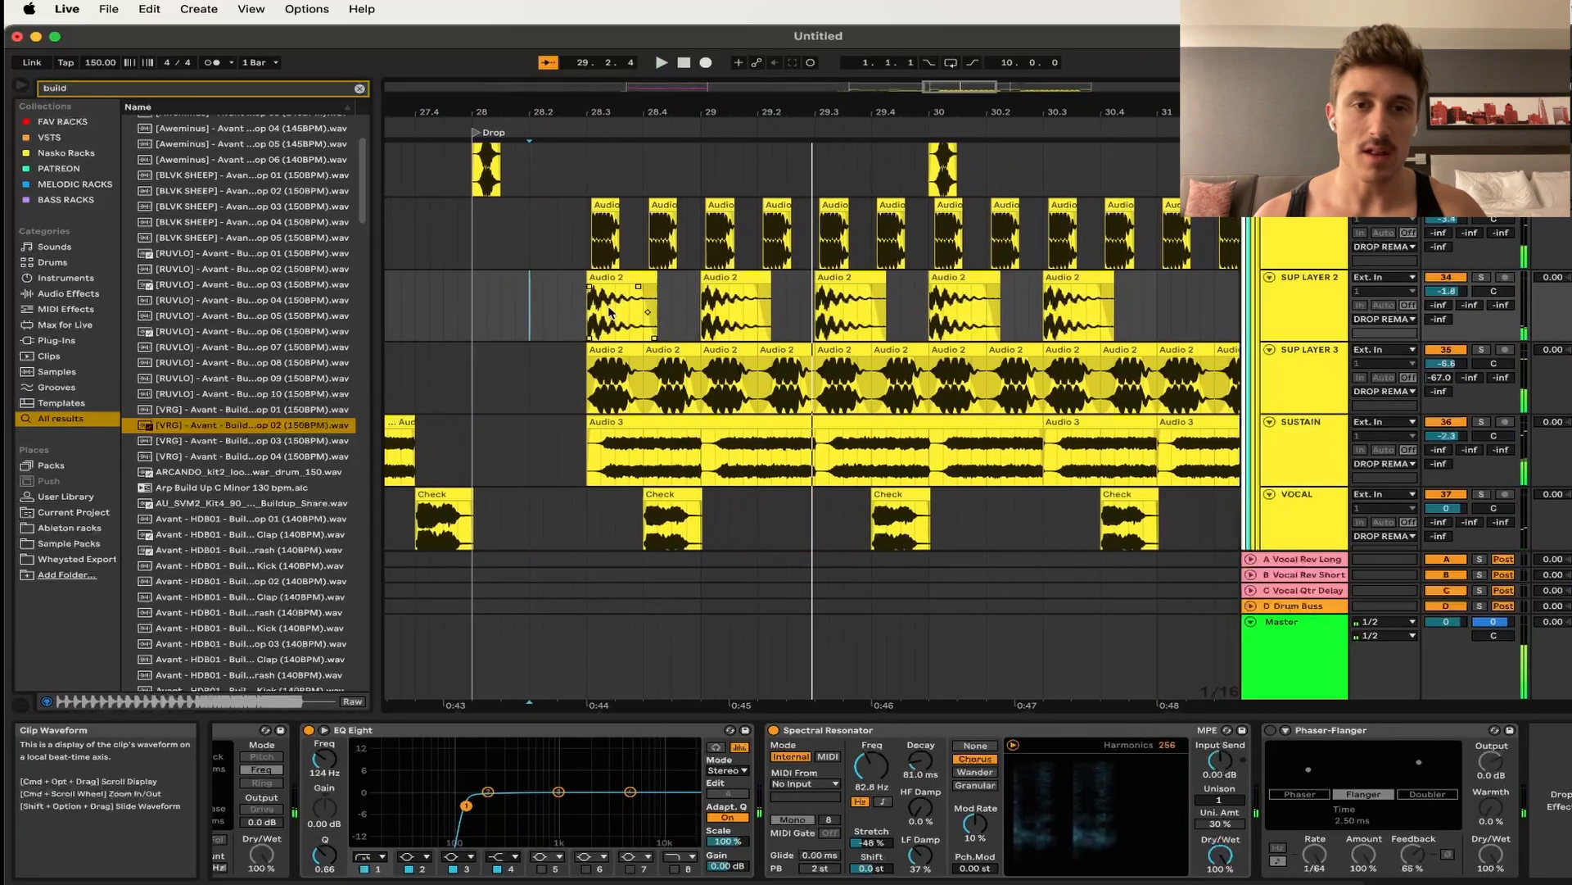
- Solo SUP LAYER 3, place a copy of its first Drop clip before the Drop on the same track, and audition it
{"action": "left_click", "coordinate": [587, 367]}
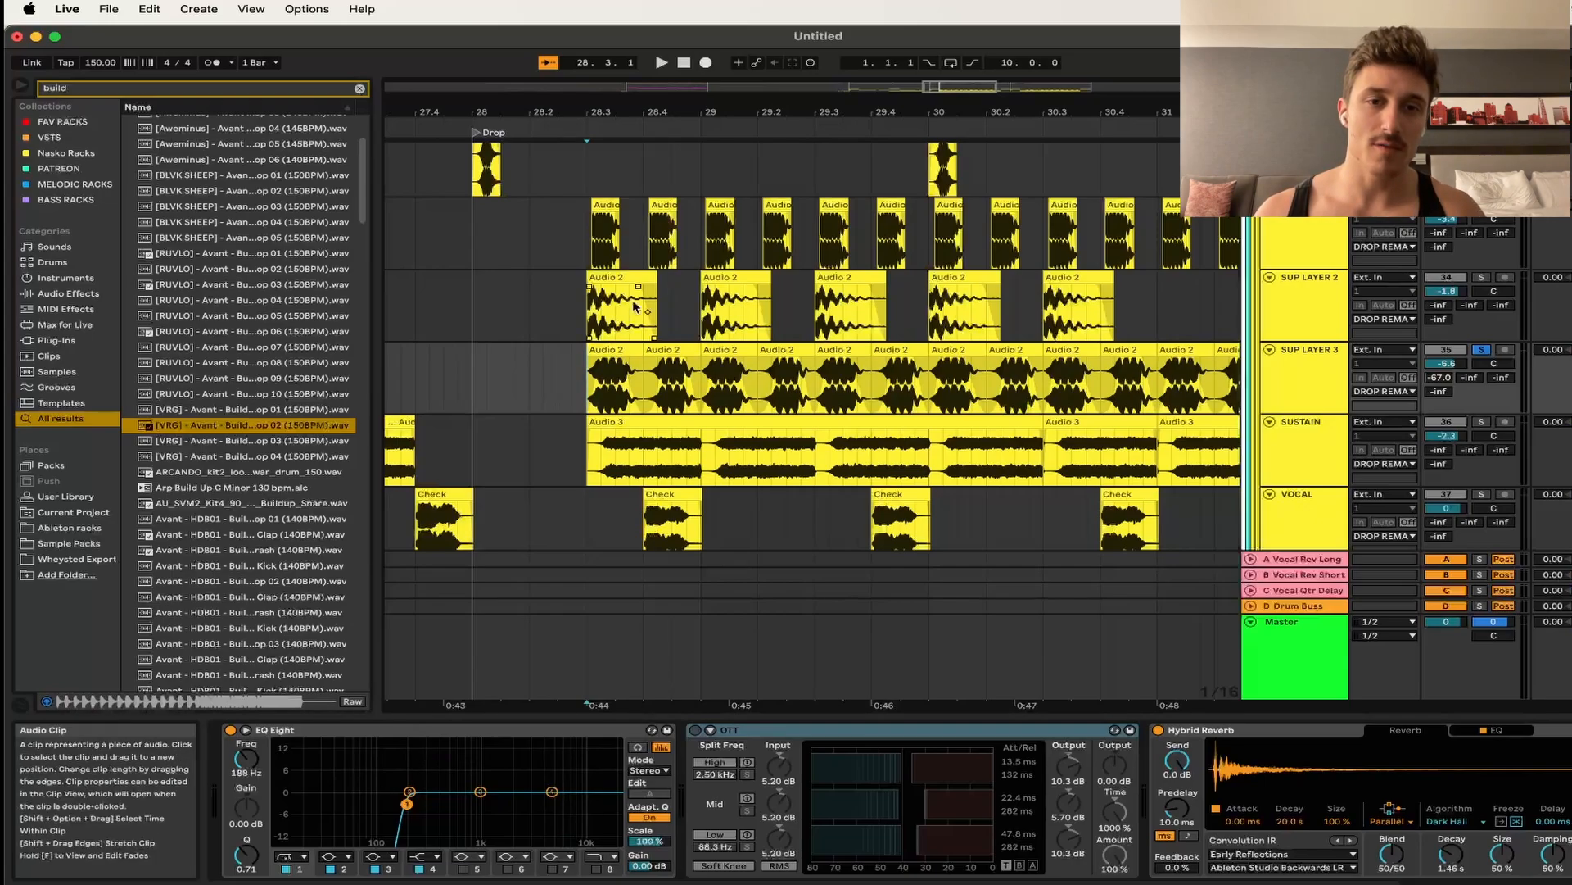
{"action": "double_click", "coordinate": [616, 347]}
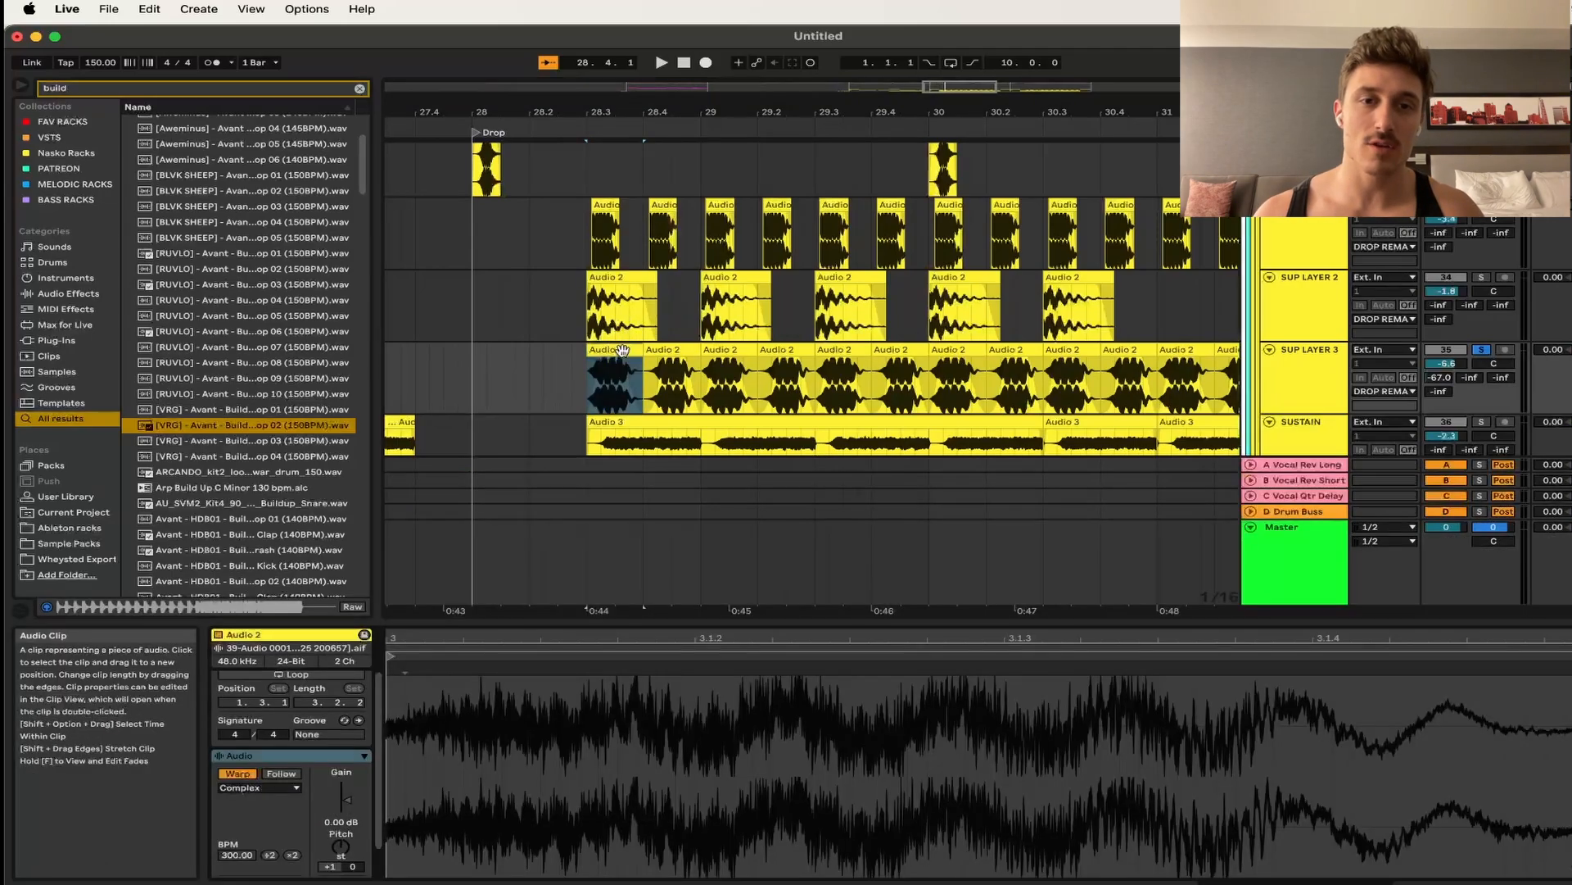
{"action": "left_click", "coordinate": [478, 362]}
{"action": "key", "text": "super+v"}
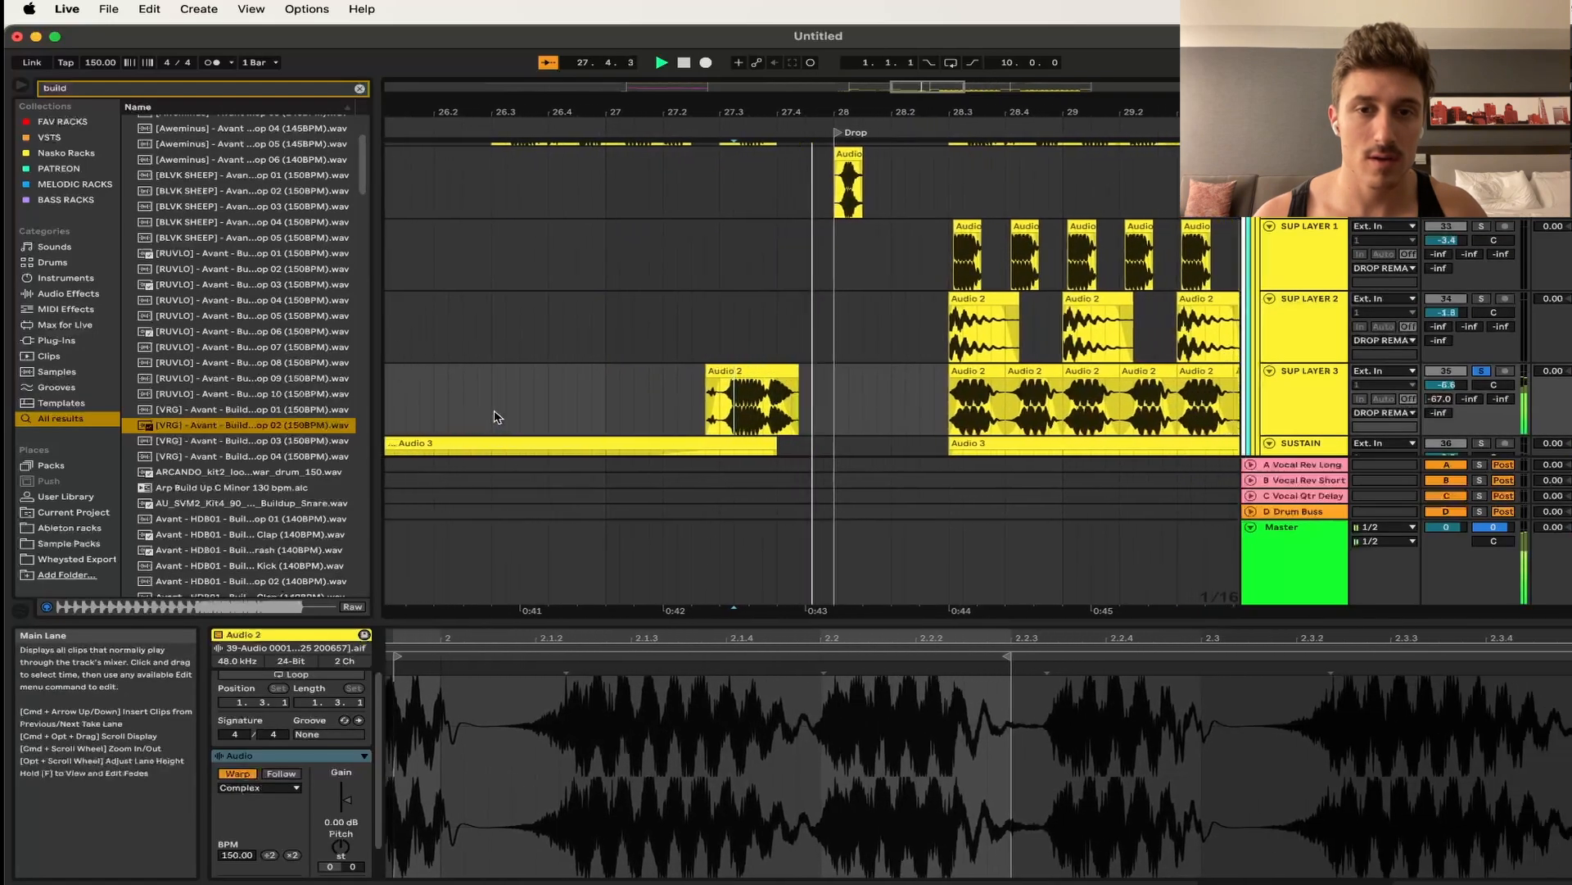
{"action": "key", "text": "space"}
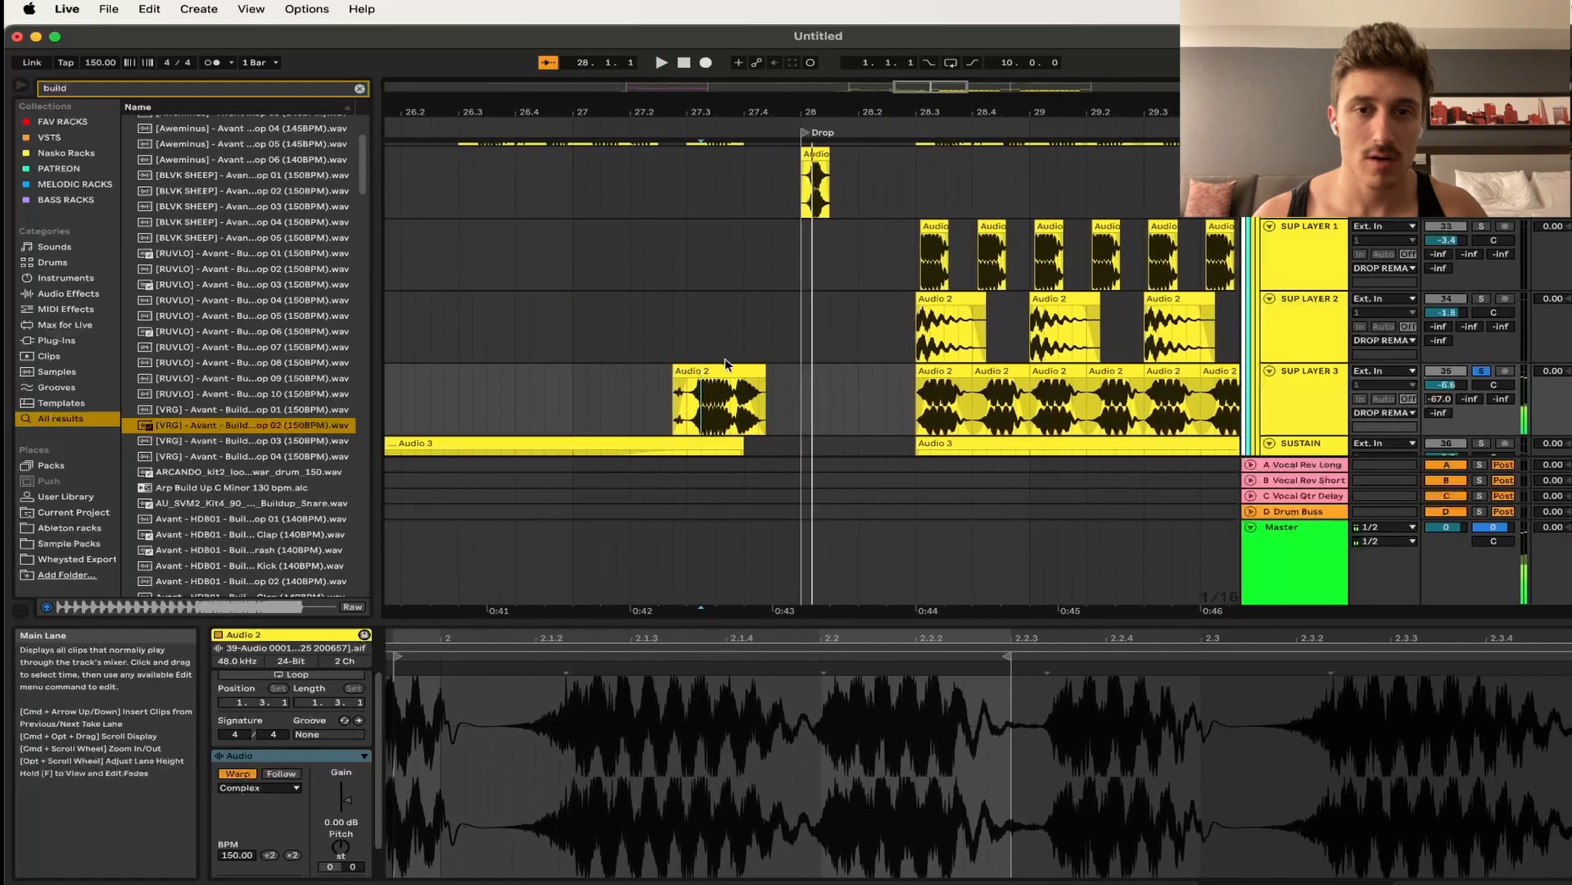
- Move the copied SUP LAYER 3 clip to bar 22, extend it to reveal more source audio, audition it, and delete it
{"action": "scroll", "coordinate": [679, 406], "scroll_direction": "down", "scroll_amount": 5}
{"action": "left_click_drag", "start_coordinate": [694, 378], "coordinate": [475, 378]}
{"action": "scroll", "coordinate": [494, 379], "scroll_direction": "left", "scroll_amount": 4}
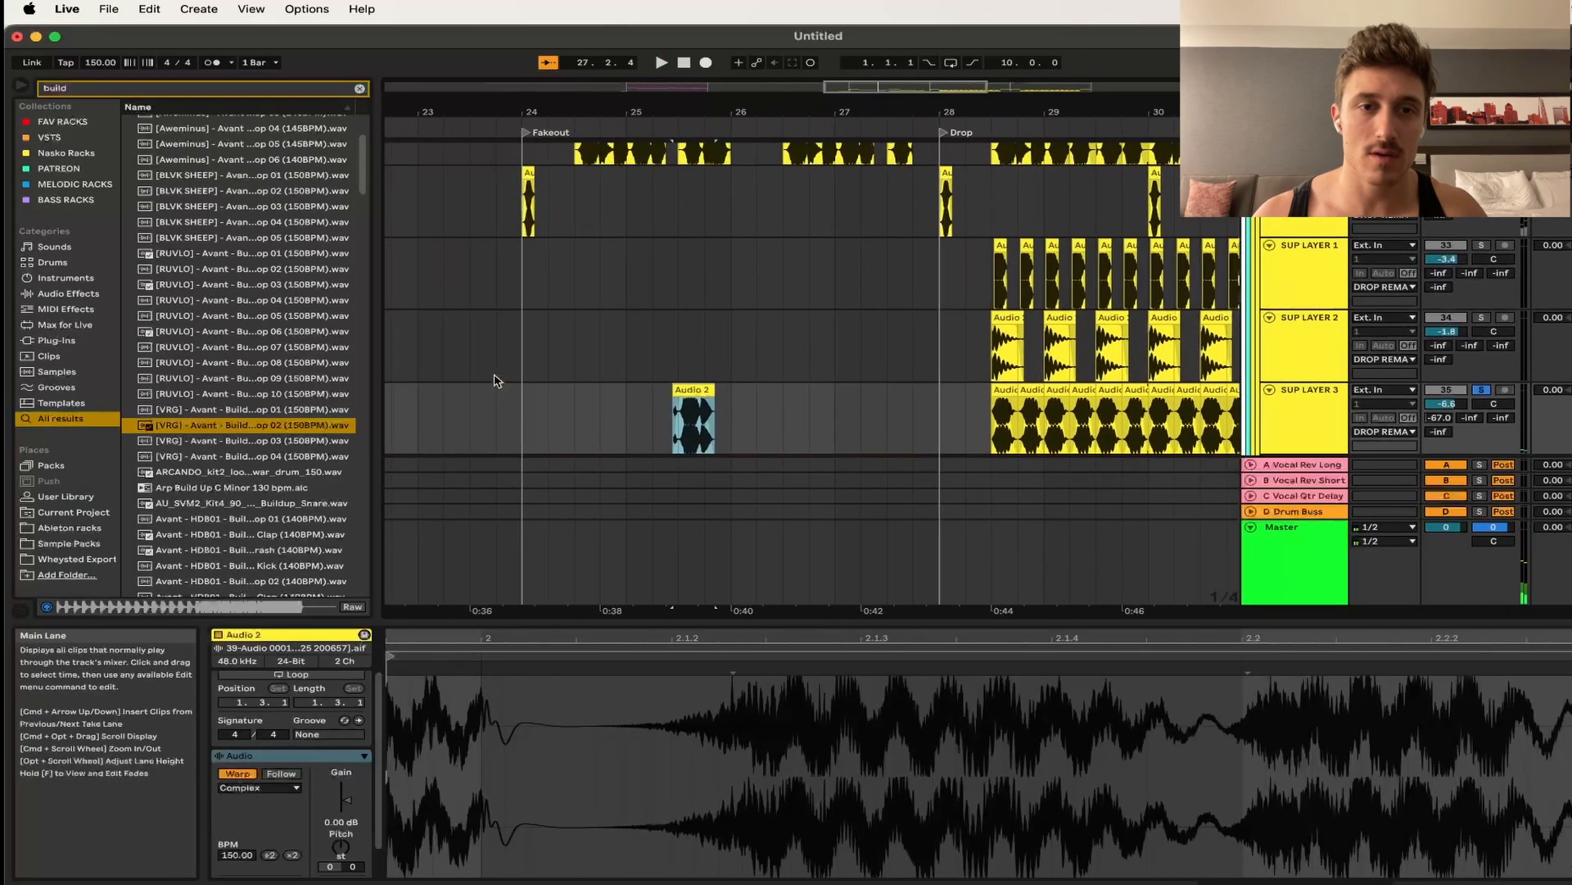
{"action": "left_click_drag", "start_coordinate": [800, 389], "coordinate": [505, 395]}
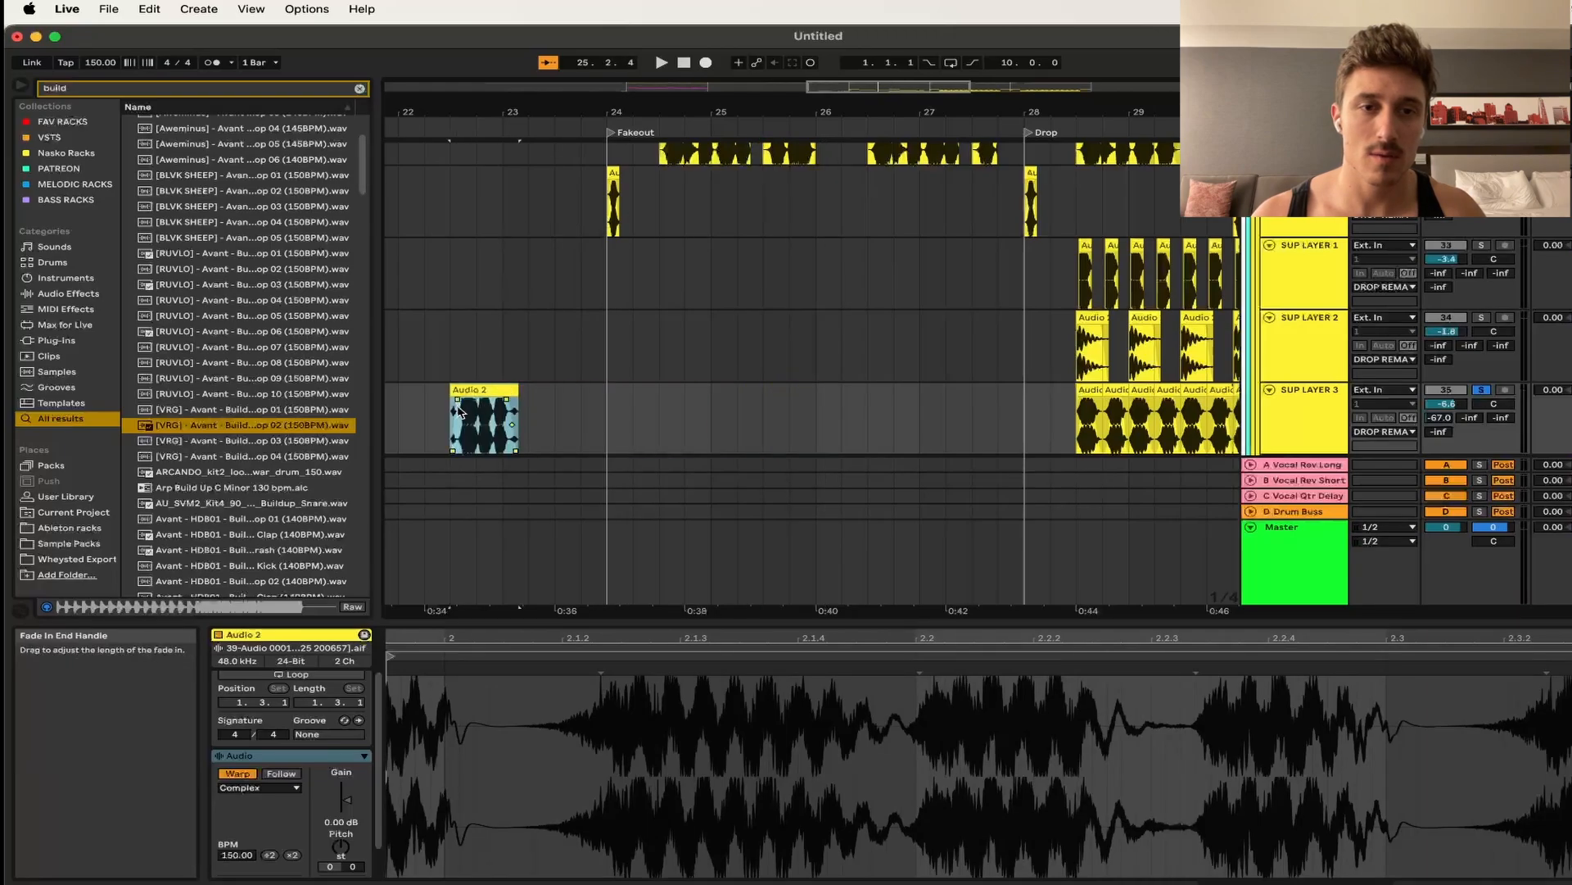
{"action": "left_click", "coordinate": [458, 409]}
{"action": "key", "text": "space"}
{"action": "key", "text": "space"}
{"action": "left_click", "coordinate": [775, 387]}
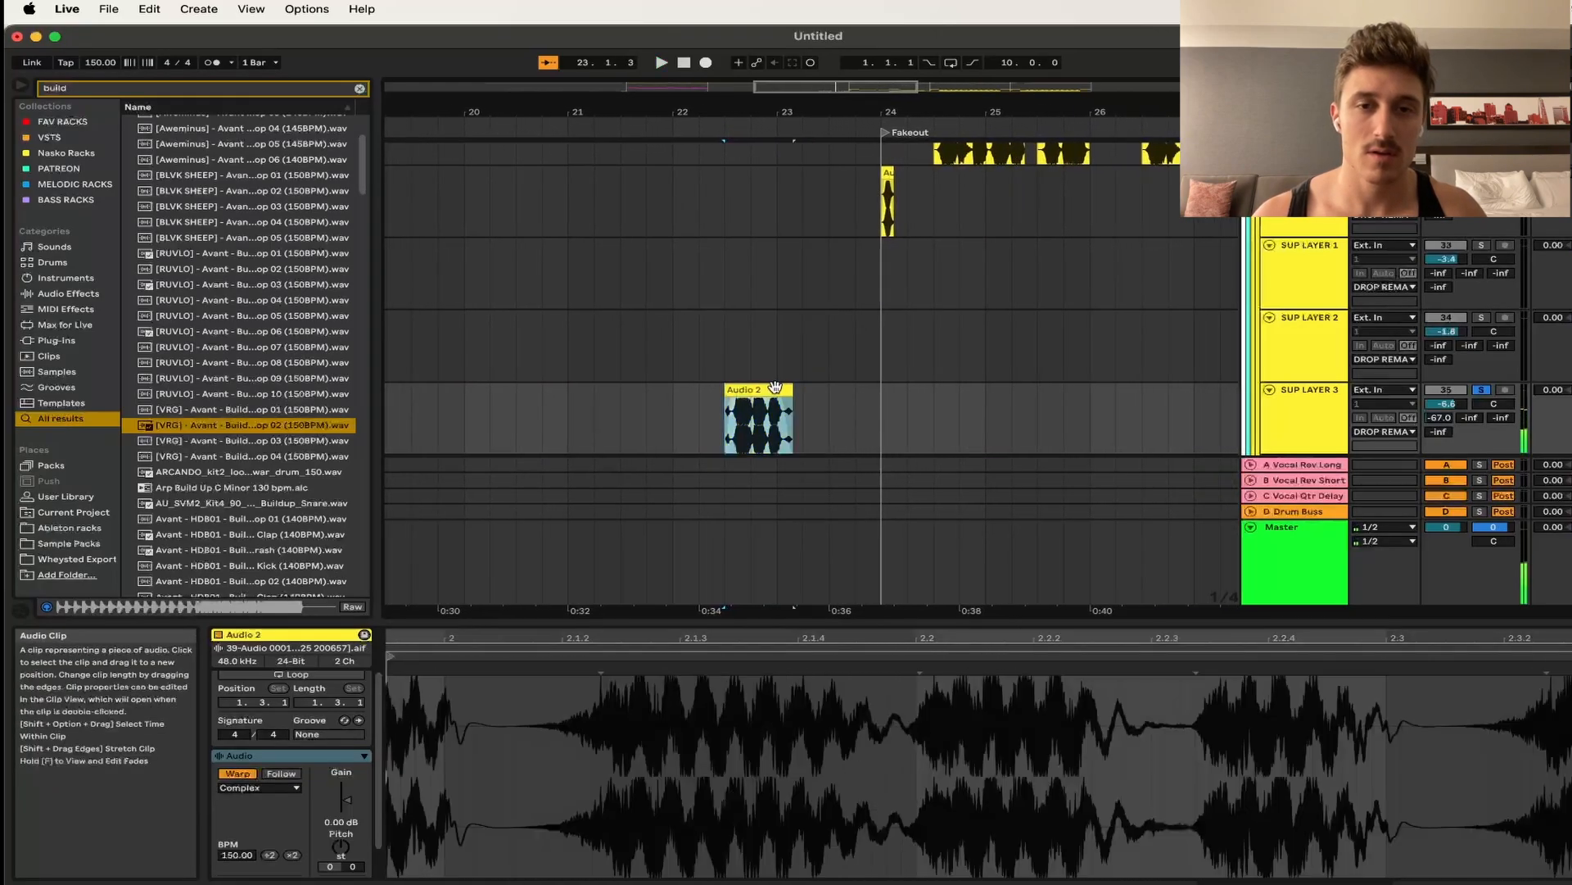
{"action": "key", "text": "Delete"}
- Audition the soloed SUP LAYER 3 from its first Drop clip at 28.3
{"action": "scroll", "coordinate": [987, 383], "scroll_direction": "right", "scroll_amount": 8}
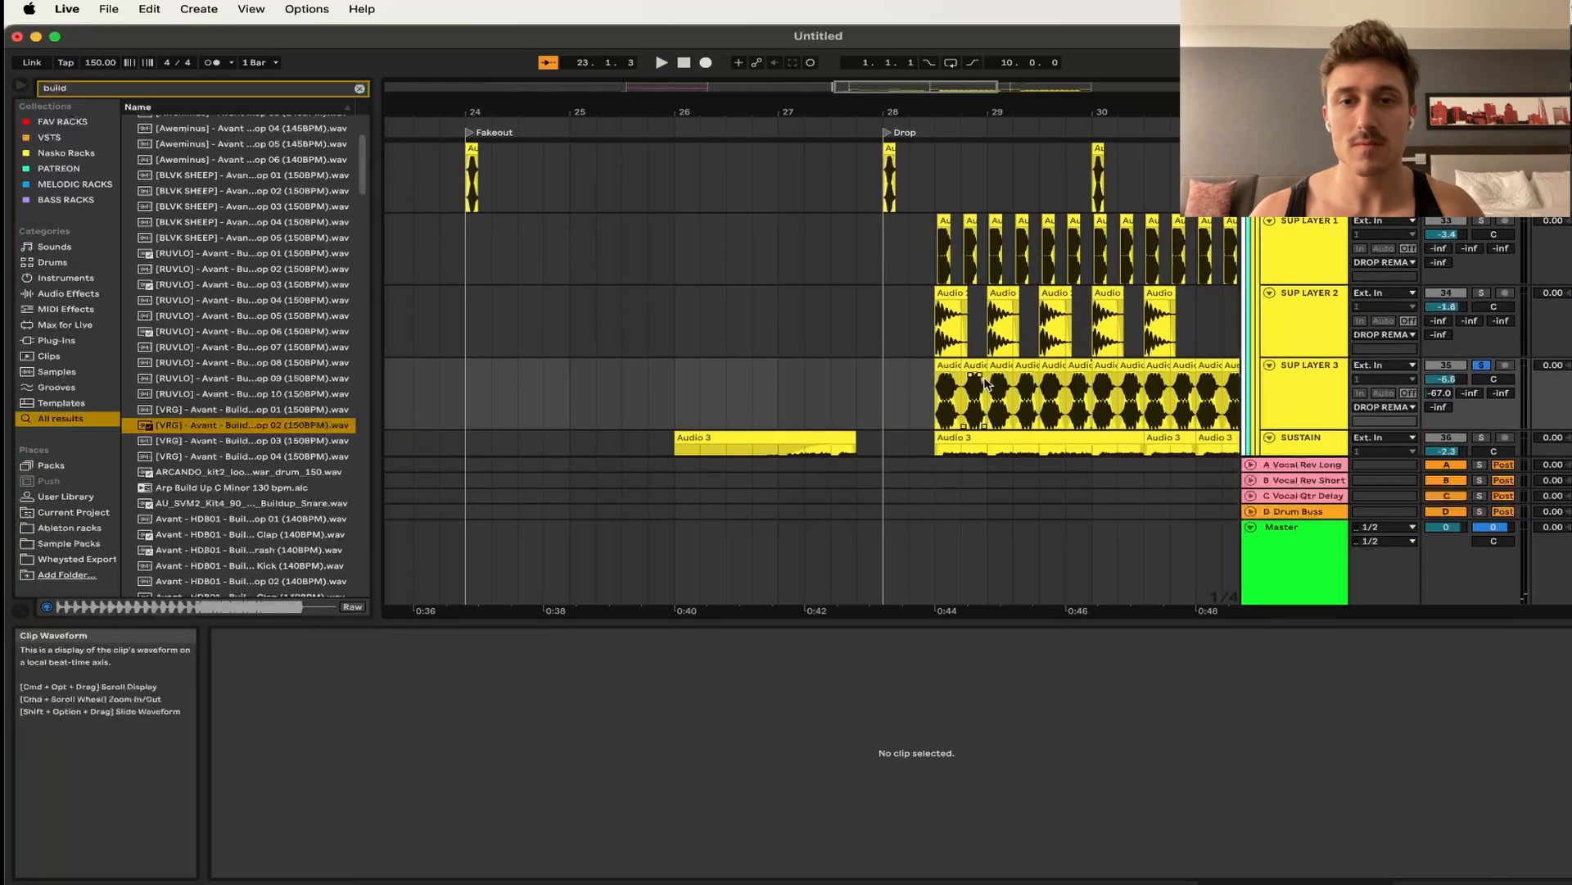
{"action": "scroll", "coordinate": [987, 383], "scroll_direction": "up", "scroll_amount": 4}
{"action": "left_click", "coordinate": [874, 401]}
{"action": "left_click", "coordinate": [865, 399]}
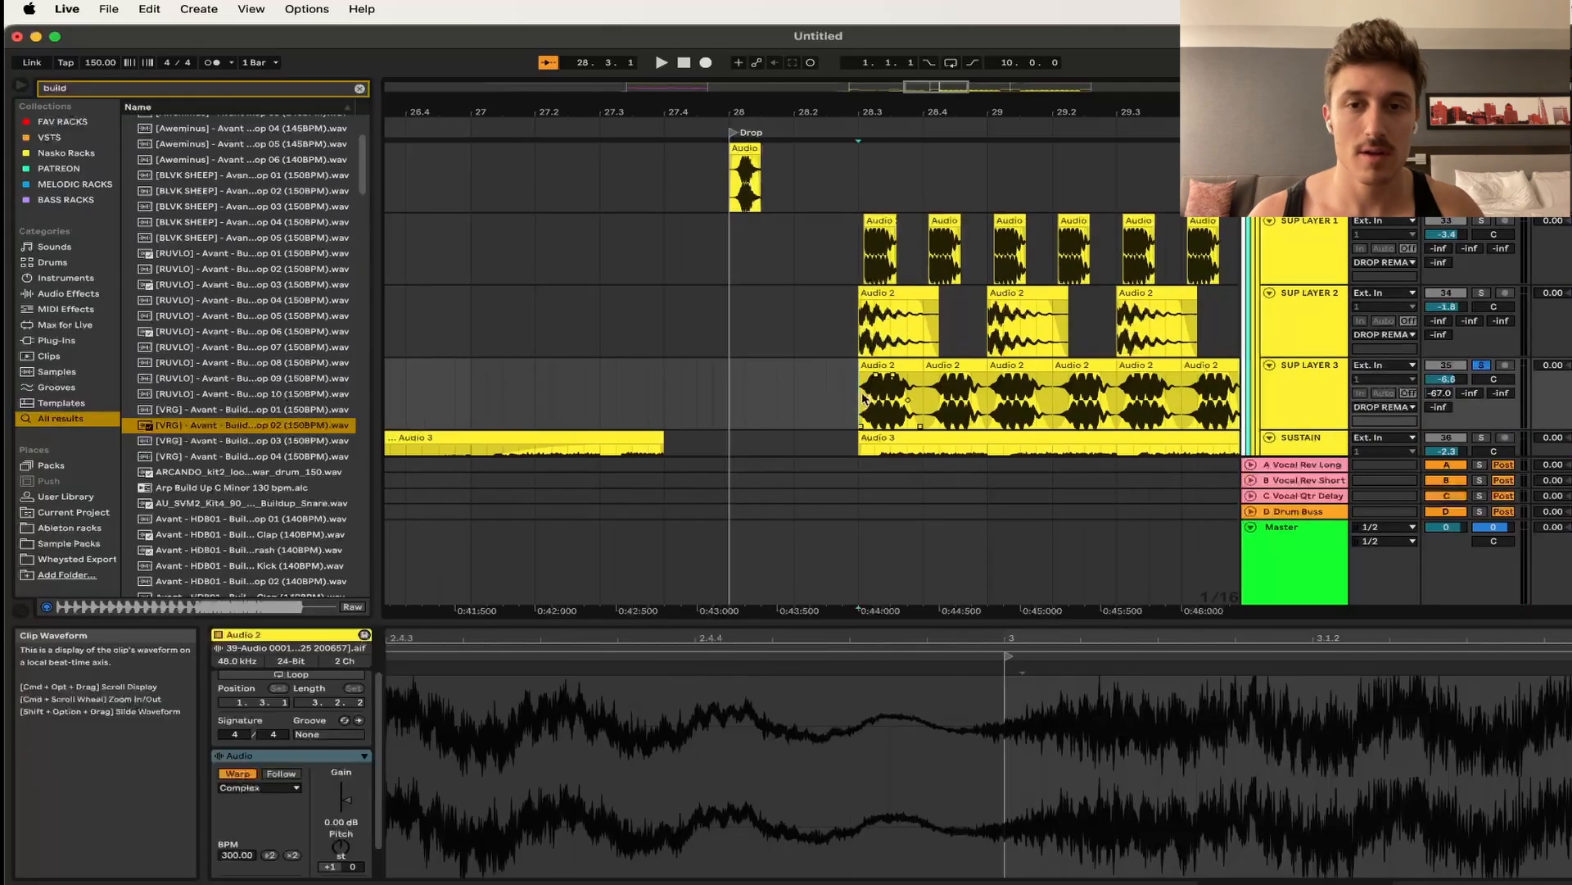
{"action": "key", "text": "space"}
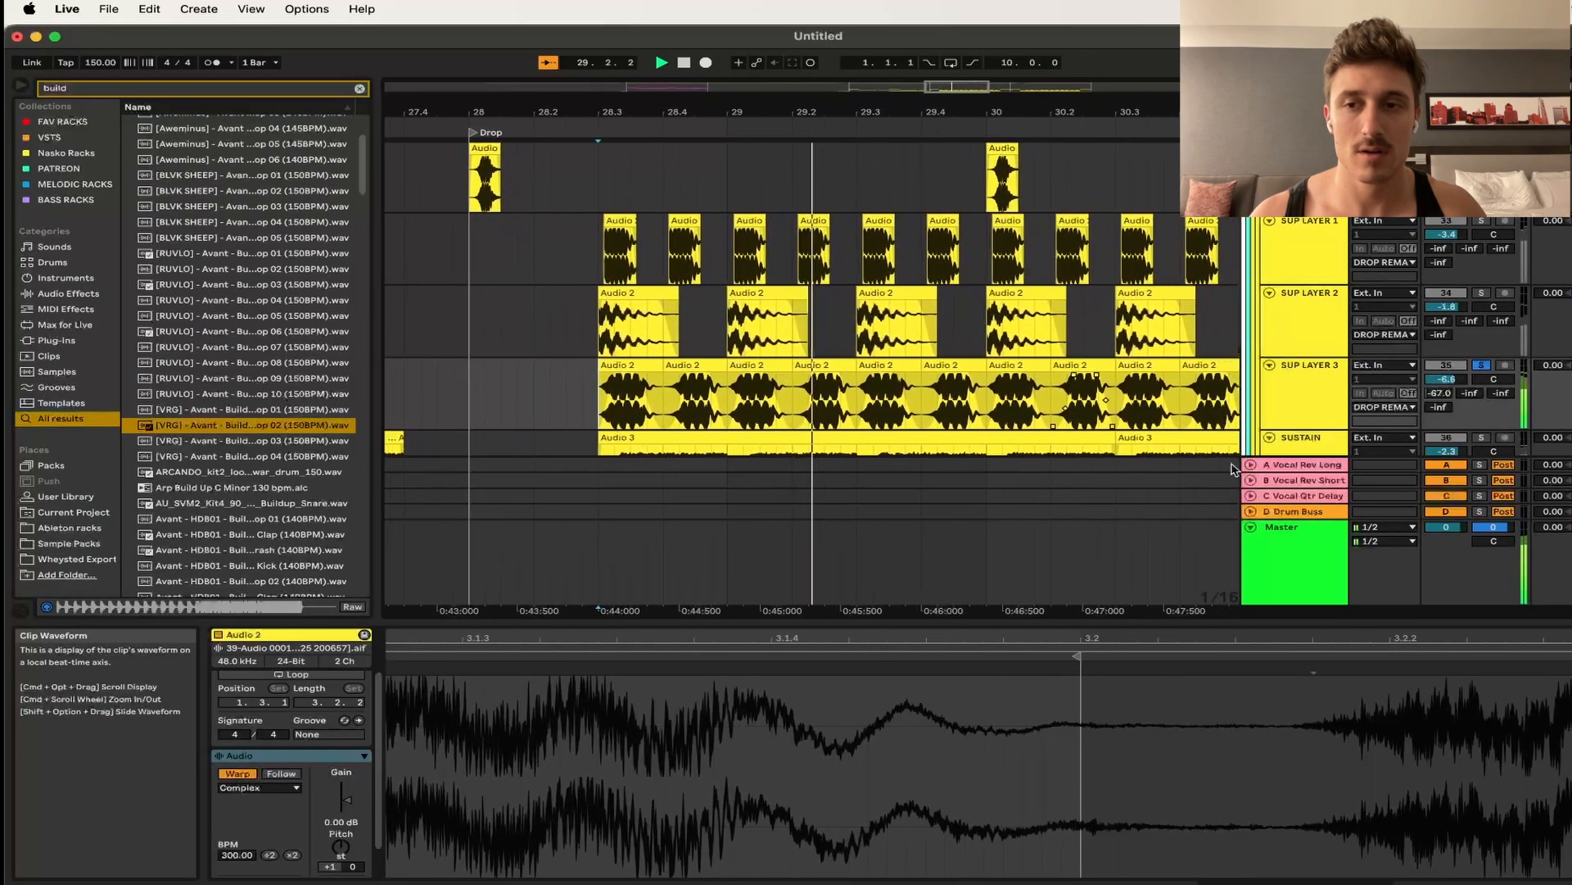
- Display SUP LAYER 3's device chain, compare the sound with OTT on and off, and examine the Hybrid Reverb
{"action": "left_click", "coordinate": [1283, 396]}
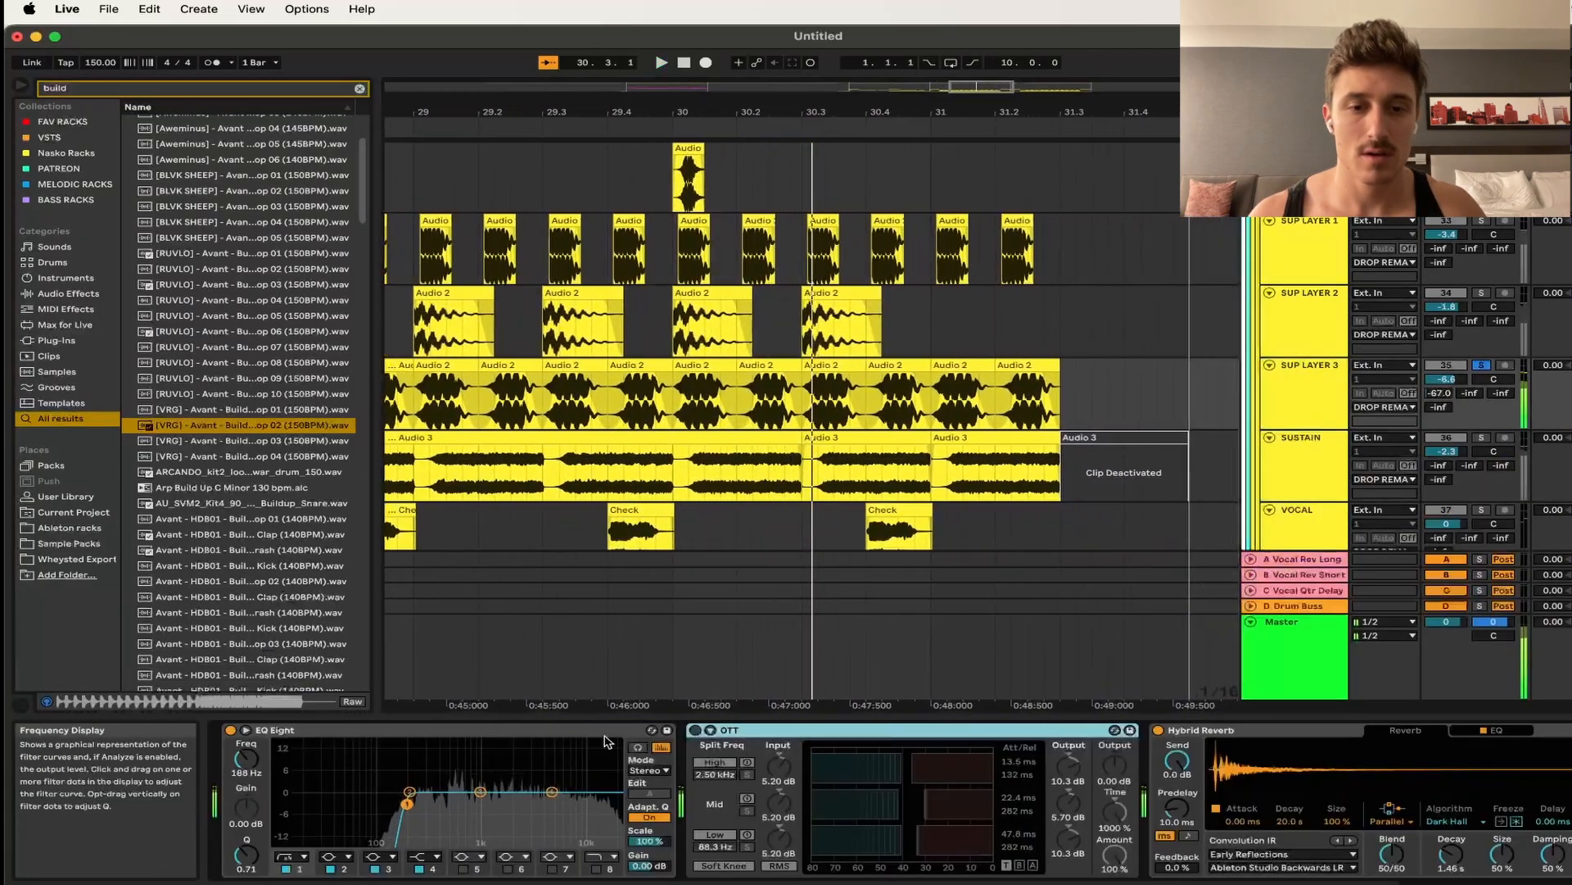
{"action": "key", "text": "space"}
{"action": "left_click", "coordinate": [695, 729]}
{"action": "key", "text": "space"}
{"action": "key", "text": "space"}
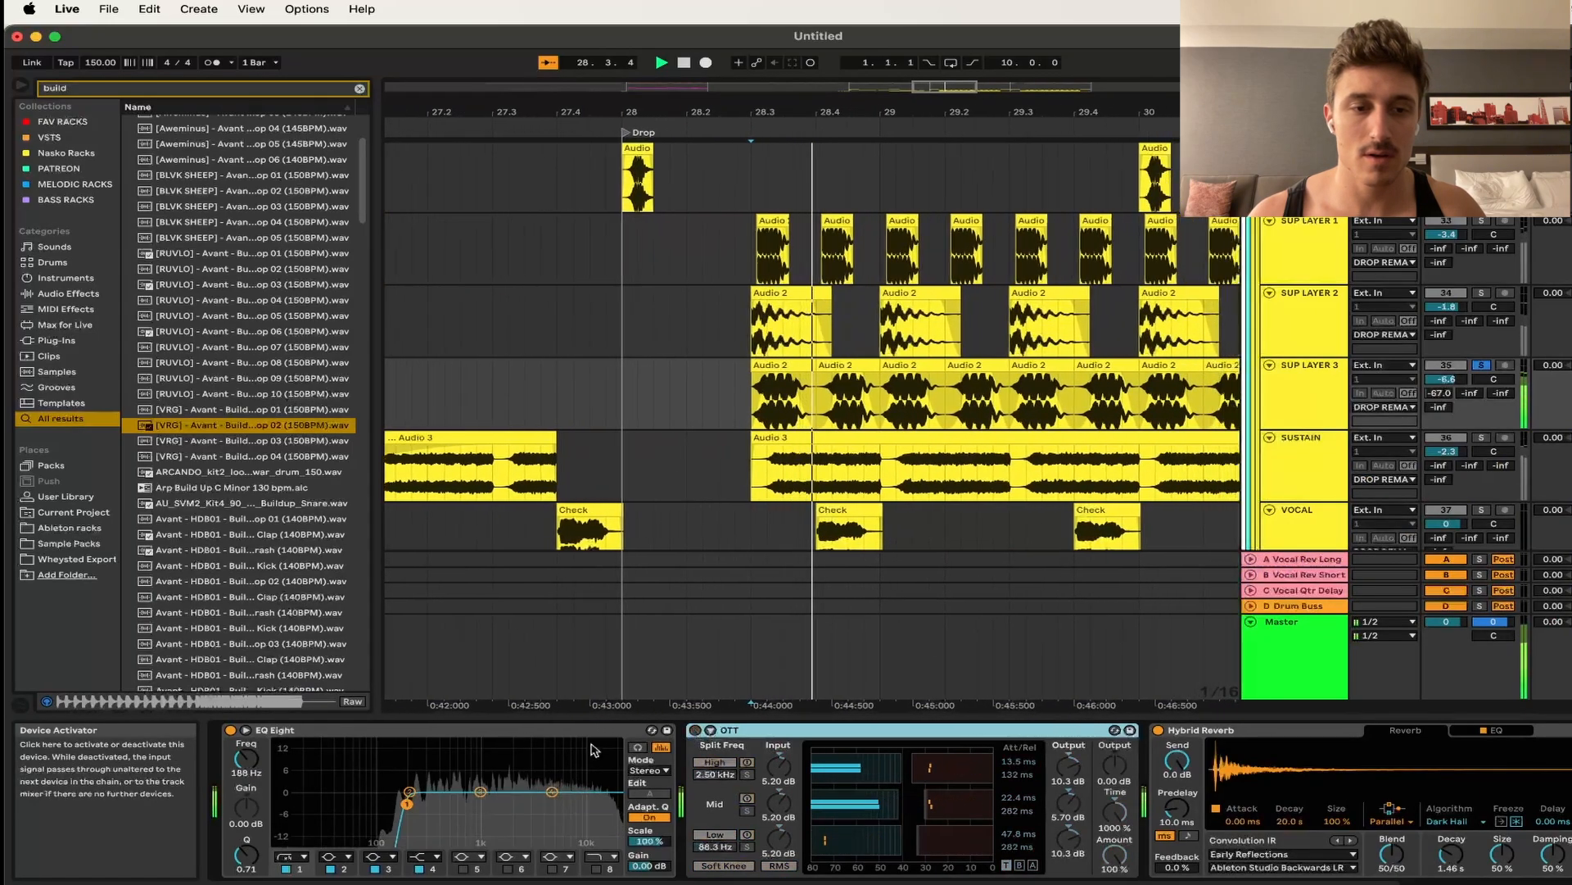
{"action": "scroll", "coordinate": [1239, 790], "scroll_direction": "right", "scroll_amount": 3}
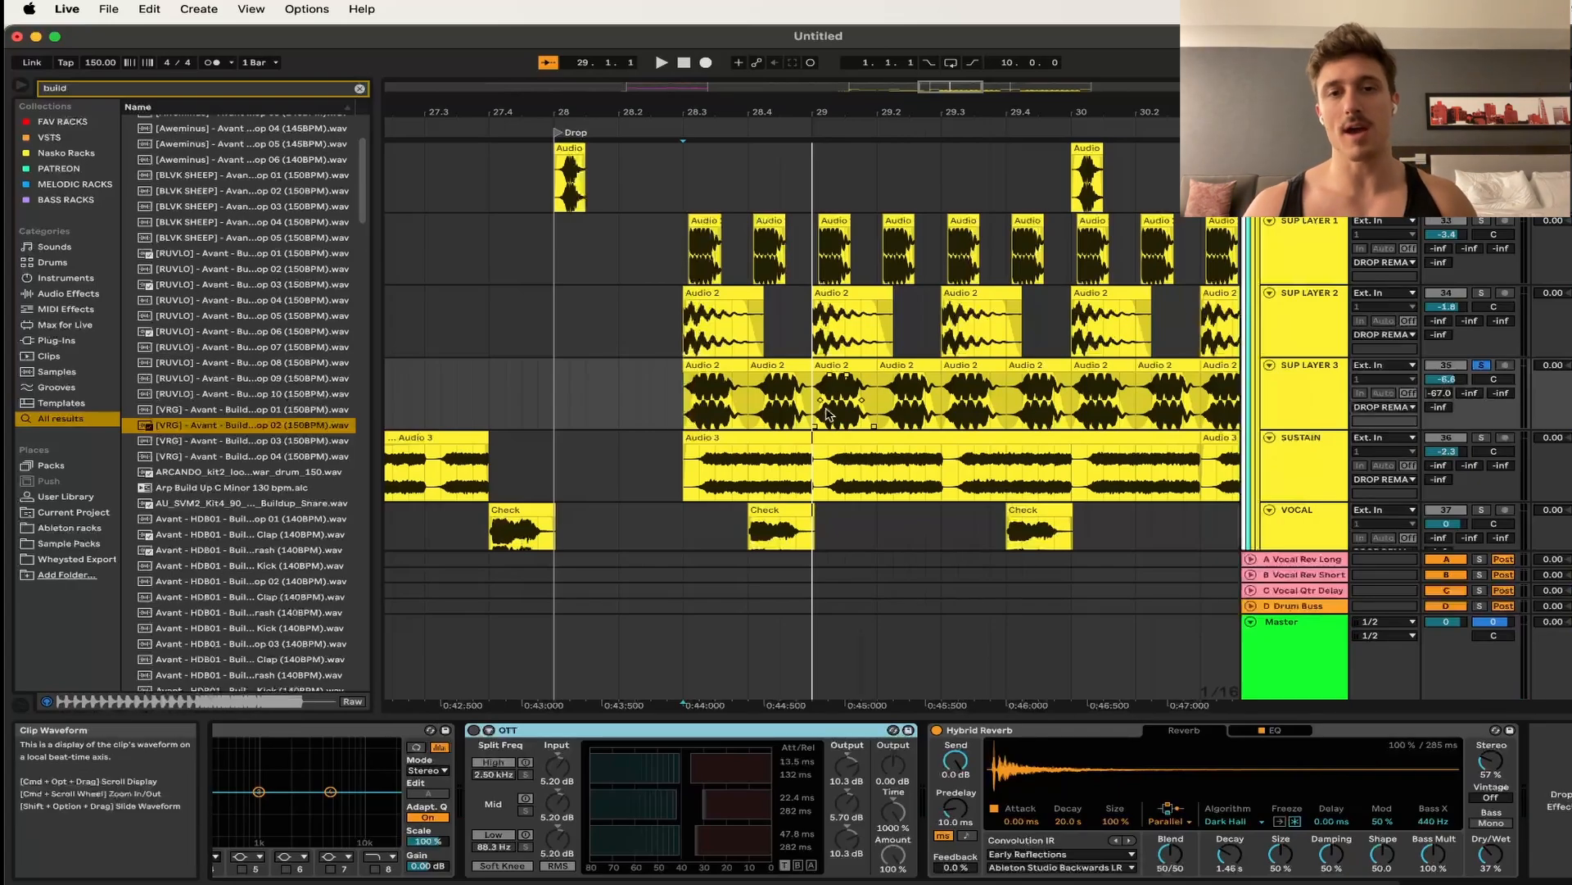
{"action": "key", "text": "space"}
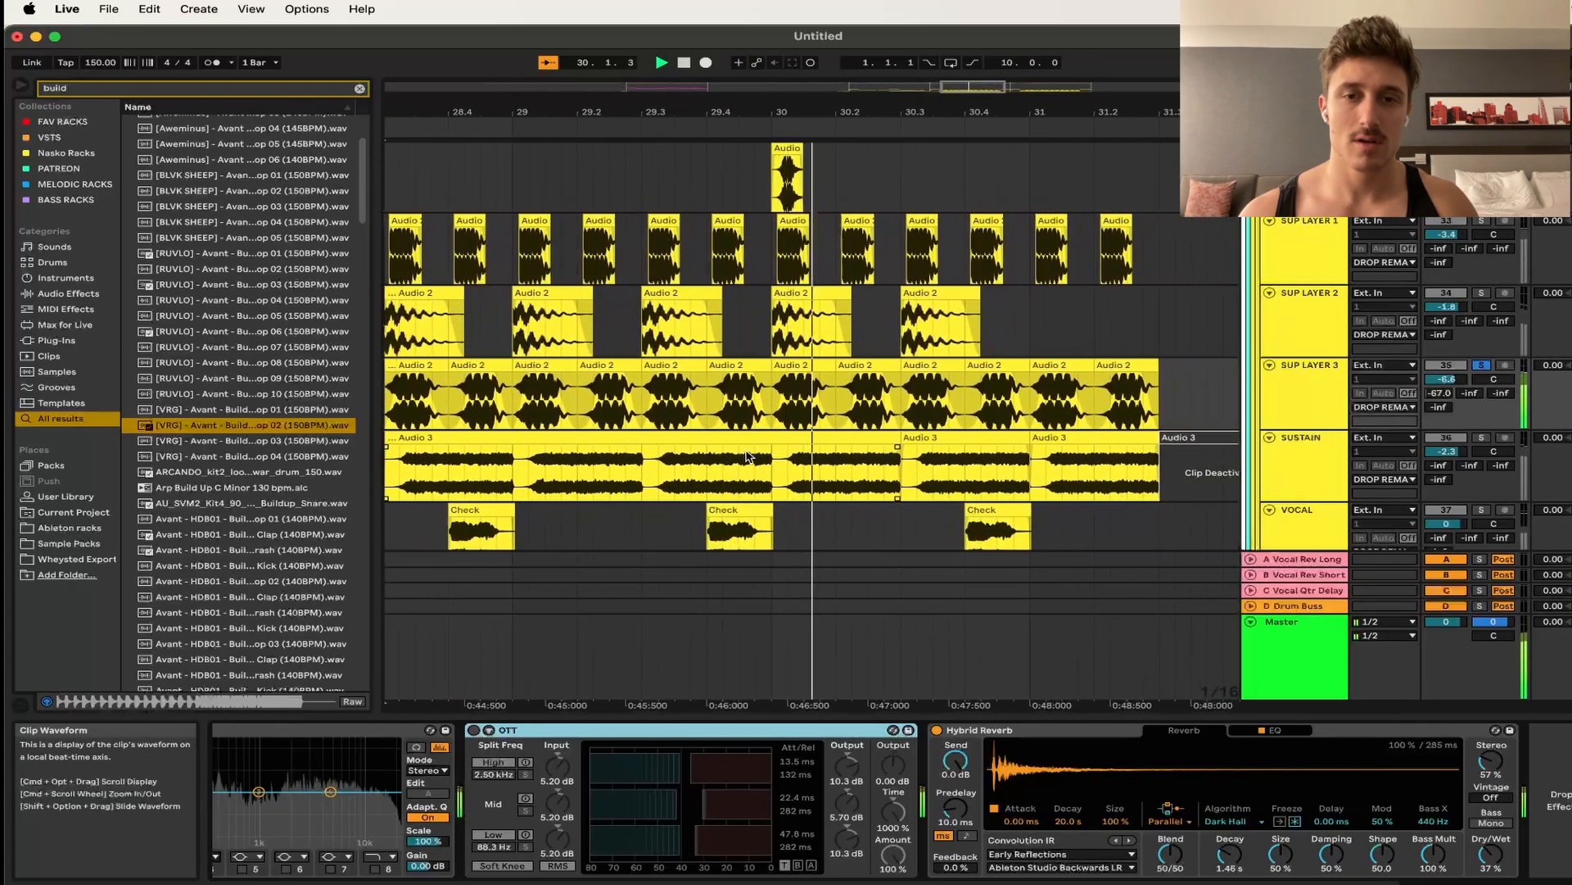
- Audition SUP LAYER 3 from its first clip in section B at 32.3
{"action": "scroll", "coordinate": [807, 424], "scroll_direction": "right", "scroll_amount": 6}
{"action": "left_click", "coordinate": [801, 402]}
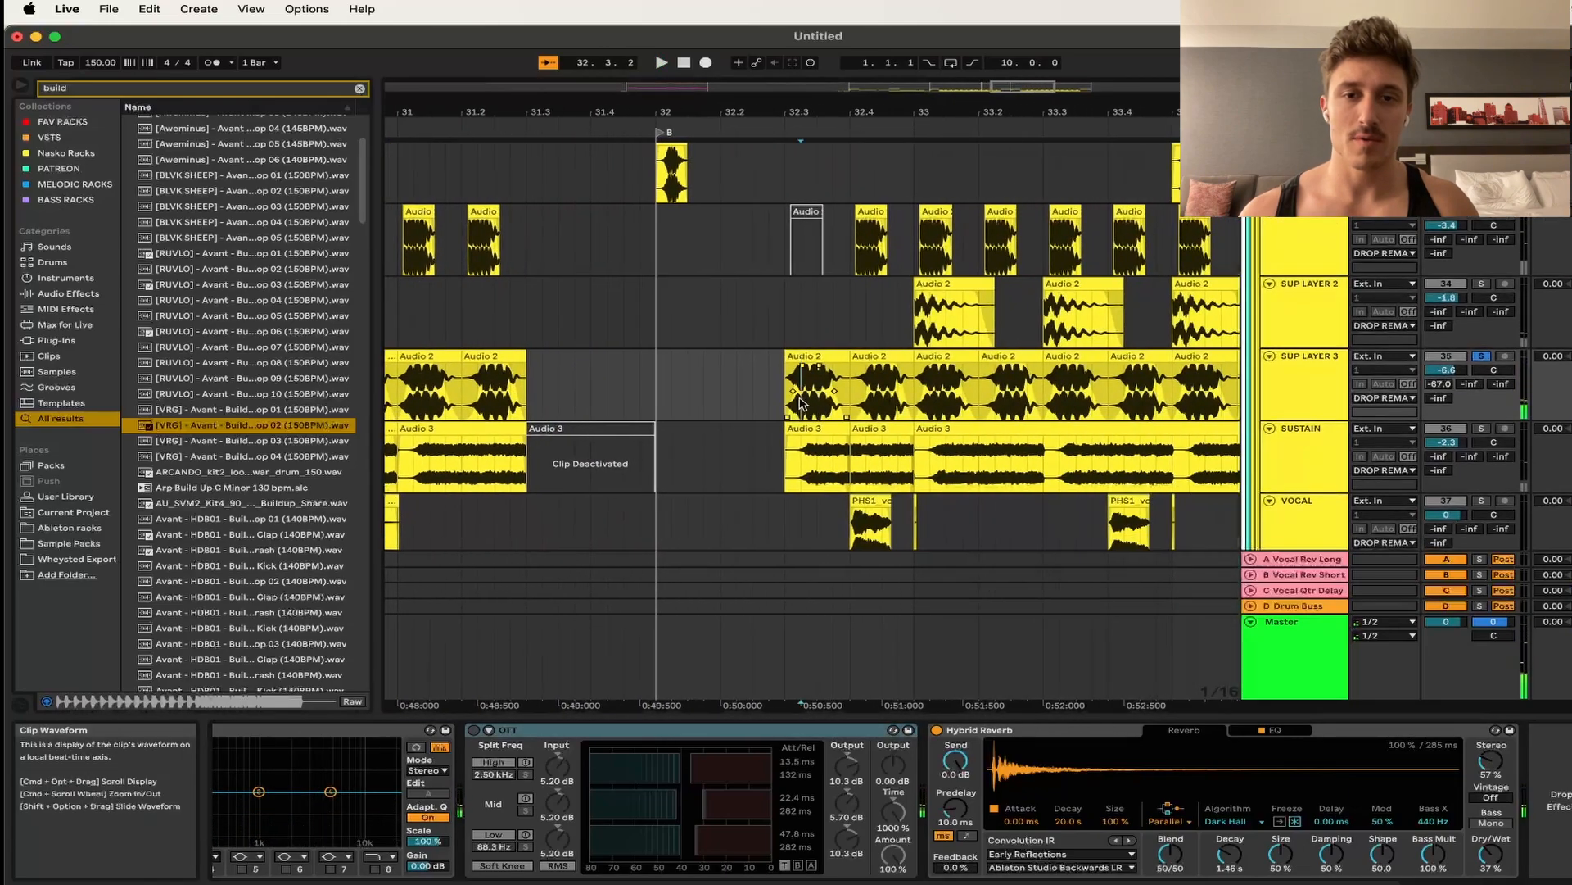
{"action": "key", "text": "space"}
- Solo the SUSTAIN track at its first Drop clip on 28.3 and display its device chain
{"action": "scroll", "coordinate": [706, 415], "scroll_direction": "down", "scroll_amount": 3}
{"action": "scroll", "coordinate": [706, 415], "scroll_direction": "left", "scroll_amount": 4}
{"action": "scroll", "coordinate": [706, 414], "scroll_direction": "down", "scroll_amount": 2}
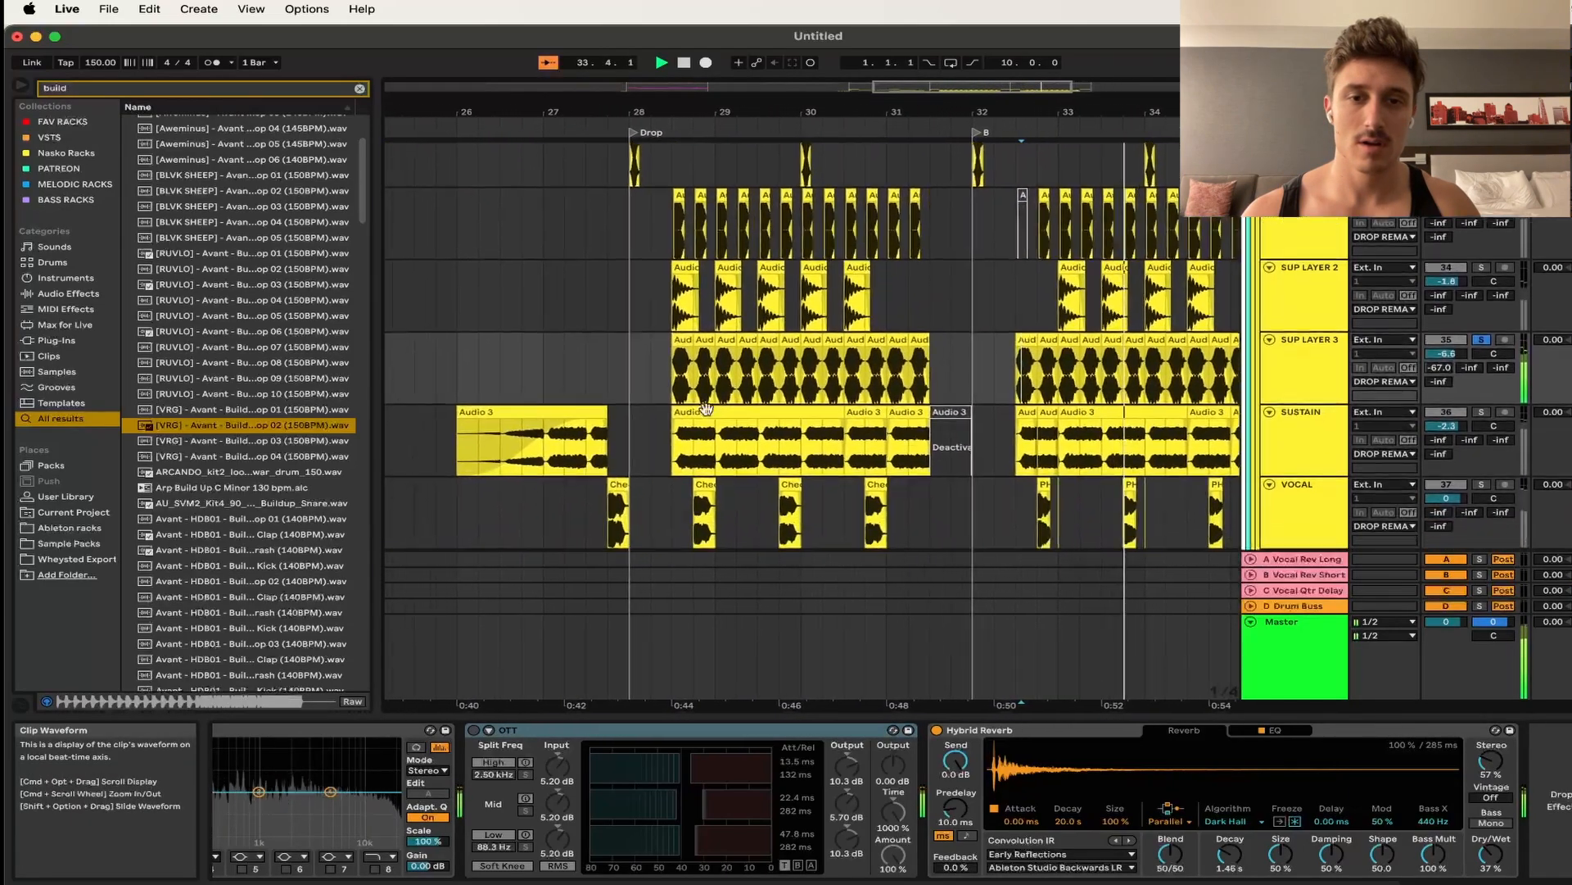
{"action": "left_click", "coordinate": [674, 408]}
{"action": "key", "text": "space"}
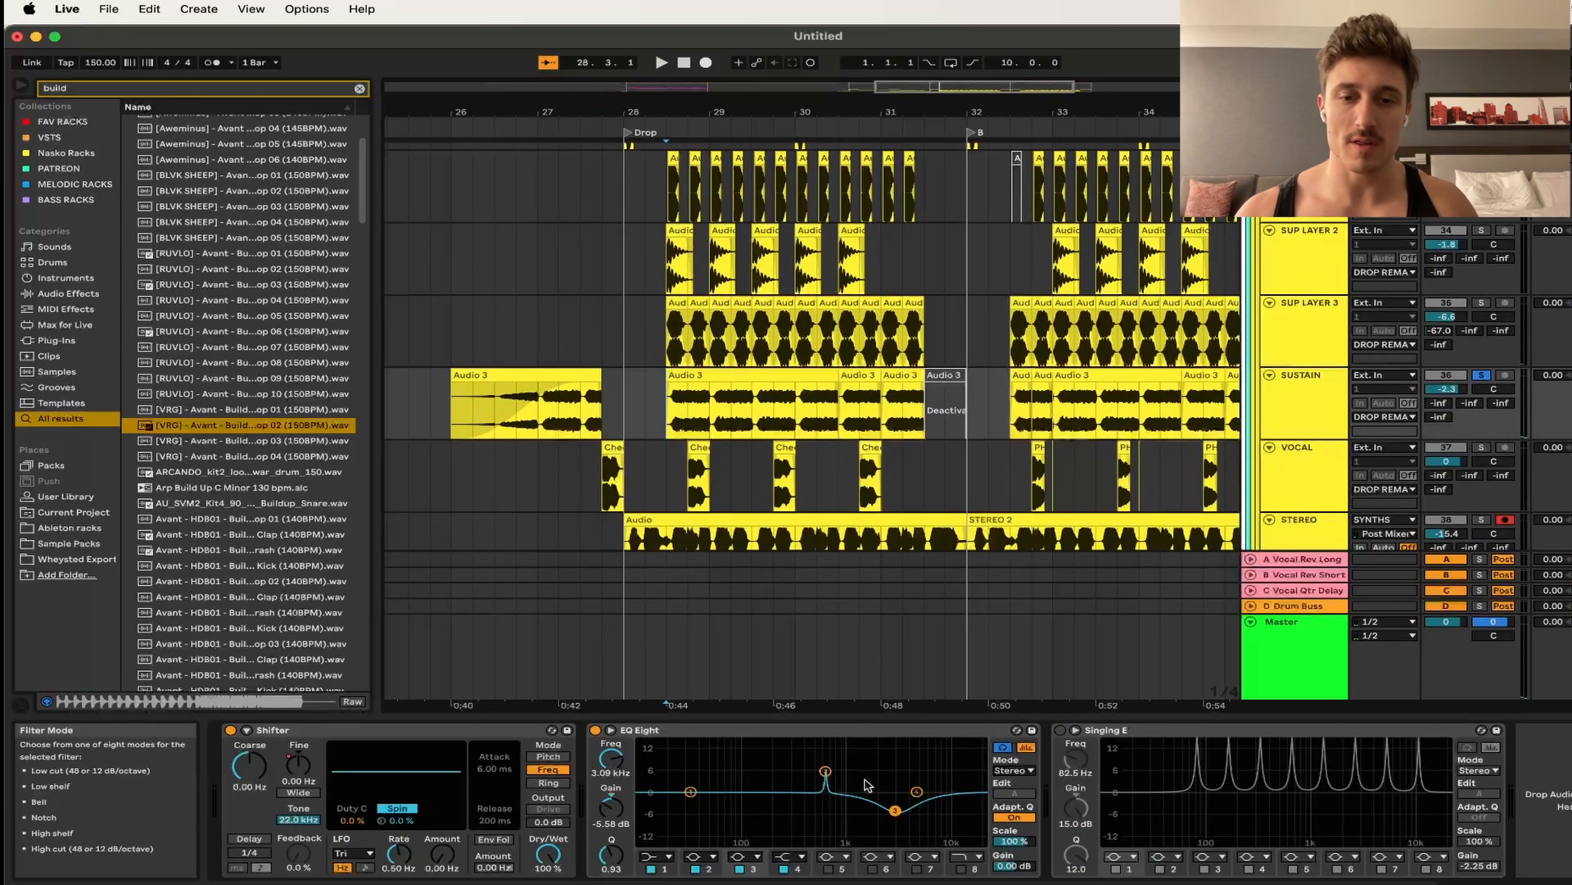
- Audition the 639 Hz and 3.09 kHz bands of SUSTAIN's EQ Eight and set the 3.09 kHz band's gain to -5.08 dB
{"action": "key", "text": "space"}
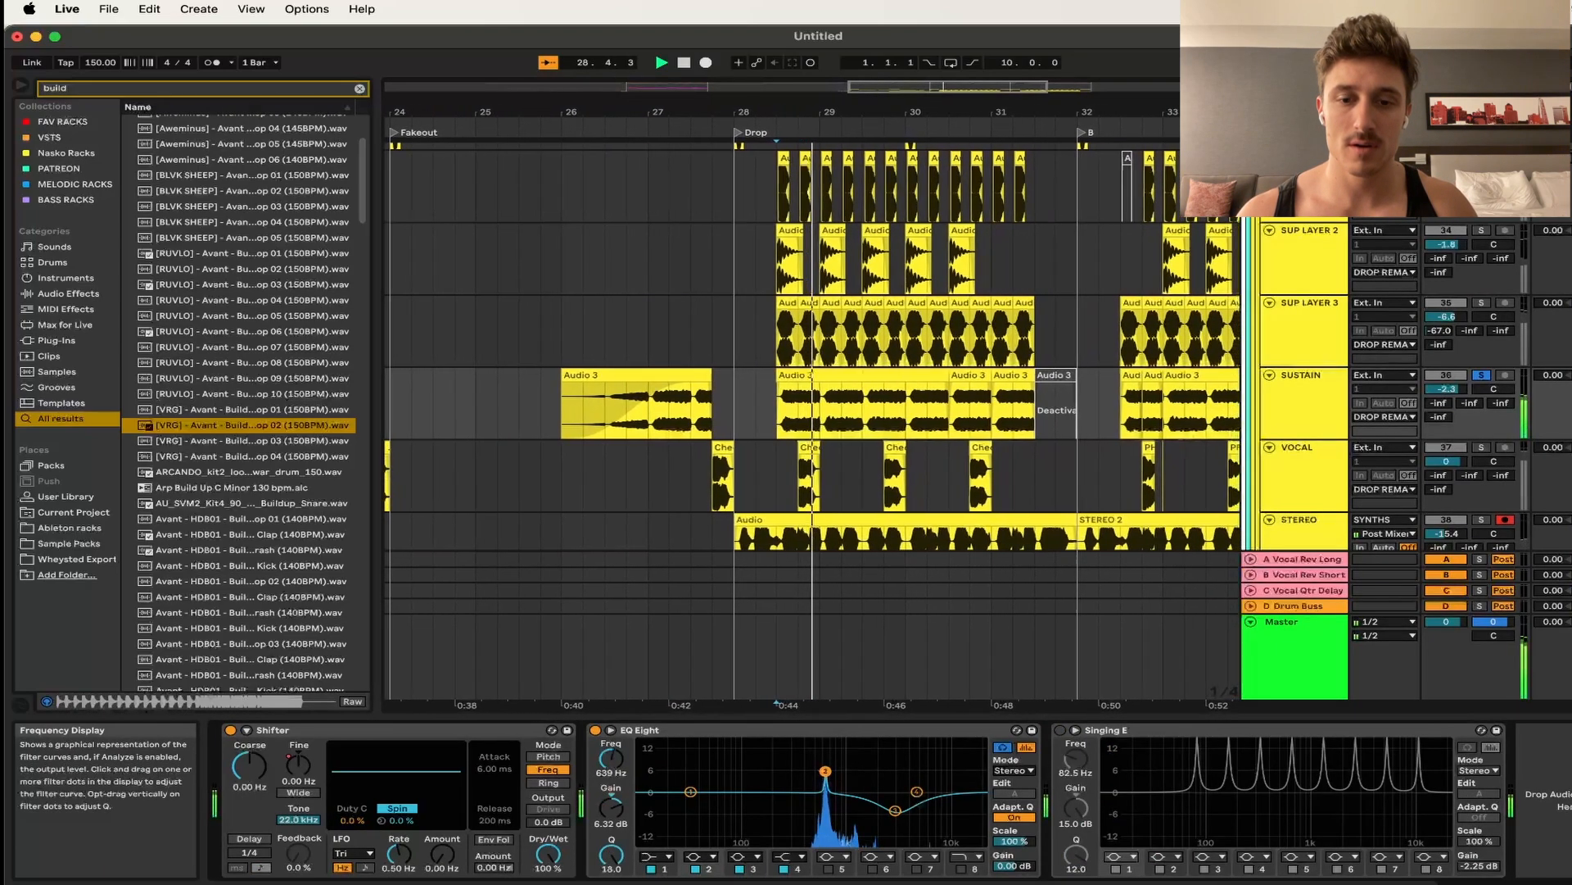
{"action": "key", "text": "space"}
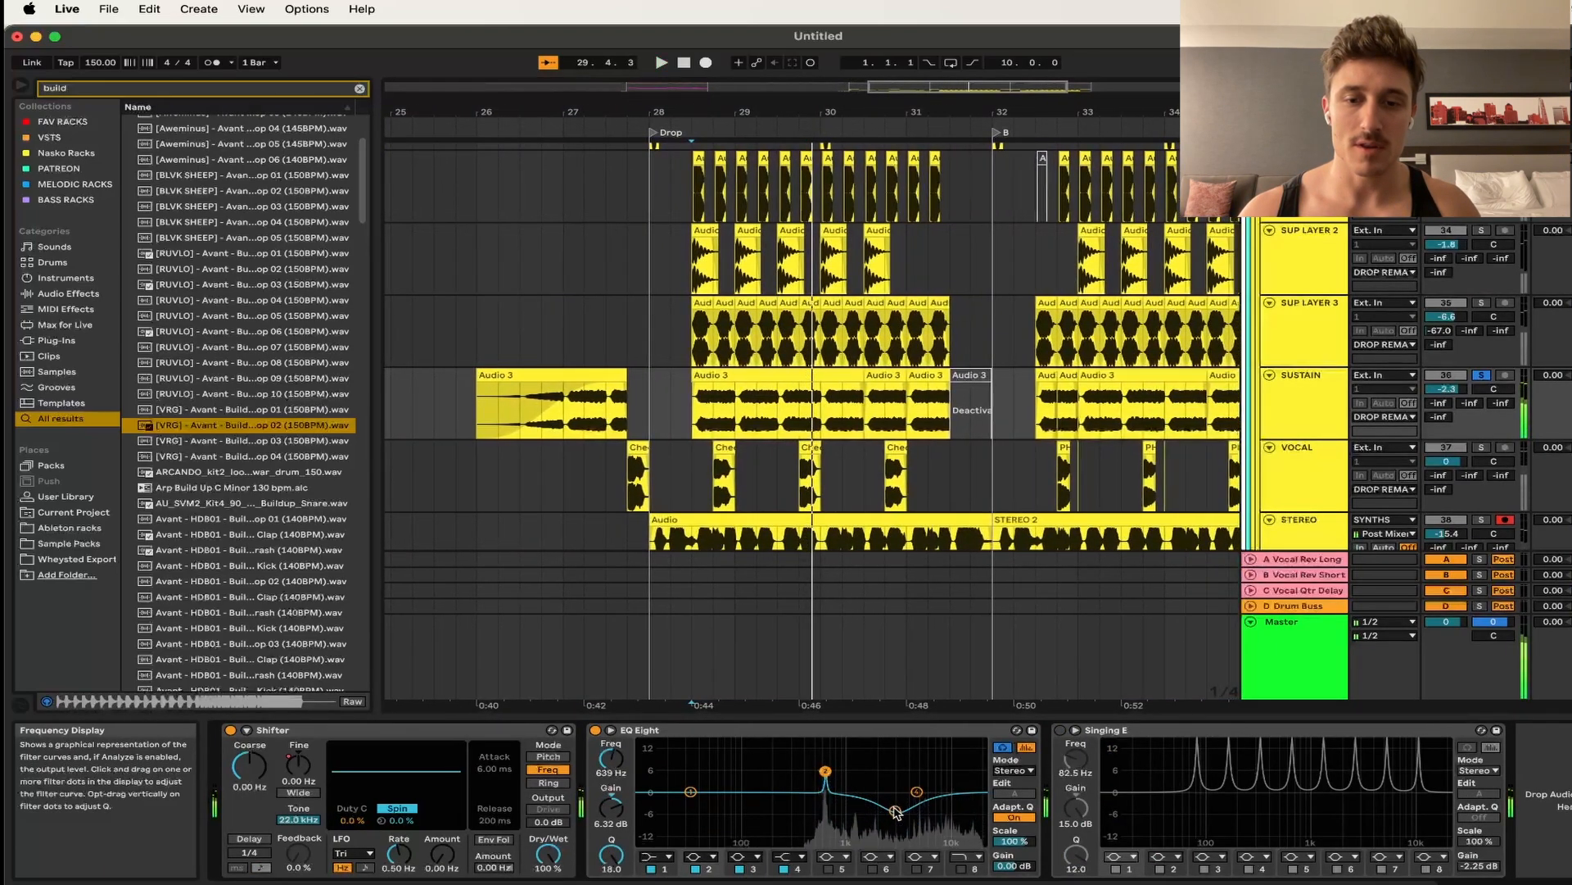
{"action": "key", "text": "space"}
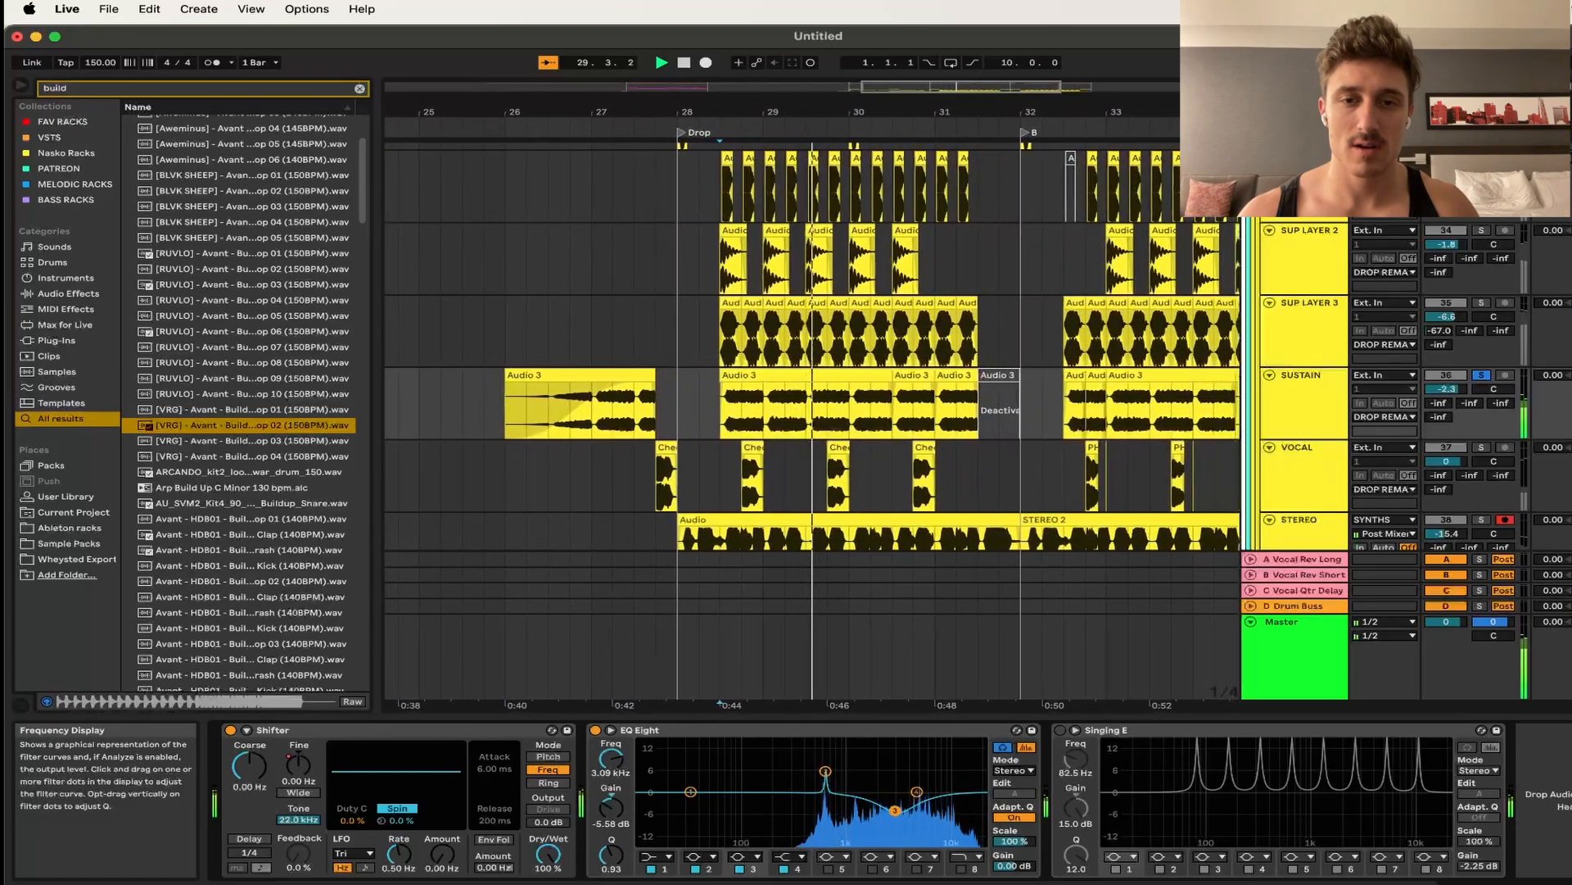
{"action": "key", "text": "space"}
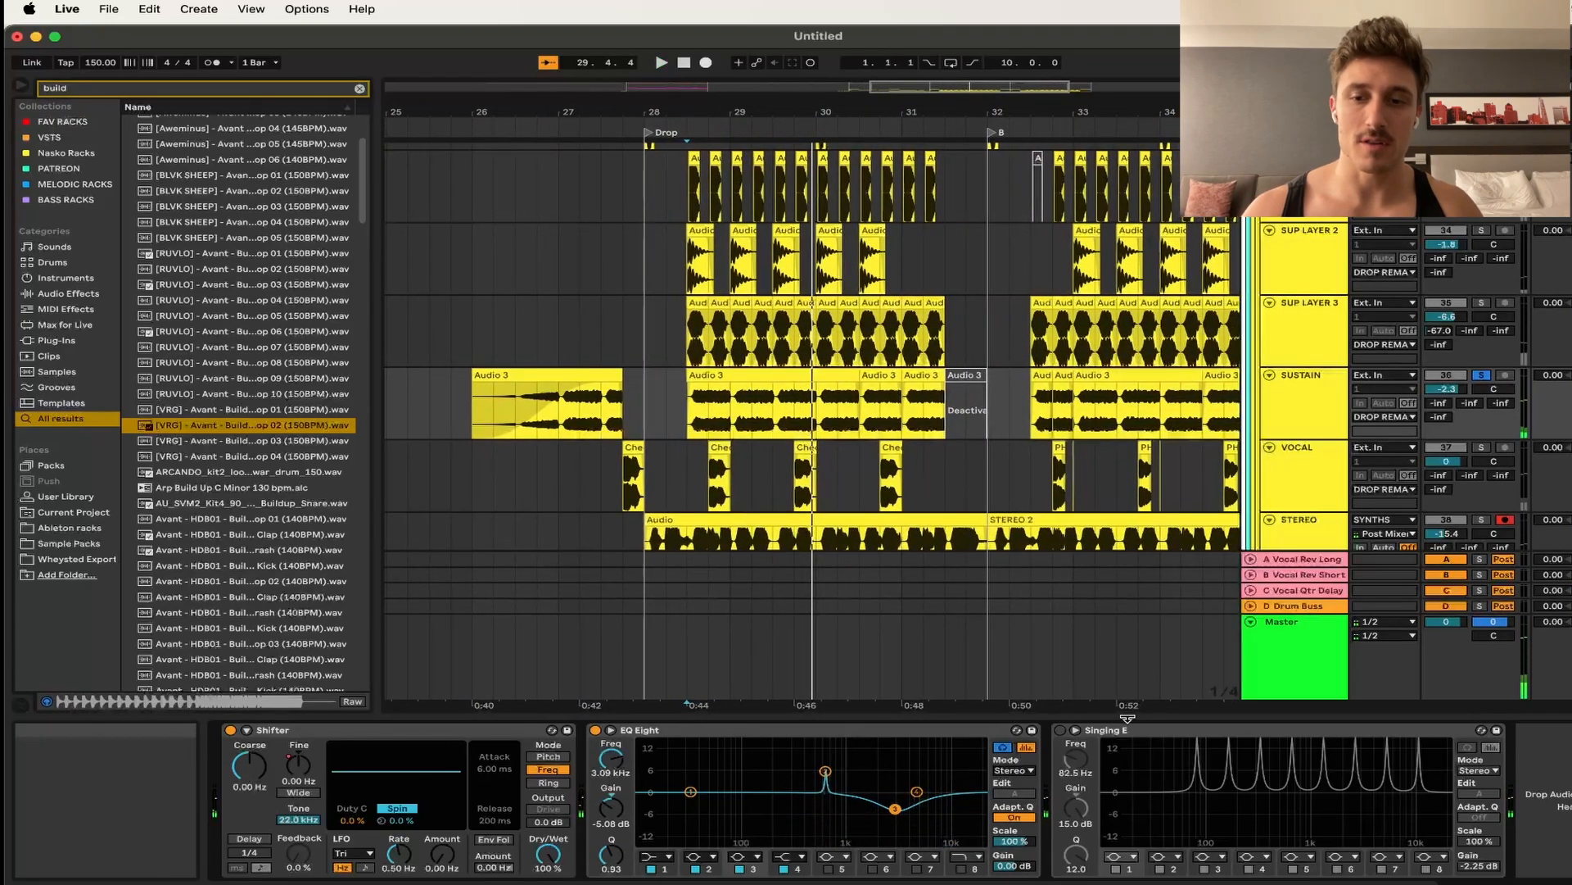
- Delete the Singing E device from the end of SUSTAIN's chain and unsolo the track with the start position at 28.3
{"action": "left_click", "coordinate": [1146, 733]}
{"action": "key", "text": "Delete"}
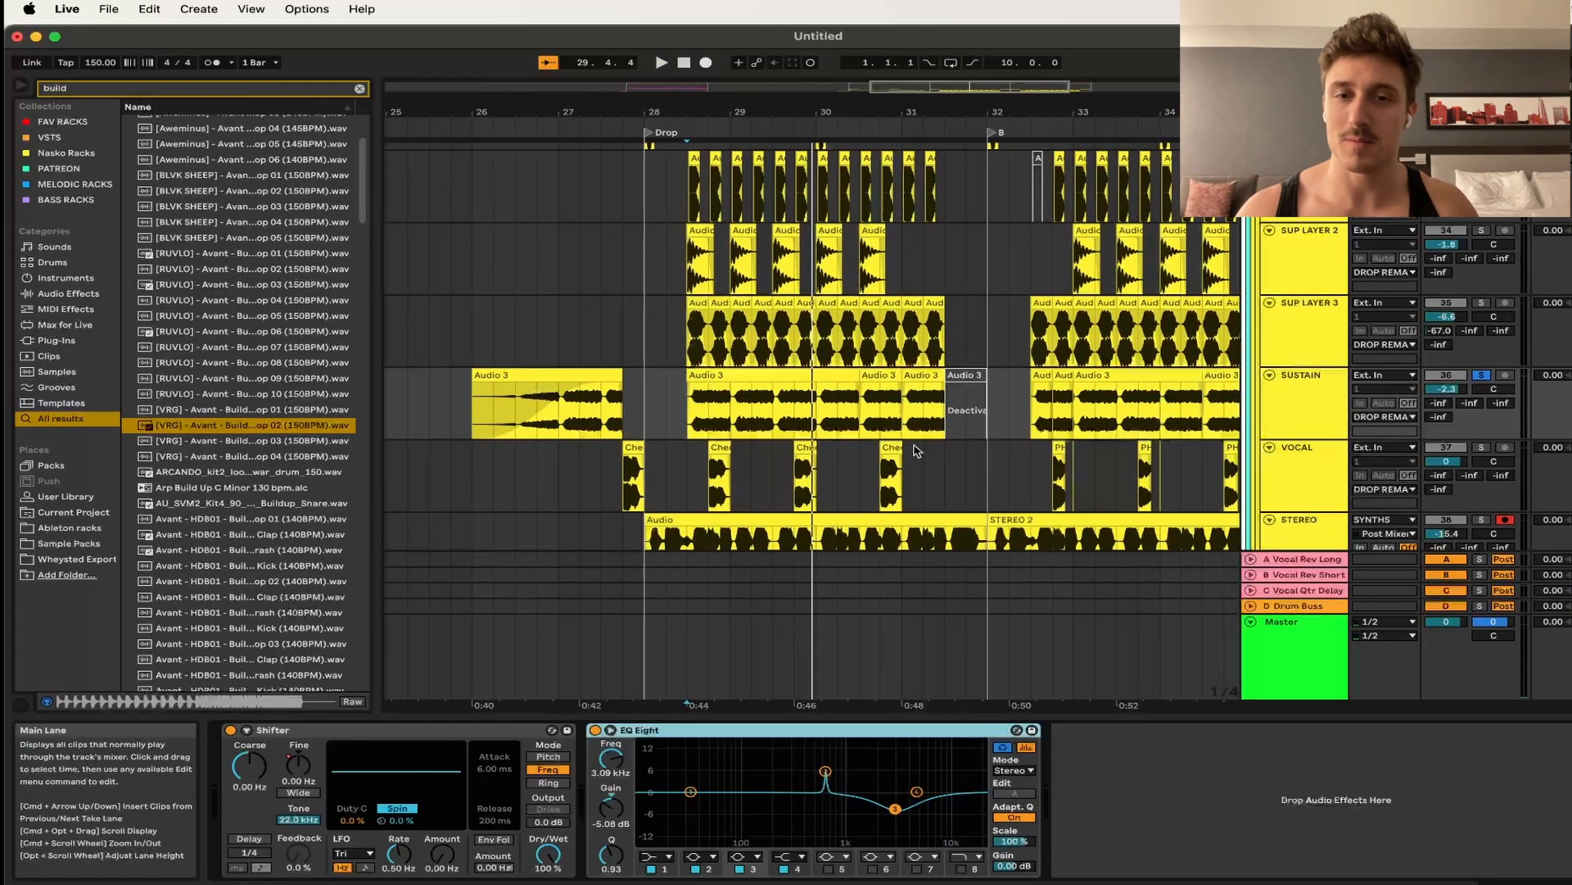
{"action": "left_click", "coordinate": [692, 407]}
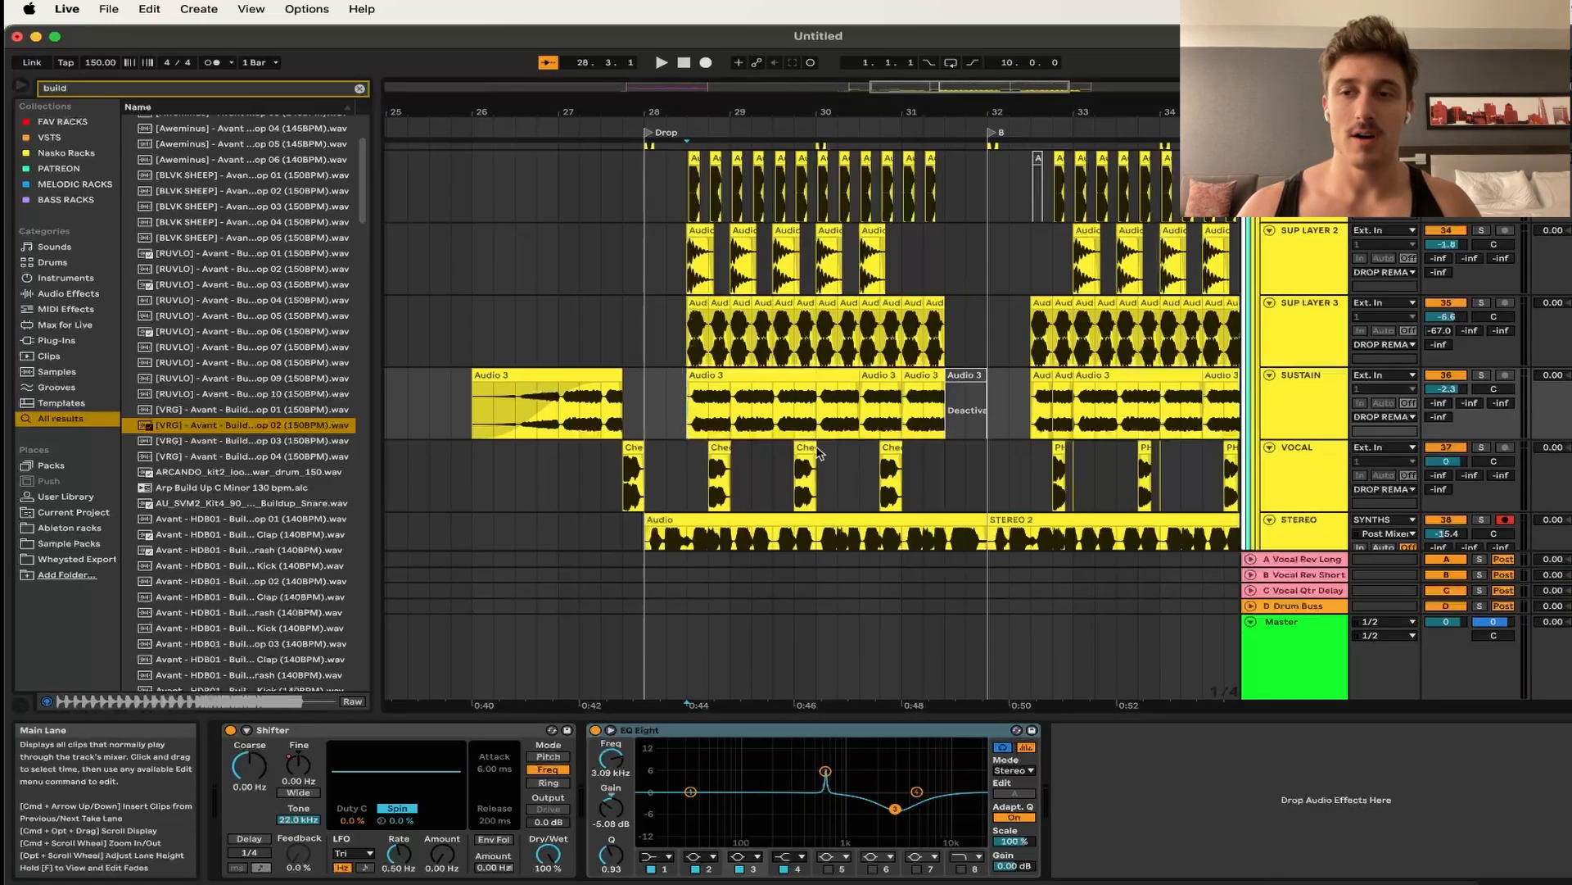
- Solo the VOCAL track, audition its clips in the Drop and section B, and unsolo it
{"action": "scroll", "coordinate": [819, 450], "scroll_direction": "down", "scroll_amount": 2}
{"action": "scroll", "coordinate": [819, 451], "scroll_direction": "left", "scroll_amount": 1}
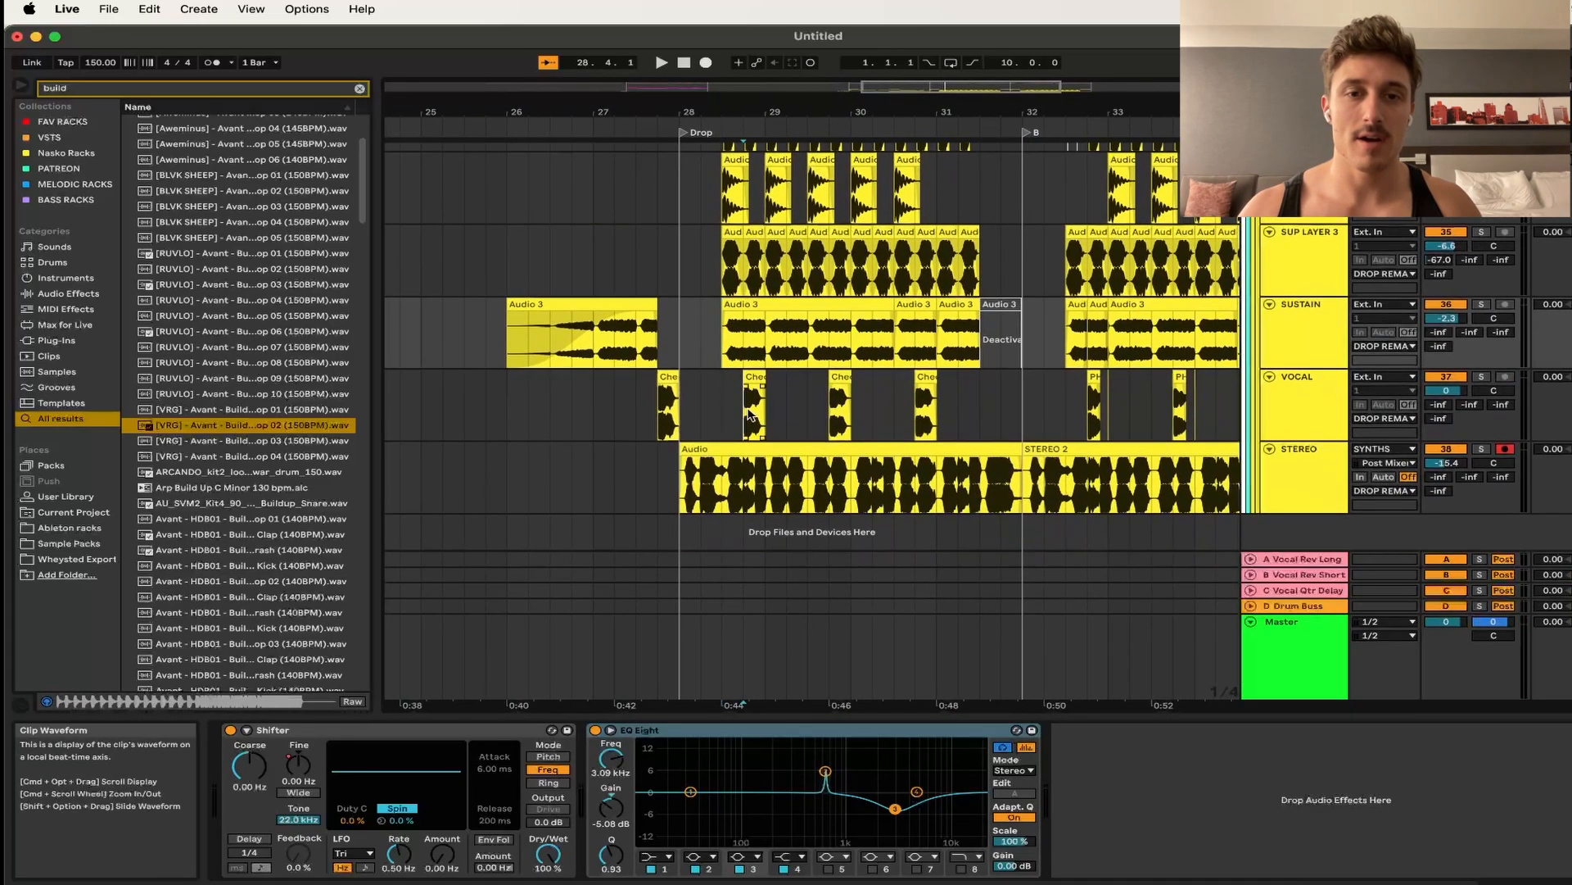
{"action": "left_click", "coordinate": [745, 403]}
{"action": "key", "text": "s"}
{"action": "key", "text": "space"}
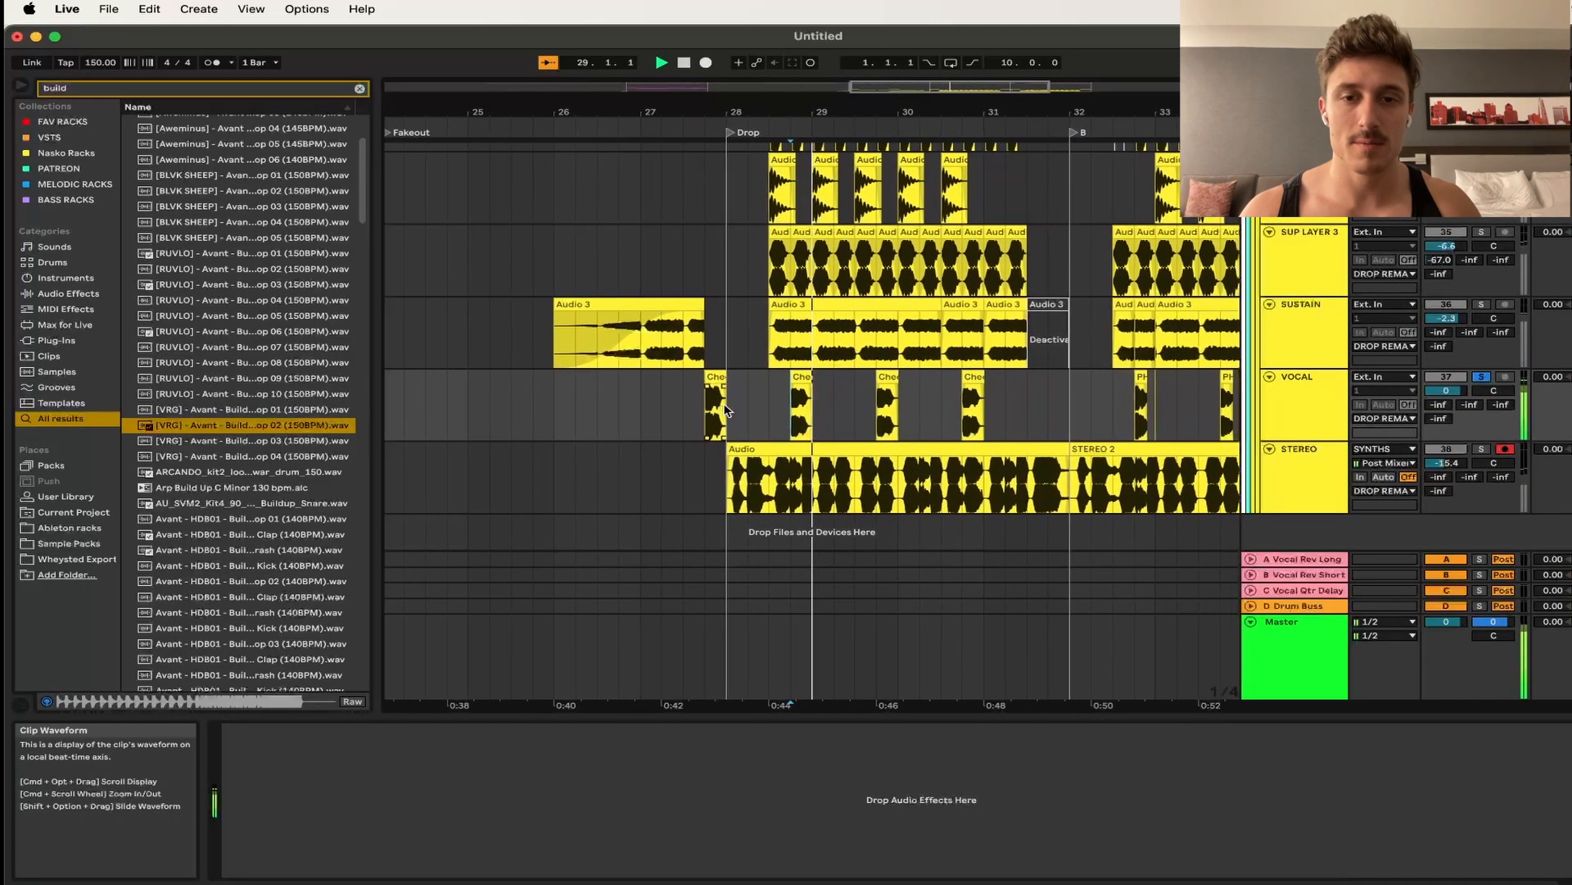
{"action": "scroll", "coordinate": [842, 422], "scroll_direction": "up", "scroll_amount": 5}
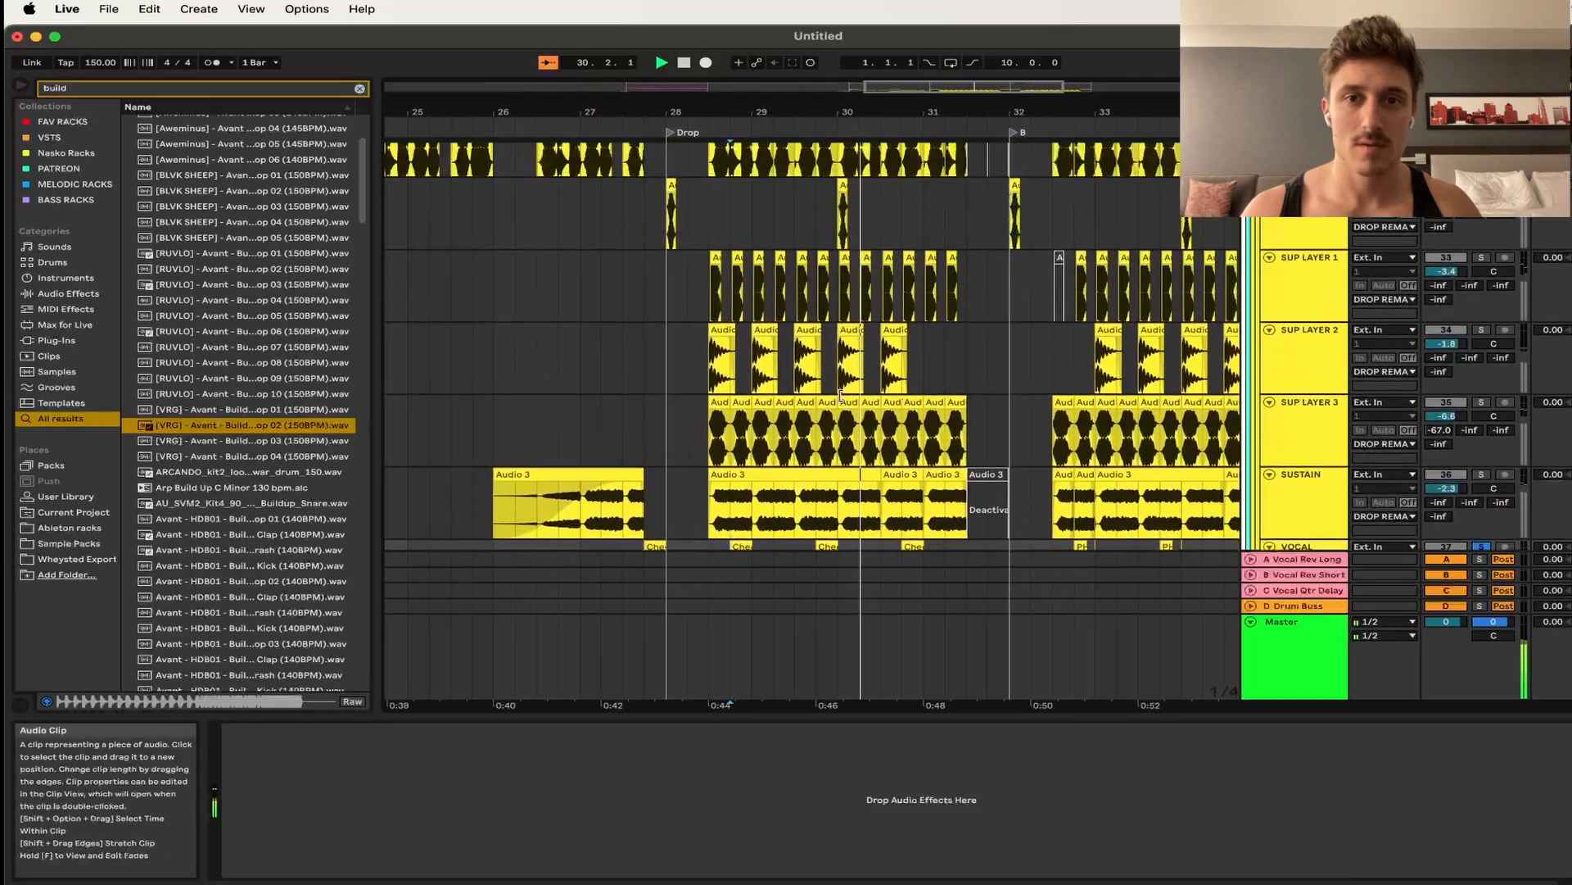
{"action": "scroll", "coordinate": [835, 405], "scroll_direction": "down", "scroll_amount": 5}
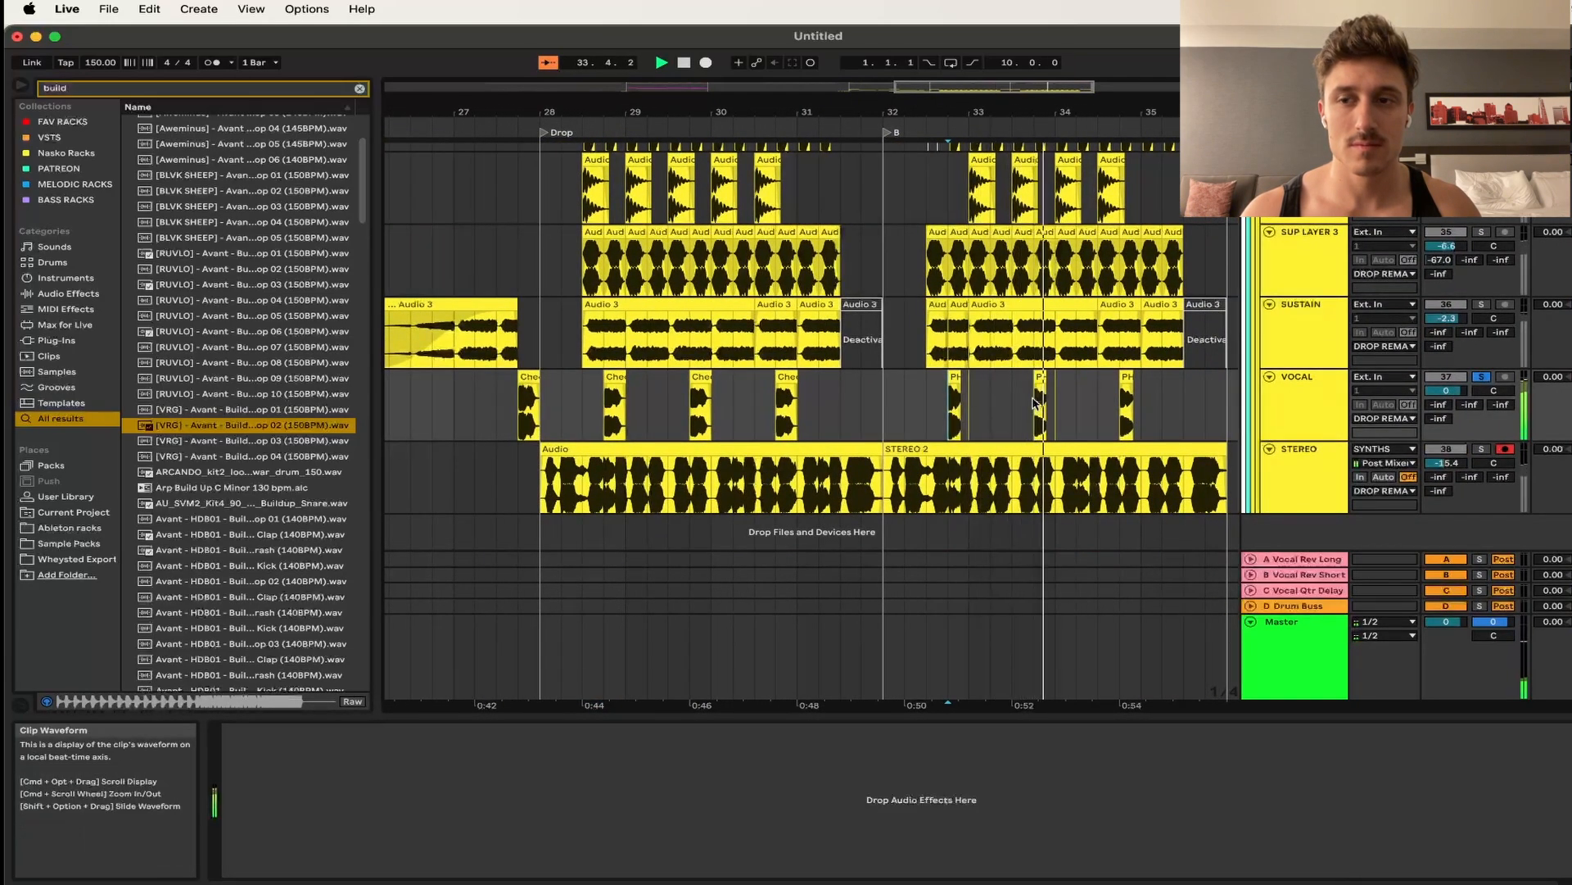
{"action": "scroll", "coordinate": [868, 375], "scroll_direction": "up", "scroll_amount": 2}
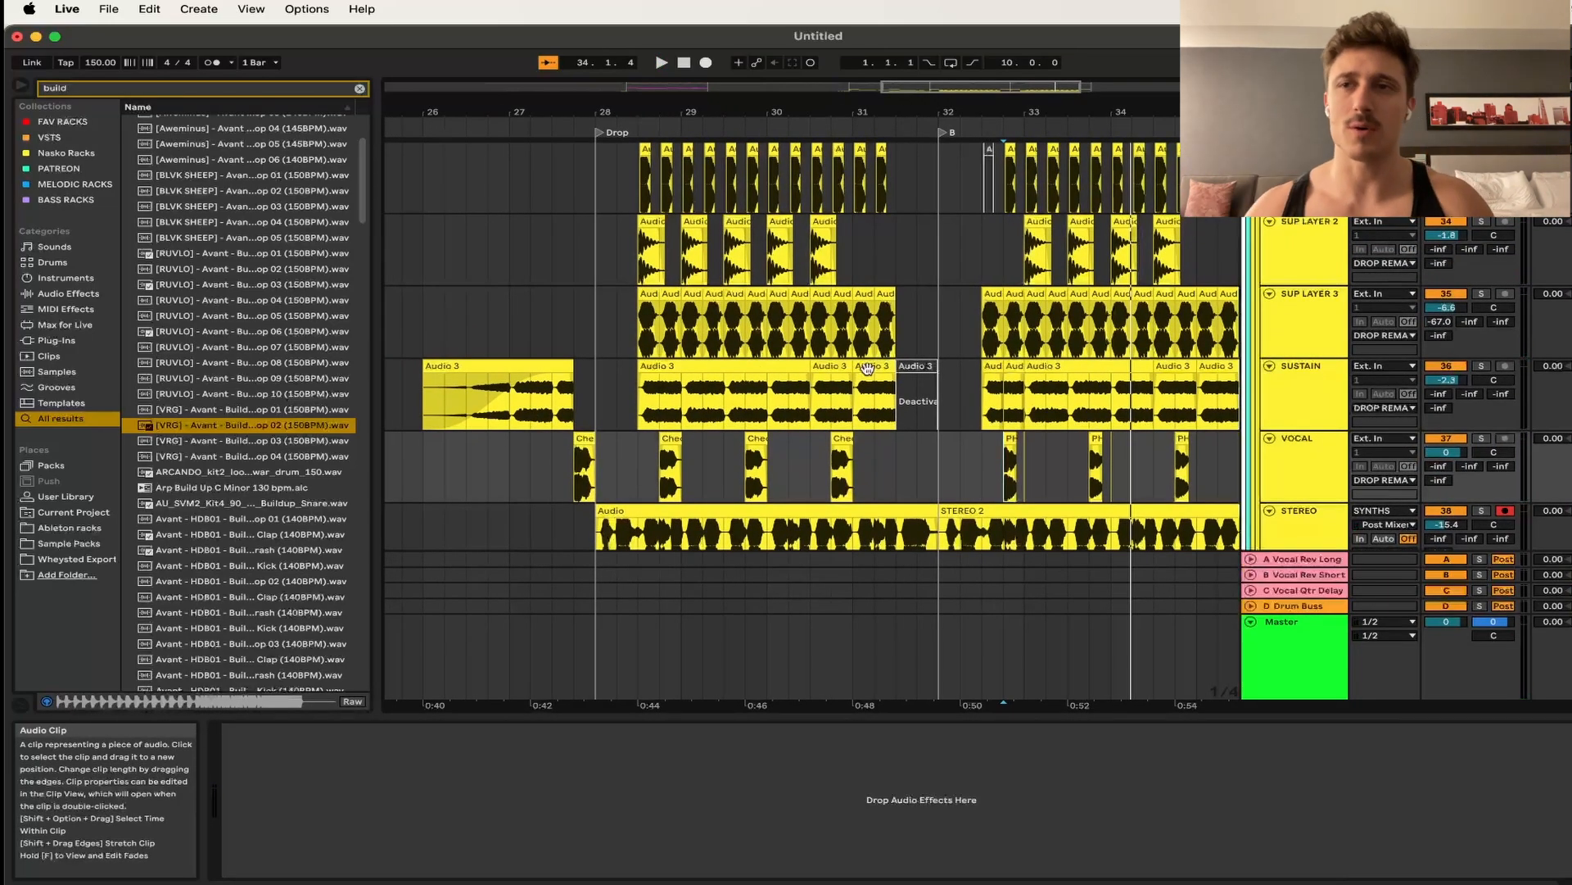
{"action": "scroll", "coordinate": [868, 368], "scroll_direction": "up", "scroll_amount": 6}
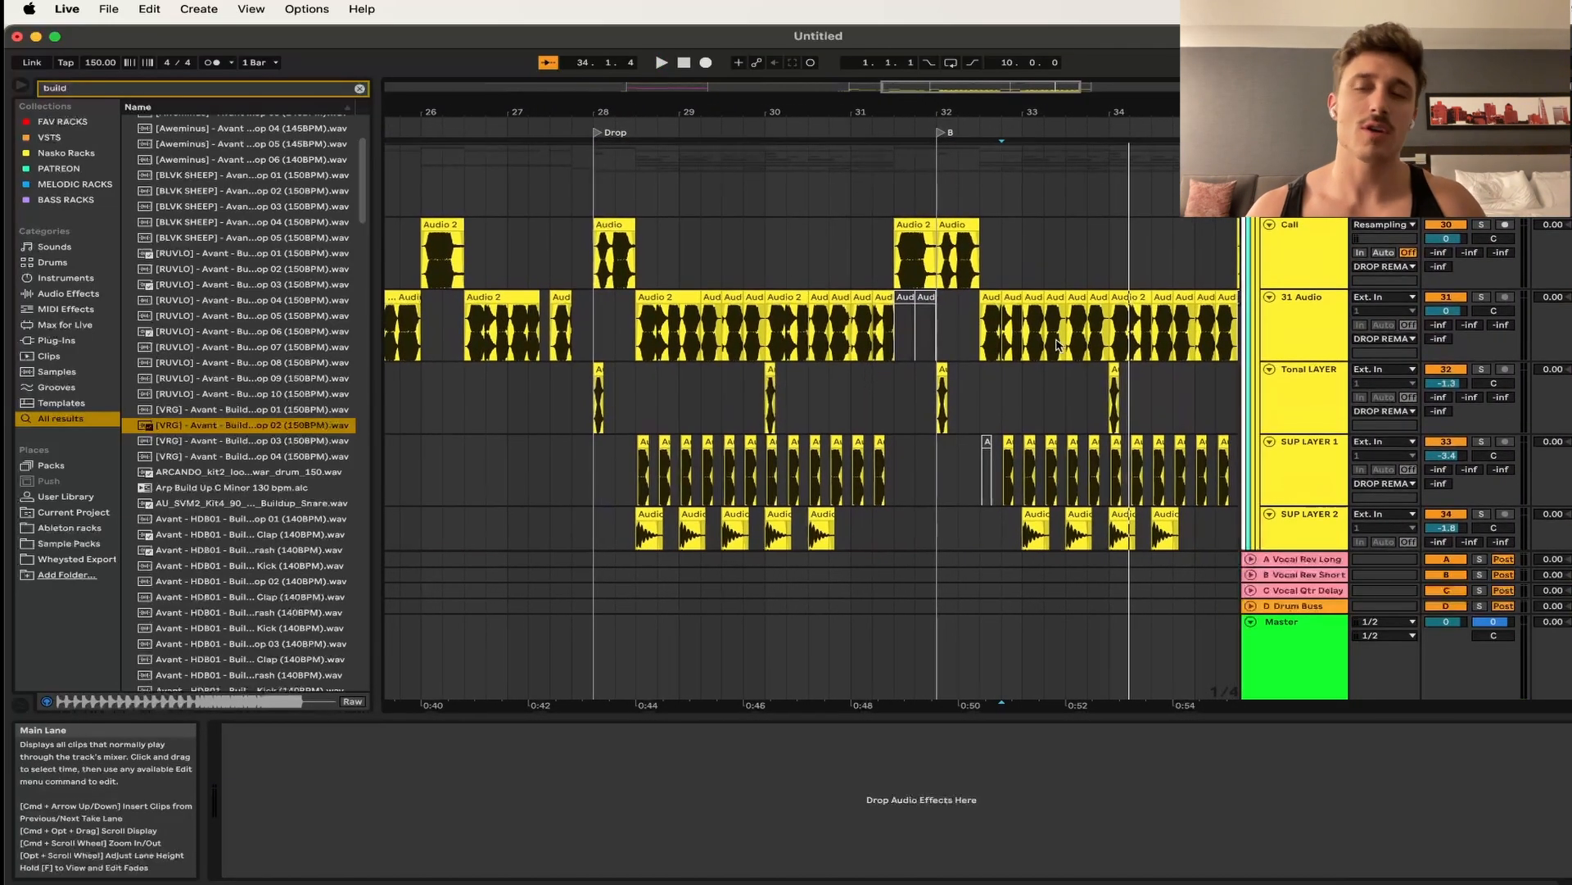
- Show the floating SPAN analyzer window and display the Master track's device chain
{"action": "scroll", "coordinate": [1042, 346], "scroll_direction": "down", "scroll_amount": 8}
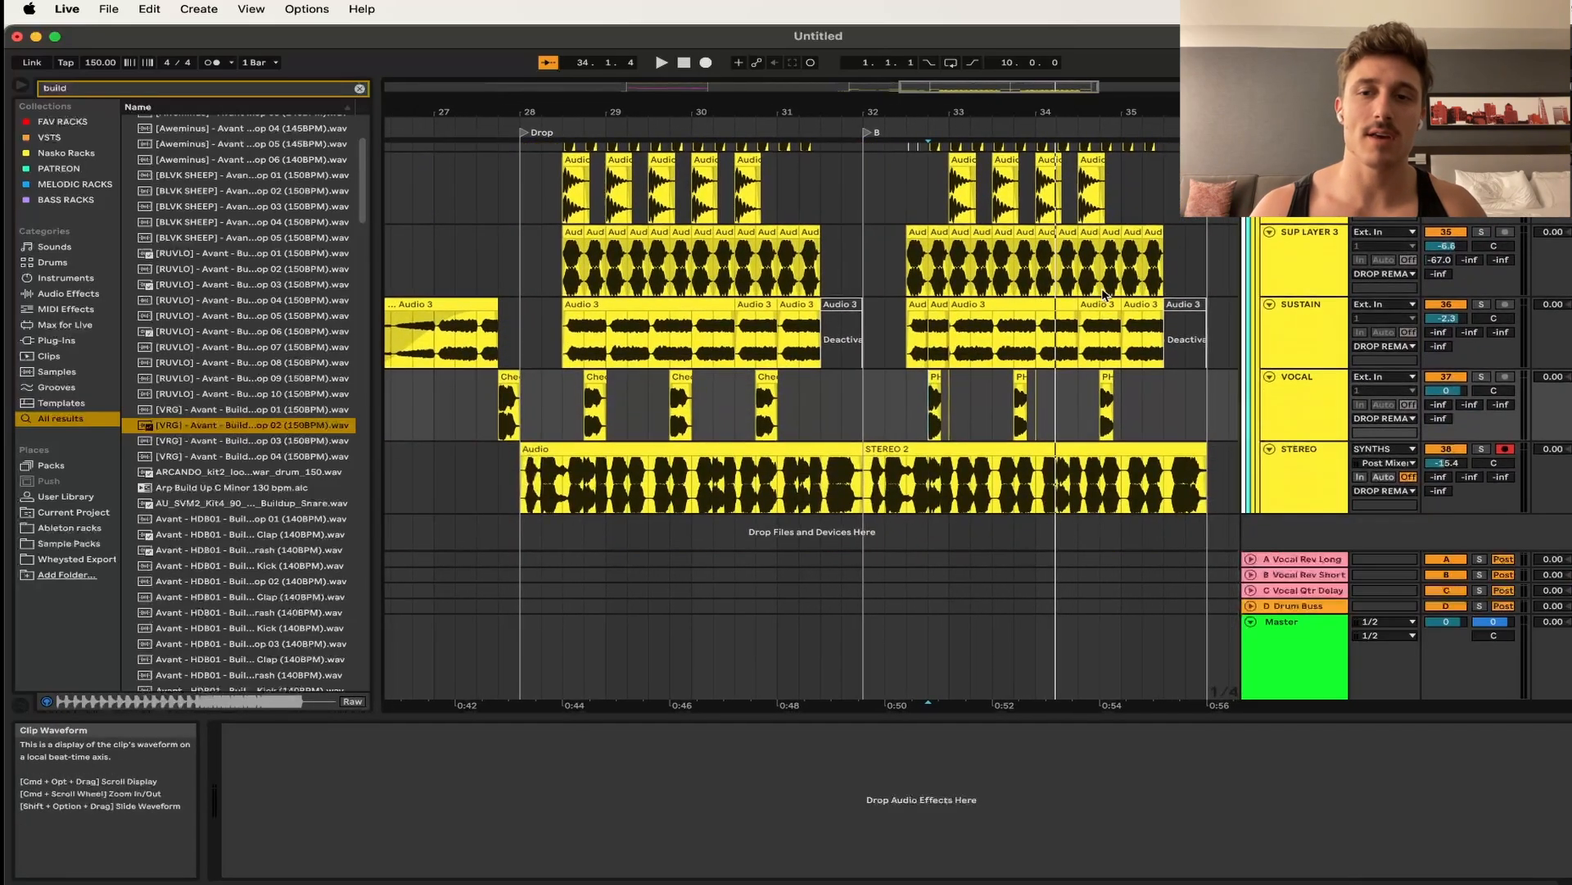
{"action": "left_click", "coordinate": [440, 238]}
{"action": "scroll", "coordinate": [442, 239], "scroll_direction": "down", "scroll_amount": 3}
{"action": "scroll", "coordinate": [442, 238], "scroll_direction": "left", "scroll_amount": 3}
{"action": "key", "text": "super+alt+p"}
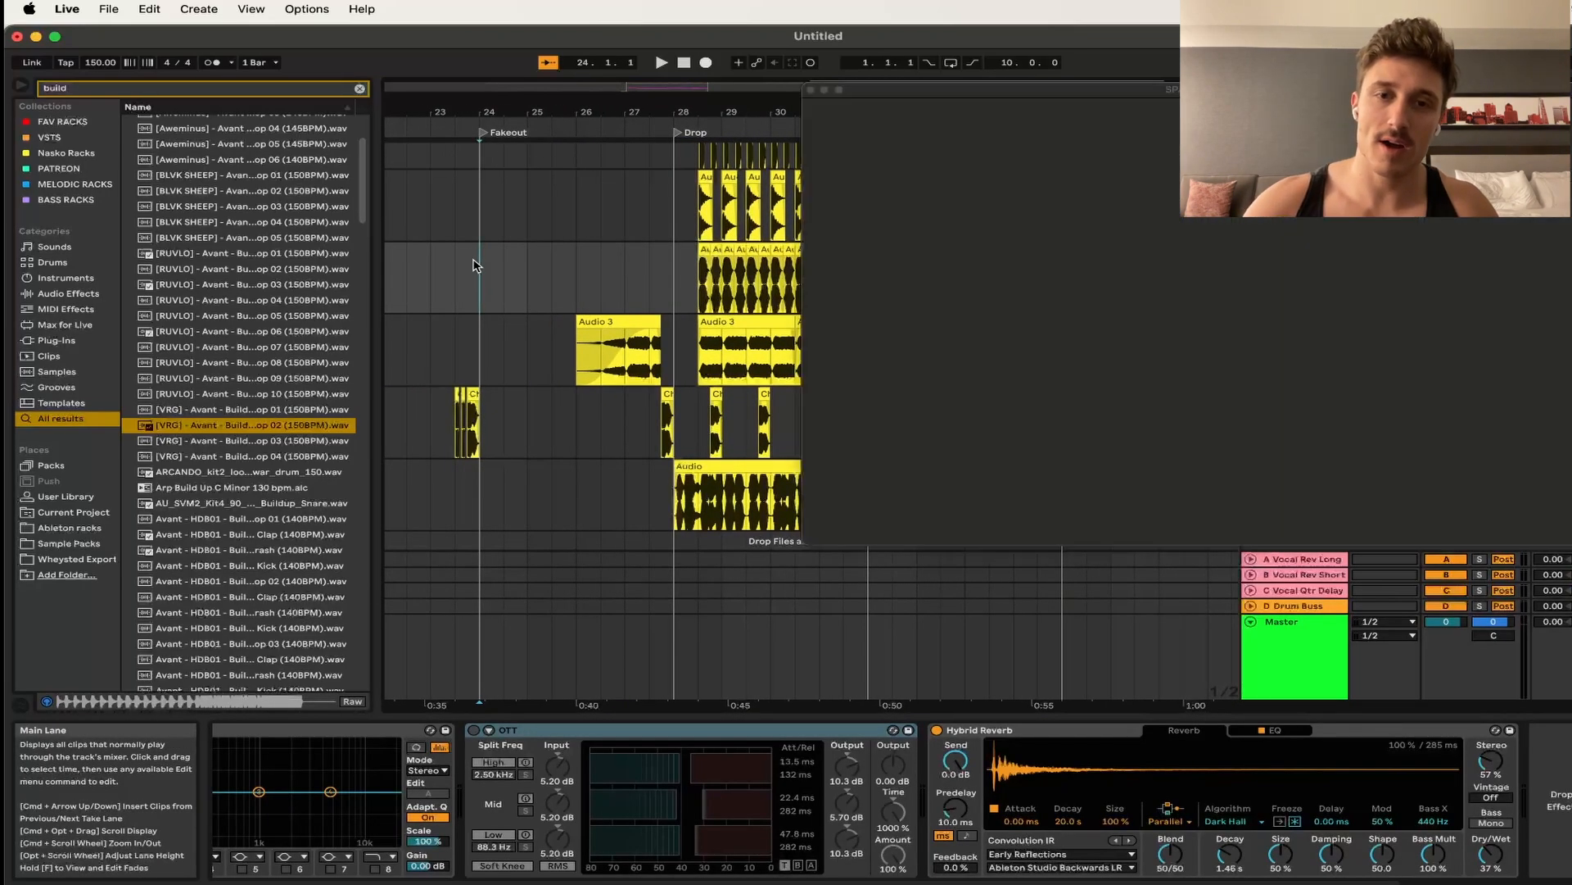
{"action": "left_click", "coordinate": [408, 296]}
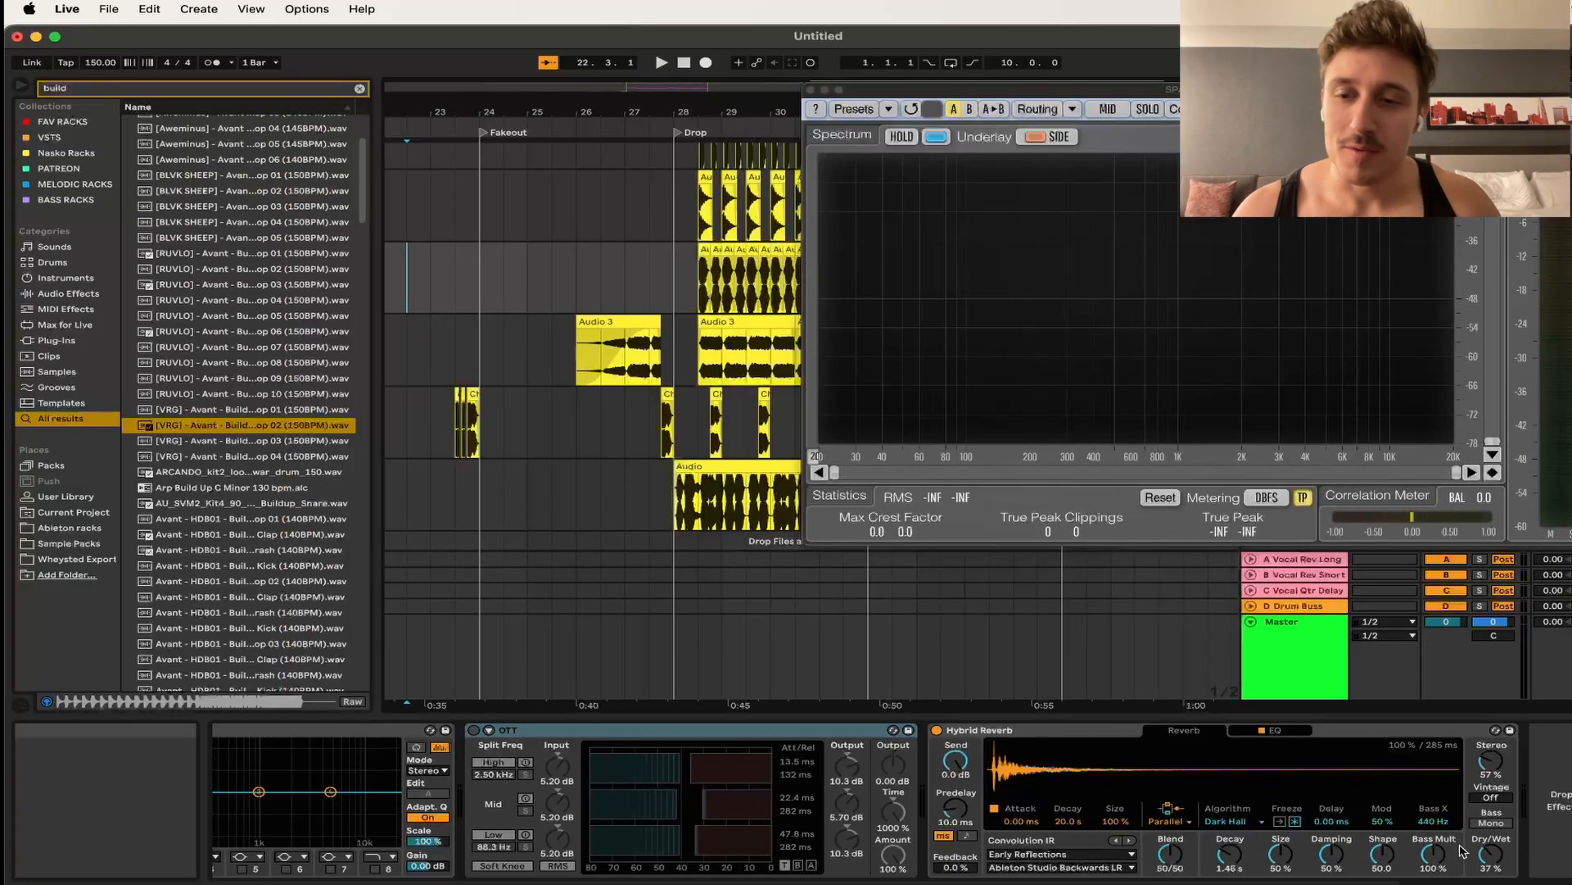
{"action": "left_click", "coordinate": [1325, 669]}
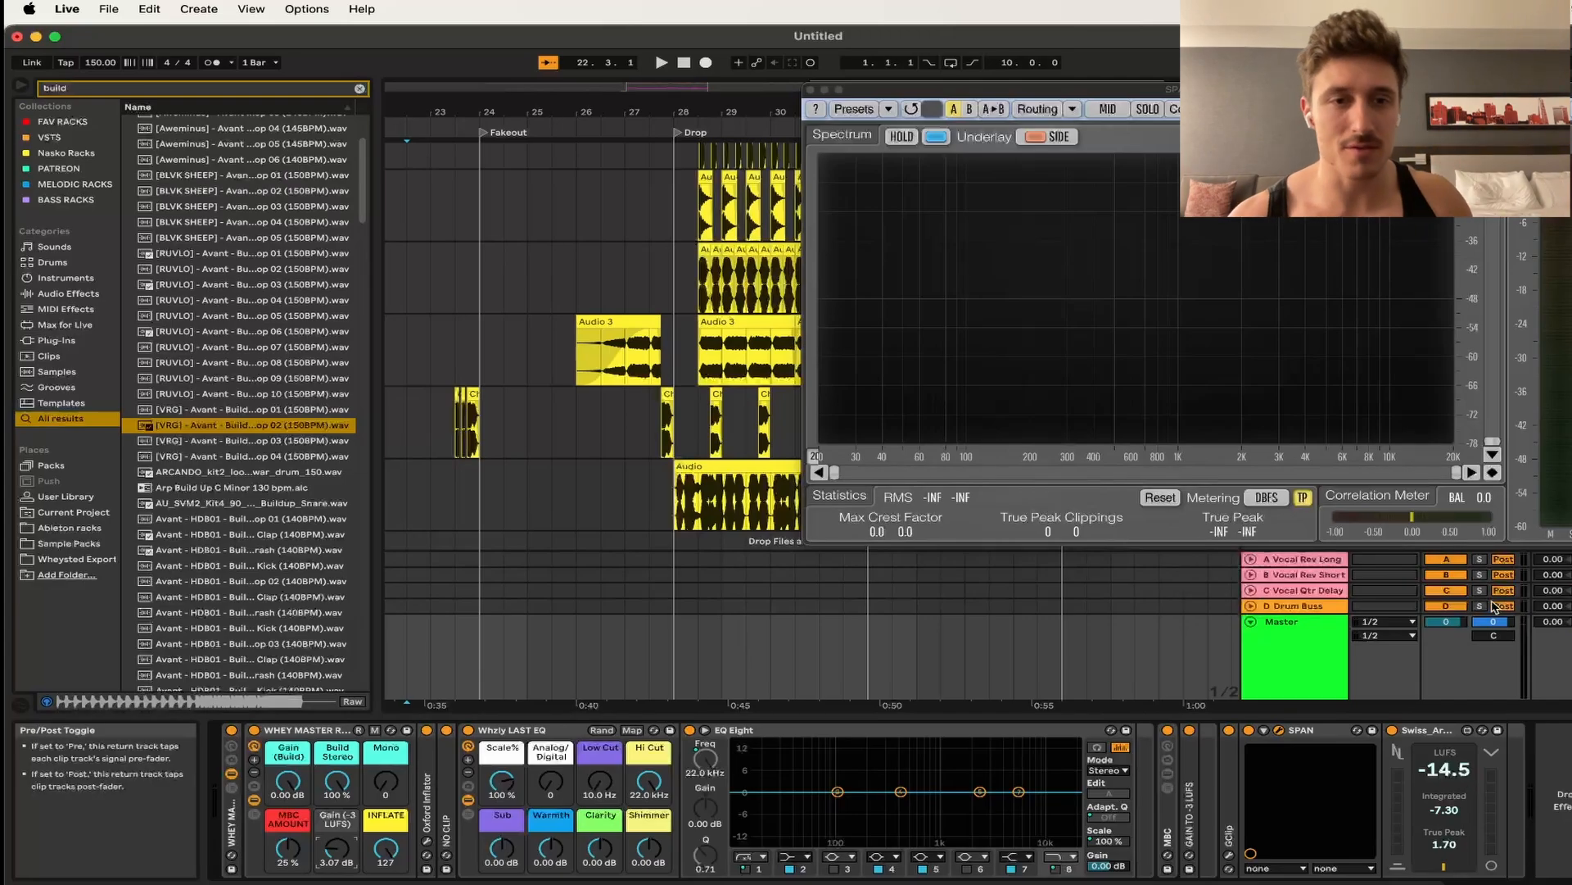
{"action": "left_click", "coordinate": [483, 337]}
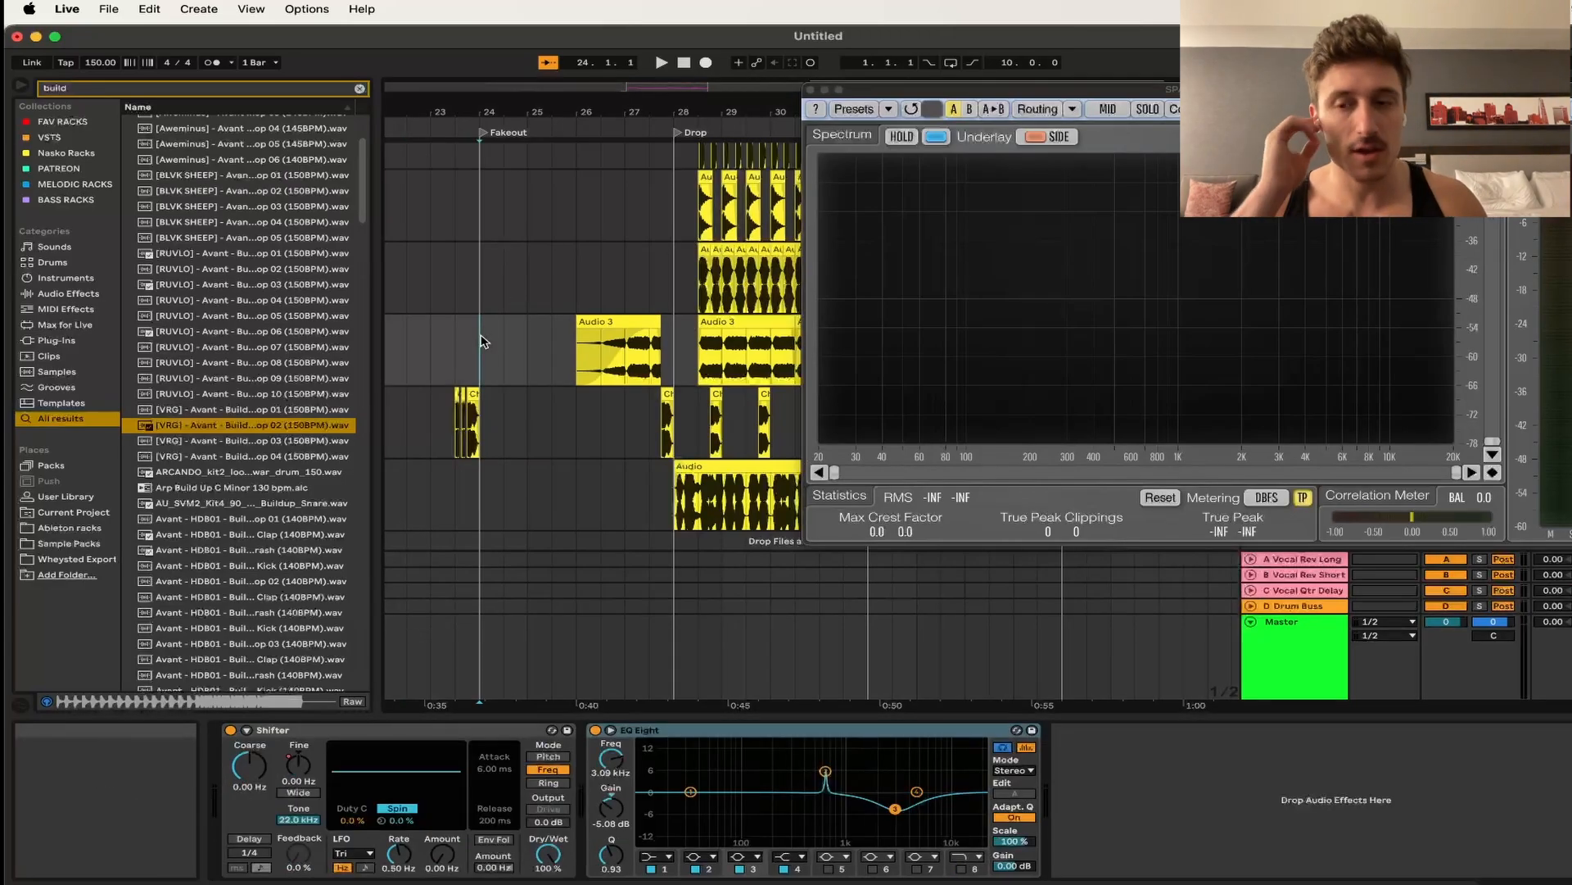
{"action": "left_click", "coordinate": [1312, 653]}
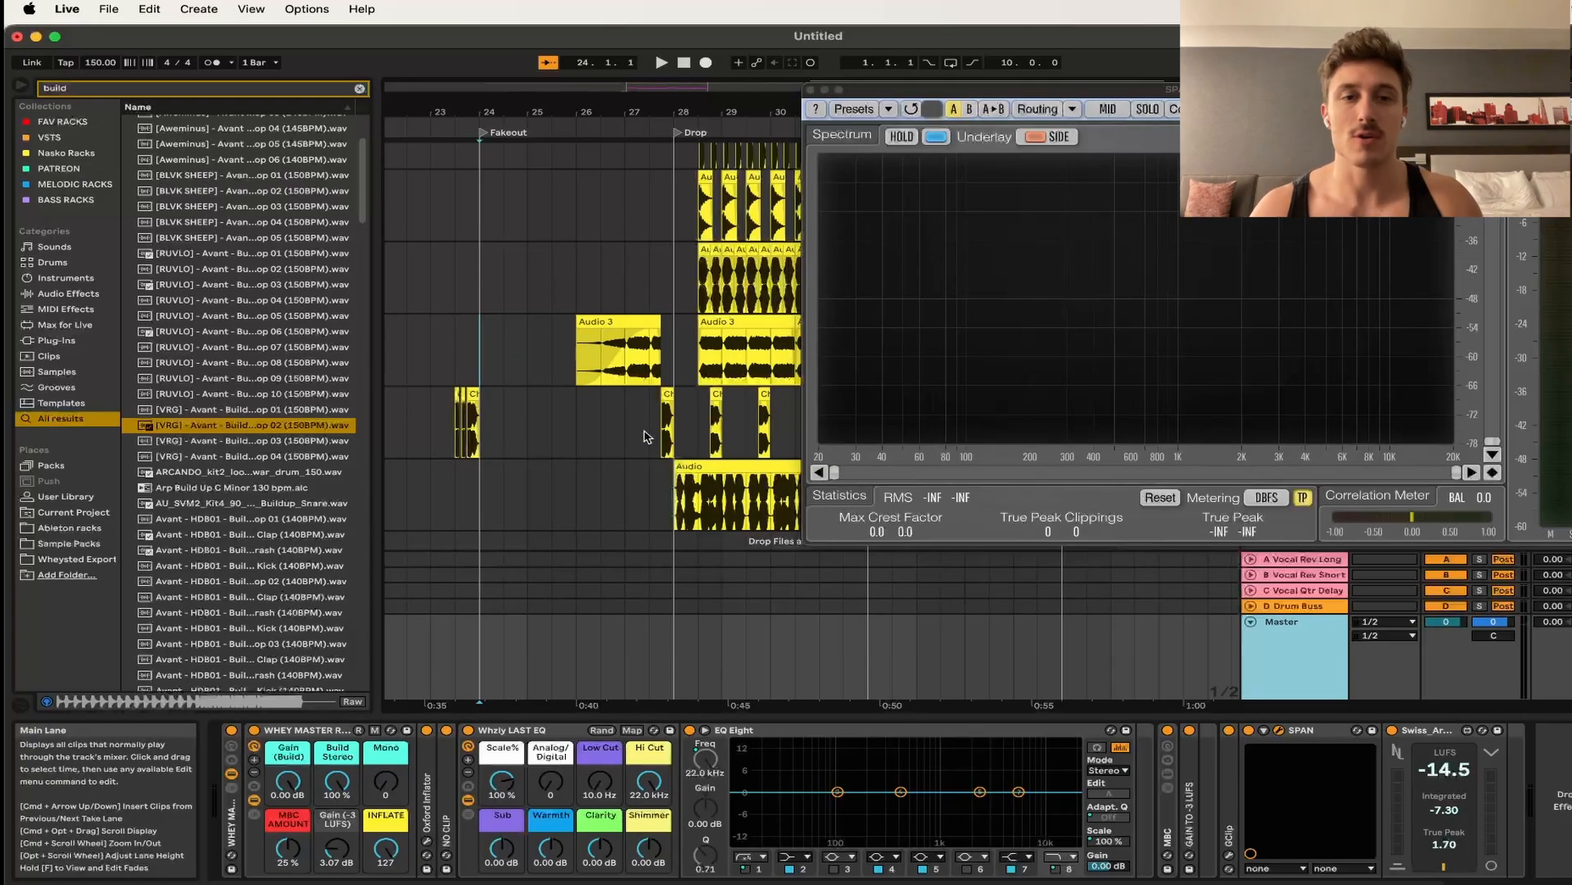
- Play the full mix from 21.1.1 through the Fakeout, Drop and section B with the Master chain and SPAN in view, and stop
{"action": "scroll", "coordinate": [644, 437], "scroll_direction": "left", "scroll_amount": 5}
{"action": "scroll", "coordinate": [644, 436], "scroll_direction": "up", "scroll_amount": 2}
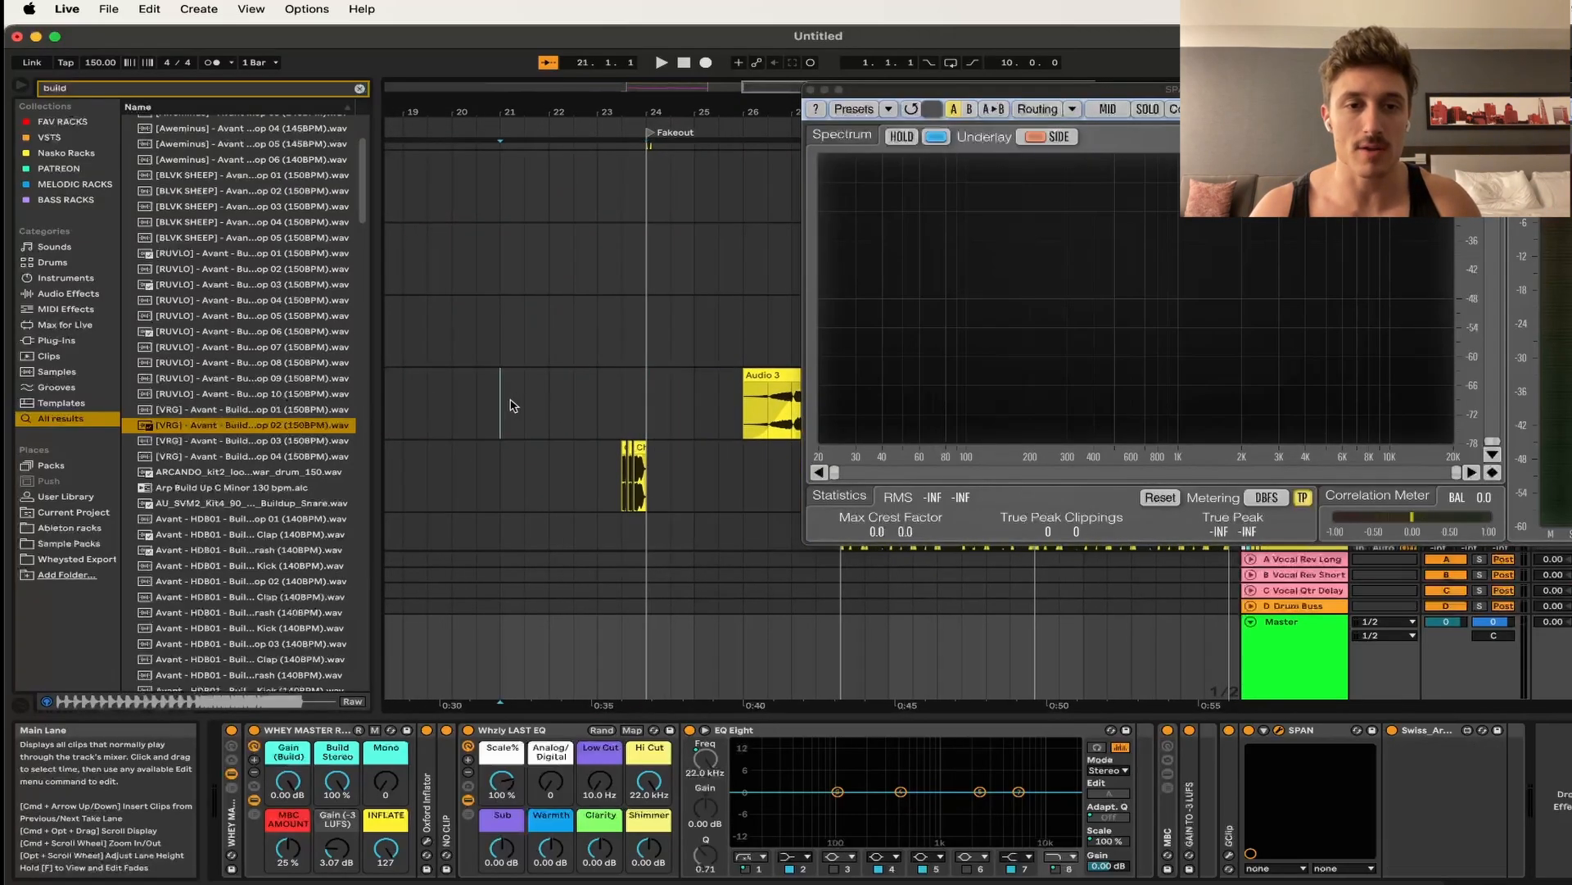
{"action": "left_click", "coordinate": [510, 405]}
{"action": "left_click", "coordinate": [1305, 696]}
{"action": "key", "text": "space"}
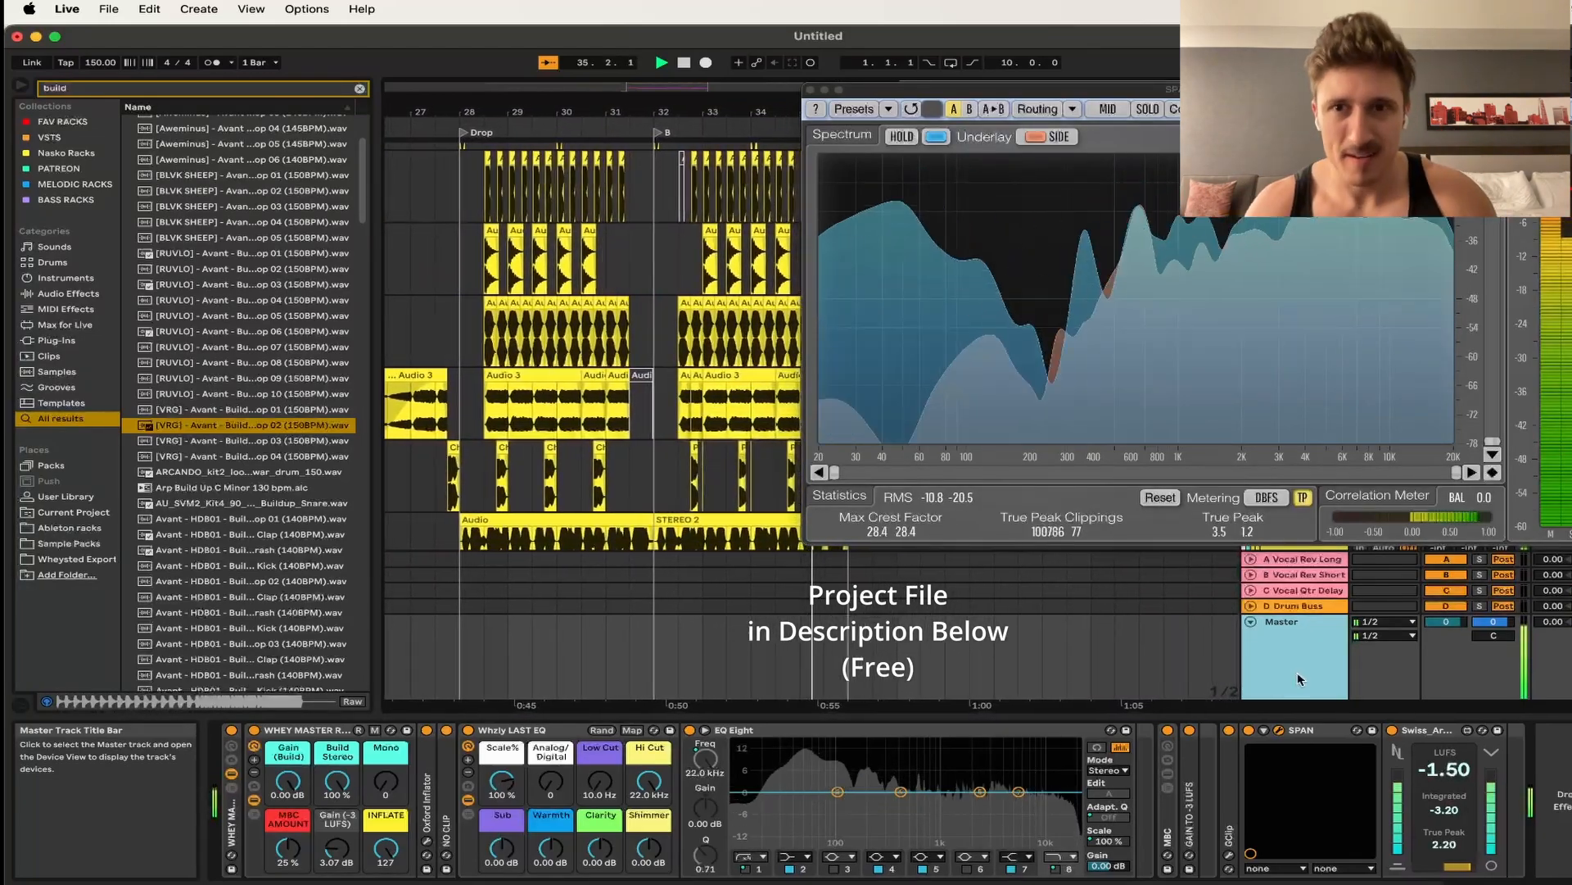
{"action": "key", "text": "space"}
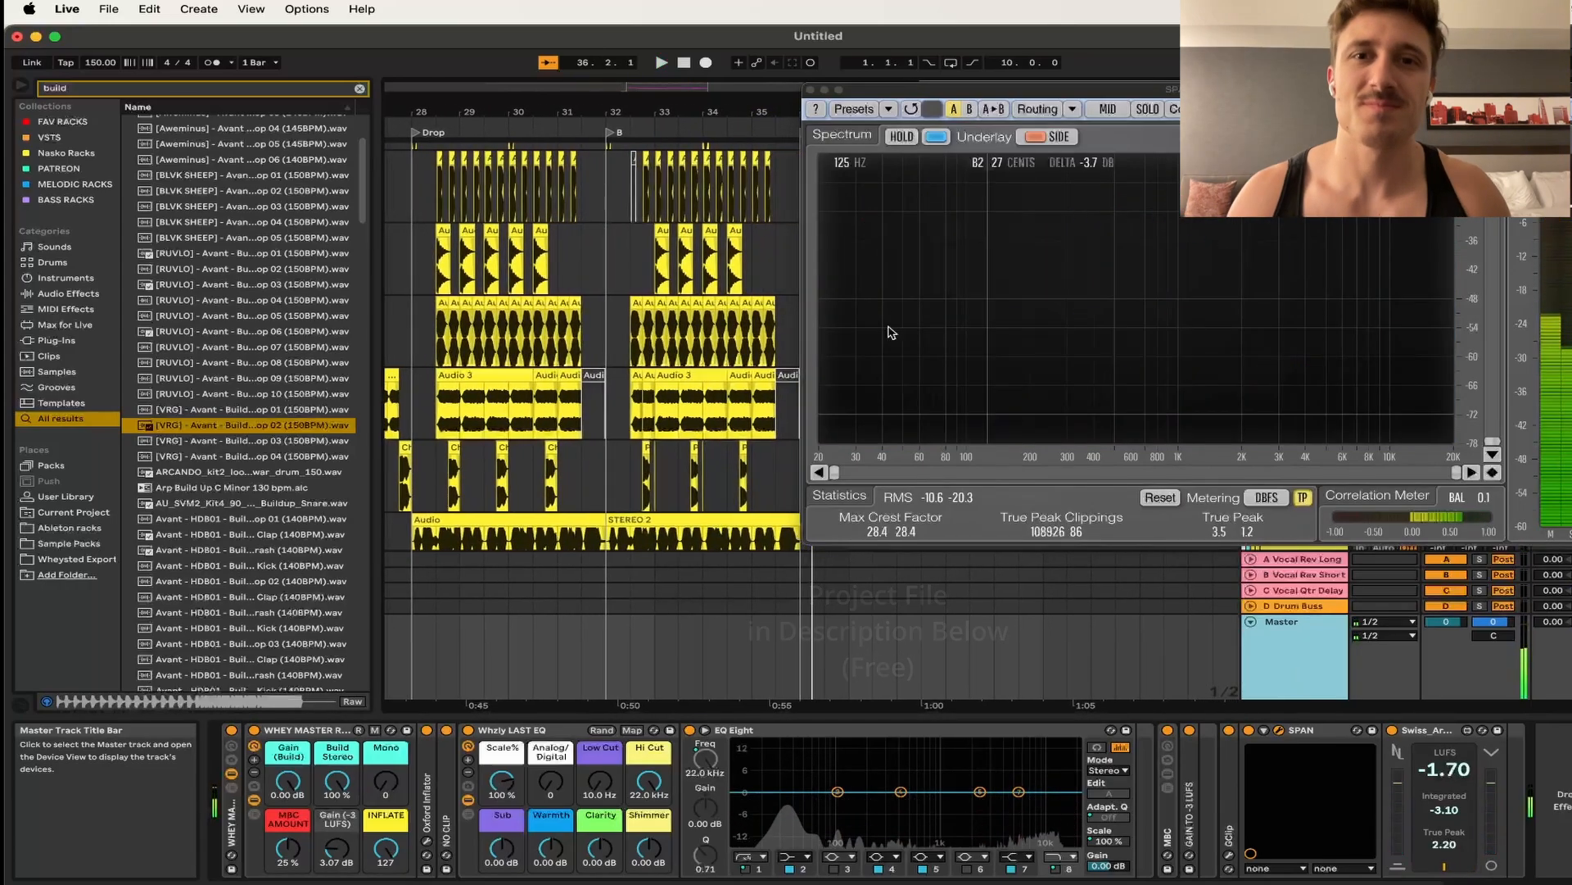
- Hide the SPAN window and look over the drum, build, synth and DROP REMAKE tracks around Build 2, the Fakeout and the Drop
{"action": "left_click", "coordinate": [811, 89]}
{"action": "scroll", "coordinate": [923, 323], "scroll_direction": "up", "scroll_amount": 3}
{"action": "scroll", "coordinate": [922, 322], "scroll_direction": "left", "scroll_amount": 5}
{"action": "scroll", "coordinate": [922, 323], "scroll_direction": "up", "scroll_amount": 5}
{"action": "scroll", "coordinate": [923, 322], "scroll_direction": "left", "scroll_amount": 4}
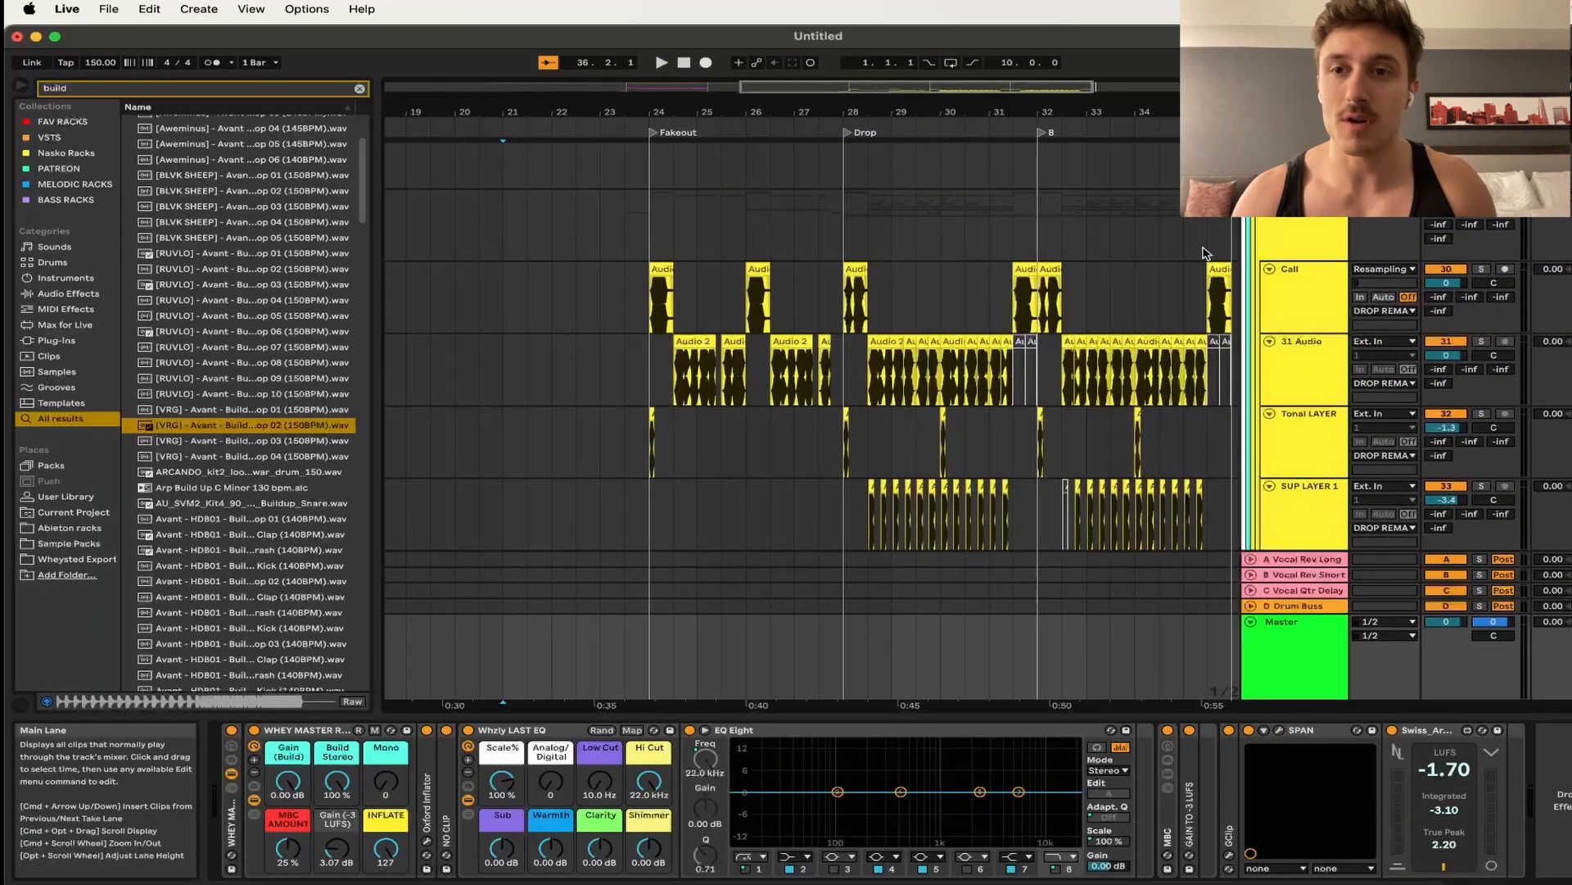
{"action": "scroll", "coordinate": [1122, 261], "scroll_direction": "up", "scroll_amount": 5}
{"action": "scroll", "coordinate": [1123, 261], "scroll_direction": "left", "scroll_amount": 4}
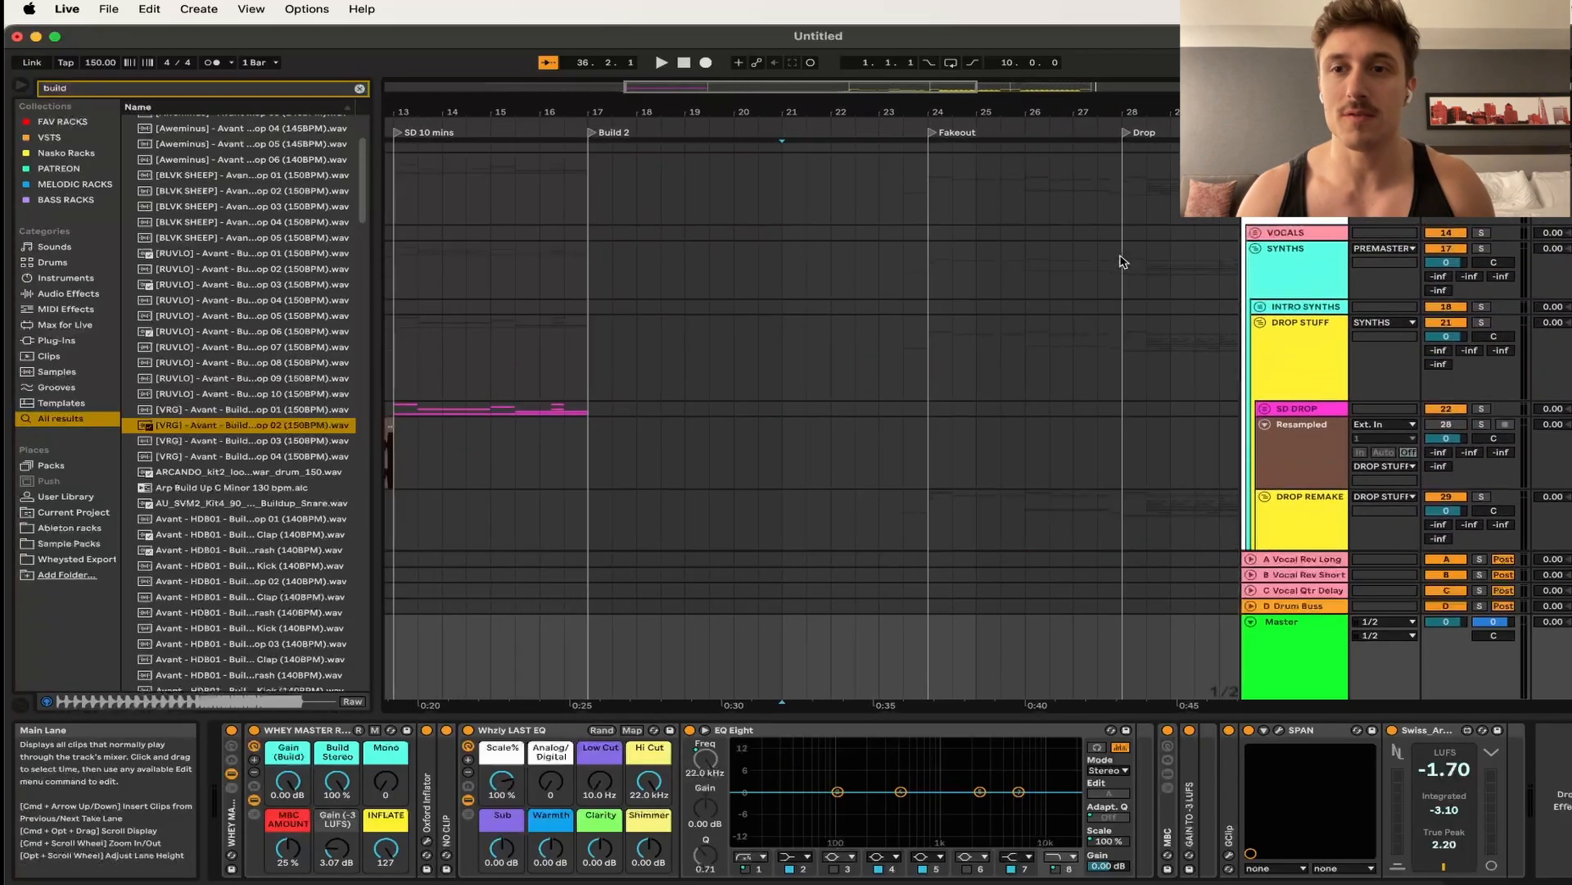
{"action": "scroll", "coordinate": [1123, 262], "scroll_direction": "up", "scroll_amount": 8}
{"action": "scroll", "coordinate": [1123, 262], "scroll_direction": "right", "scroll_amount": 2}
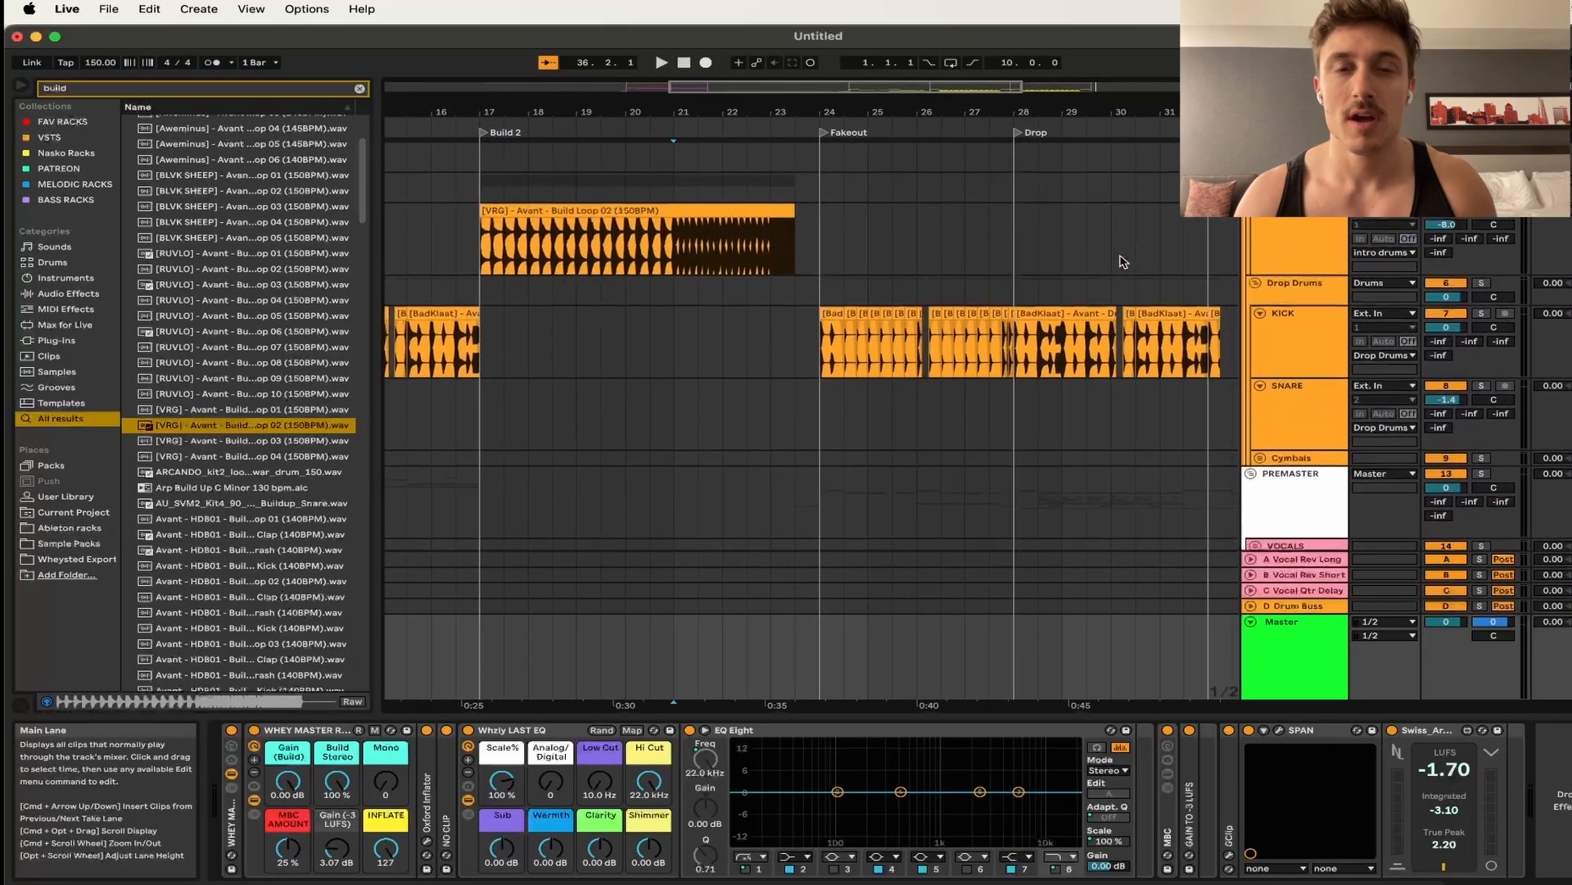
{"action": "scroll", "coordinate": [1123, 262], "scroll_direction": "down", "scroll_amount": 7}
{"action": "scroll", "coordinate": [1122, 261], "scroll_direction": "down", "scroll_amount": 6}
{"action": "scroll", "coordinate": [1122, 261], "scroll_direction": "right", "scroll_amount": 2}
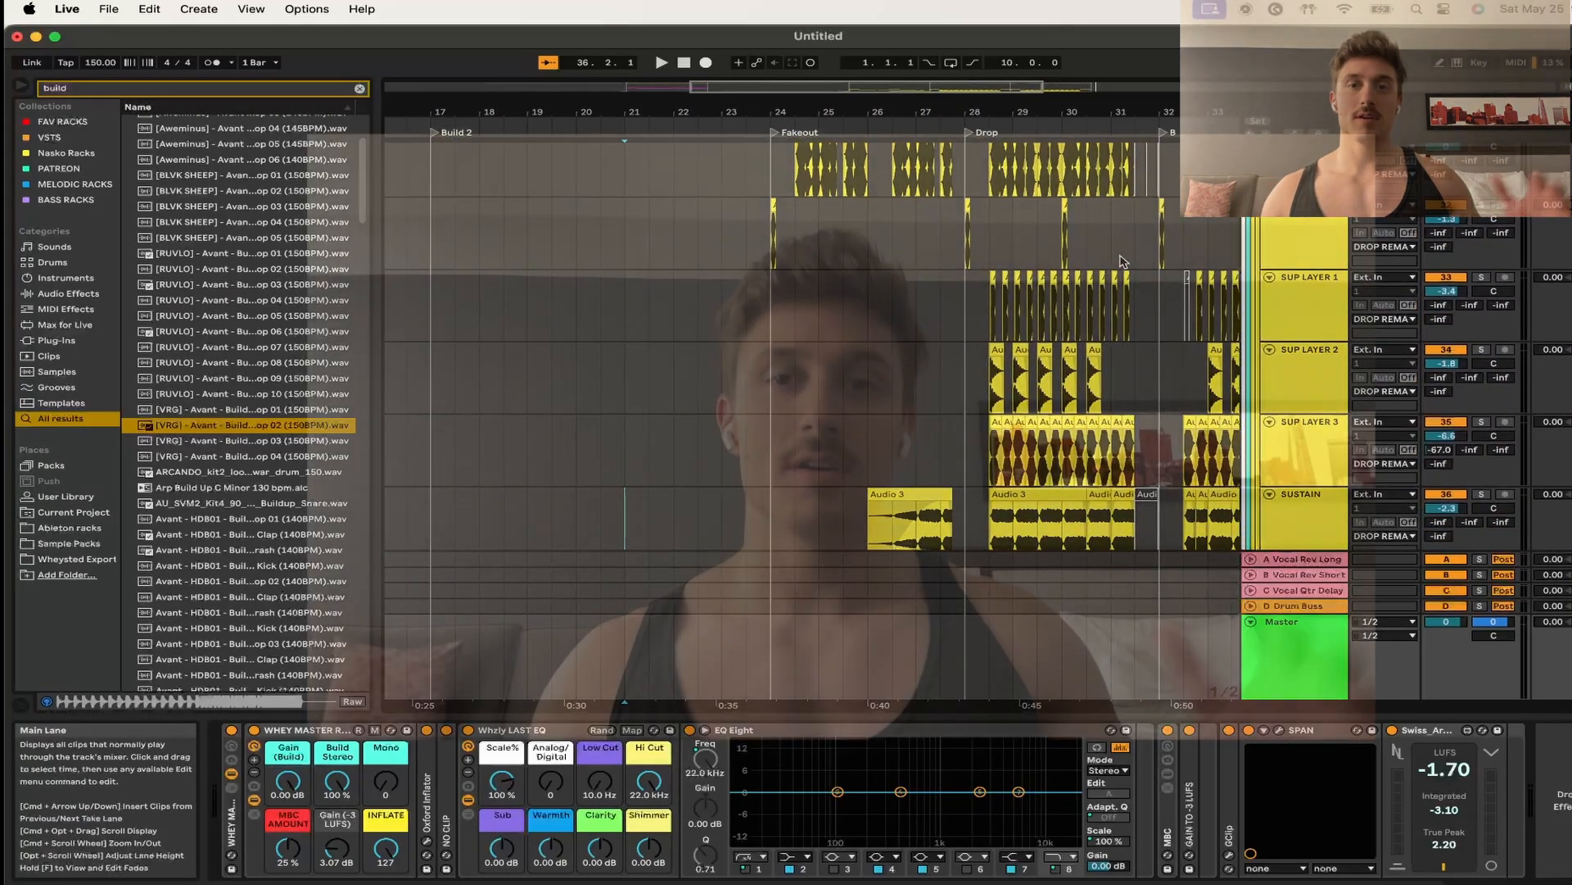